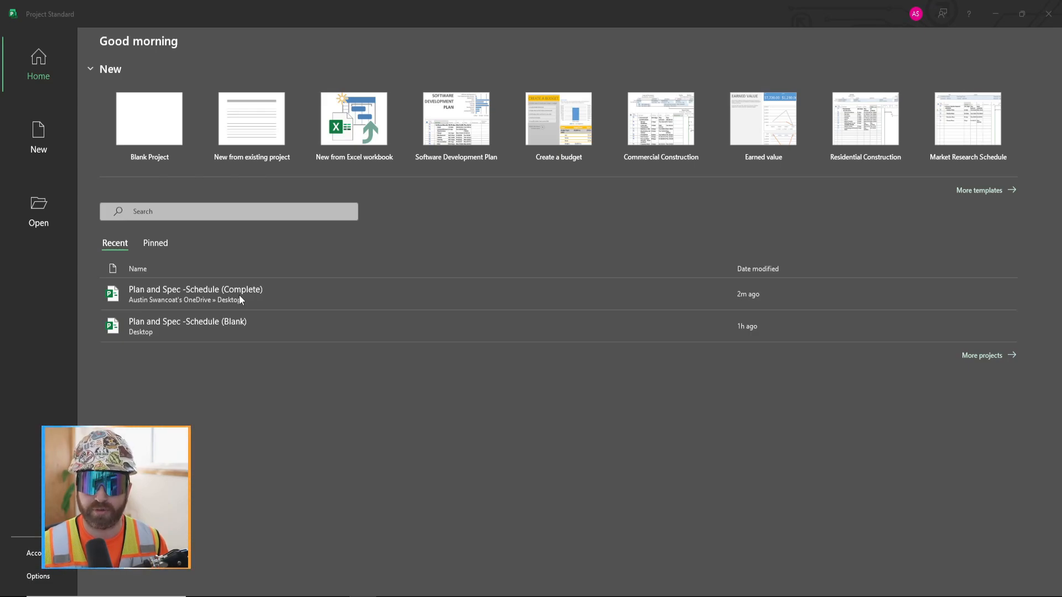
Open the Plan and Spec -Schedule (Complete) project and look over its Pre-Construction, Construction and Project Completion phases
{"action": "left_click", "coordinate": [239, 297]}
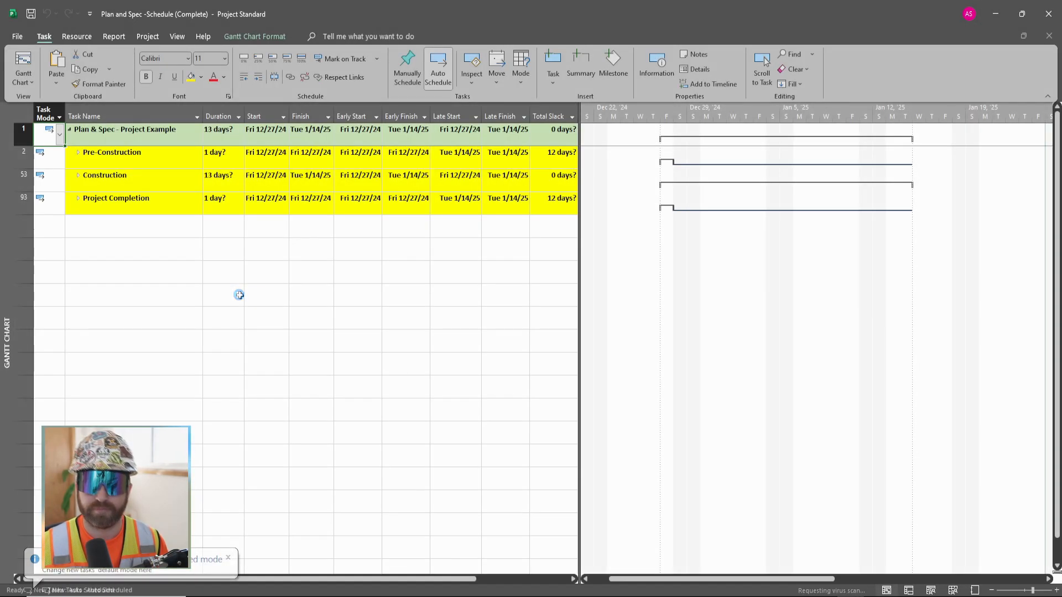
{"action": "left_click", "coordinate": [188, 164]}
{"action": "left_click", "coordinate": [169, 176]}
{"action": "left_click", "coordinate": [161, 197]}
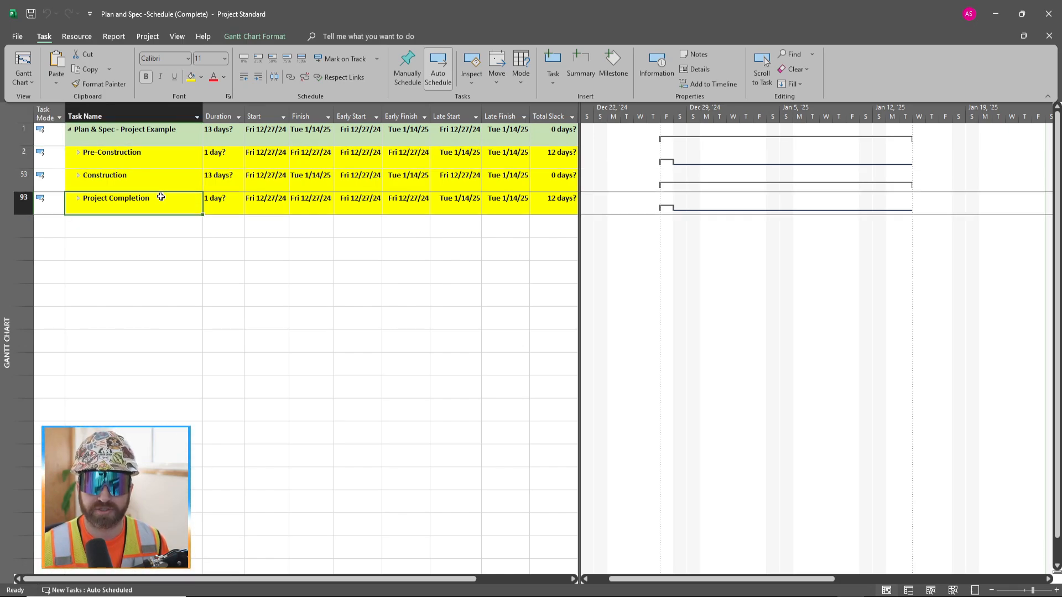
{"action": "left_click", "coordinate": [164, 162]}
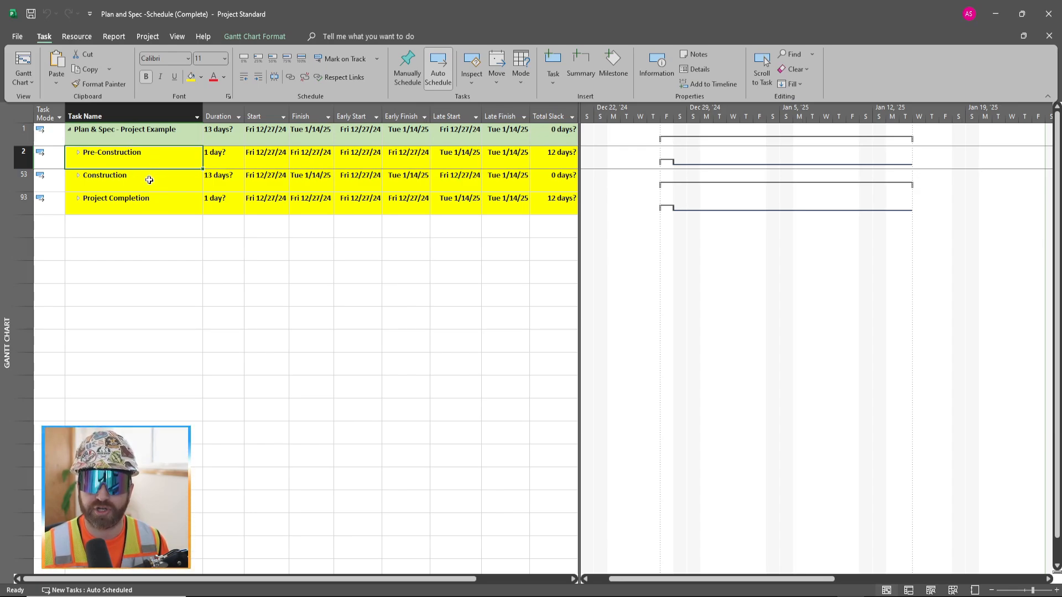
{"action": "left_click", "coordinate": [149, 181]}
{"action": "left_click", "coordinate": [157, 200]}
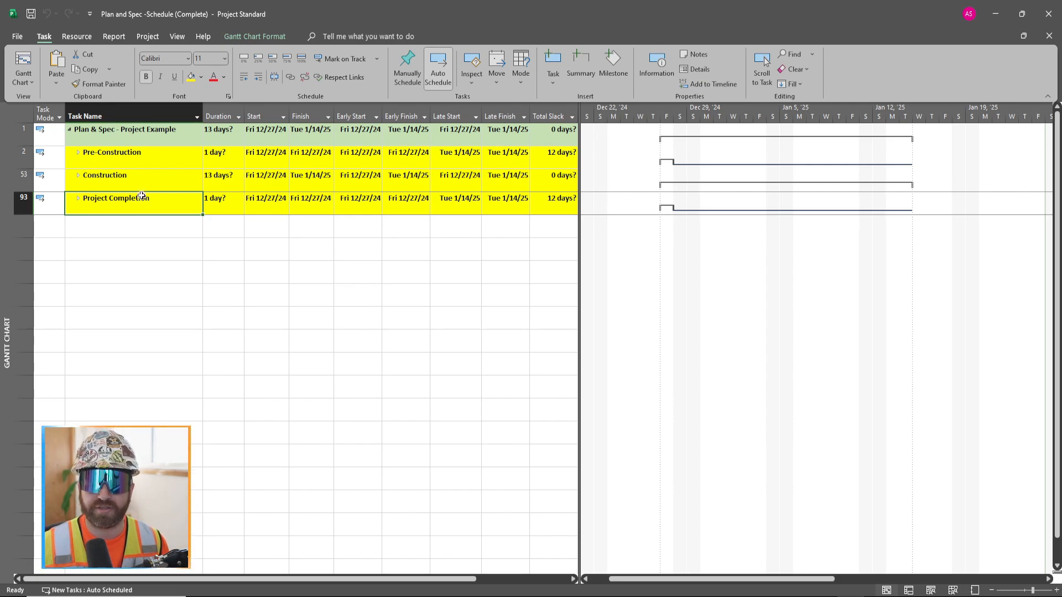
Expand the Pre-Construction phase and review its Contract Milestones, Construction Milestones and Procurement (Long Lead) groups
{"action": "left_click", "coordinate": [78, 154]}
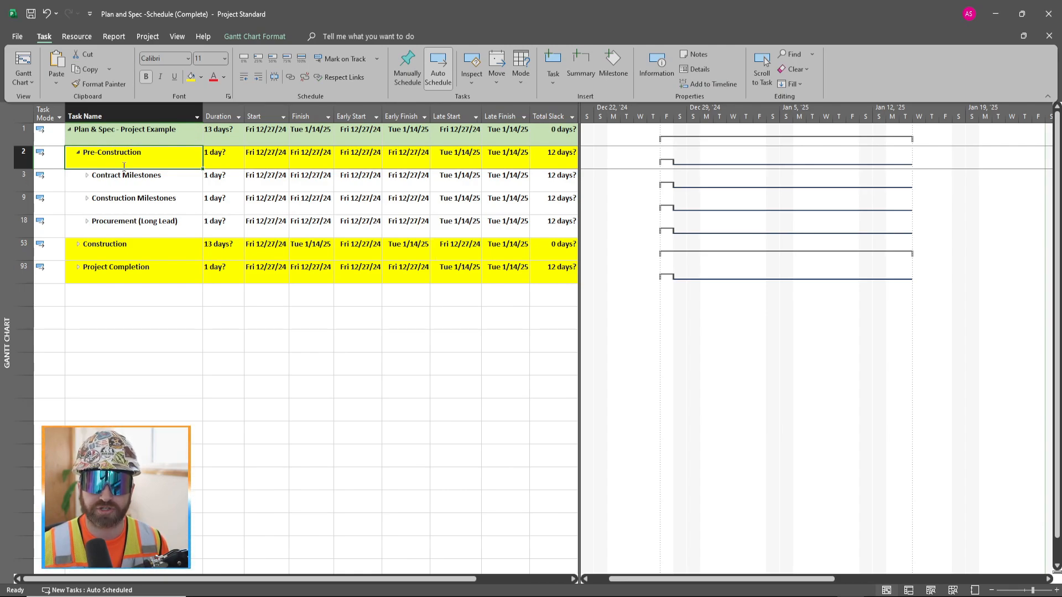
{"action": "left_click", "coordinate": [166, 179]}
{"action": "left_click", "coordinate": [167, 199]}
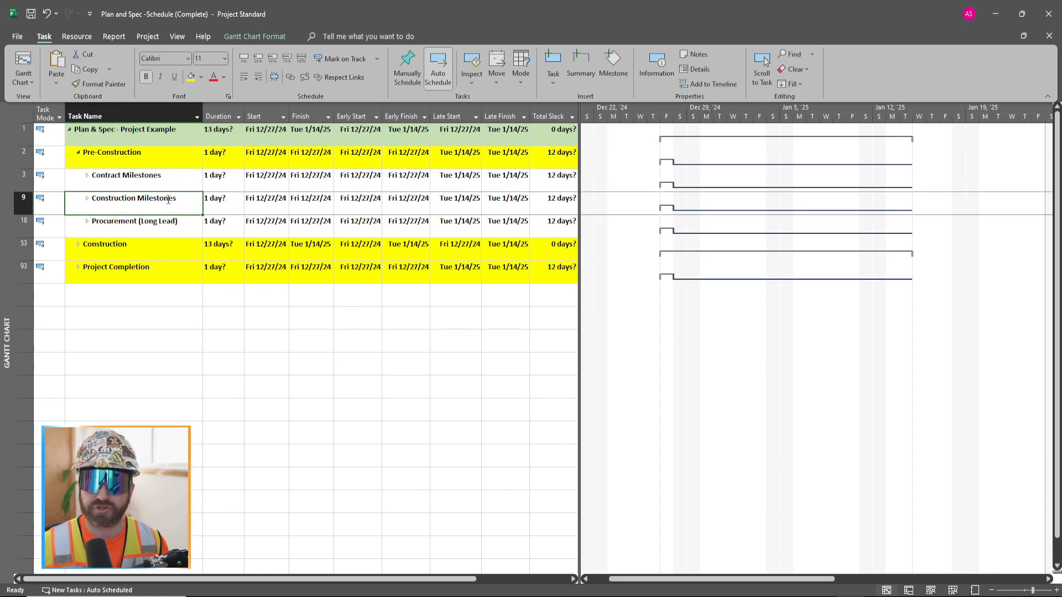
{"action": "left_click", "coordinate": [173, 222]}
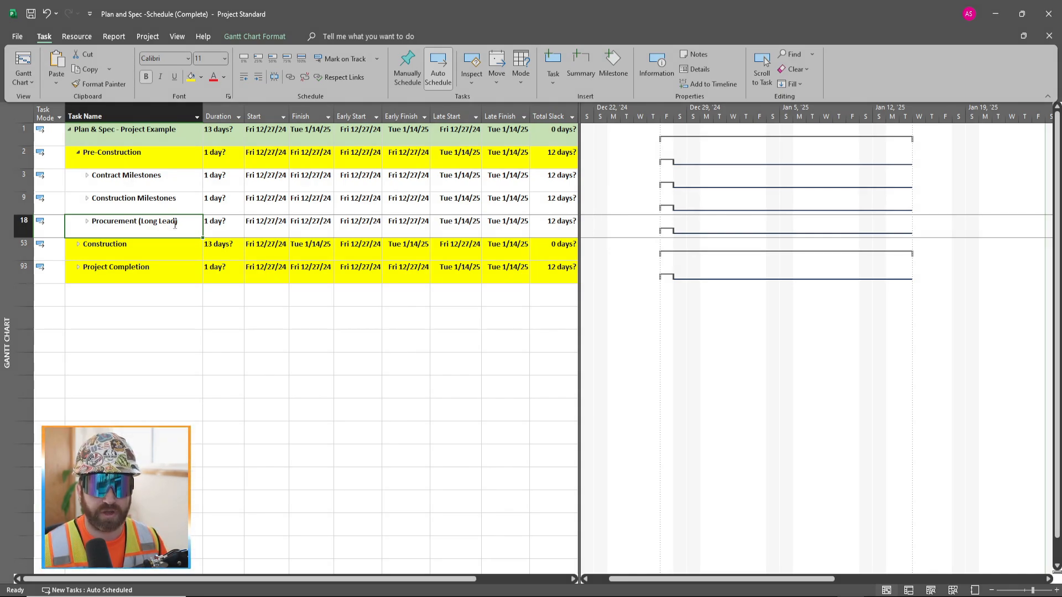
Examine the Contract Milestones tasks from Contract Award through Permitting, and collapse that group and the Pre-Construction phase
{"action": "left_click", "coordinate": [88, 176]}
{"action": "left_click", "coordinate": [87, 176]}
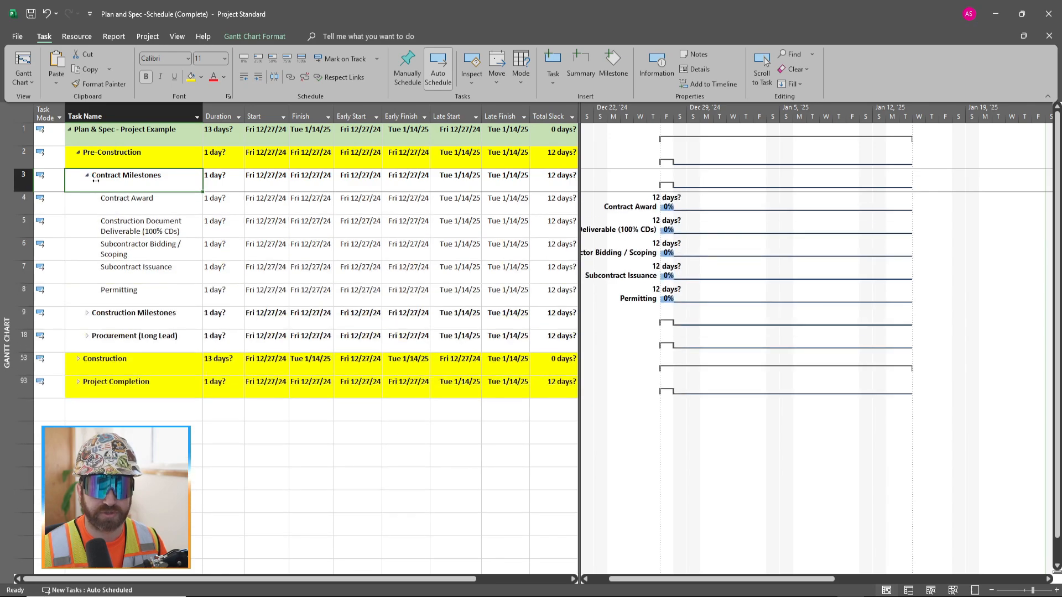
{"action": "left_click", "coordinate": [157, 206]}
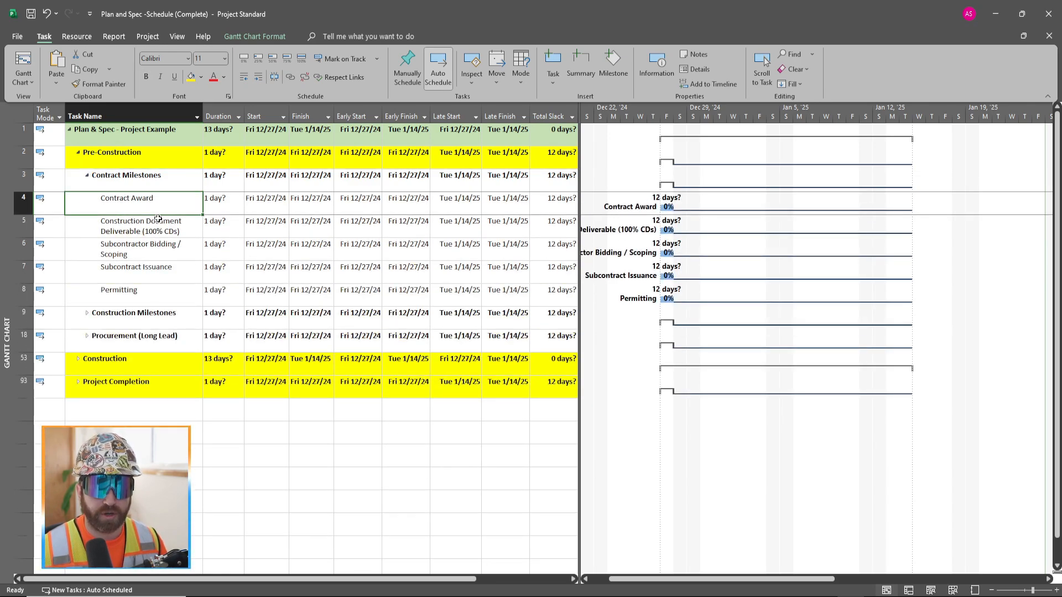
{"action": "left_click", "coordinate": [159, 218]}
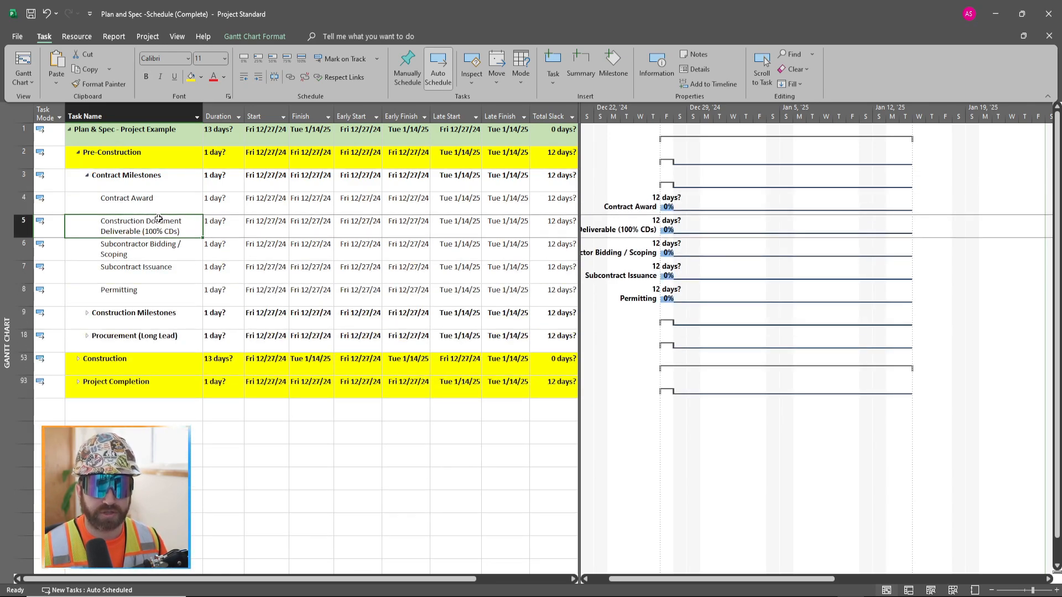
{"action": "left_click", "coordinate": [182, 249]}
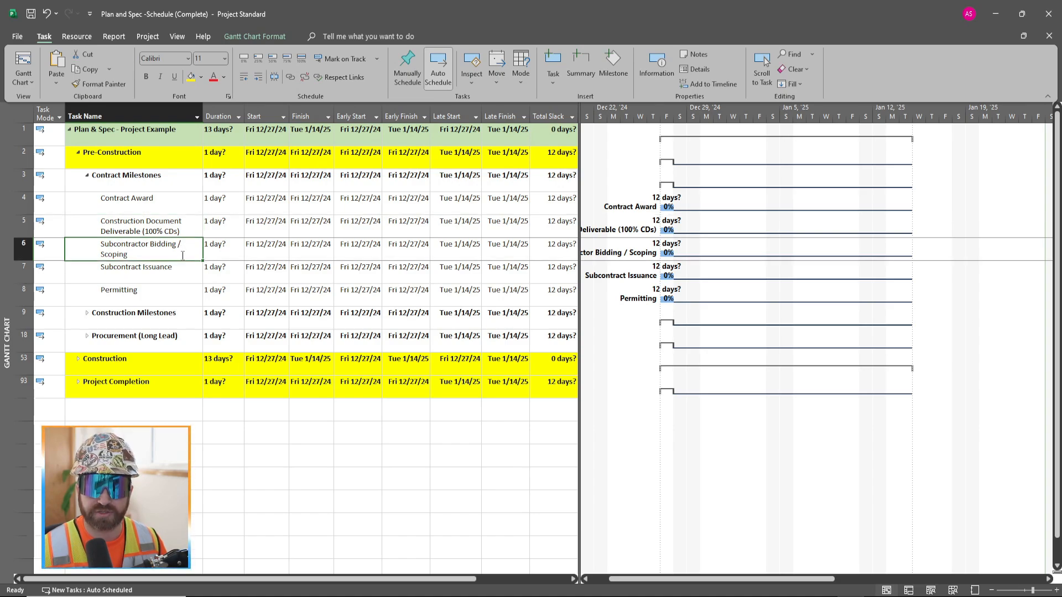
{"action": "left_click", "coordinate": [177, 276]}
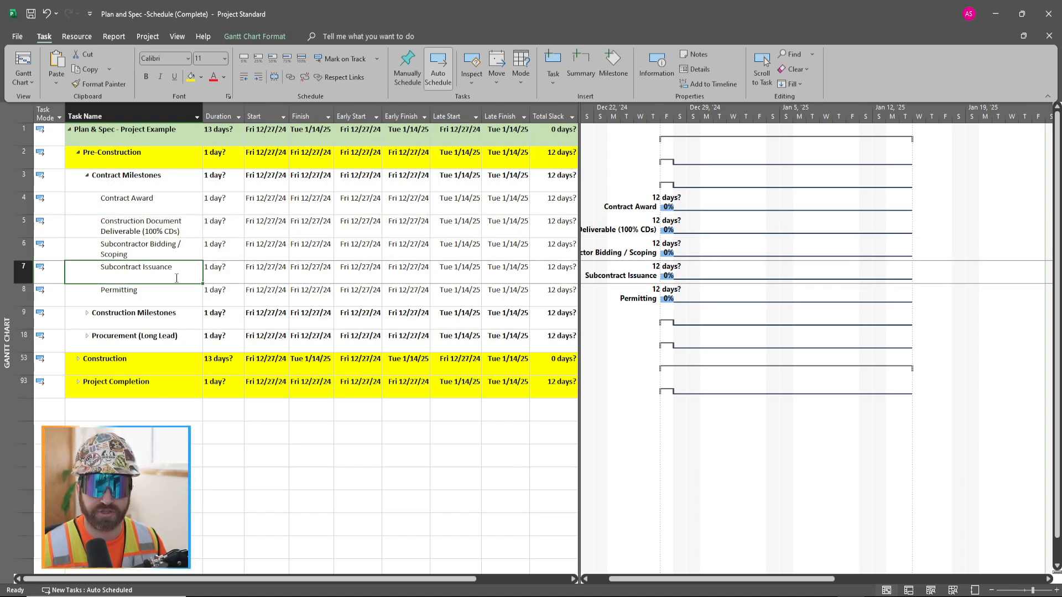
{"action": "left_click", "coordinate": [173, 289]}
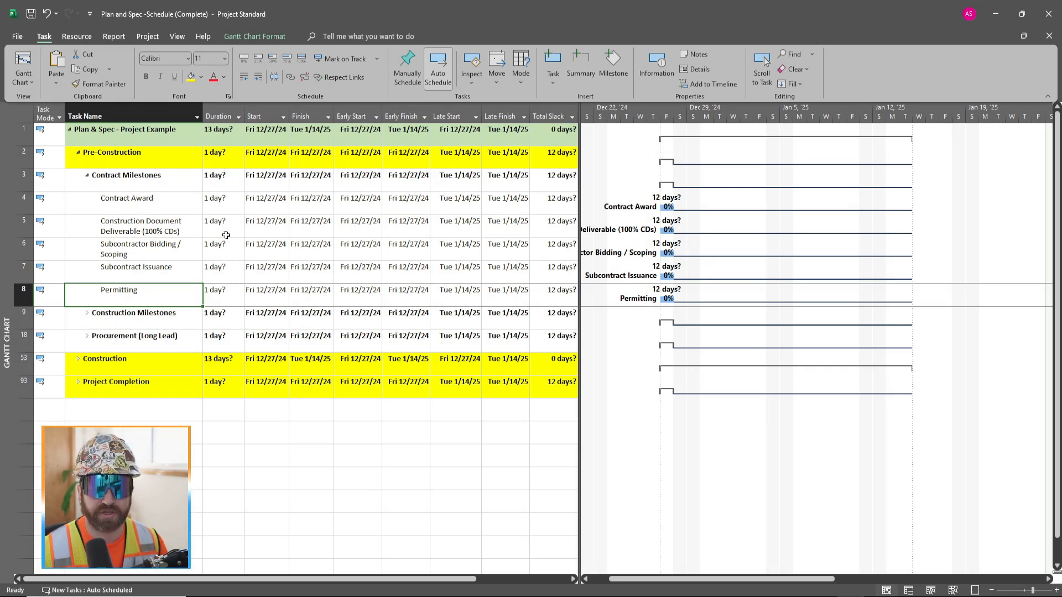
{"action": "left_click", "coordinate": [87, 175]}
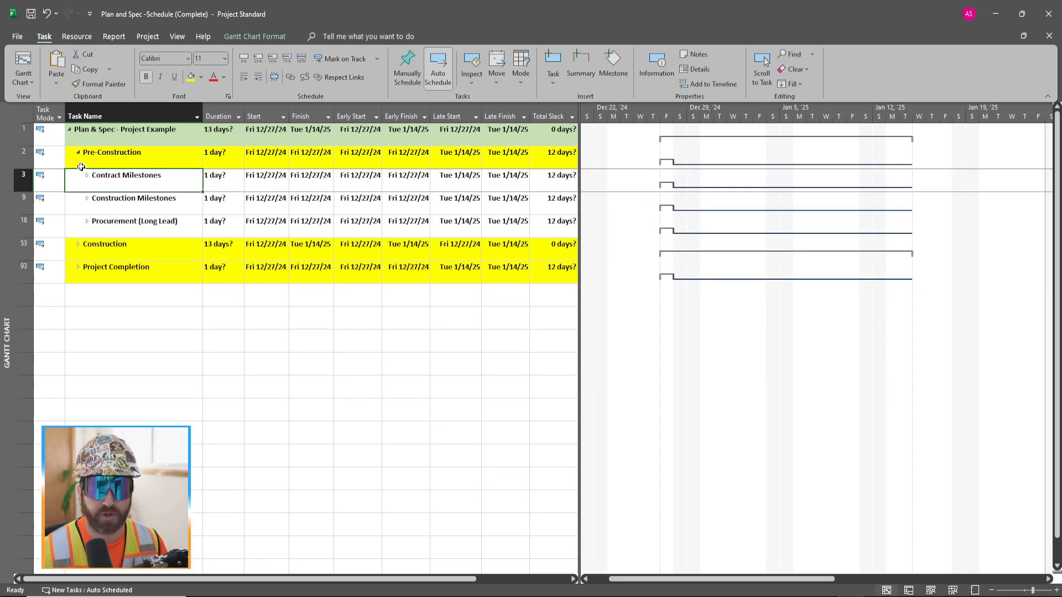
{"action": "left_click", "coordinate": [78, 153]}
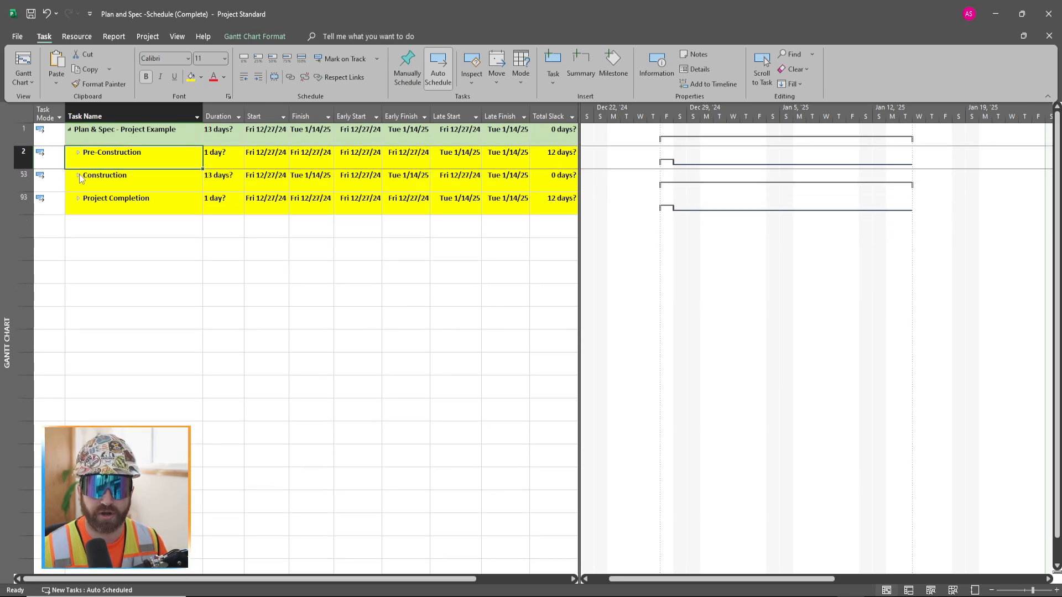
Expand the Construction phase to examine the Phase 1 activities, and collapse both levels again
{"action": "left_click", "coordinate": [79, 176]}
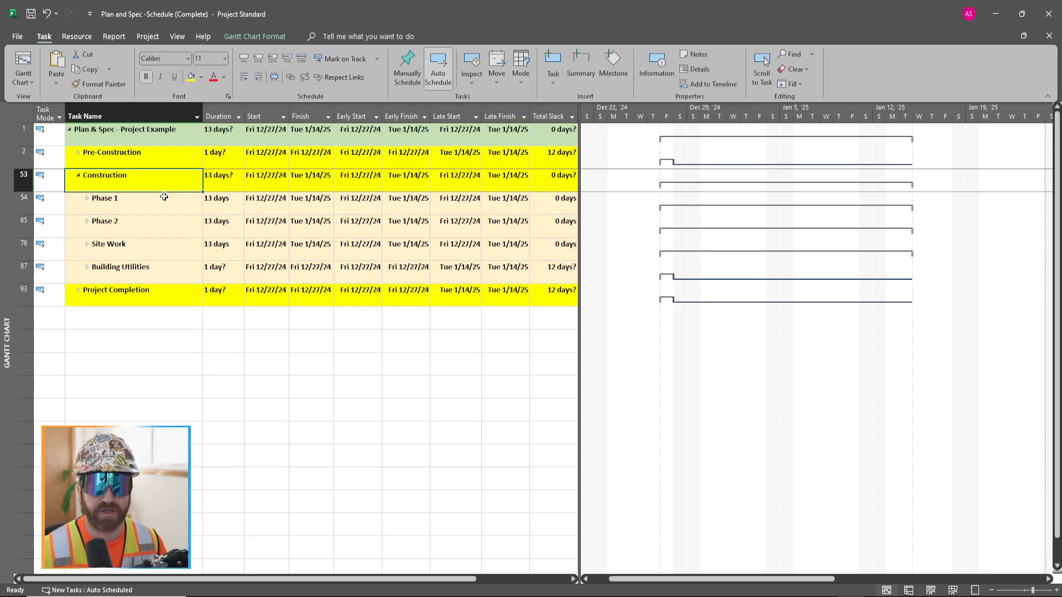
{"action": "left_click", "coordinate": [88, 198]}
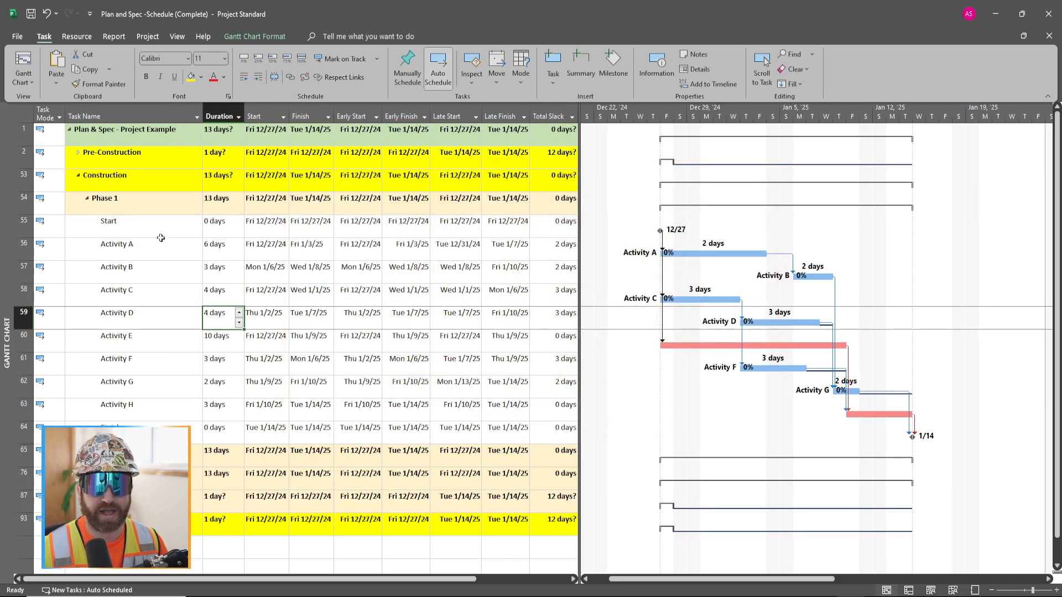
{"action": "left_click", "coordinate": [88, 199]}
{"action": "left_click", "coordinate": [78, 175]}
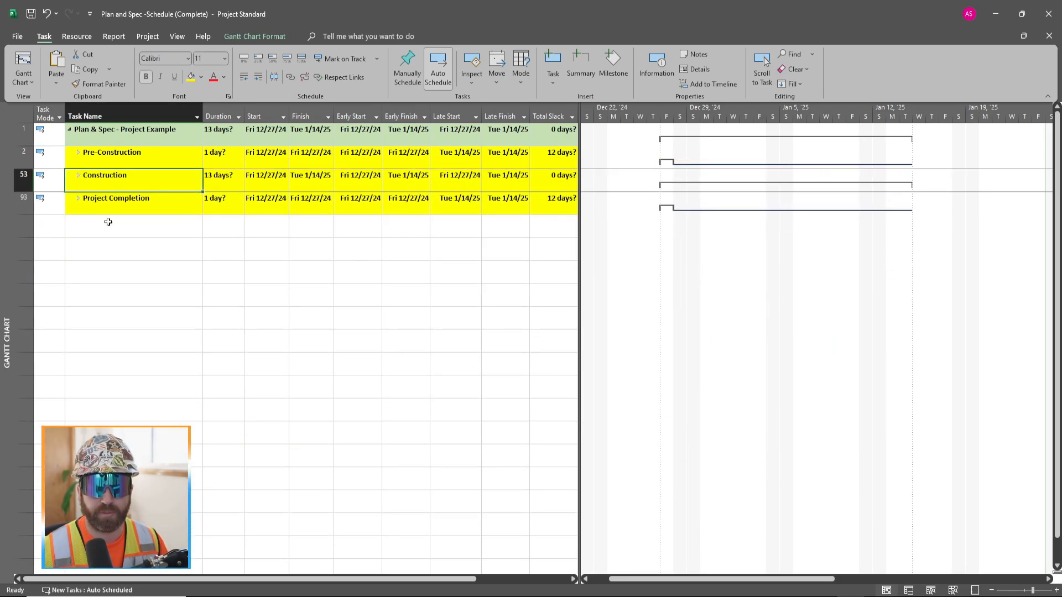
Expand the Project Completion phase and review its tasks backward from Final Building Inspection to Final MEP/FP Inspections
{"action": "left_click", "coordinate": [78, 199]}
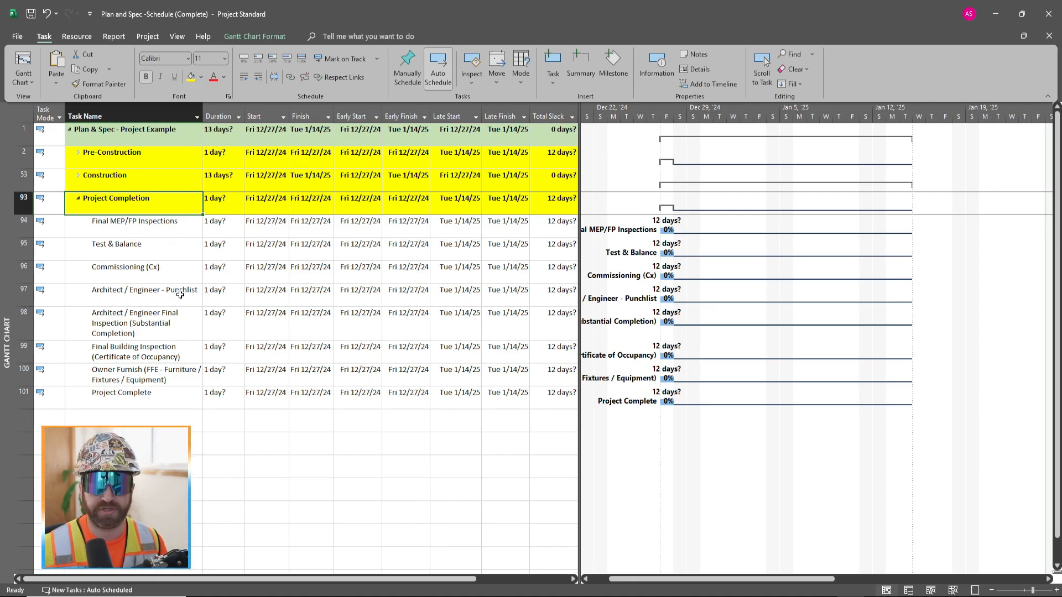
{"action": "left_click", "coordinate": [182, 352]}
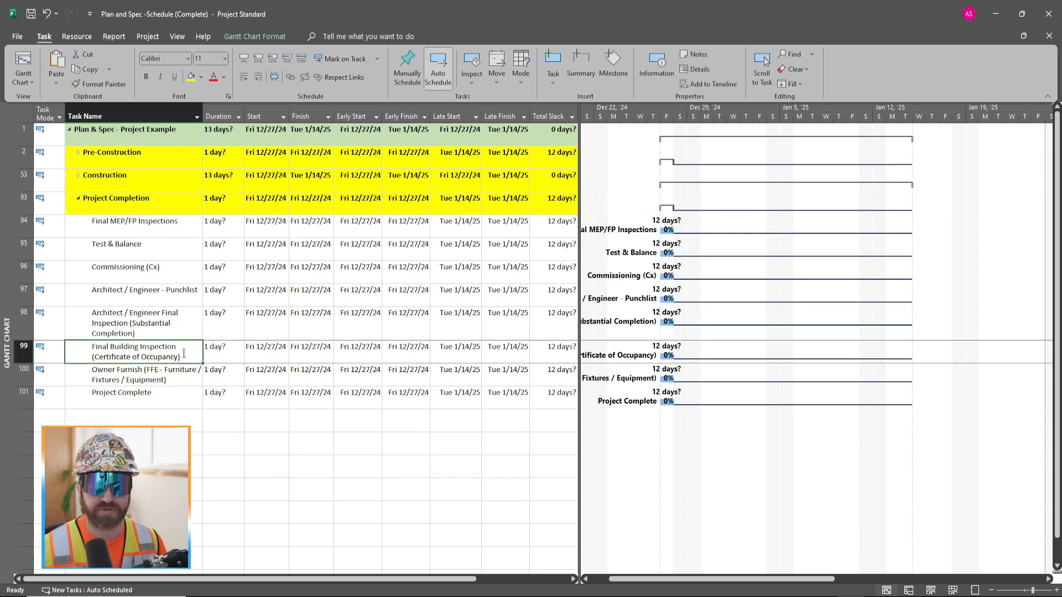
{"action": "left_click", "coordinate": [172, 325]}
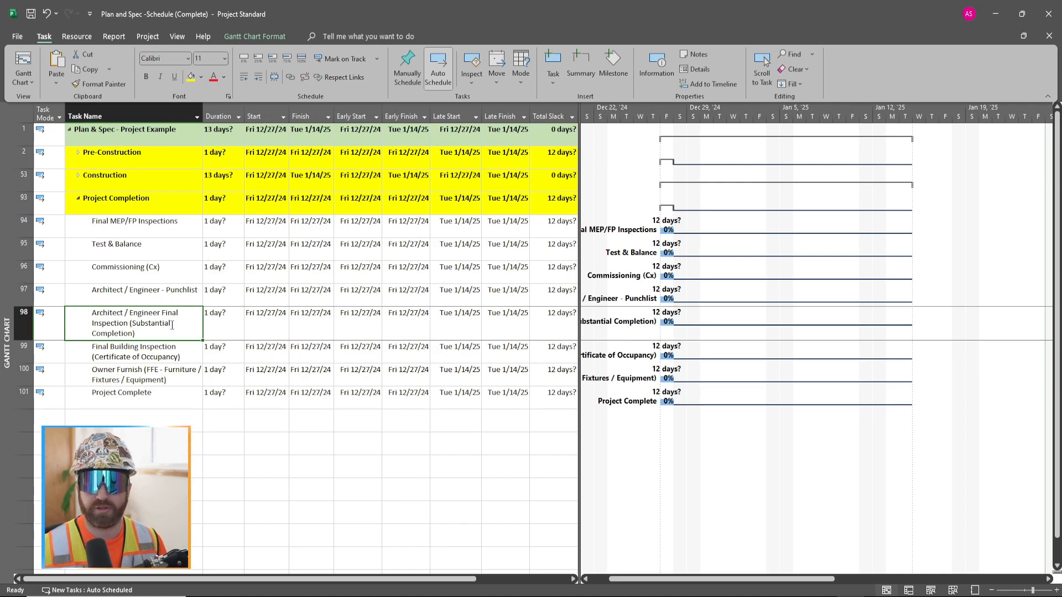
{"action": "left_click", "coordinate": [169, 288]}
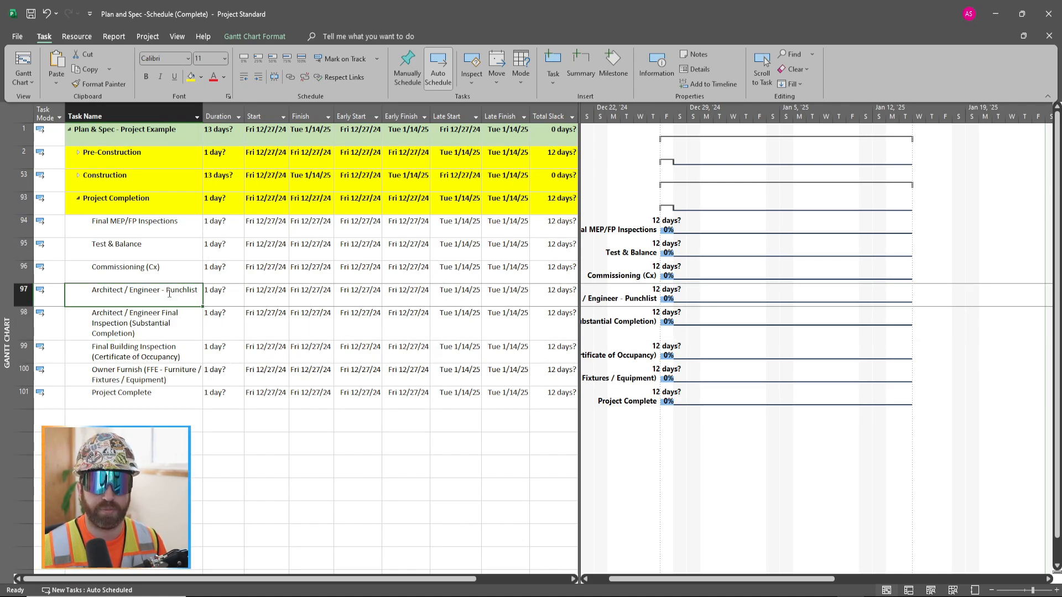
{"action": "left_click", "coordinate": [166, 253]}
{"action": "left_click", "coordinate": [162, 230]}
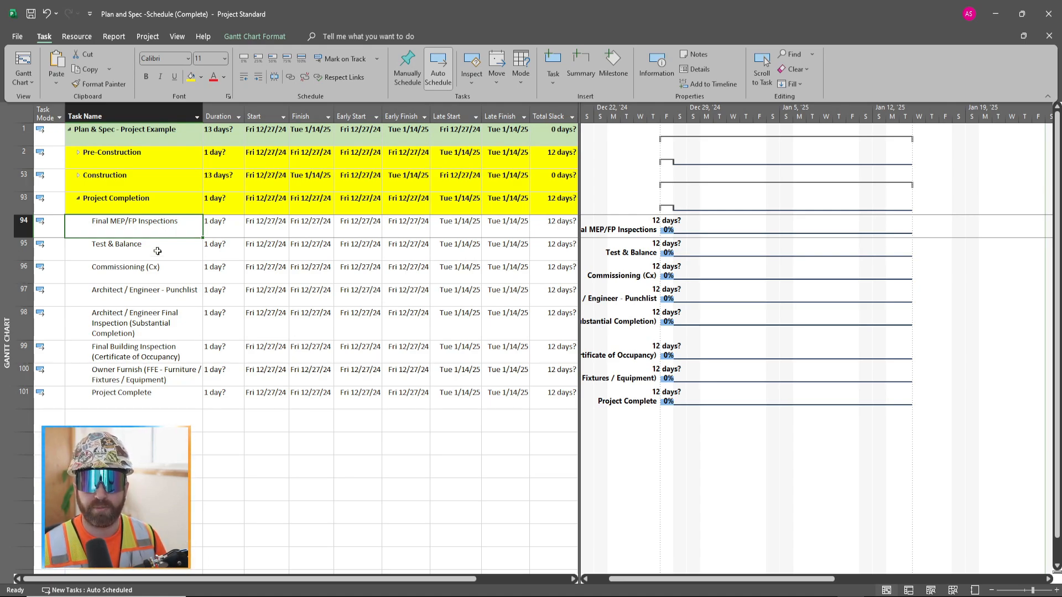
Go through the Project Completion tasks again, backward from Owner Furnish (FFE) to Final MEP/FP Inspections
{"action": "left_click", "coordinate": [159, 388]}
{"action": "left_click", "coordinate": [167, 360]}
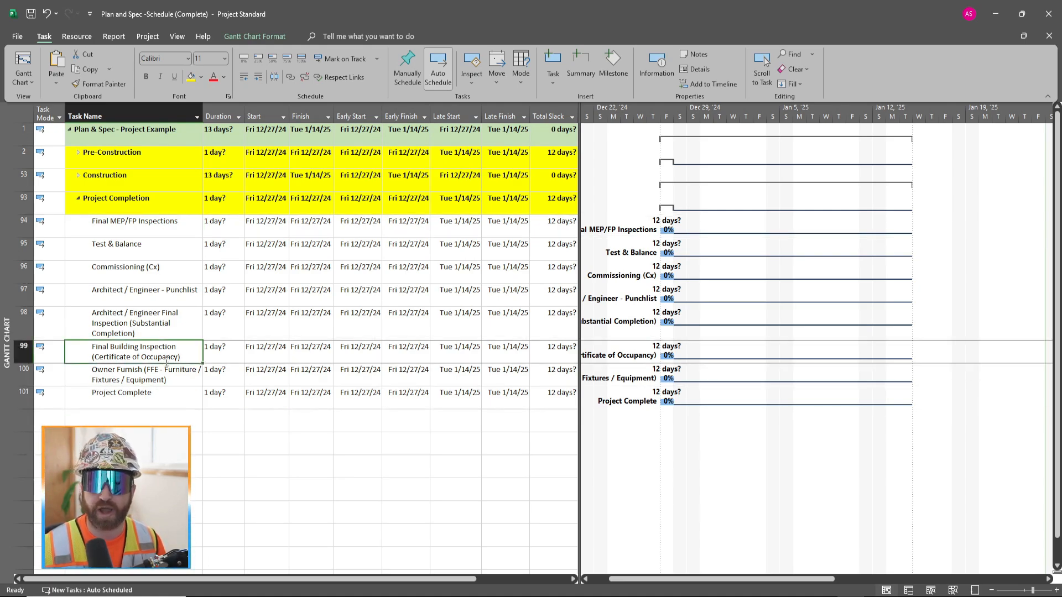
{"action": "left_click", "coordinate": [171, 328]}
{"action": "left_click", "coordinate": [174, 289]}
{"action": "left_click", "coordinate": [171, 270]}
{"action": "left_click", "coordinate": [173, 247]}
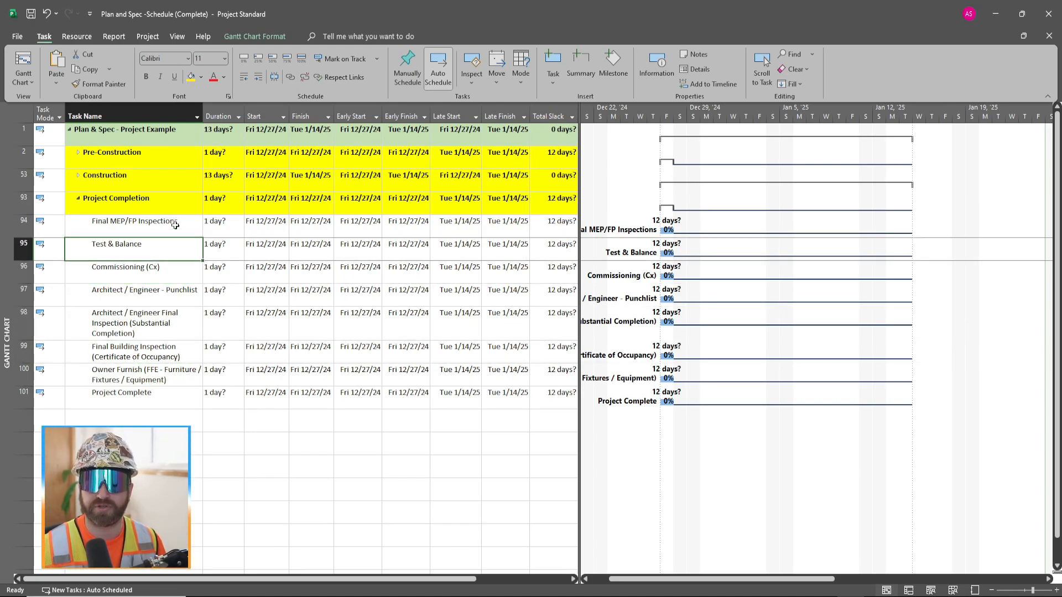
{"action": "left_click", "coordinate": [166, 224]}
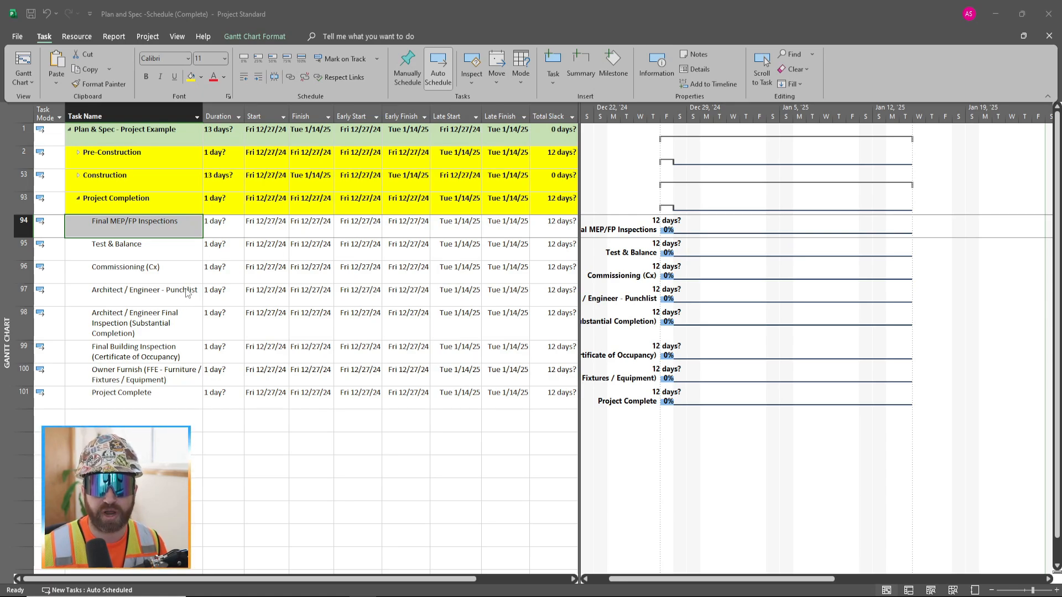
Open the Change Working Time settings of the completed schedule
{"action": "left_click", "coordinate": [147, 36]}
{"action": "left_click", "coordinate": [286, 67]}
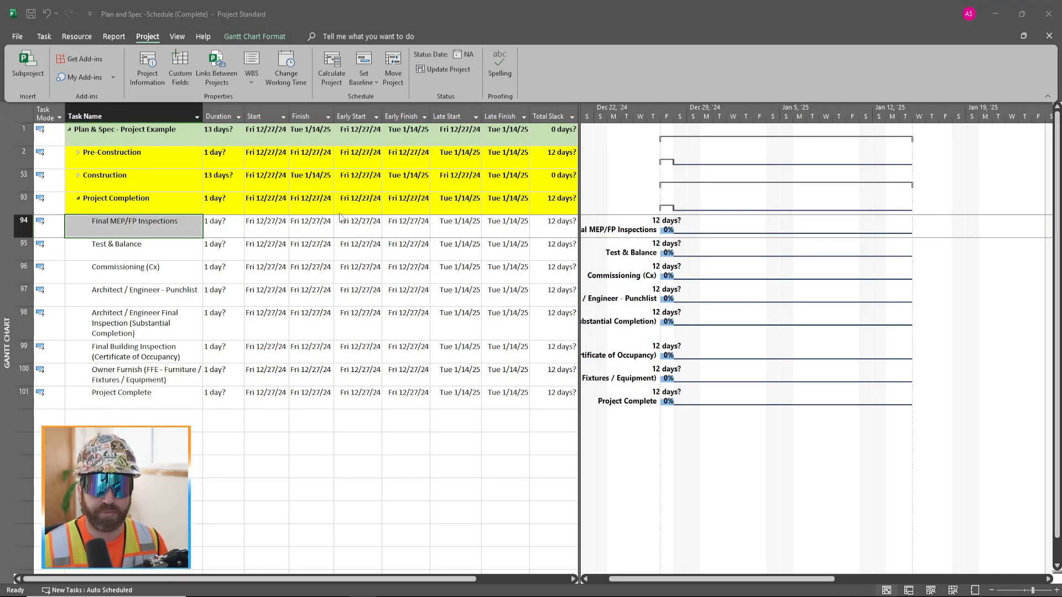
Open the Plan and Spec -Schedule (Blank) project and arrange both schedule windows side by side
{"action": "left_click", "coordinate": [17, 37]}
{"action": "left_click", "coordinate": [210, 326]}
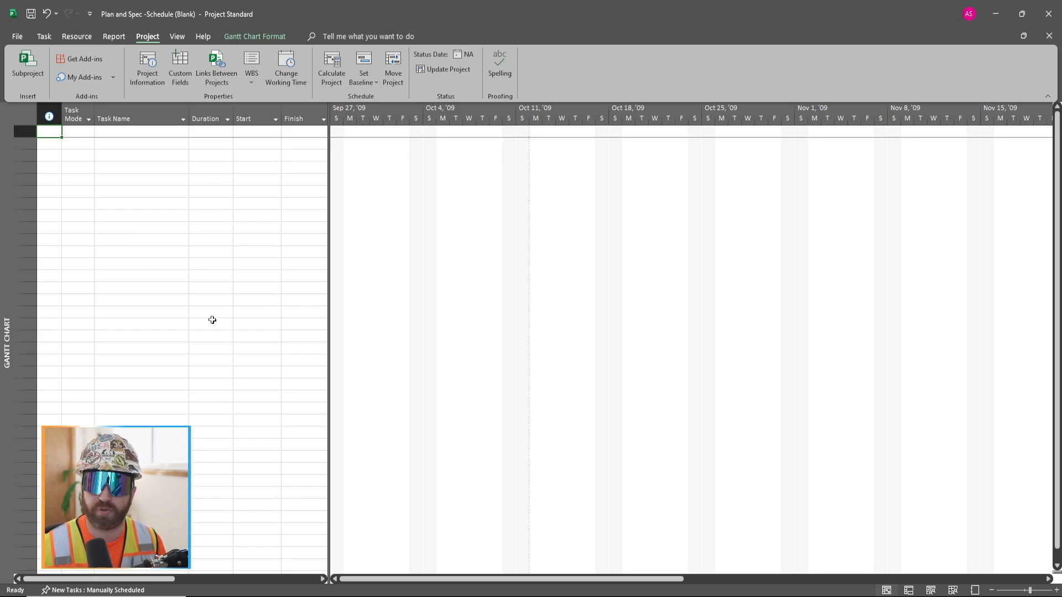
{"action": "left_click", "coordinate": [175, 39]}
{"action": "left_click", "coordinate": [785, 54]}
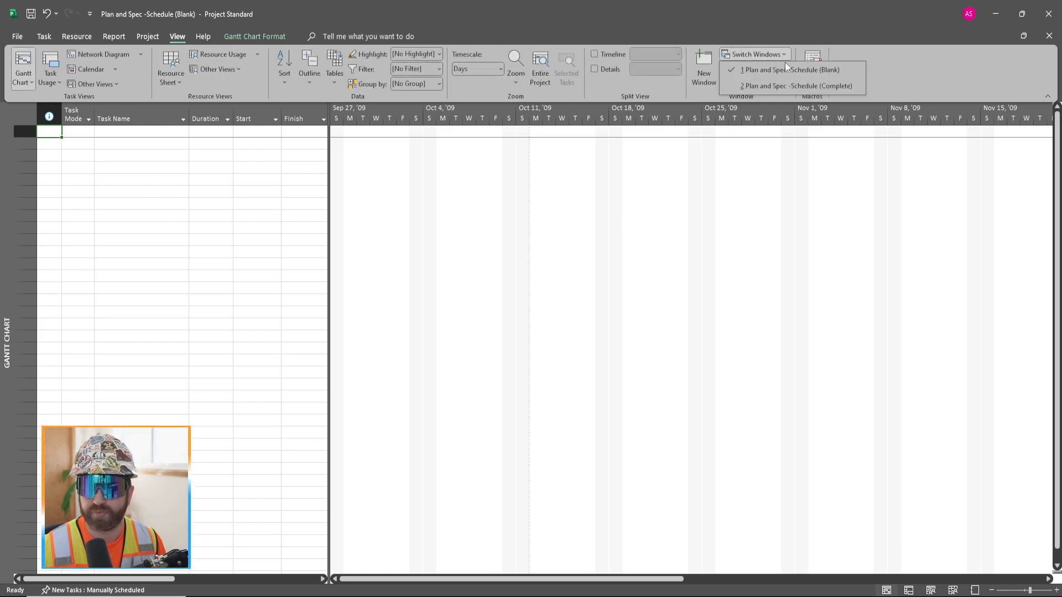
{"action": "left_click", "coordinate": [791, 32]}
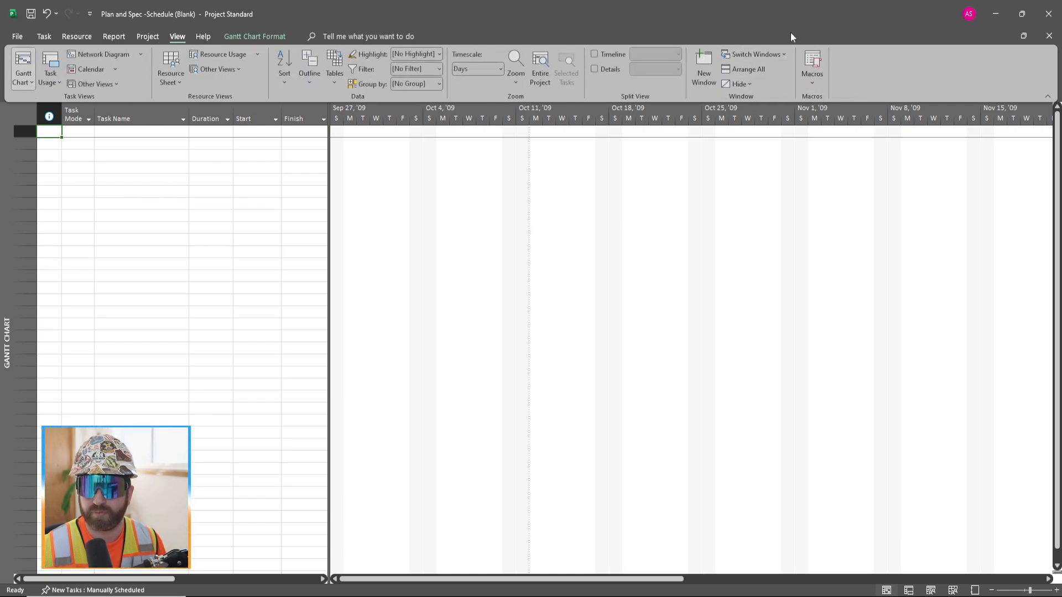
{"action": "left_click", "coordinate": [764, 70]}
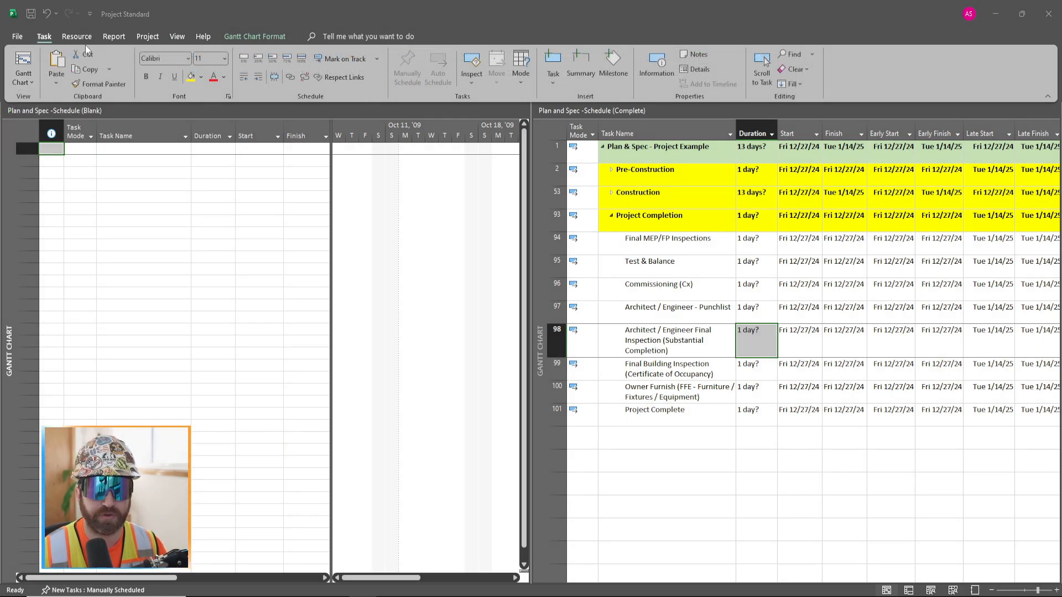
{"action": "left_click", "coordinate": [22, 40]}
{"action": "left_click", "coordinate": [17, 37]}
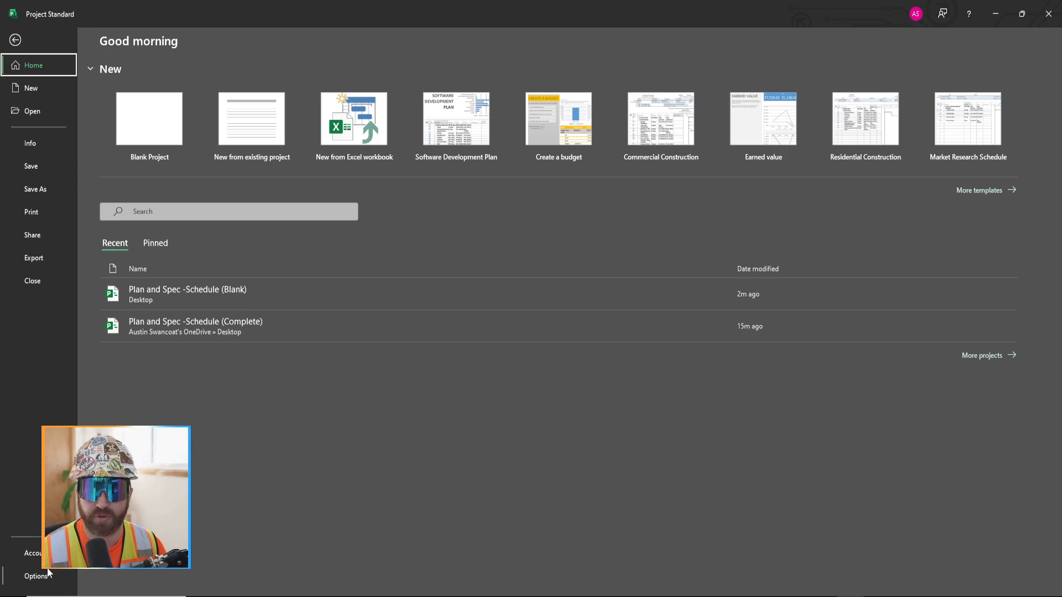
{"action": "left_click", "coordinate": [17, 41]}
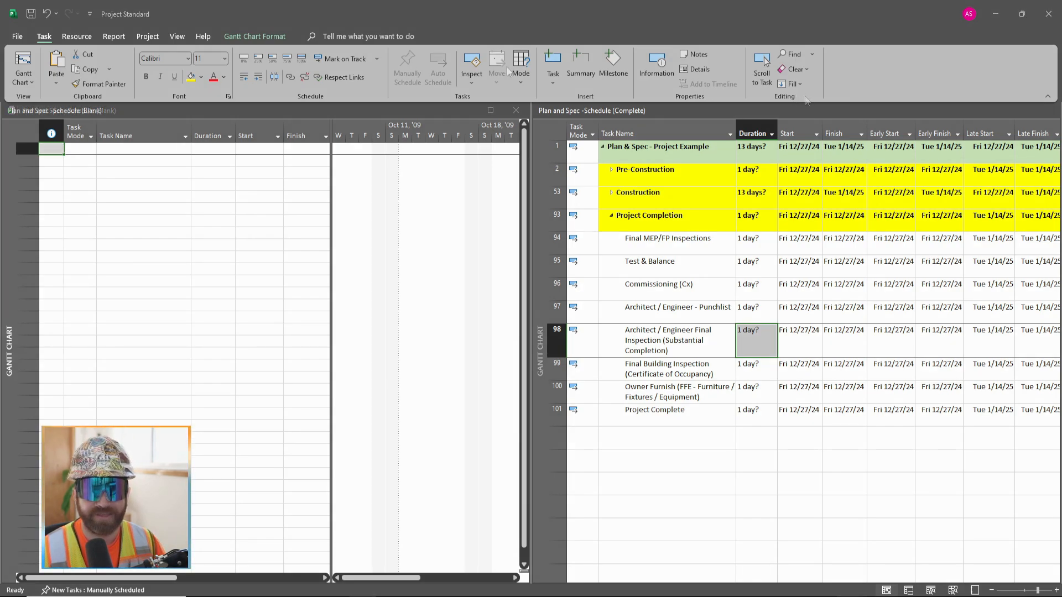
{"action": "left_click", "coordinate": [77, 37]}
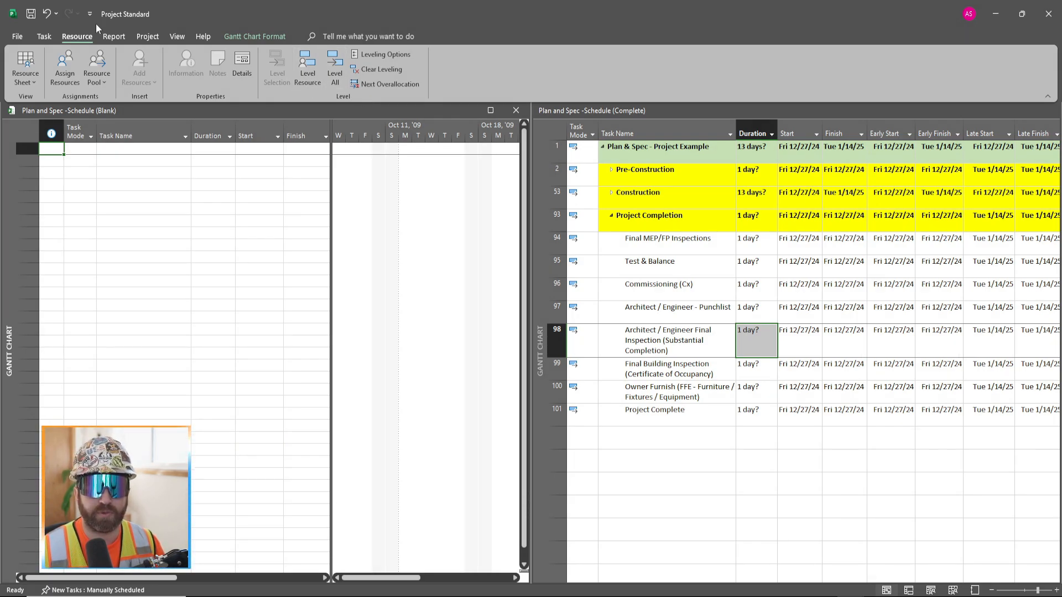
{"action": "left_click", "coordinate": [114, 36]}
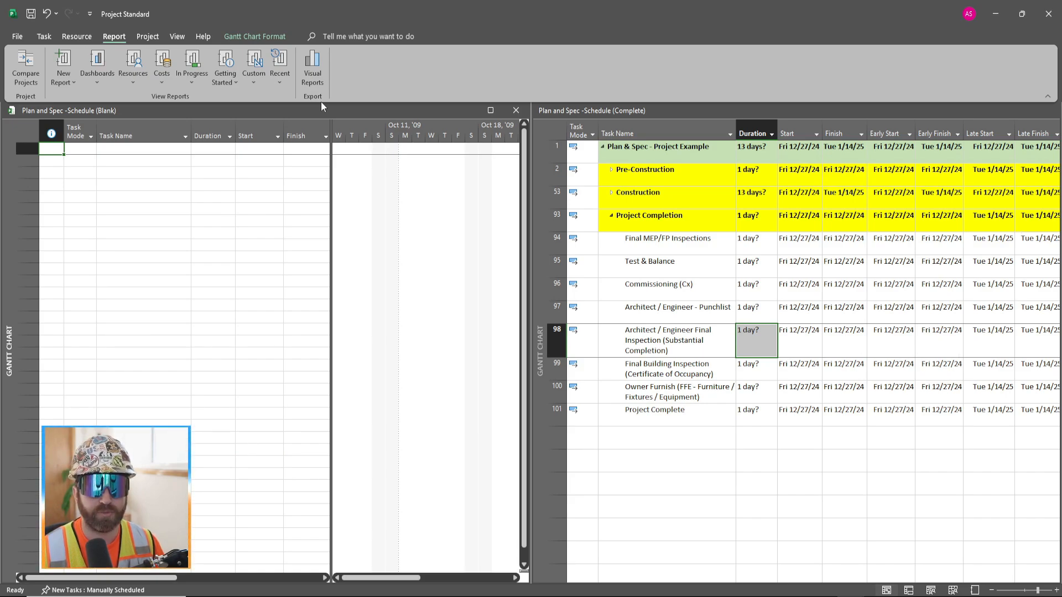
{"action": "left_click", "coordinate": [152, 37]}
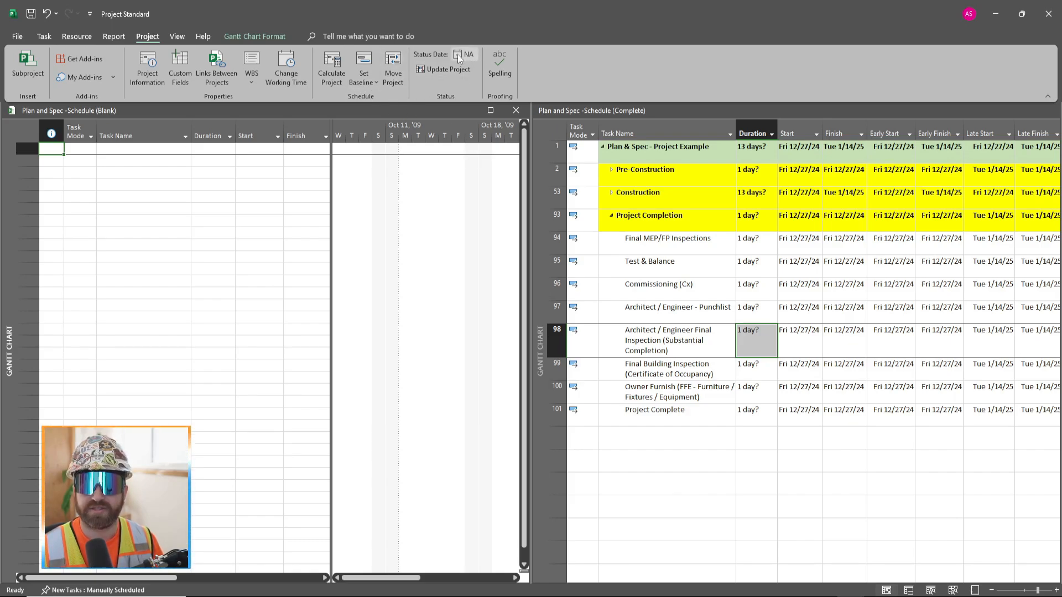
{"action": "left_click", "coordinate": [51, 36]}
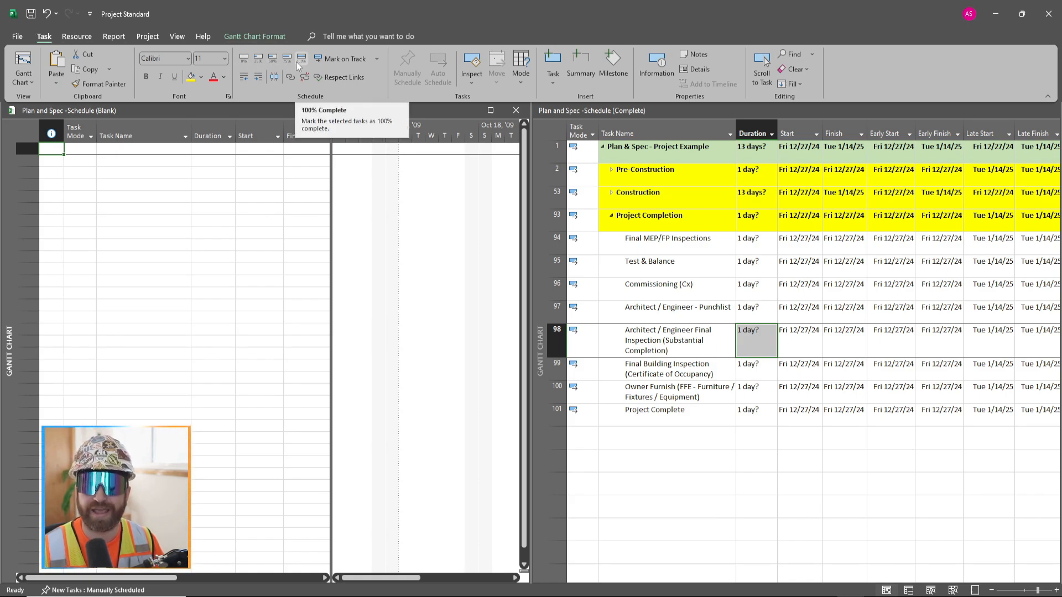
{"action": "left_click", "coordinate": [147, 36]}
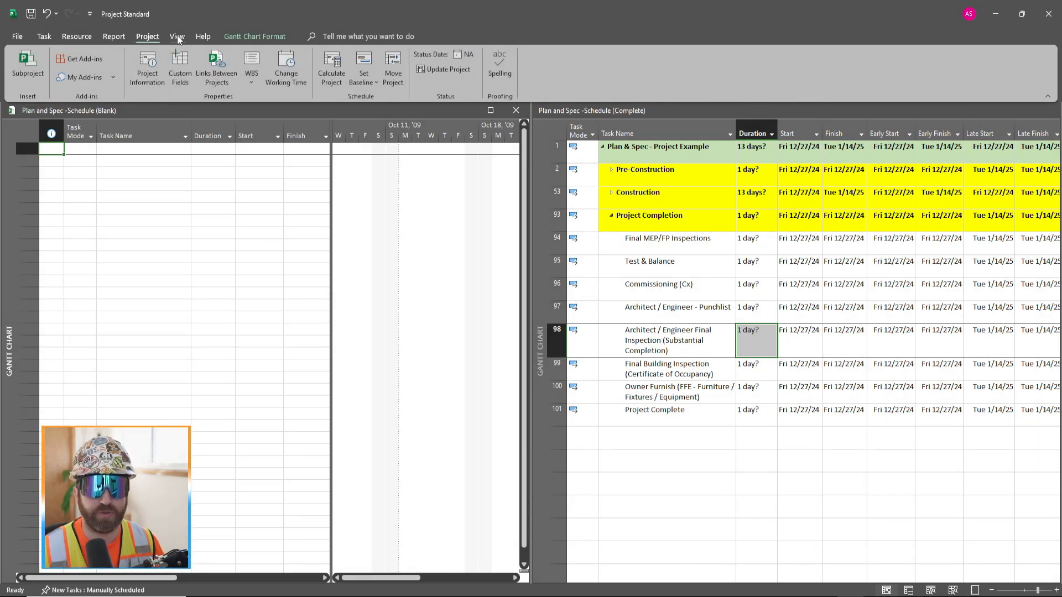
Collapse the completed schedule's outline to Level 1, and expand it to Level 2 to show the main phases
{"action": "left_click", "coordinate": [177, 37]}
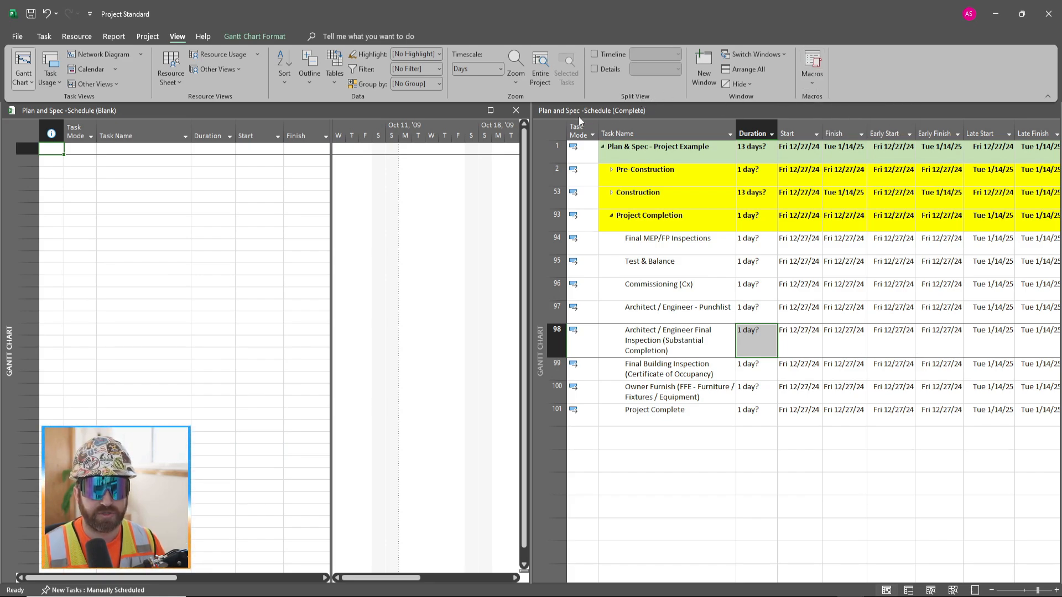
{"action": "left_click", "coordinate": [617, 146]}
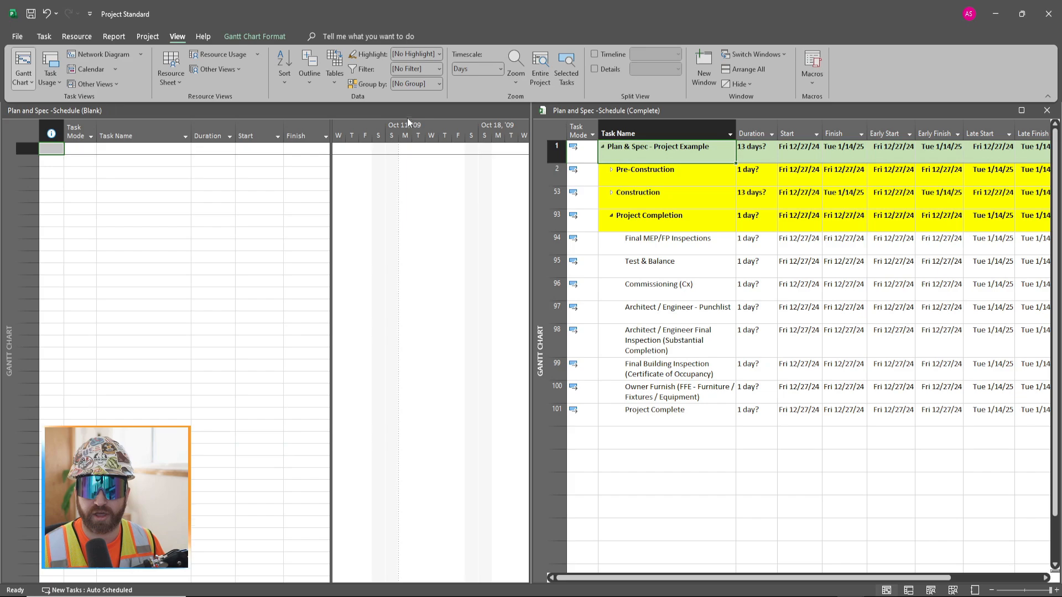
{"action": "left_click", "coordinate": [311, 82]}
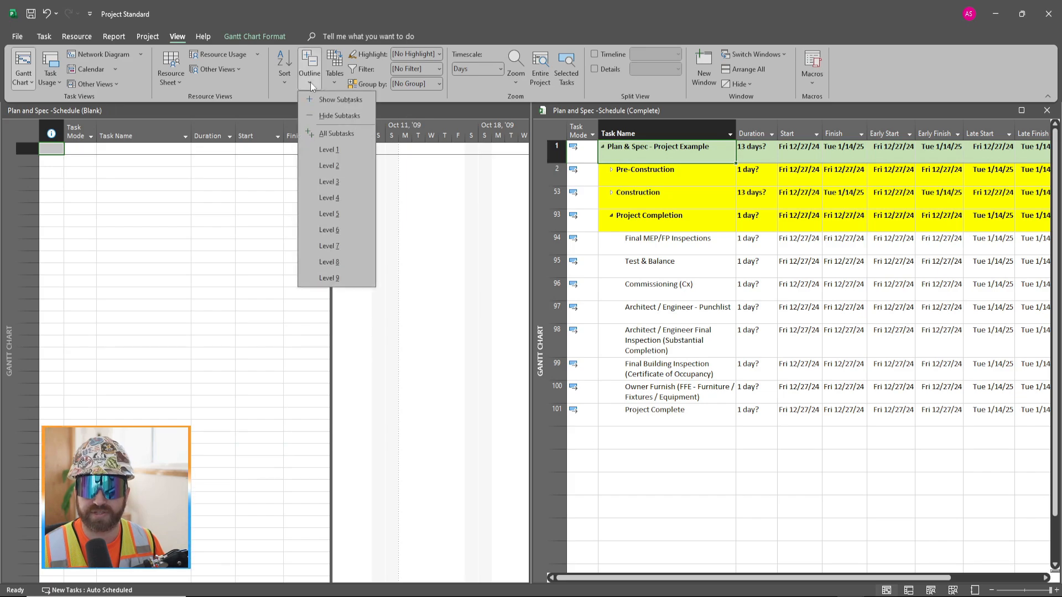
{"action": "left_click", "coordinate": [341, 148]}
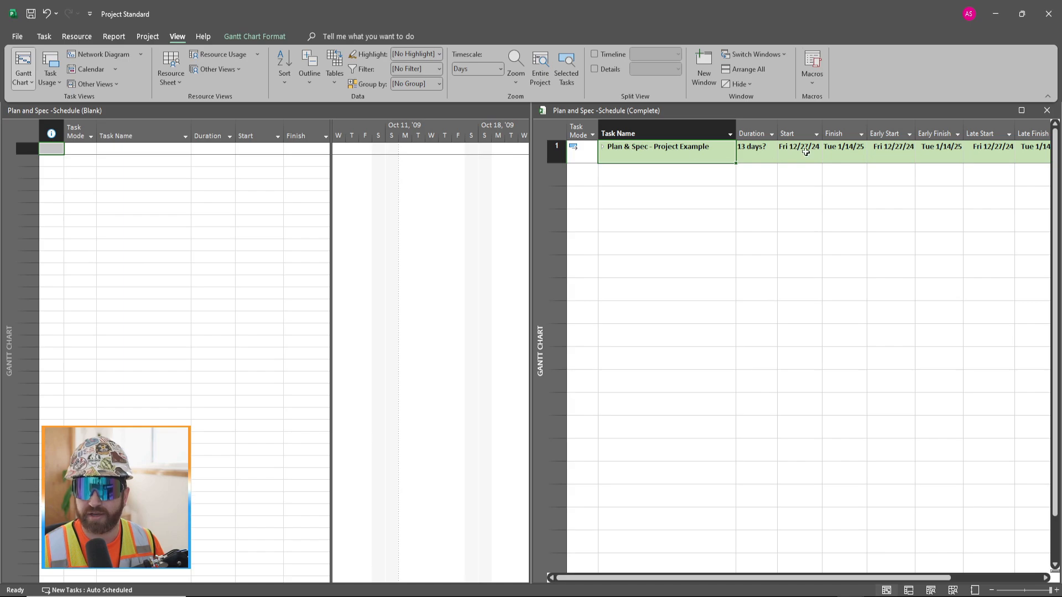
{"action": "left_click", "coordinate": [311, 79]}
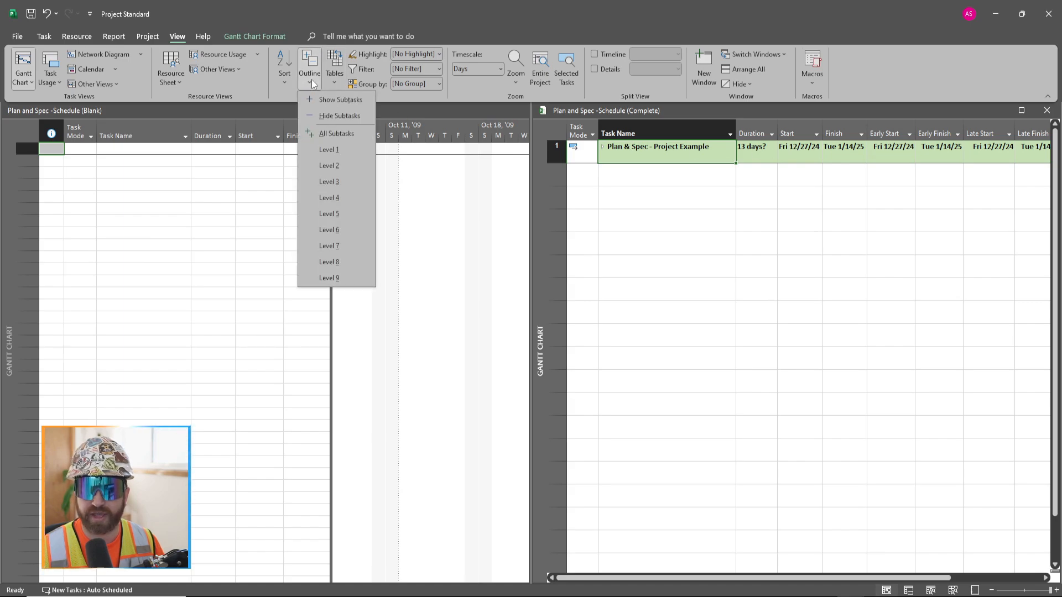
{"action": "left_click", "coordinate": [330, 166]}
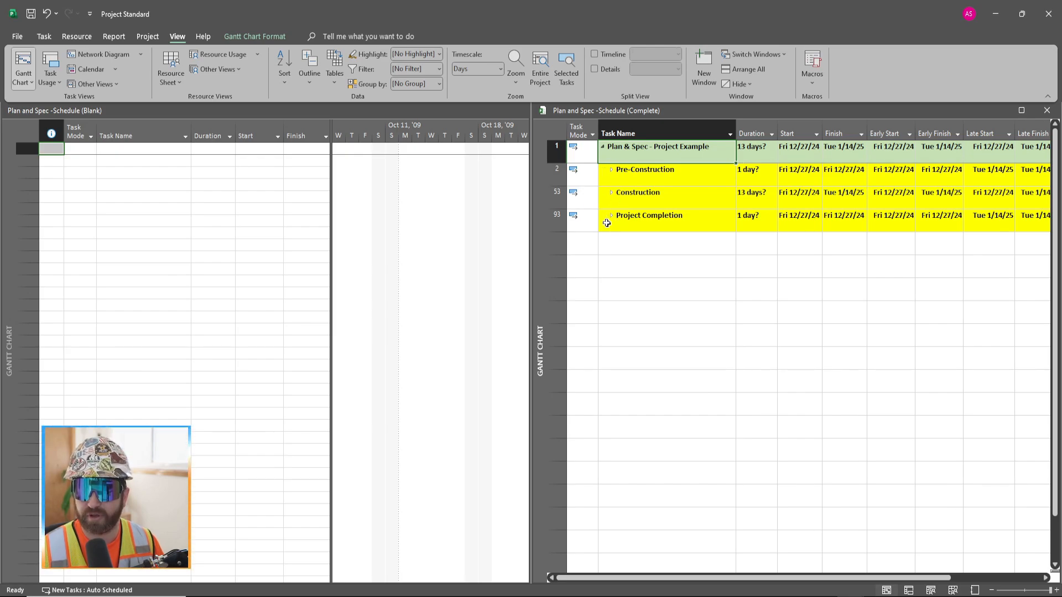
Expand the completed schedule's outline to Level 3 and on to Level 9, and look through the fully expanded task list
{"action": "left_click", "coordinate": [316, 88]}
{"action": "left_click", "coordinate": [337, 181]}
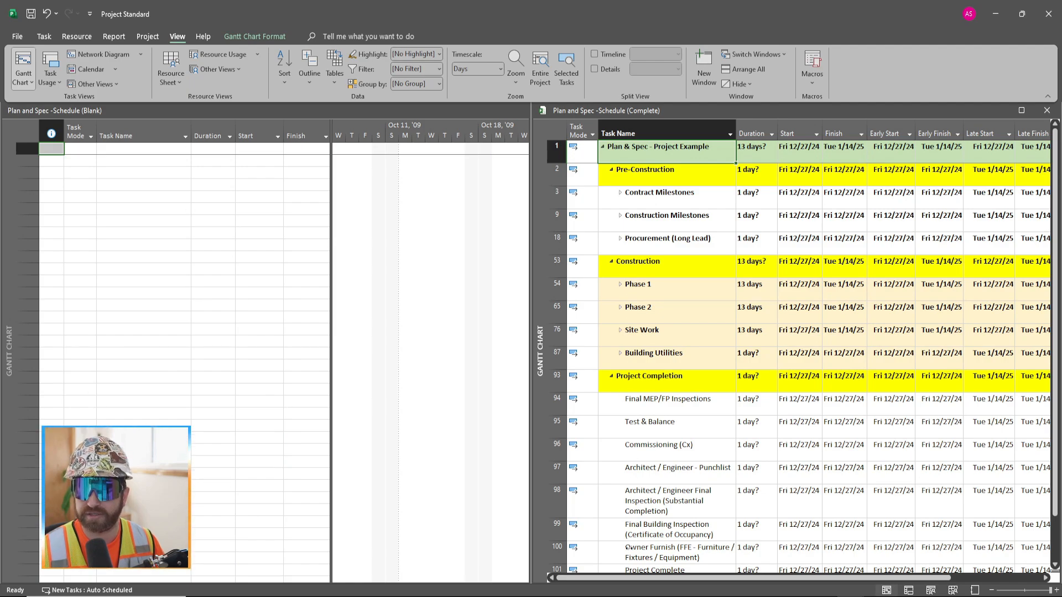
{"action": "left_click", "coordinate": [310, 77]}
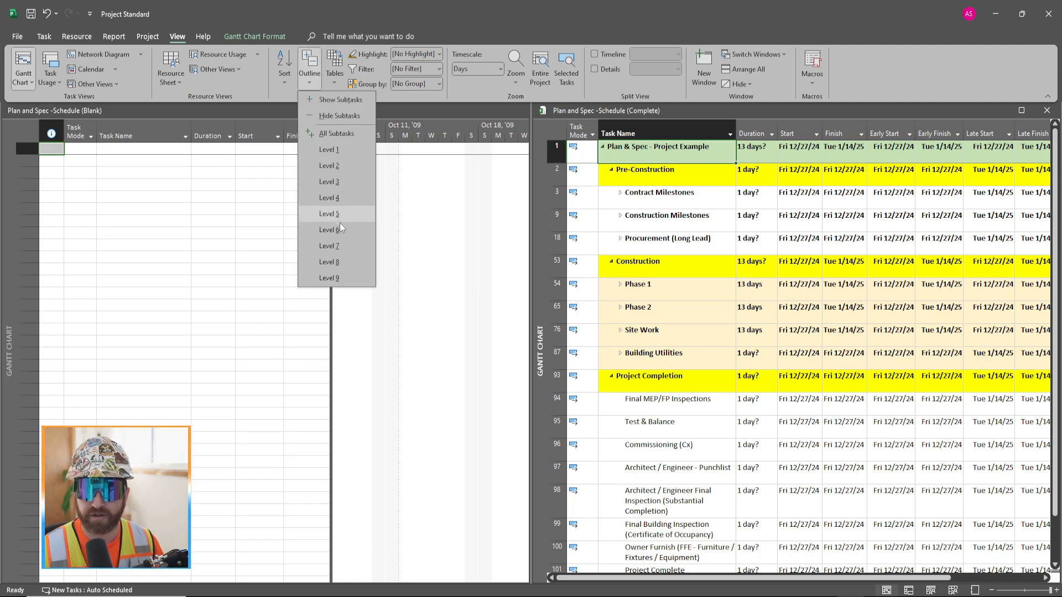
{"action": "left_click", "coordinate": [337, 278]}
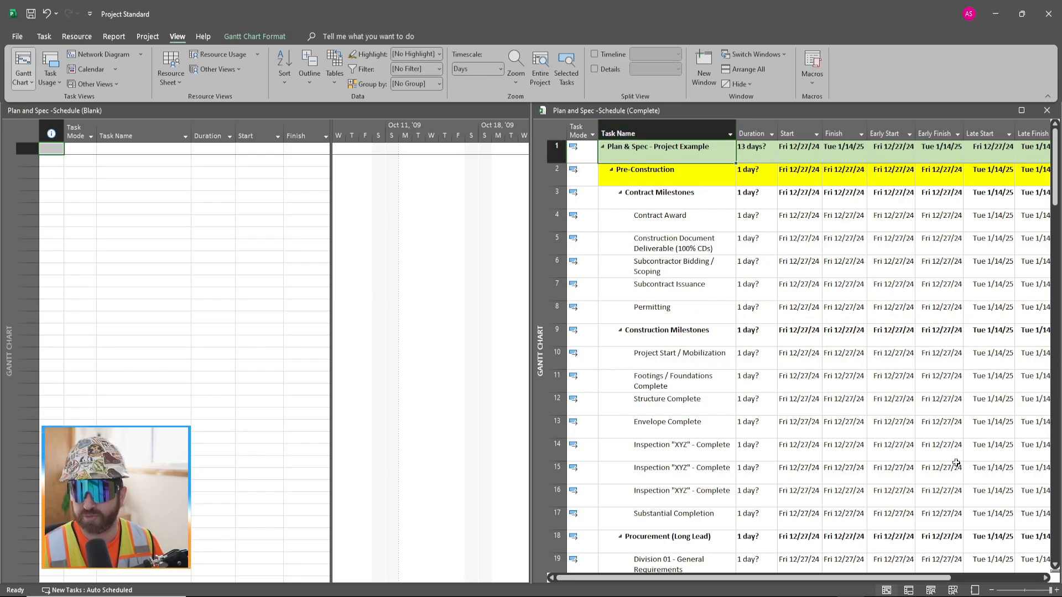
{"action": "scroll", "coordinate": [735, 283], "scroll_direction": "down", "scroll_amount": 17}
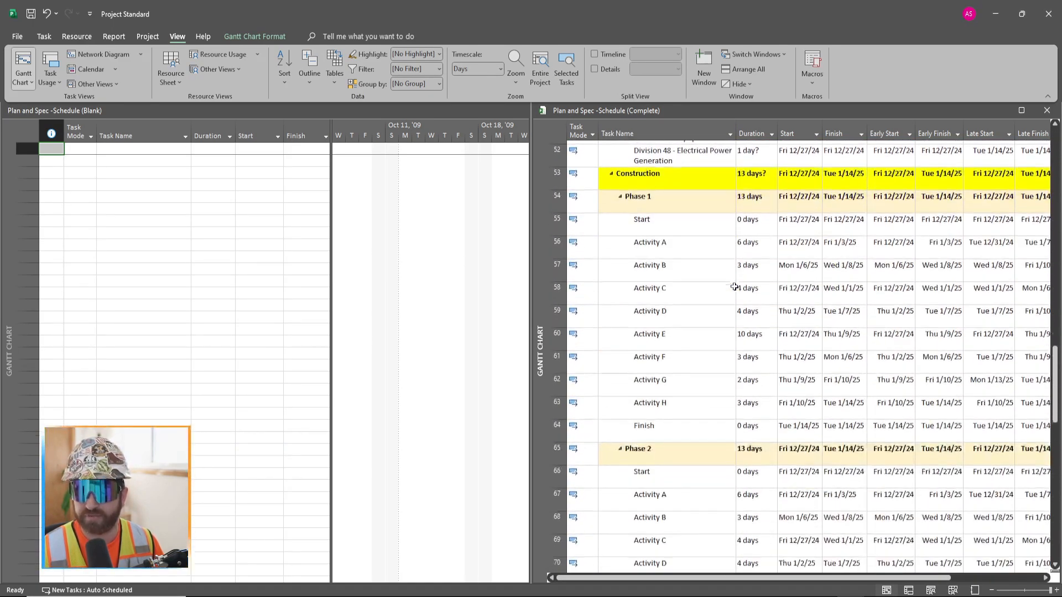
{"action": "scroll", "coordinate": [735, 287], "scroll_direction": "down", "scroll_amount": 7}
{"action": "scroll", "coordinate": [738, 289], "scroll_direction": "up", "scroll_amount": 9}
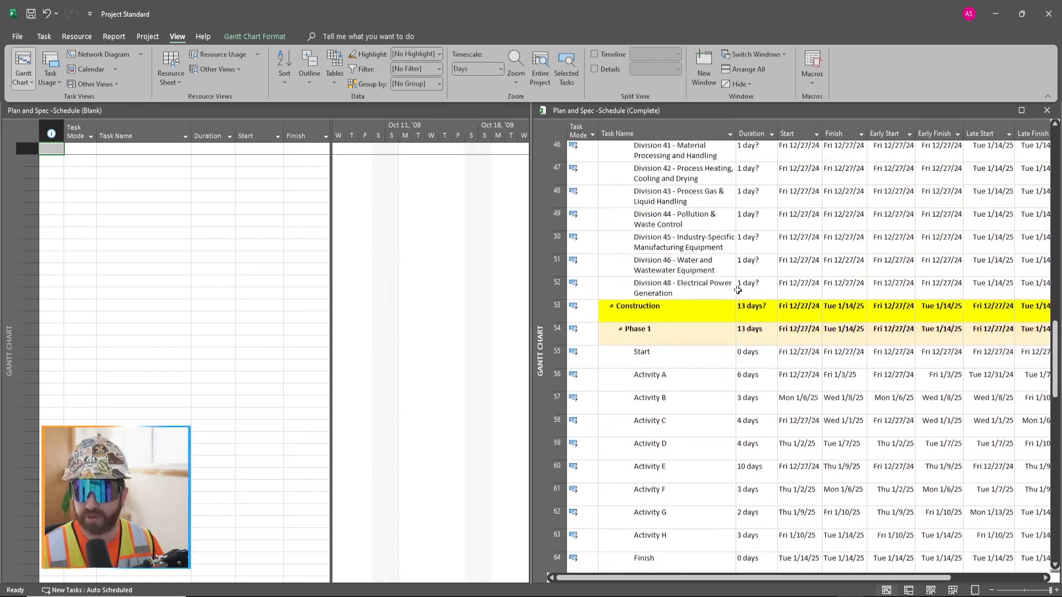
{"action": "scroll", "coordinate": [738, 290], "scroll_direction": "up", "scroll_amount": 15}
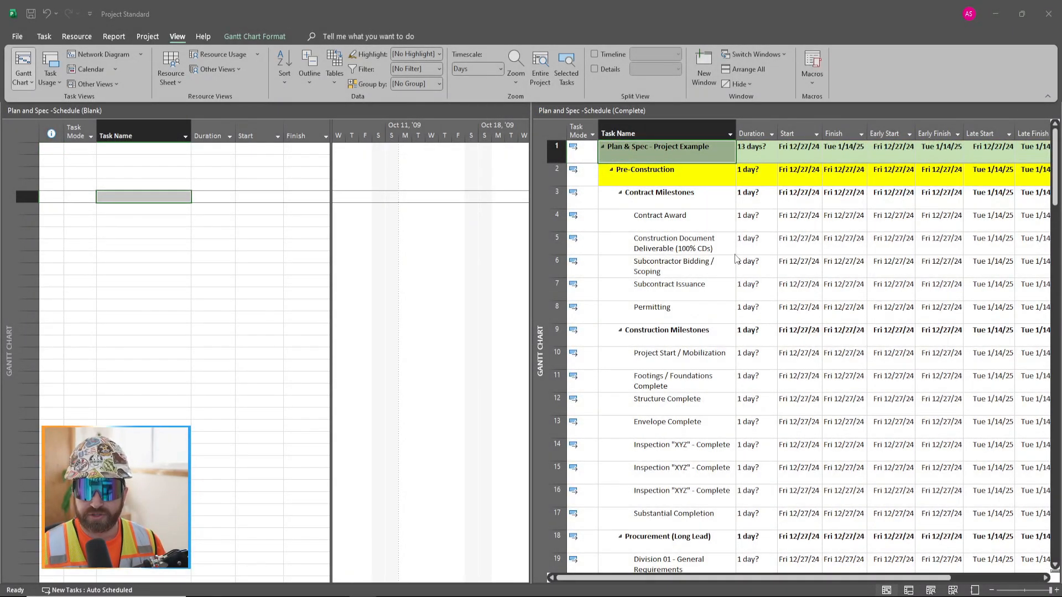
Filter the completed schedule to Critical tasks and collapse the Phase 2 and Site Work groups
{"action": "left_click", "coordinate": [310, 79]}
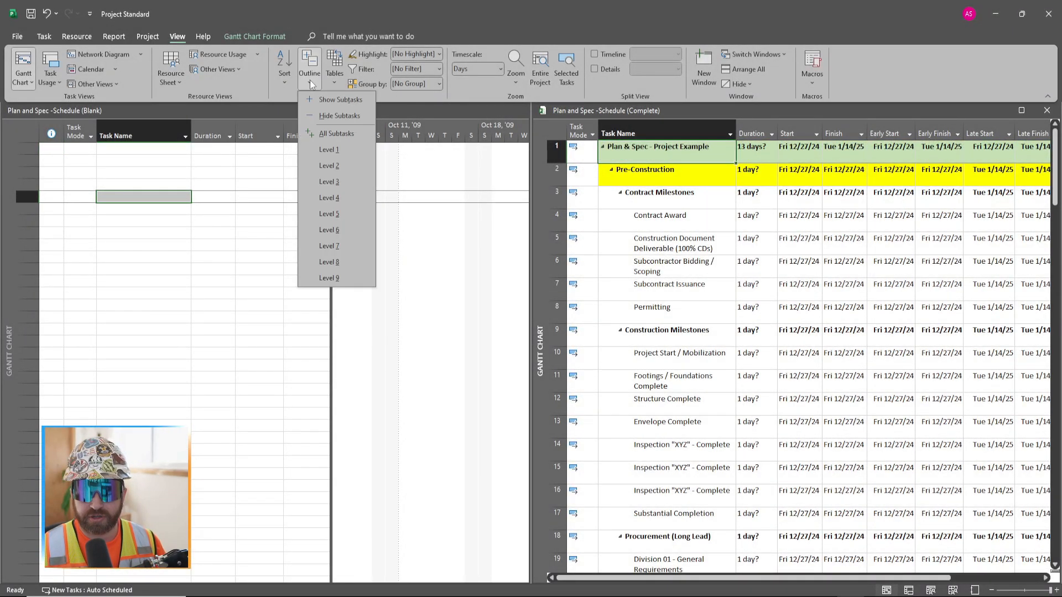
{"action": "left_click", "coordinate": [440, 71]}
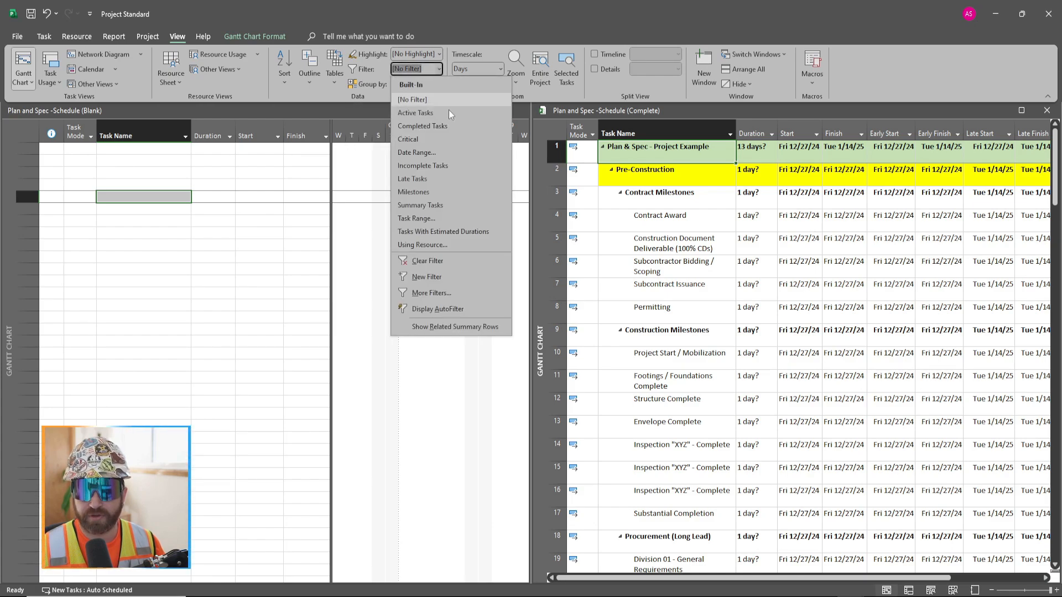
{"action": "left_click", "coordinate": [452, 142]}
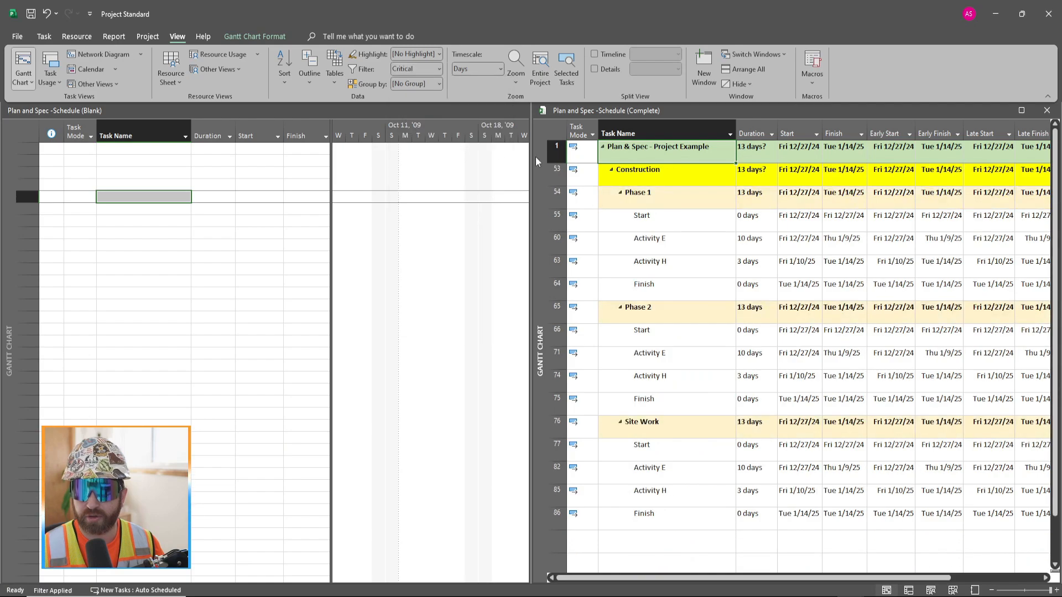
{"action": "left_click", "coordinate": [621, 307]}
{"action": "left_click", "coordinate": [620, 329]}
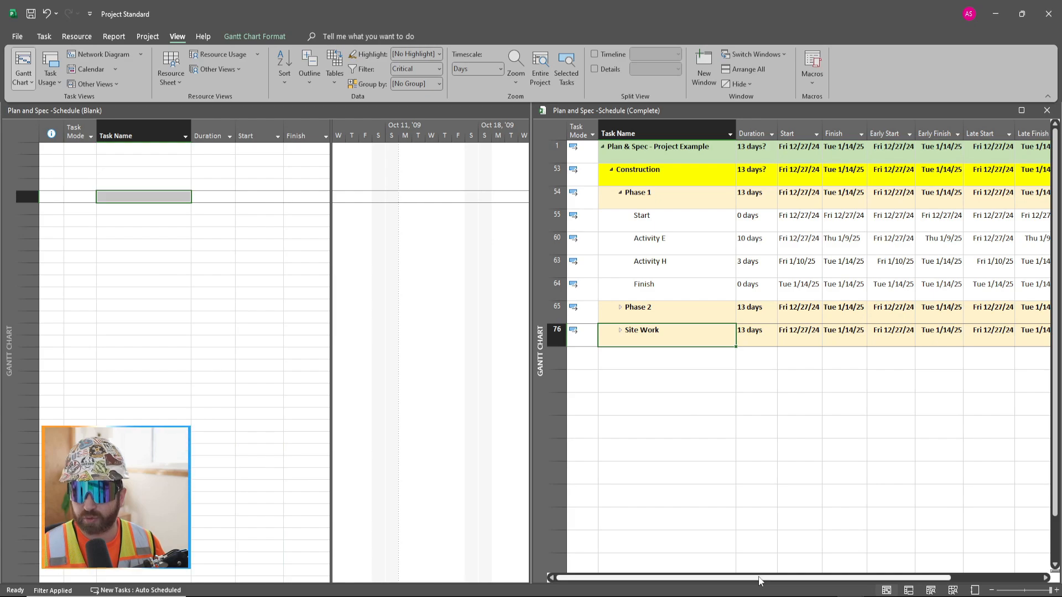
Check the Total Slack of the critical Phase 1 tasks from Start through Activity E and Activity H to Finish
{"action": "left_click", "coordinate": [1047, 578]}
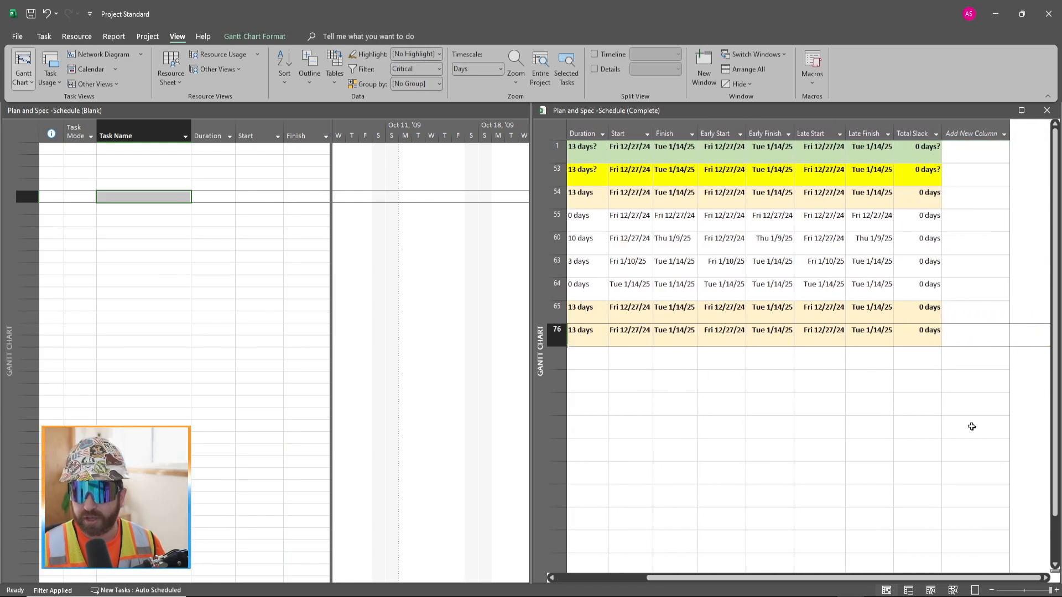
{"action": "left_click", "coordinate": [928, 221]}
{"action": "left_click", "coordinate": [931, 239]}
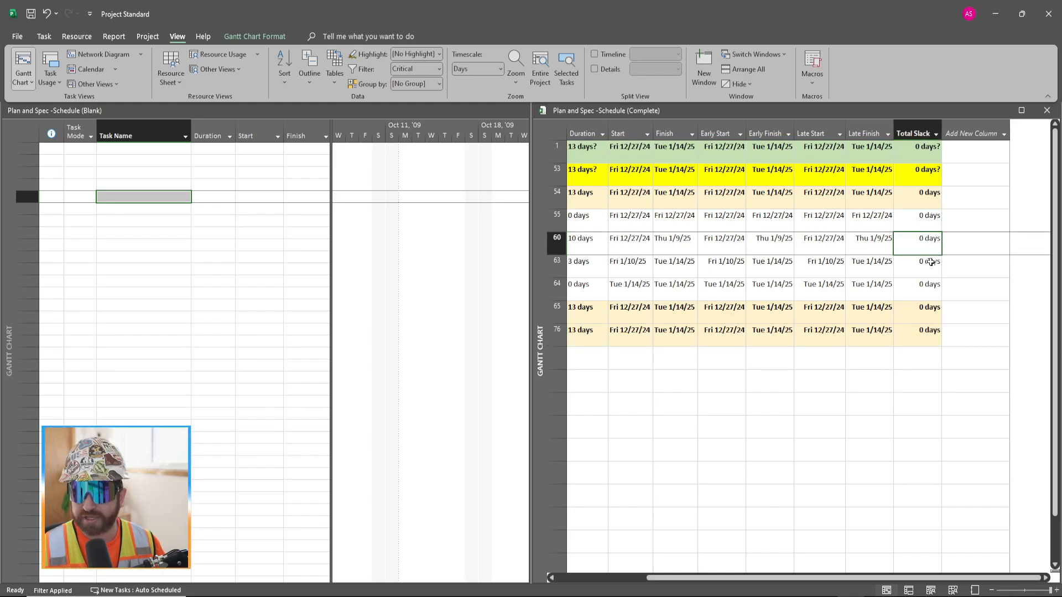
{"action": "left_click", "coordinate": [931, 263]}
{"action": "left_click", "coordinate": [931, 284]}
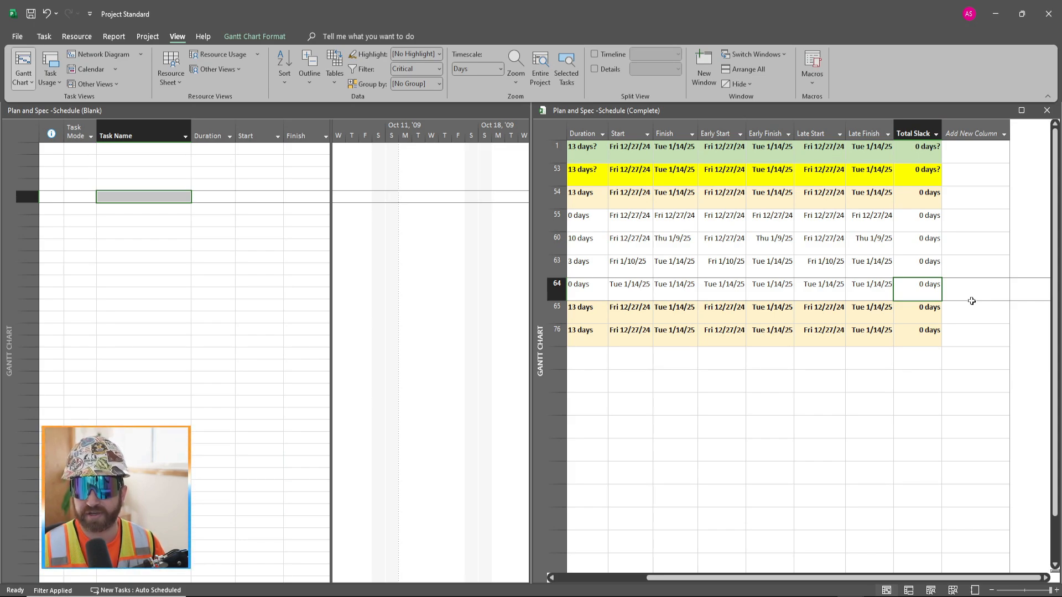
Trace the Phase 1 critical path by task name from Start through Activity E and Activity H to Finish
{"action": "left_click", "coordinate": [552, 578]}
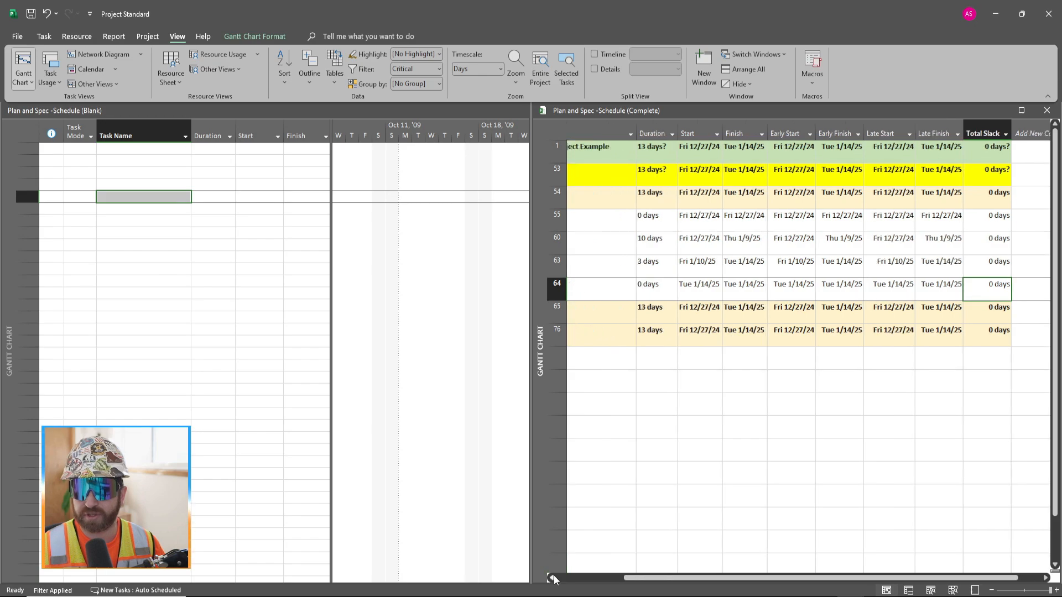
{"action": "left_click", "coordinate": [552, 578]}
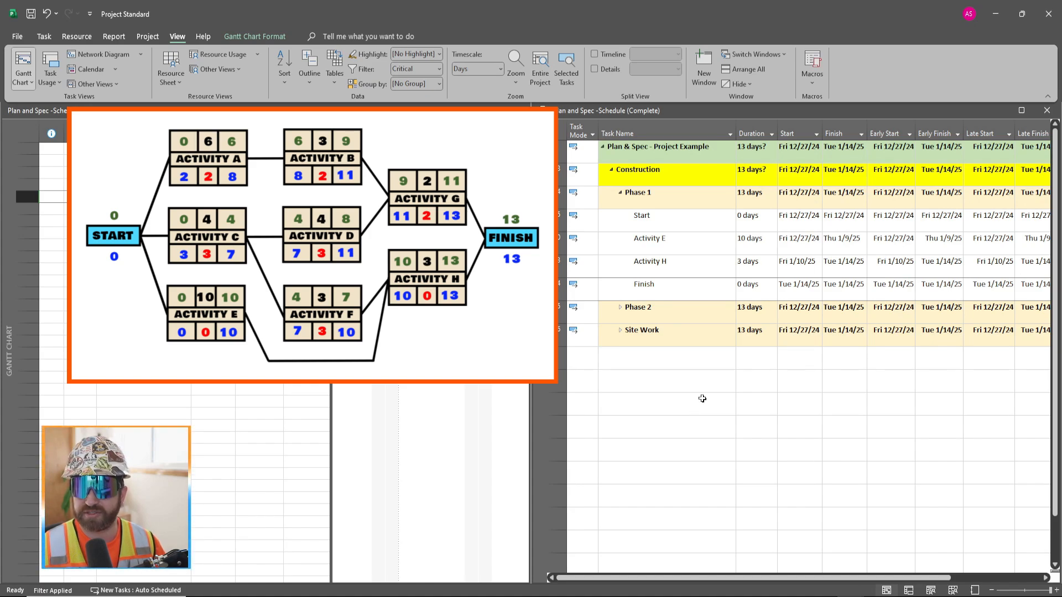
{"action": "left_click", "coordinate": [671, 221]}
{"action": "left_click", "coordinate": [688, 240]}
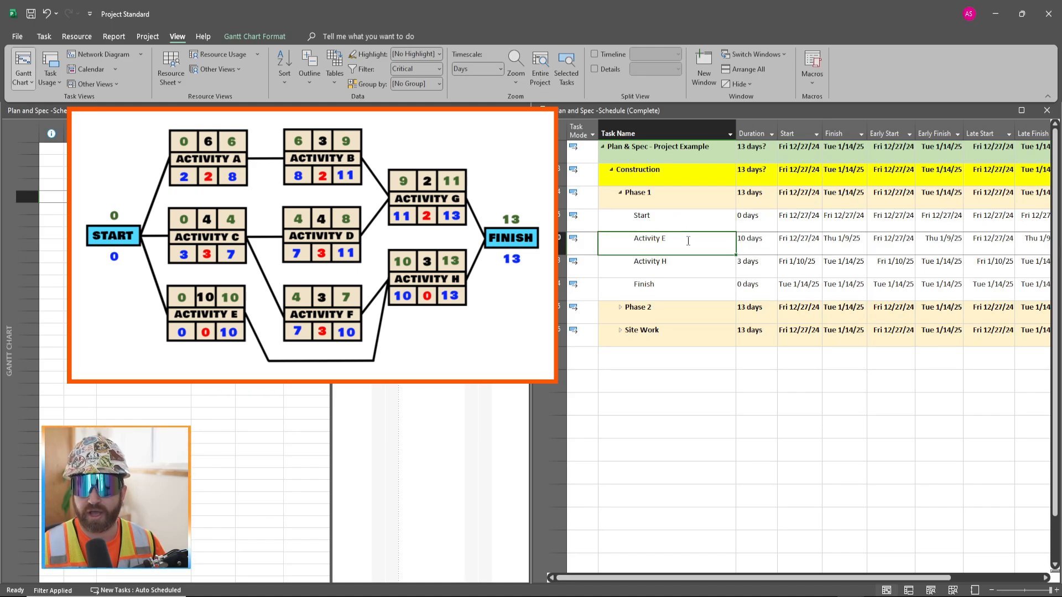
{"action": "left_click", "coordinate": [700, 262]}
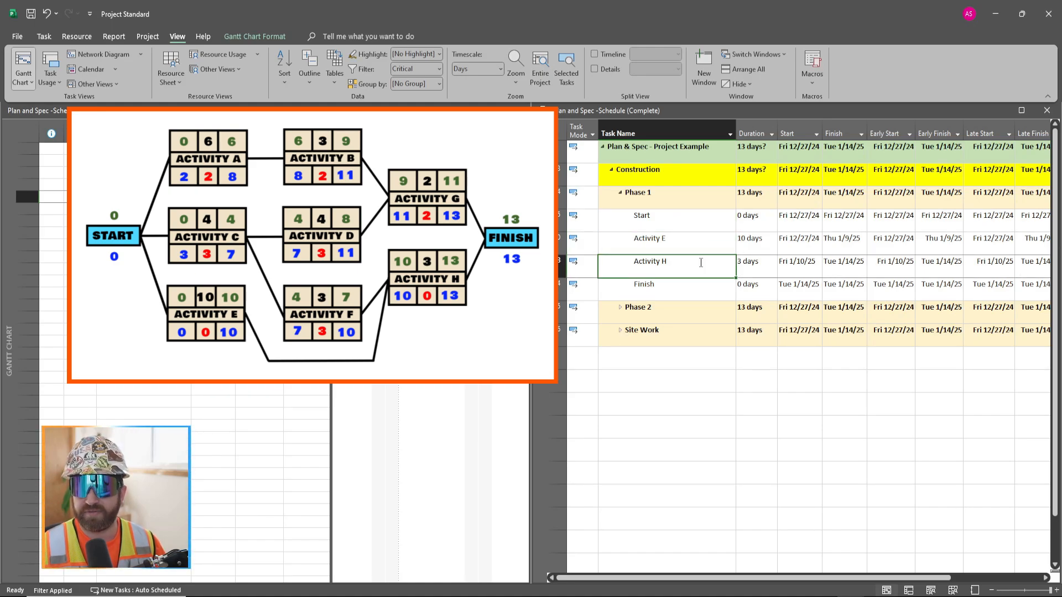
{"action": "left_click", "coordinate": [690, 282]}
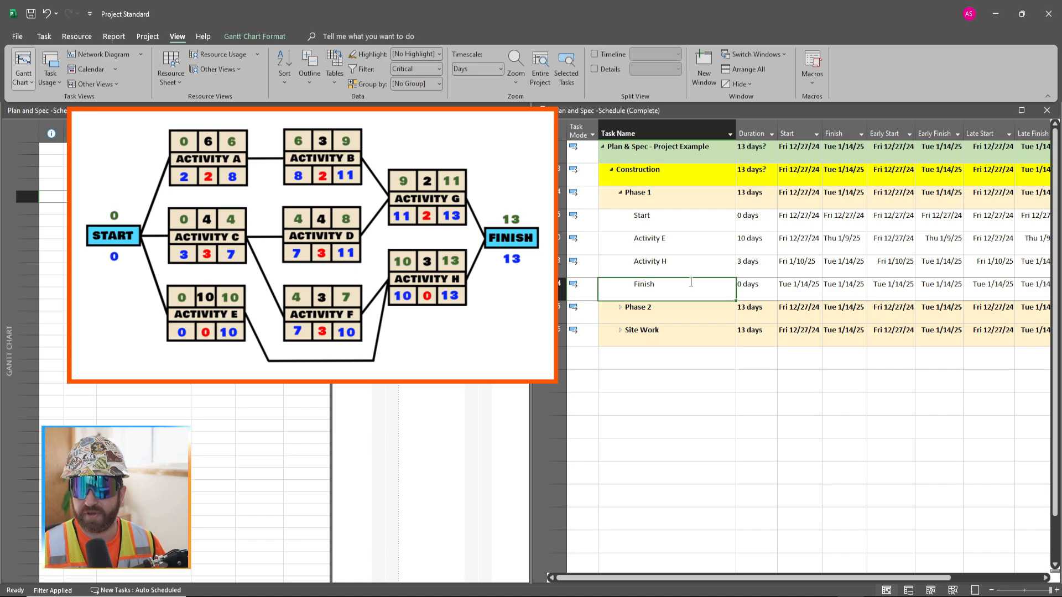
Maximize the completed schedule and review Activity E with its duration, Activity H and Finish against the critical bars in the Gantt chart
{"action": "left_click", "coordinate": [1024, 114]}
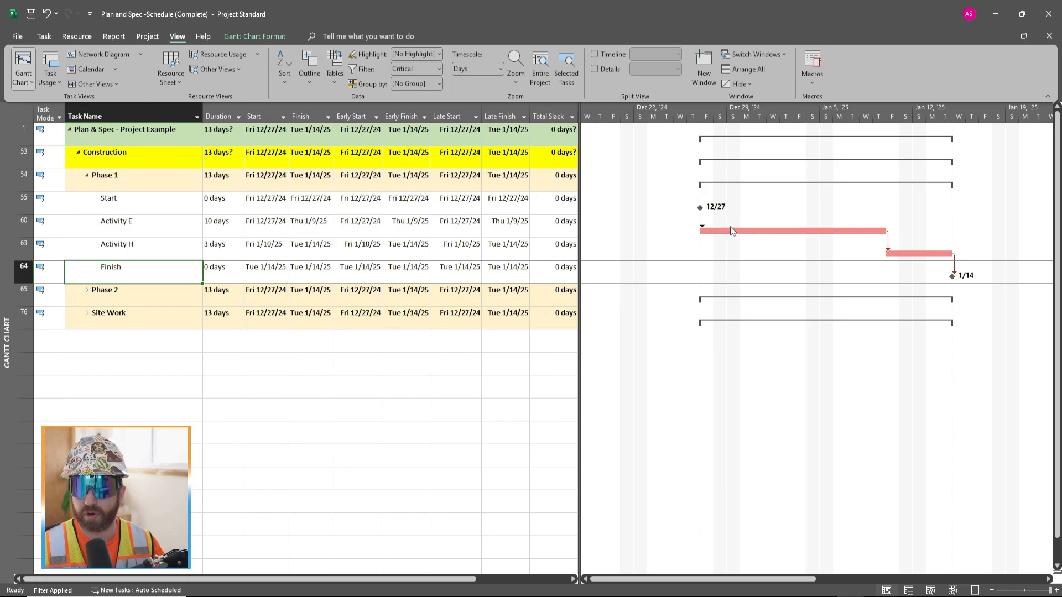
{"action": "left_click", "coordinate": [196, 226]}
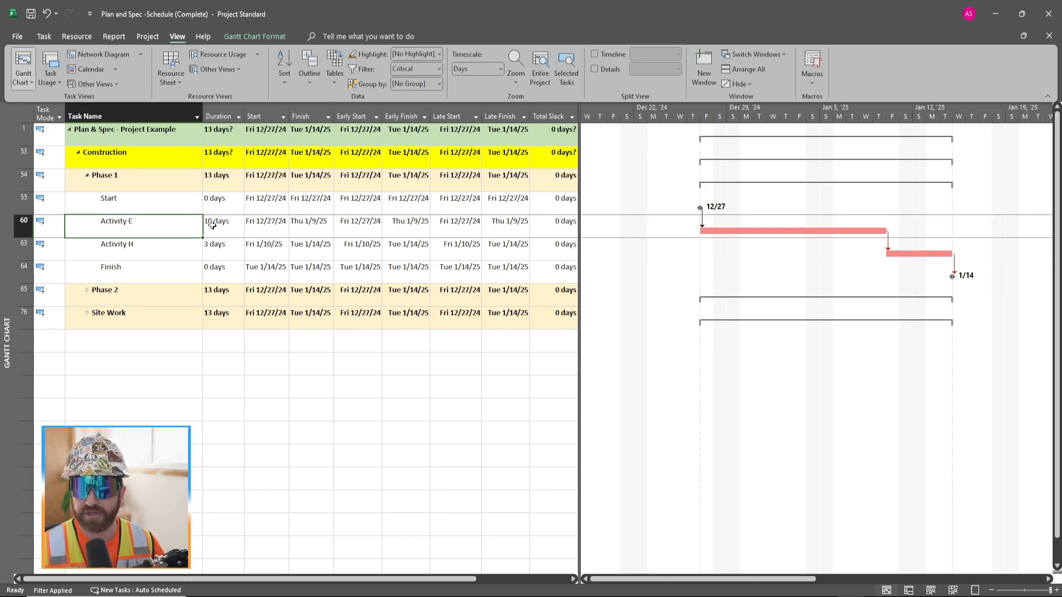
{"action": "left_click", "coordinate": [213, 226]}
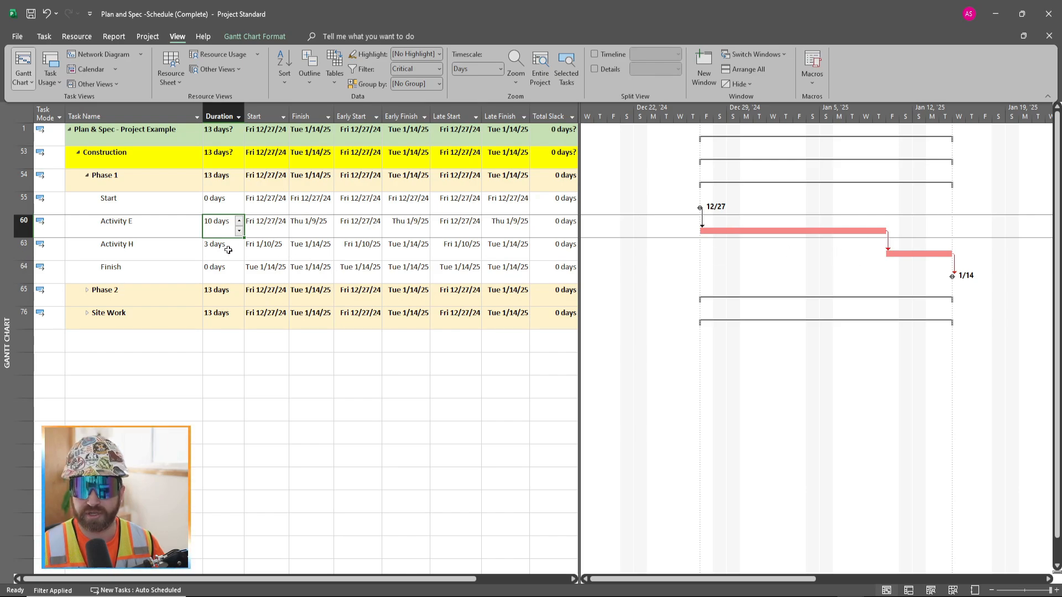
{"action": "left_click", "coordinate": [164, 219]}
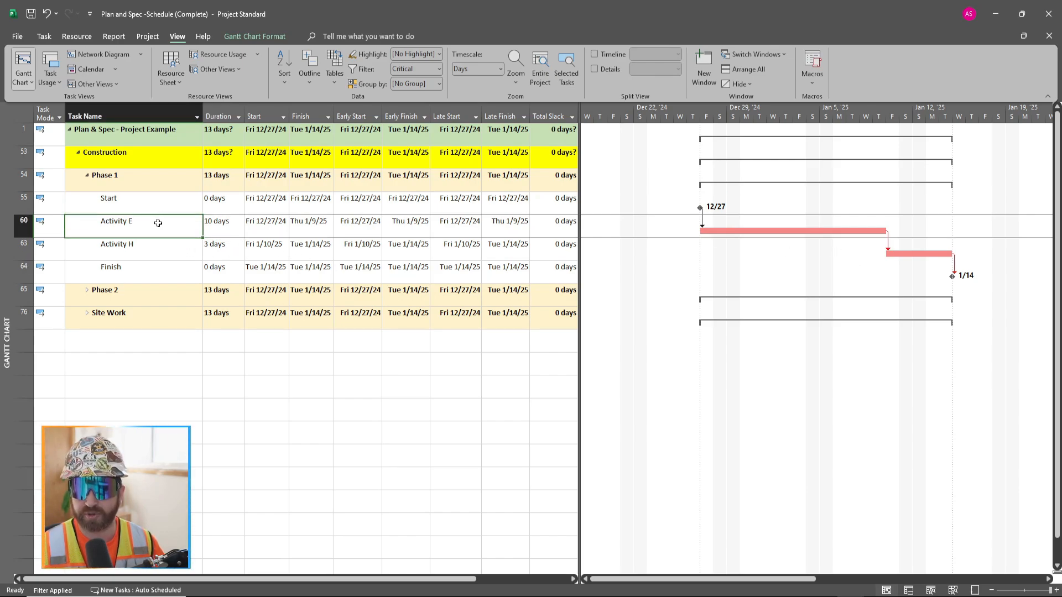
{"action": "left_click", "coordinate": [160, 248]}
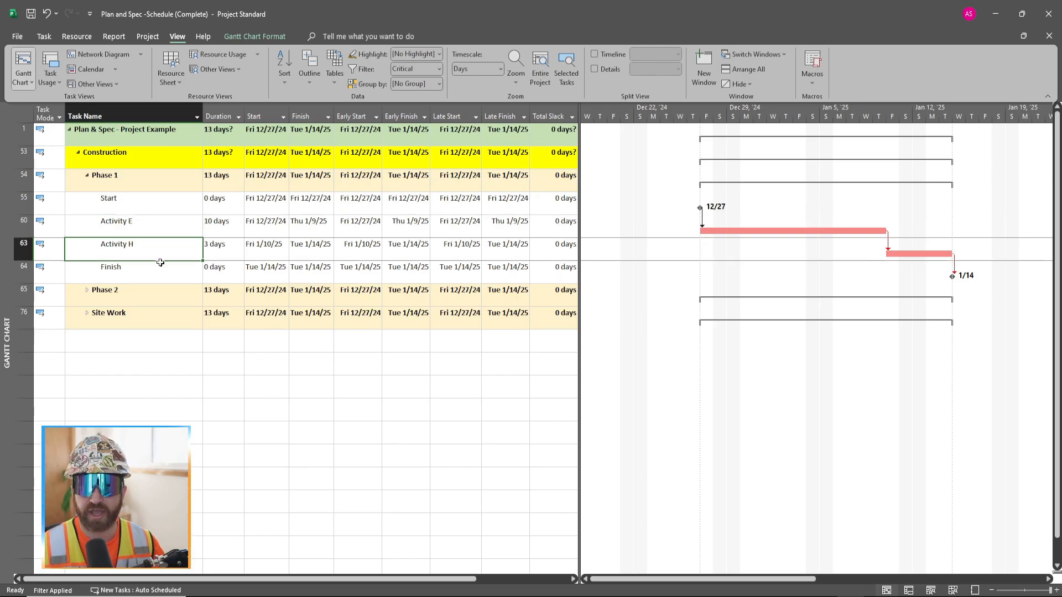
{"action": "left_click", "coordinate": [161, 269]}
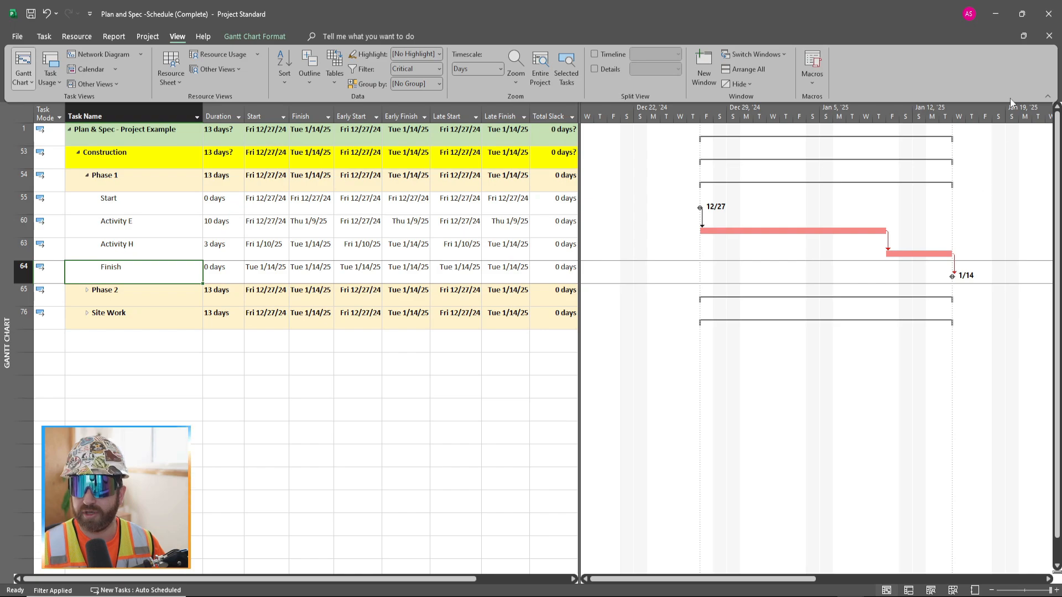
Switch to the Plan and Spec -Schedule (Blank) project and arrange both schedule windows side by side again
{"action": "left_click", "coordinate": [768, 56]}
{"action": "left_click", "coordinate": [769, 65]}
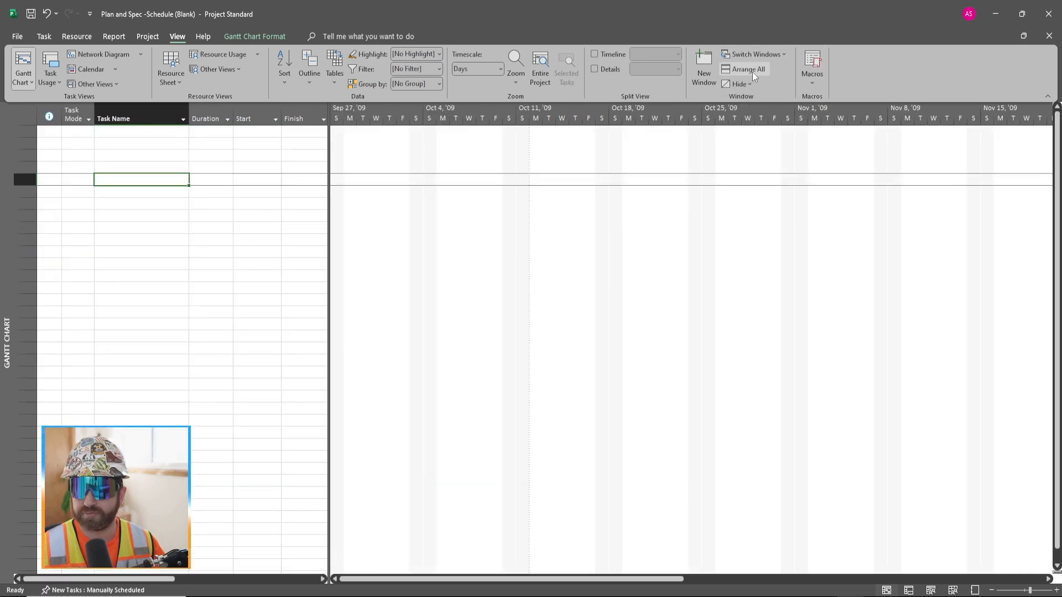
{"action": "left_click", "coordinate": [752, 72]}
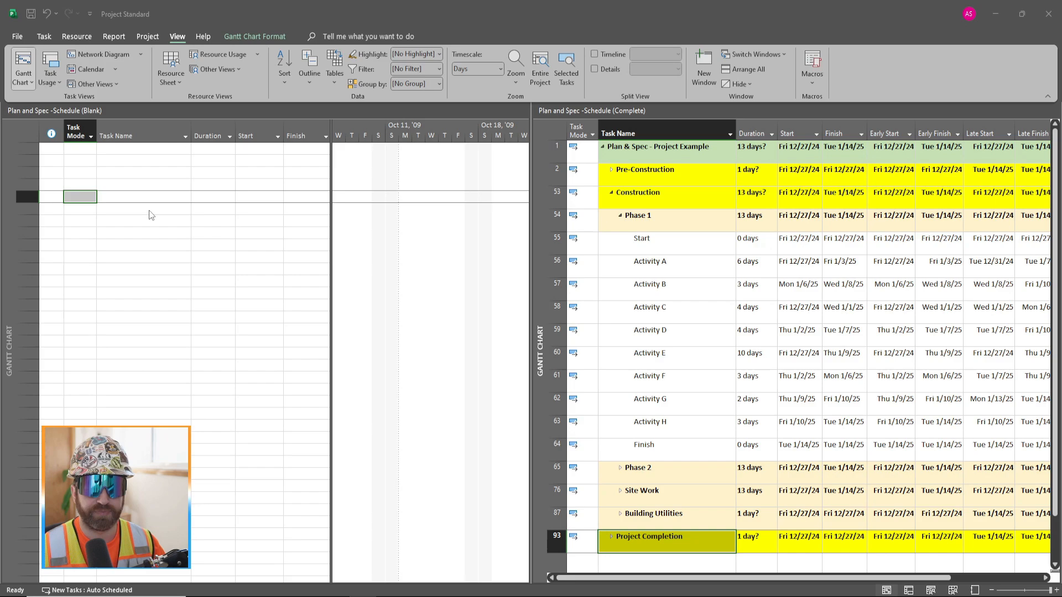
Set new tasks in the blank schedule to Auto Scheduled
{"action": "left_click", "coordinate": [121, 136]}
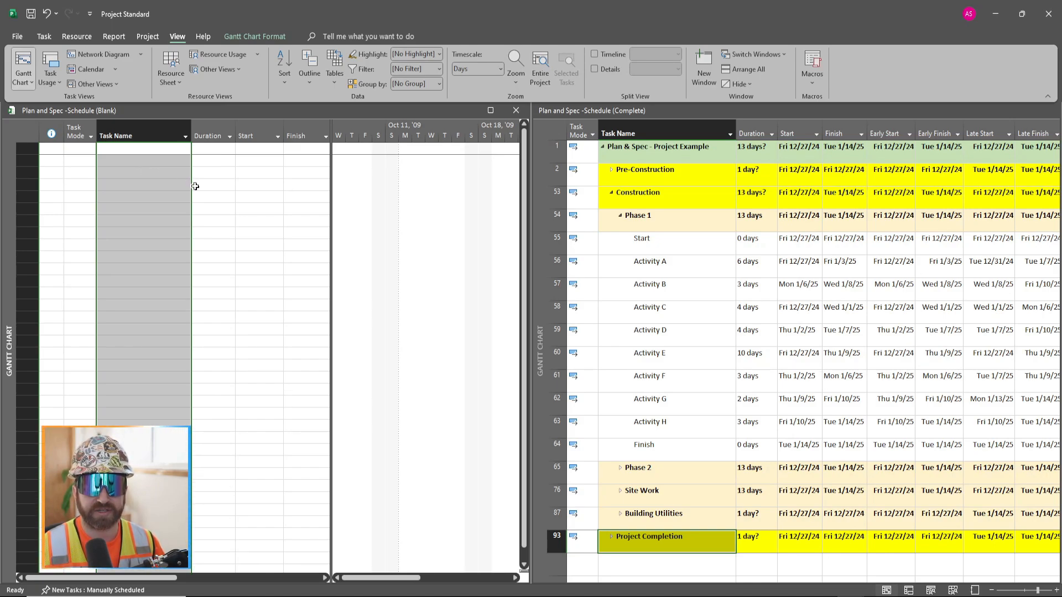
{"action": "left_click", "coordinate": [658, 258]}
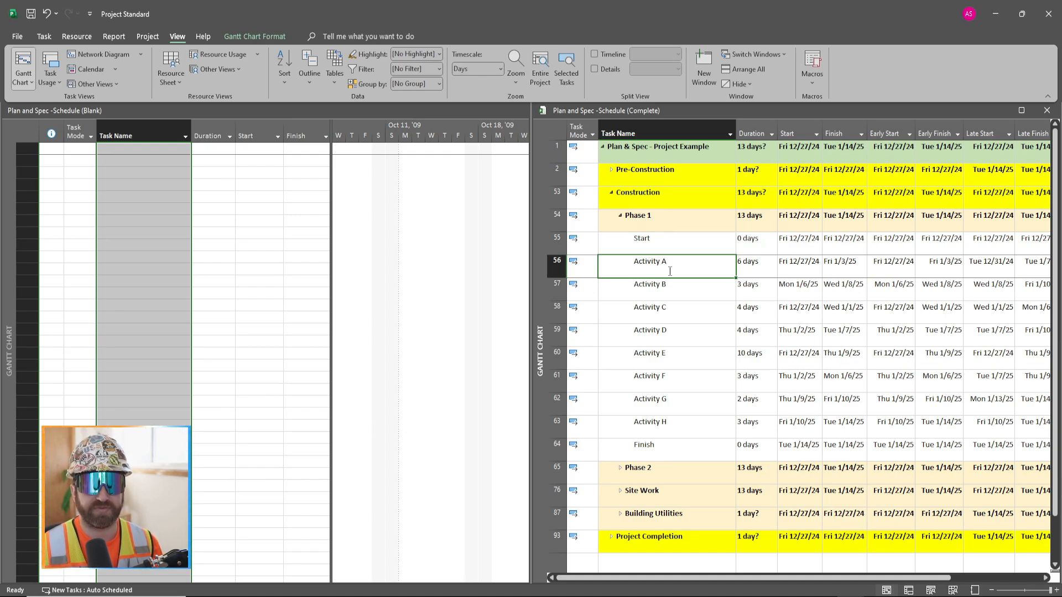
{"action": "left_click", "coordinate": [172, 208]}
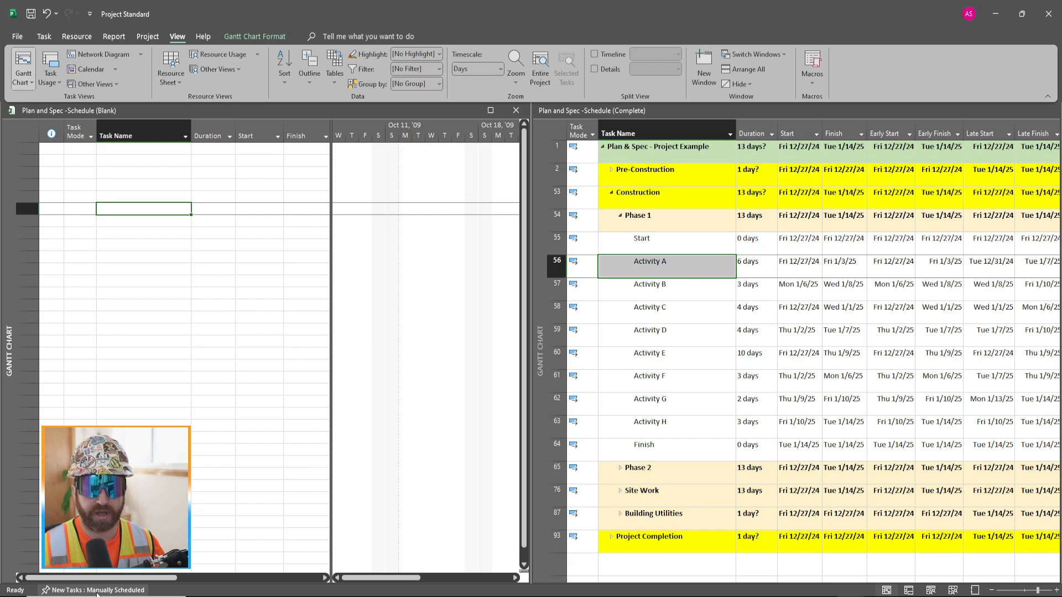
{"action": "left_click", "coordinate": [97, 591]}
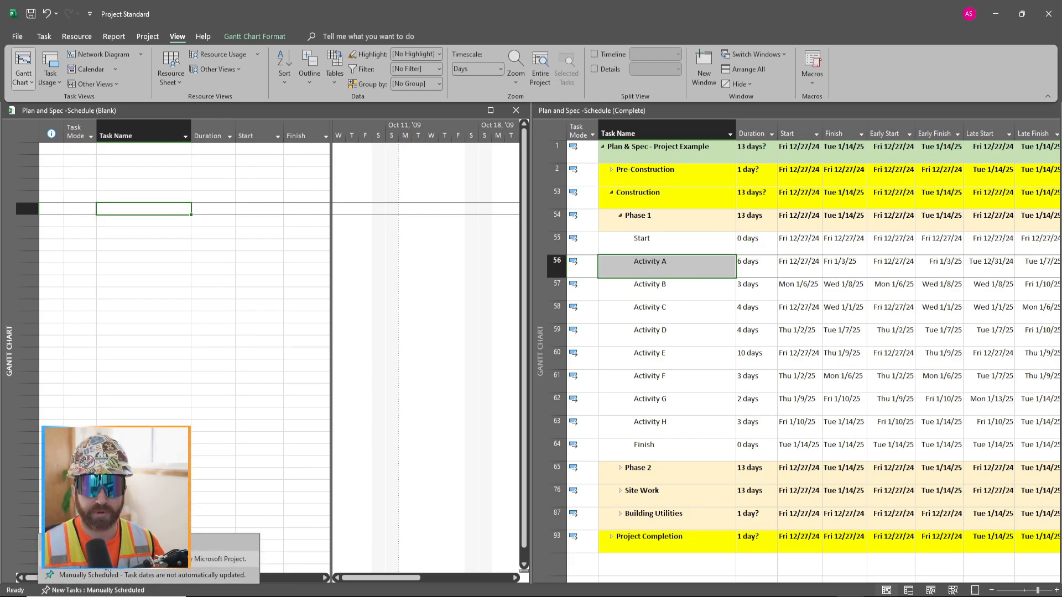
{"action": "left_click", "coordinate": [107, 560]}
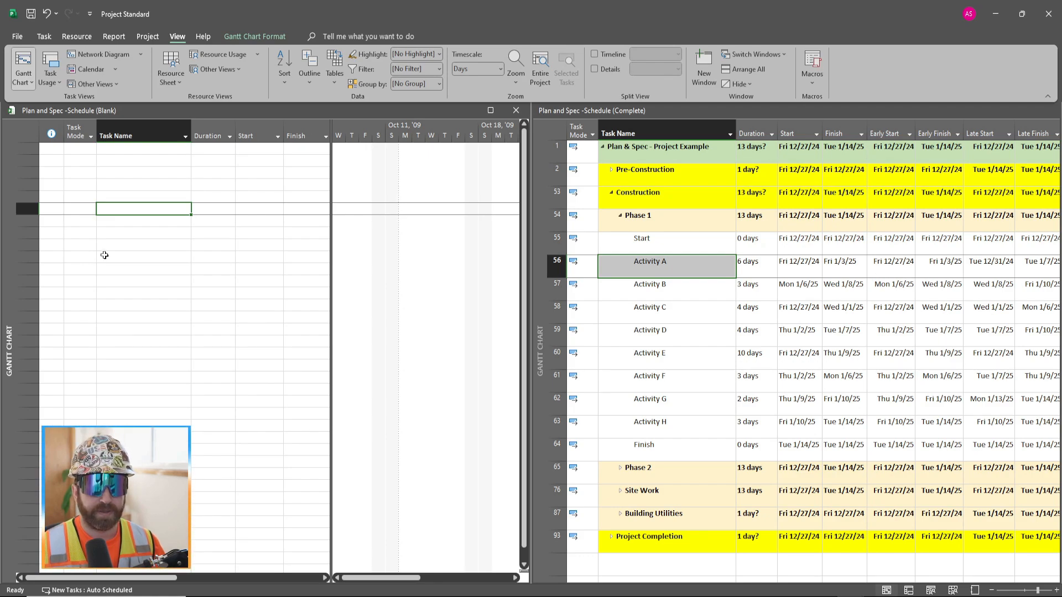
Widen the blank schedule's table through the Resource Names column and compare its columns with the completed schedule's columns through Total Slack
{"action": "left_click", "coordinate": [128, 160]}
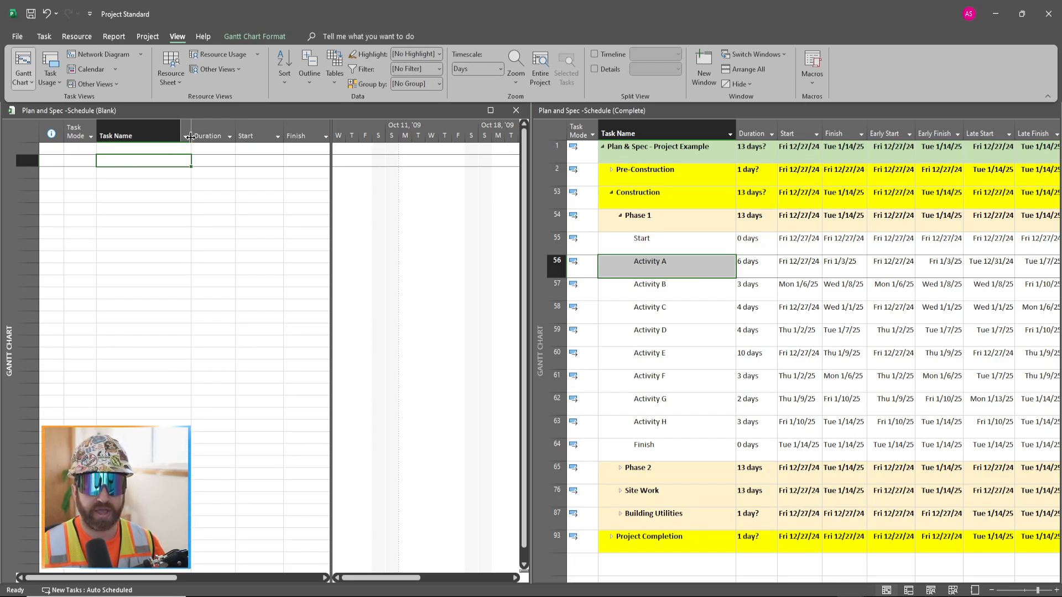
{"action": "left_click", "coordinate": [207, 159]}
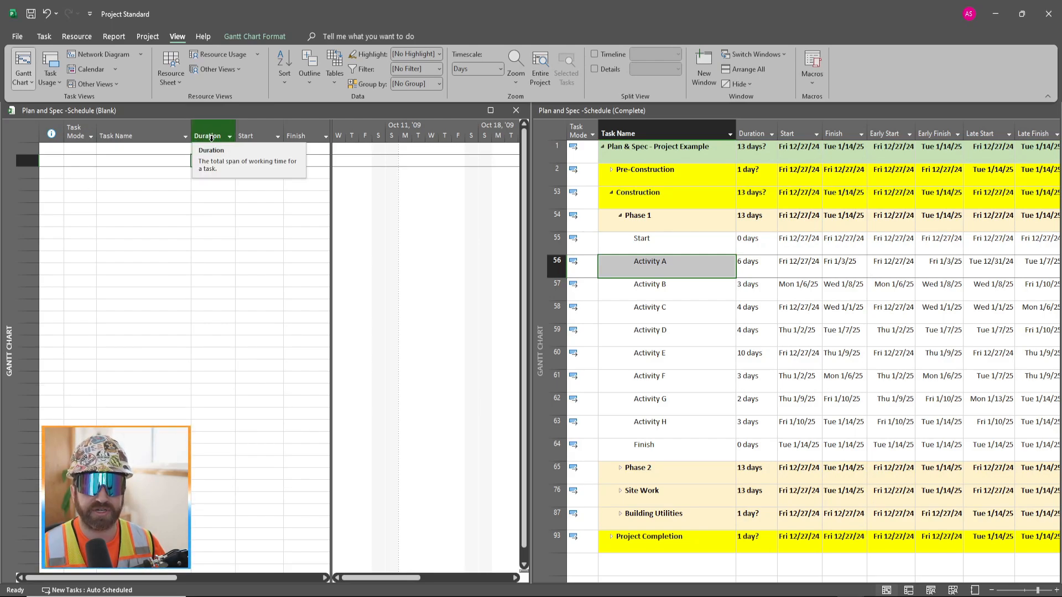
{"action": "left_click", "coordinate": [274, 160]}
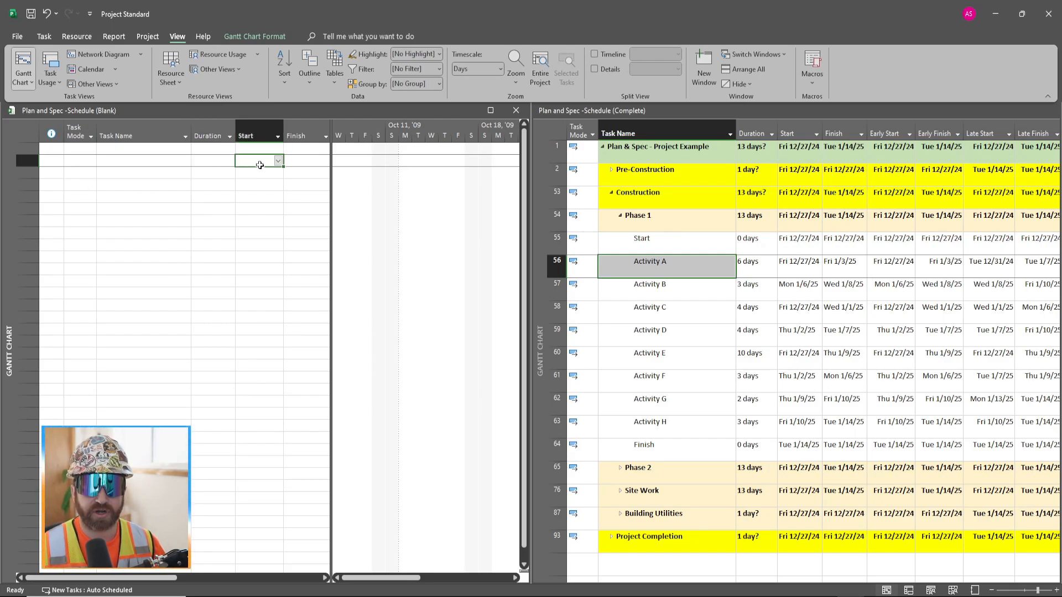
{"action": "left_click", "coordinate": [308, 162]}
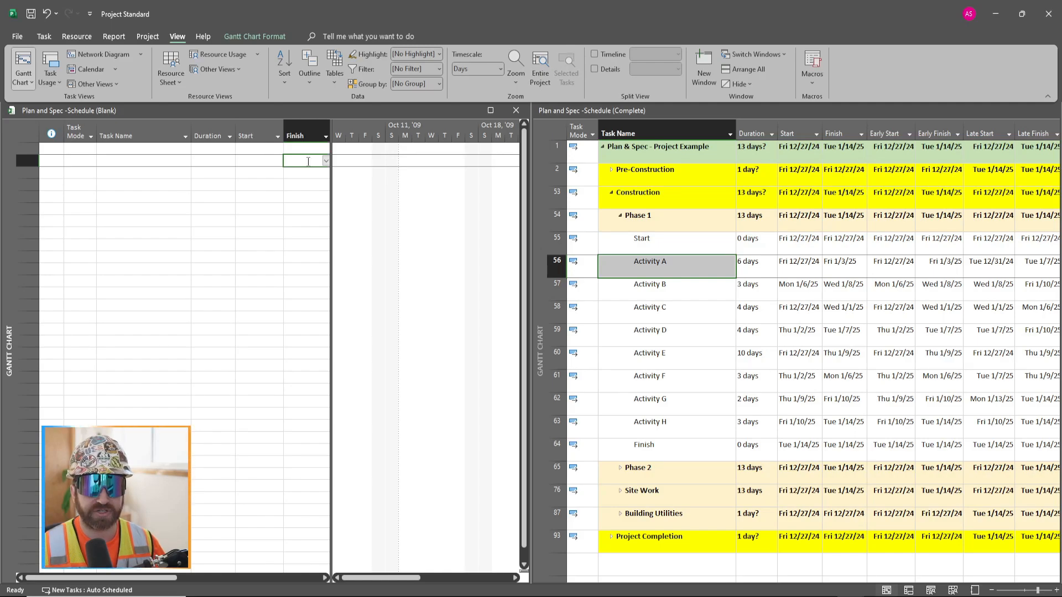
{"action": "left_click_drag", "start_coordinate": [329, 172], "coordinate": [458, 173]}
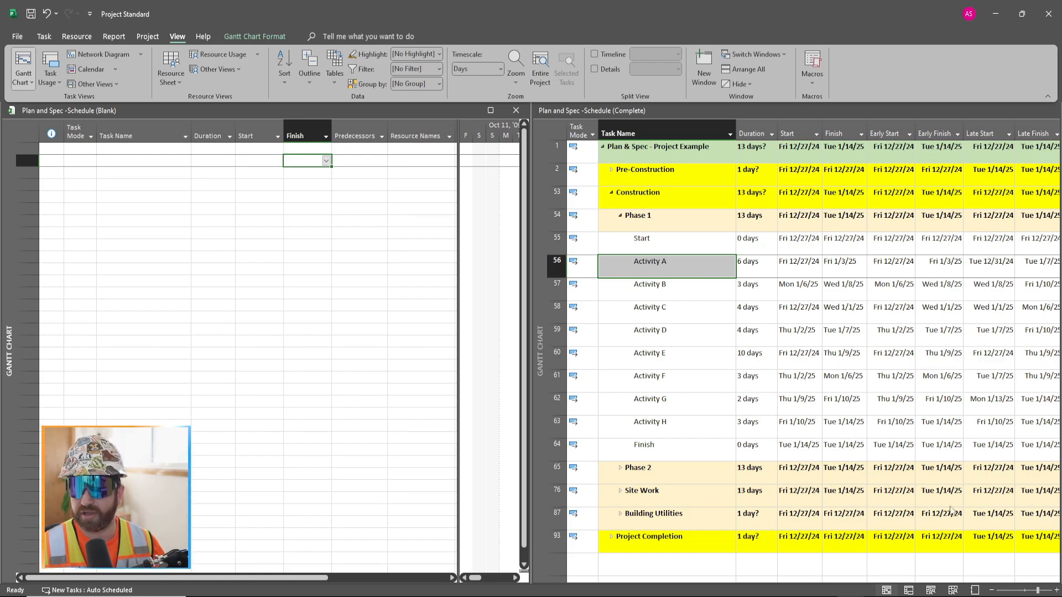
{"action": "left_click", "coordinate": [839, 545]}
{"action": "left_click_drag", "start_coordinate": [941, 580], "coordinate": [991, 580]}
{"action": "left_click", "coordinate": [1044, 579]}
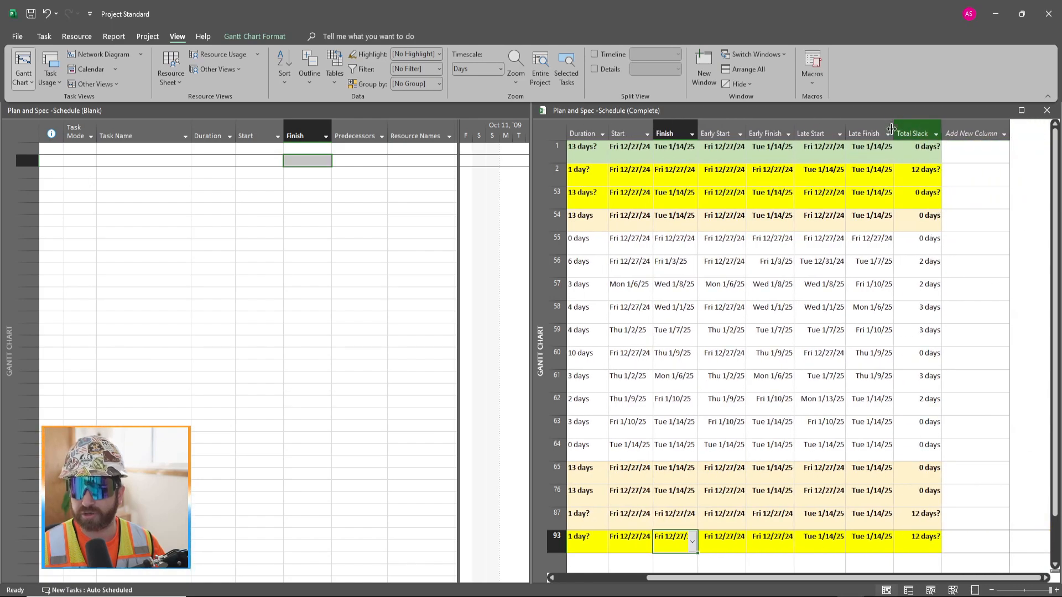
Insert an Early Start column before the Predecessors column in the blank schedule
{"action": "left_click", "coordinate": [372, 173]}
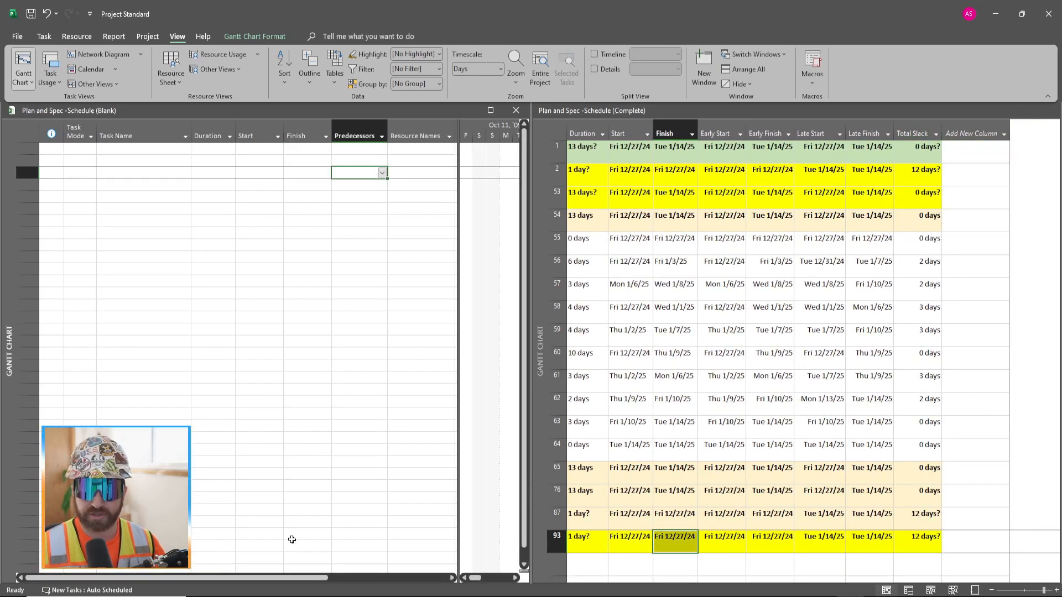
{"action": "right_click", "coordinate": [359, 134]}
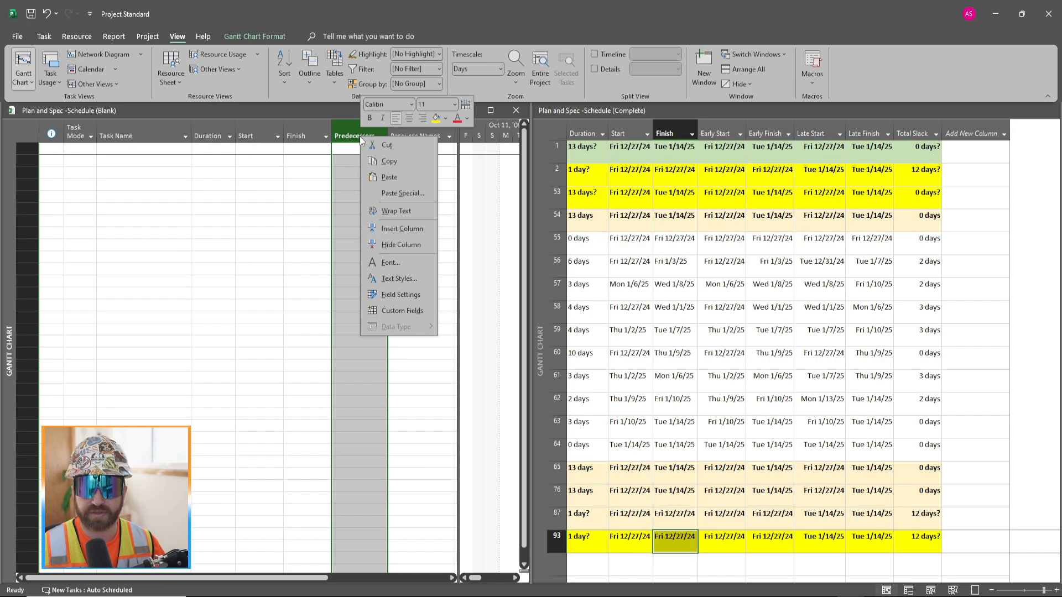
{"action": "left_click", "coordinate": [403, 228]}
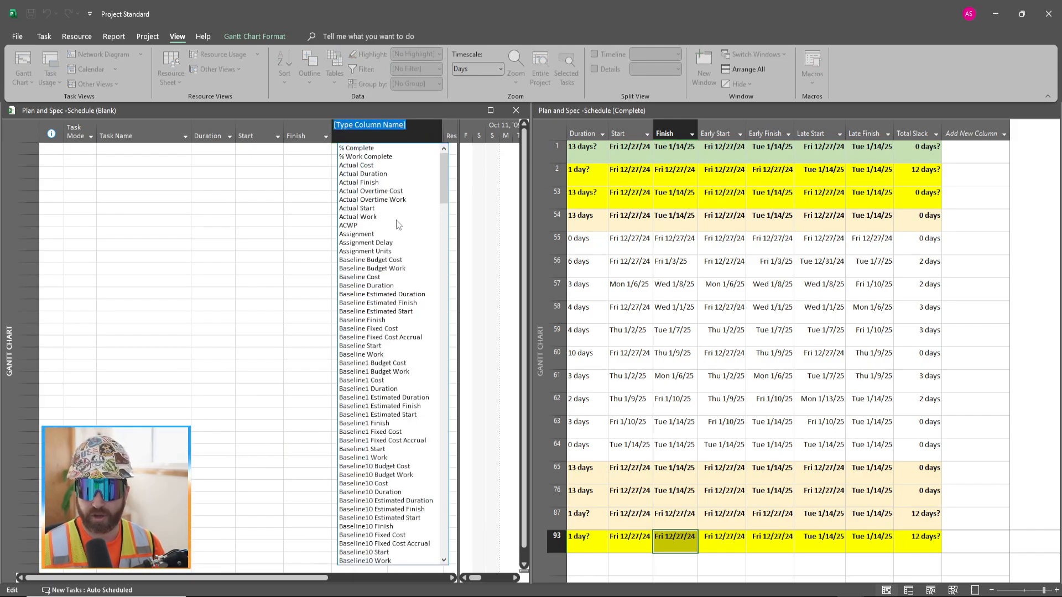
{"action": "scroll", "coordinate": [398, 224], "scroll_direction": "down", "scroll_amount": 19}
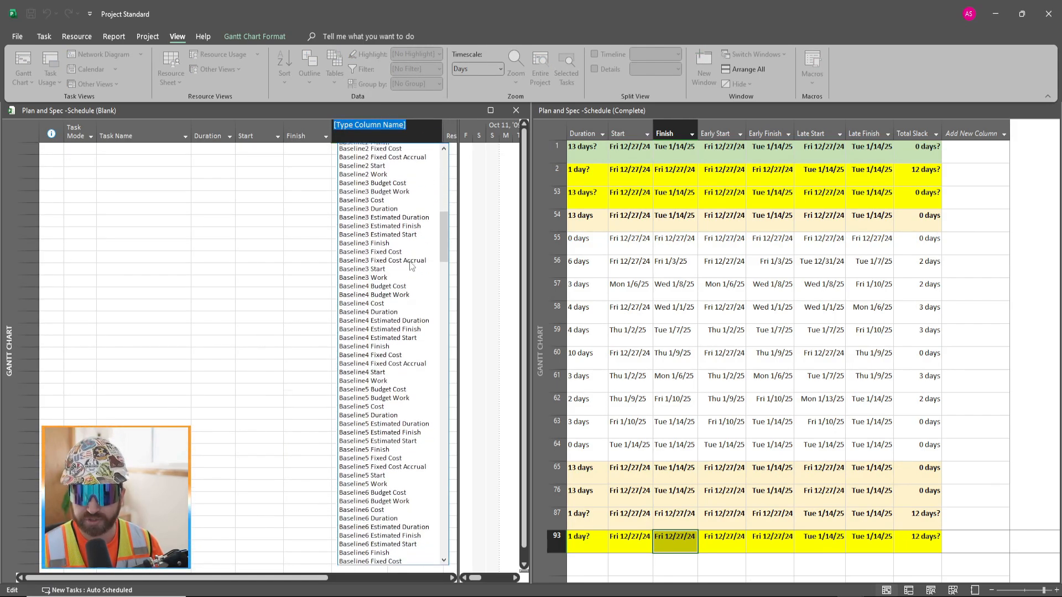
{"action": "scroll", "coordinate": [412, 266], "scroll_direction": "down", "scroll_amount": 20}
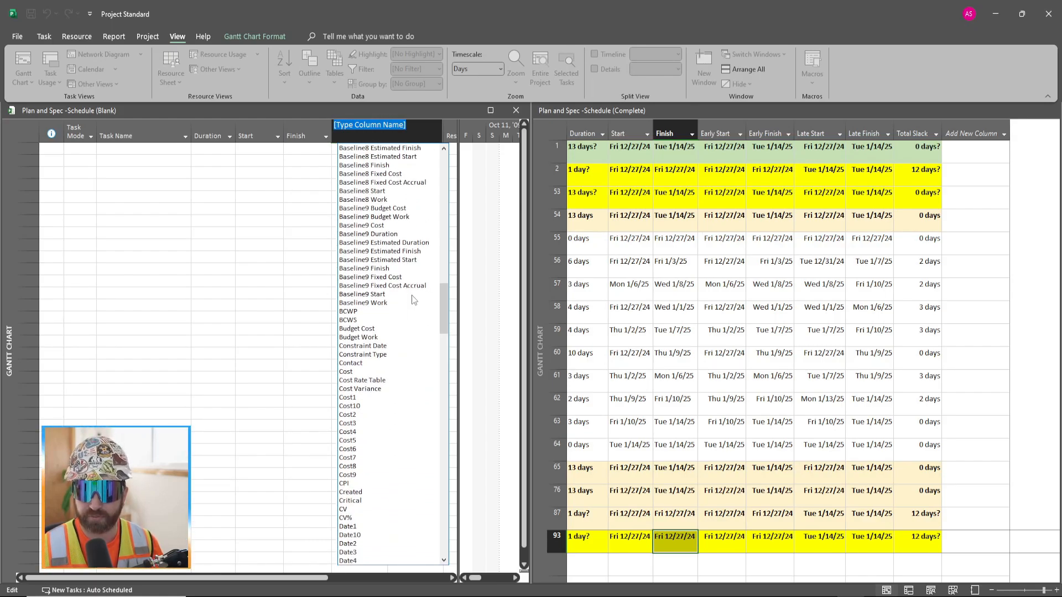
{"action": "scroll", "coordinate": [412, 299], "scroll_direction": "up", "scroll_amount": 20}
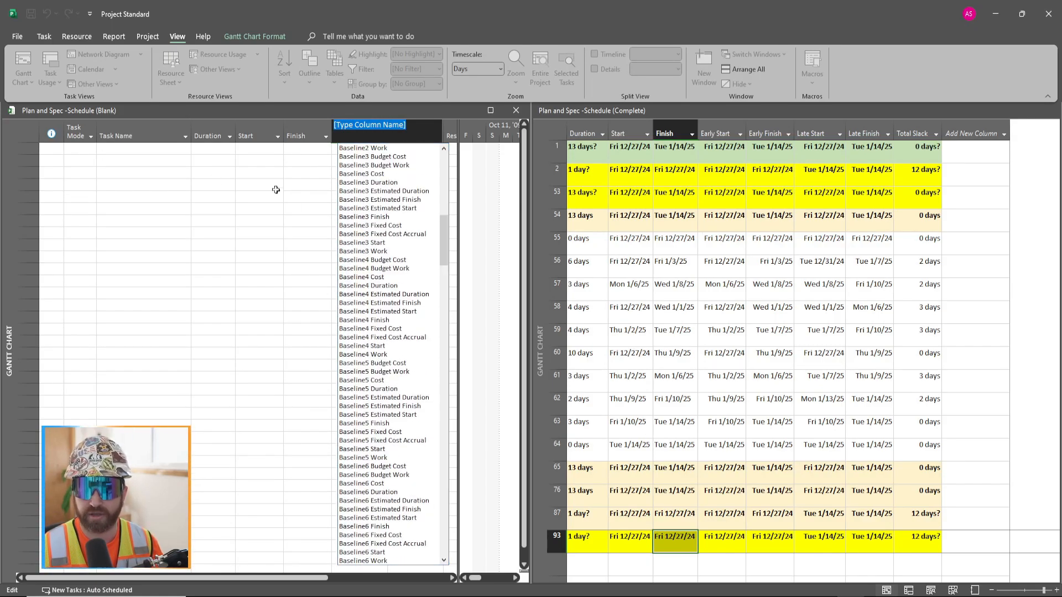
{"action": "scroll", "coordinate": [375, 218], "scroll_direction": "up", "scroll_amount": 10}
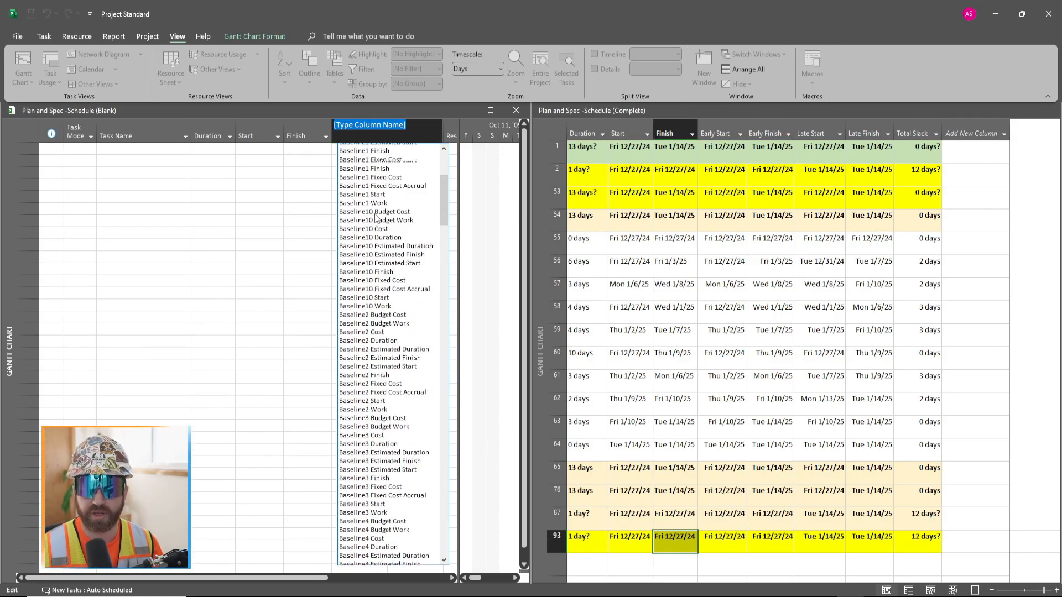
{"action": "scroll", "coordinate": [376, 217], "scroll_direction": "up", "scroll_amount": 11}
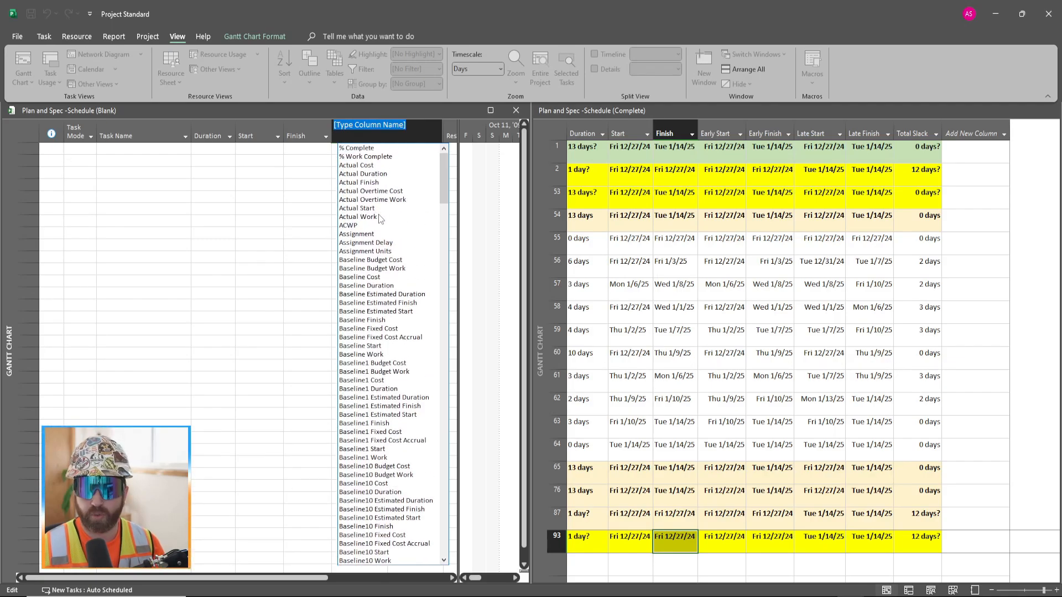
{"action": "type", "text": "early Finish"}
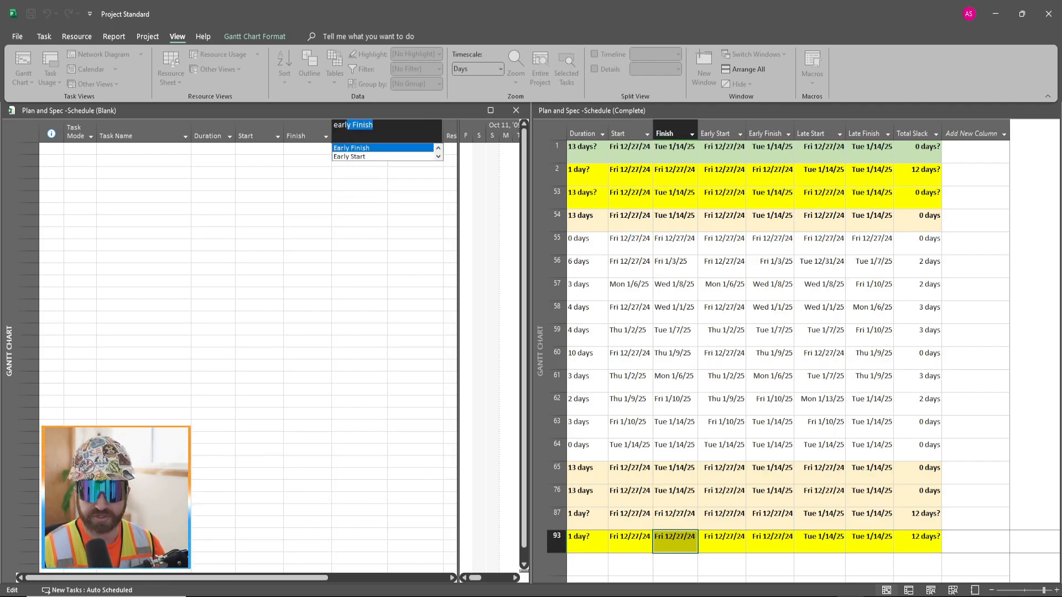
{"action": "left_click", "coordinate": [361, 157]}
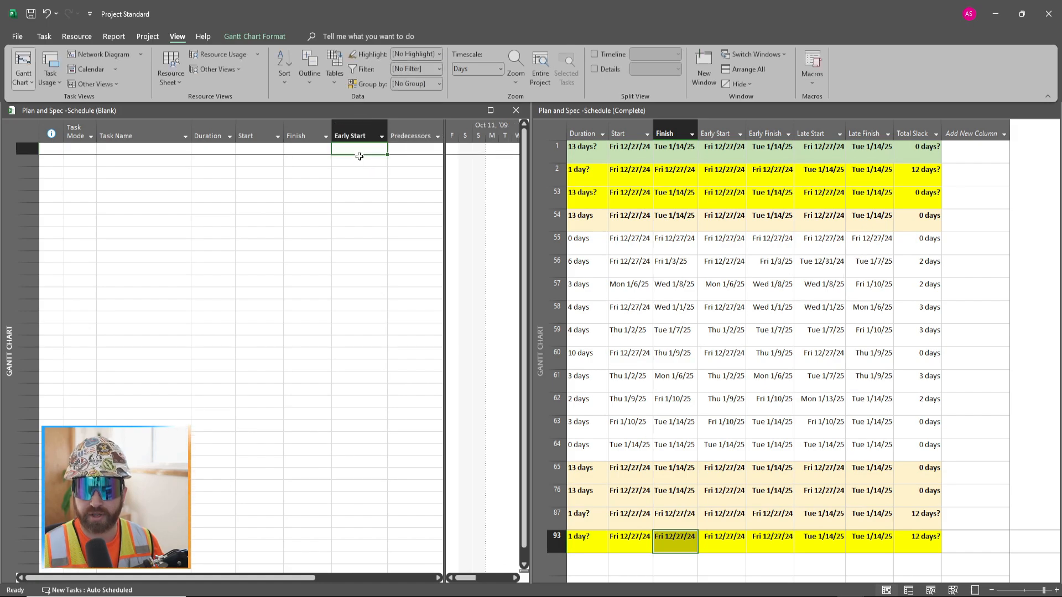
Insert an Early Finish column between Early Start and Predecessors in the blank schedule
{"action": "right_click", "coordinate": [398, 139]}
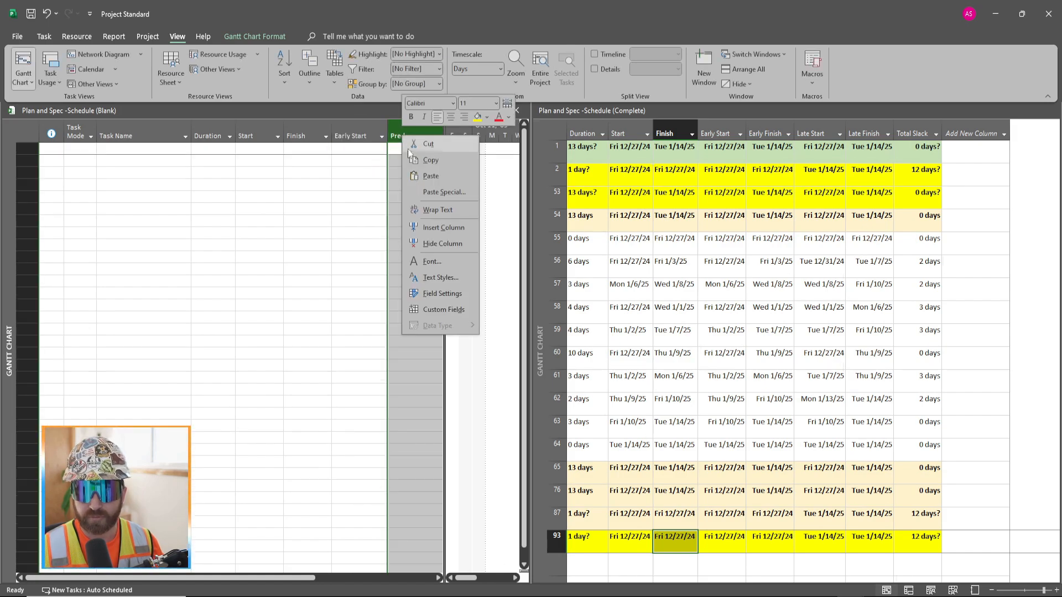
{"action": "left_click", "coordinate": [450, 226]}
{"action": "type", "text": "early Finish"}
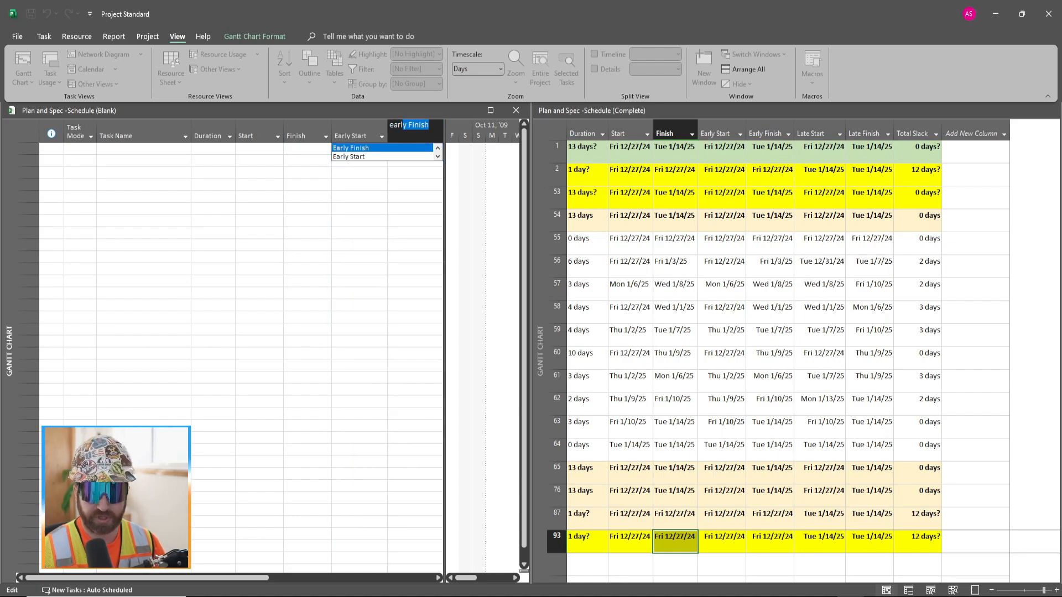
{"action": "key", "text": "Return"}
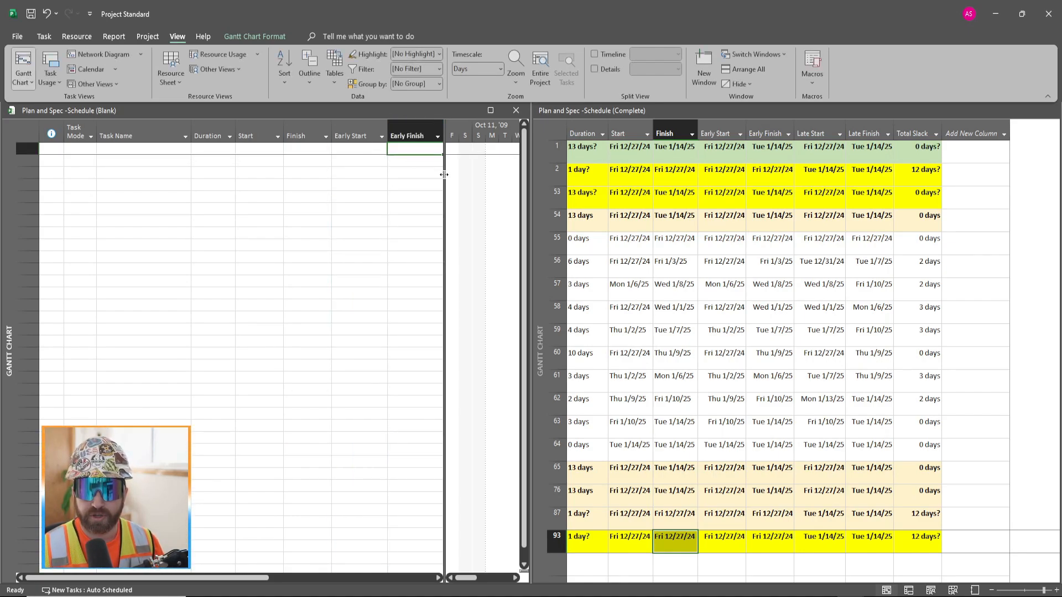
Hide the Predecessors and Resource Names columns in the blank schedule
{"action": "right_click", "coordinate": [464, 137]}
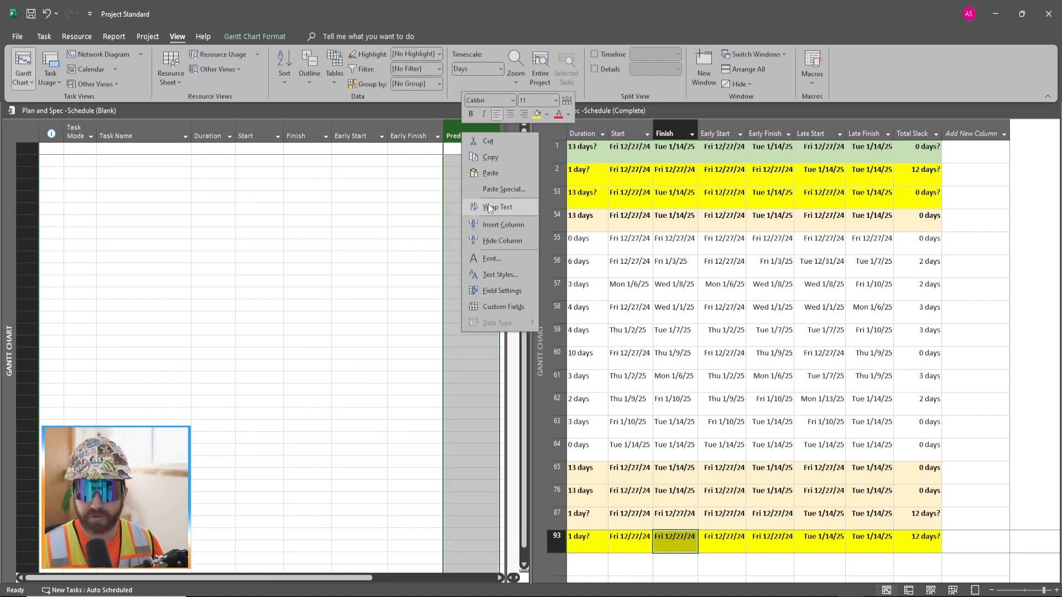
{"action": "left_click", "coordinate": [457, 130]}
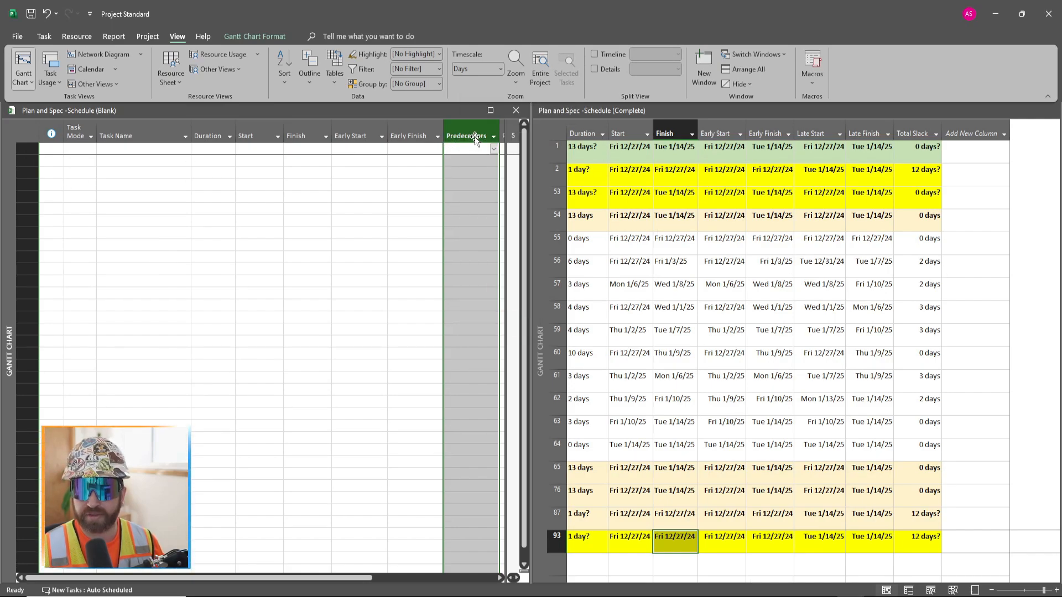
{"action": "right_click", "coordinate": [474, 137]}
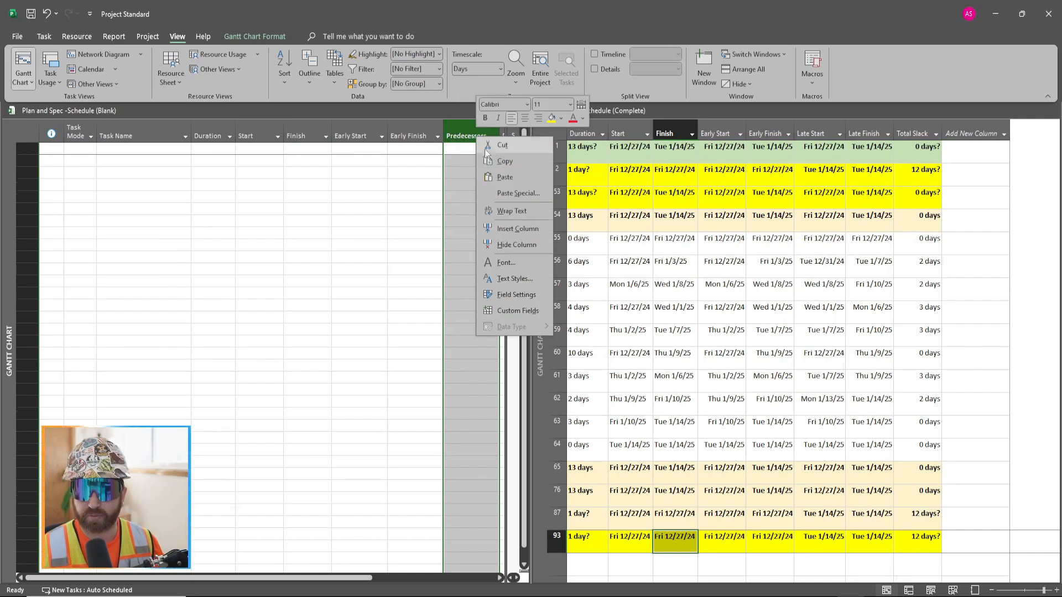
{"action": "left_click", "coordinate": [523, 244]}
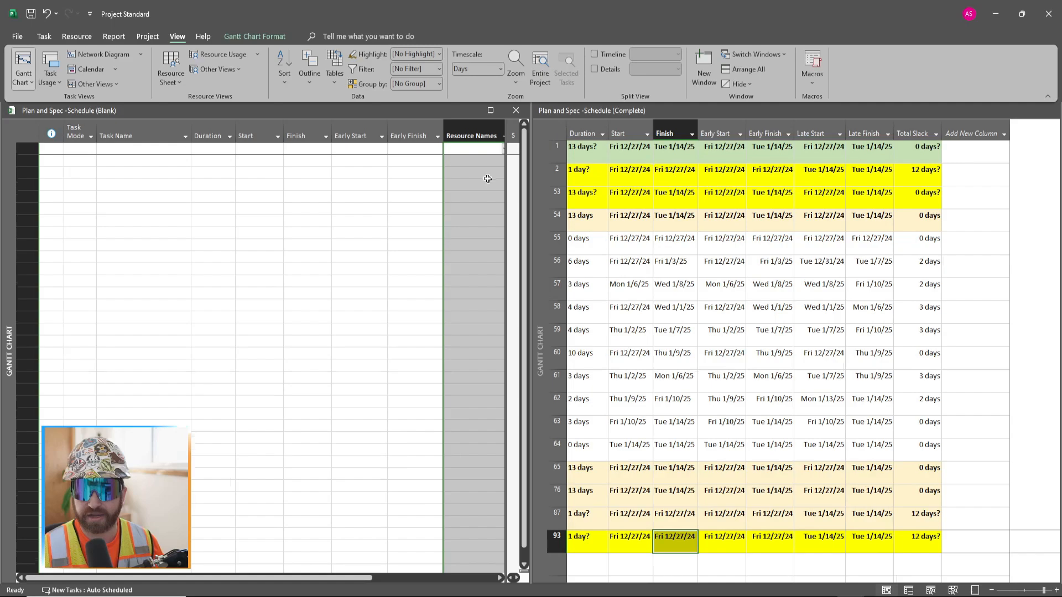
{"action": "right_click", "coordinate": [478, 135]}
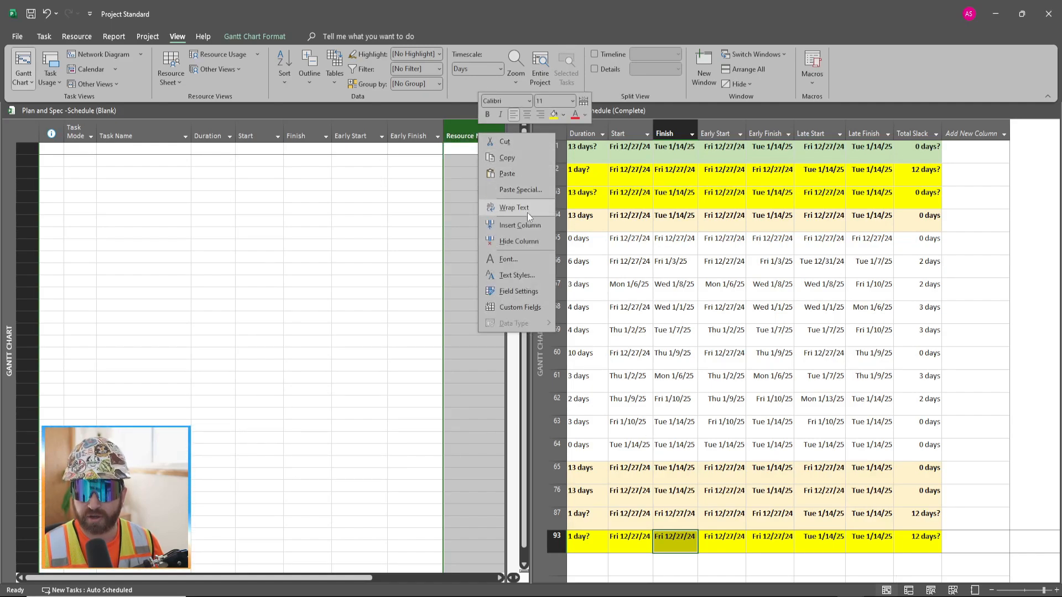
{"action": "left_click", "coordinate": [525, 243]}
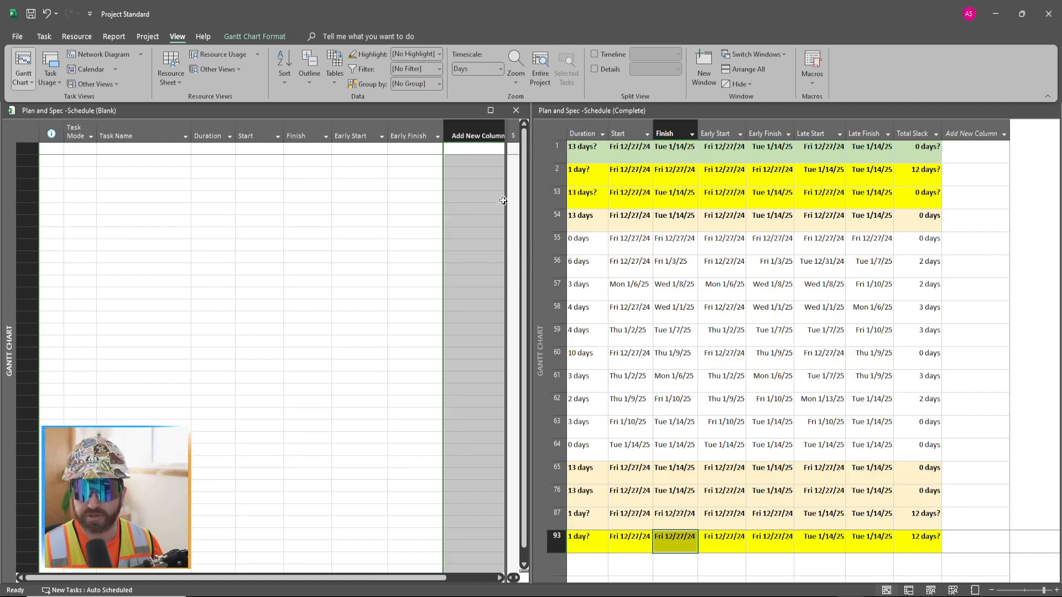
Insert a Late Start column after Early Finish in the blank schedule and widen the table to show it
{"action": "right_click", "coordinate": [473, 140]}
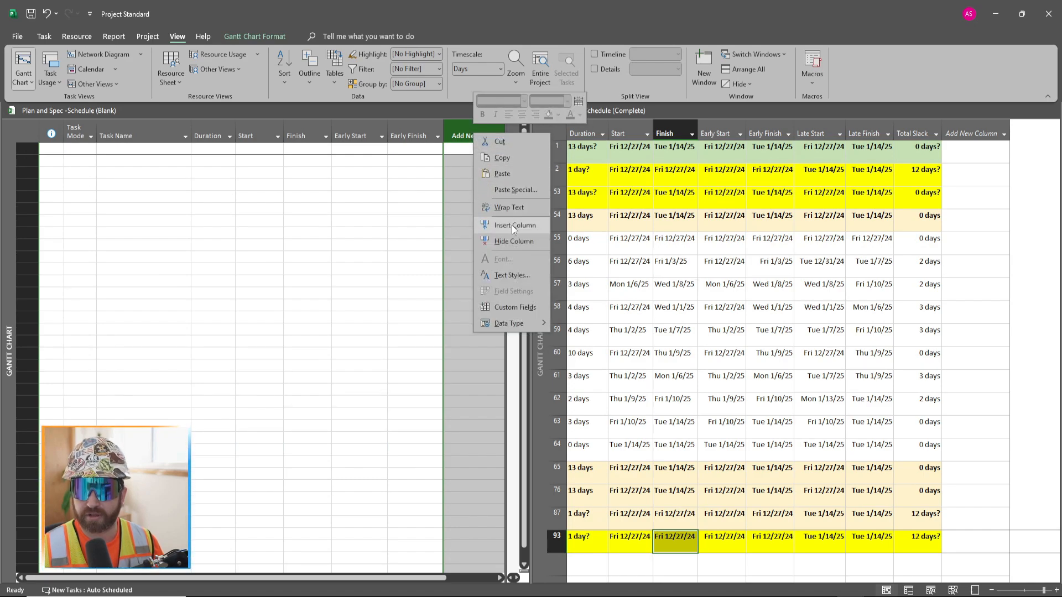
{"action": "left_click", "coordinate": [513, 225]}
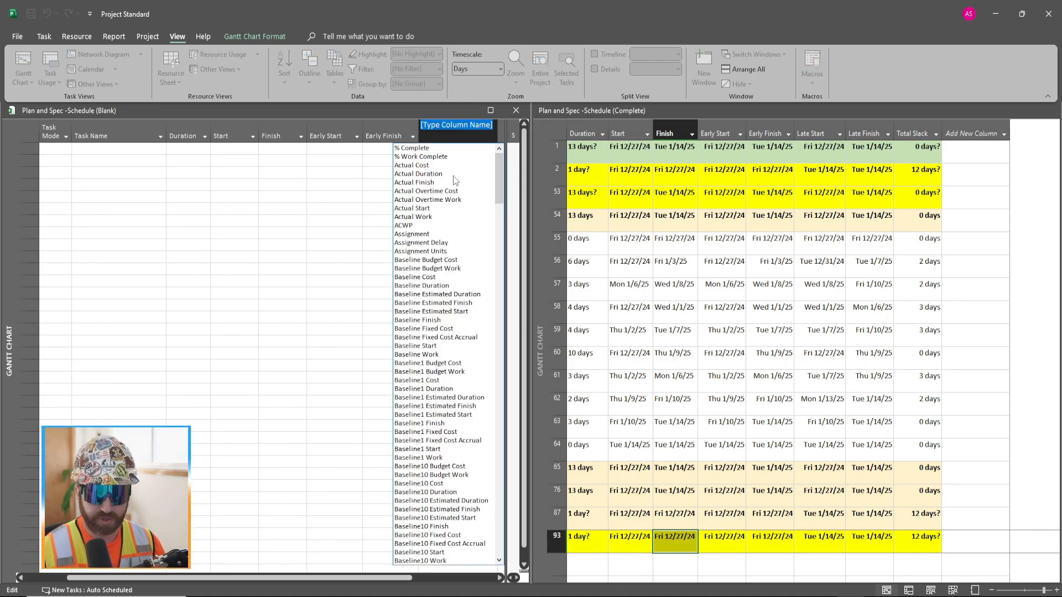
{"action": "type", "text": "late Finish"}
{"action": "left_click", "coordinate": [416, 157]}
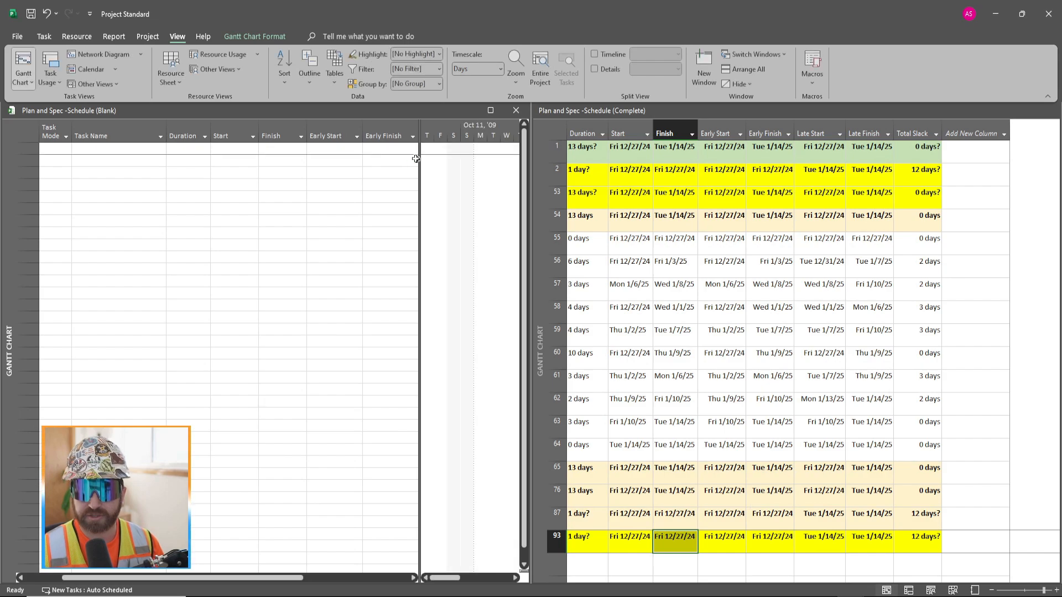
{"action": "left_click_drag", "start_coordinate": [420, 165], "coordinate": [488, 166]}
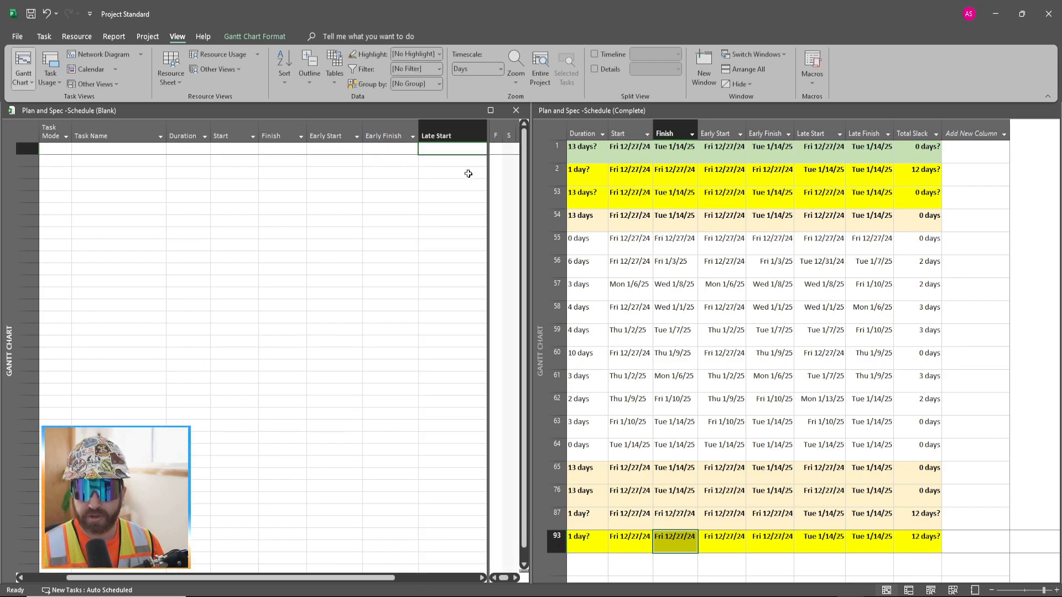
{"action": "left_click", "coordinate": [483, 578]}
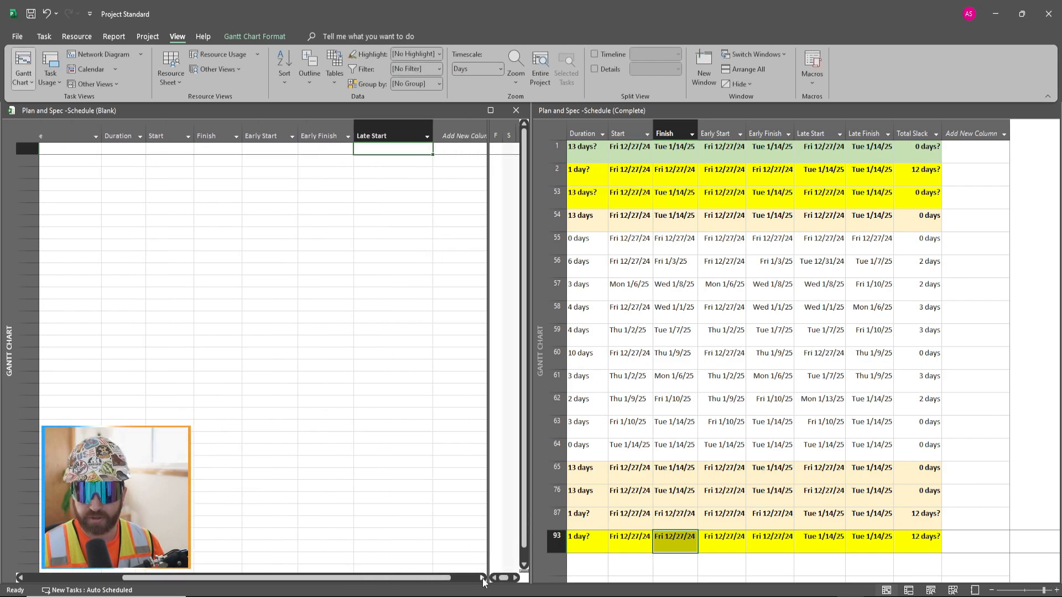
Insert a Late Finish column after the Late Start column in the blank schedule
{"action": "left_click", "coordinate": [406, 136]}
{"action": "right_click", "coordinate": [407, 135]}
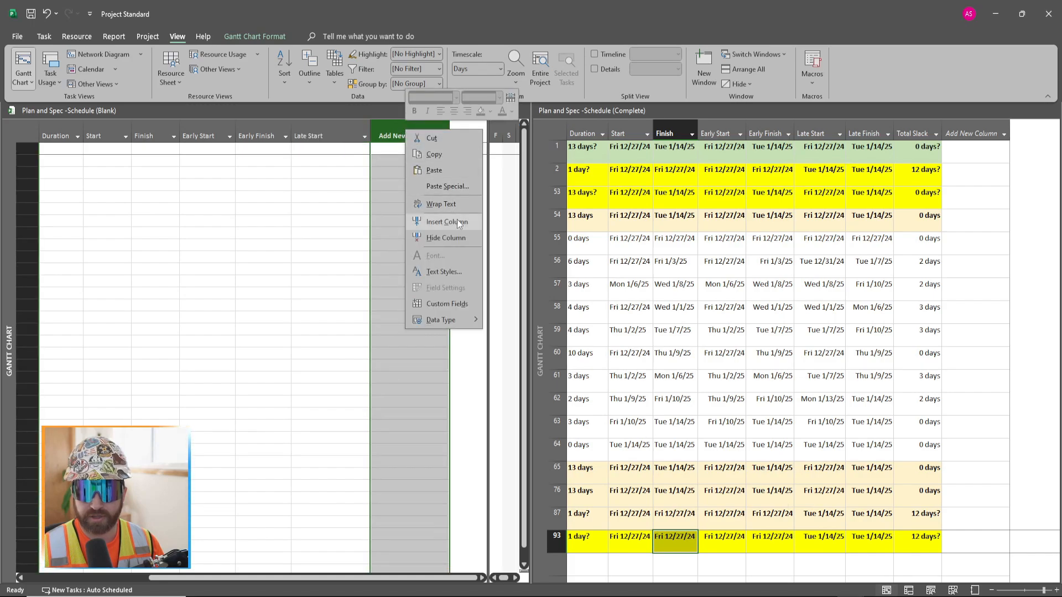
{"action": "left_click", "coordinate": [457, 219]}
{"action": "type", "text": "late Finish"}
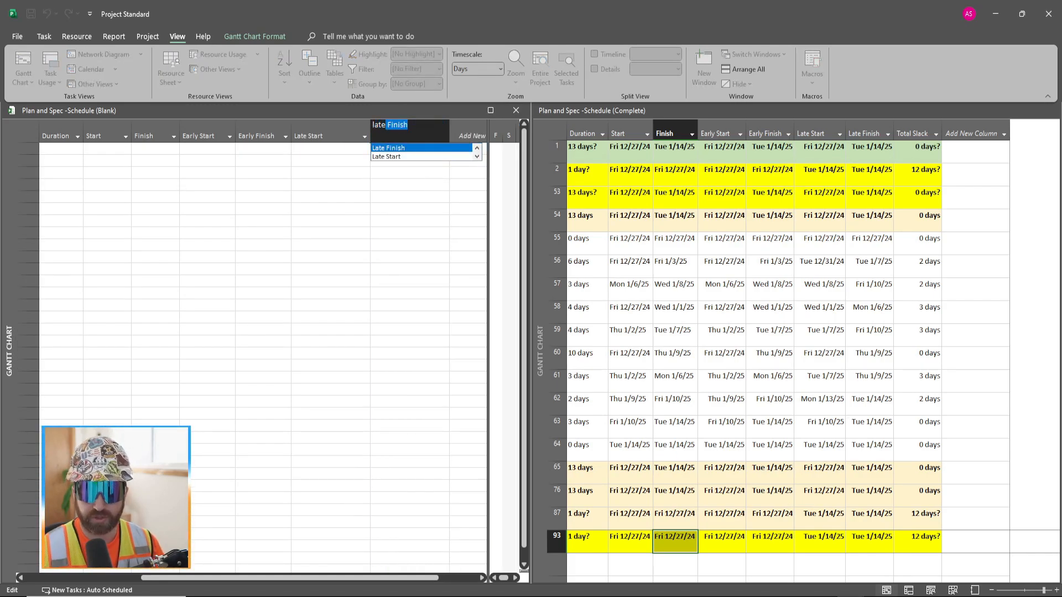
{"action": "left_click", "coordinate": [402, 149]}
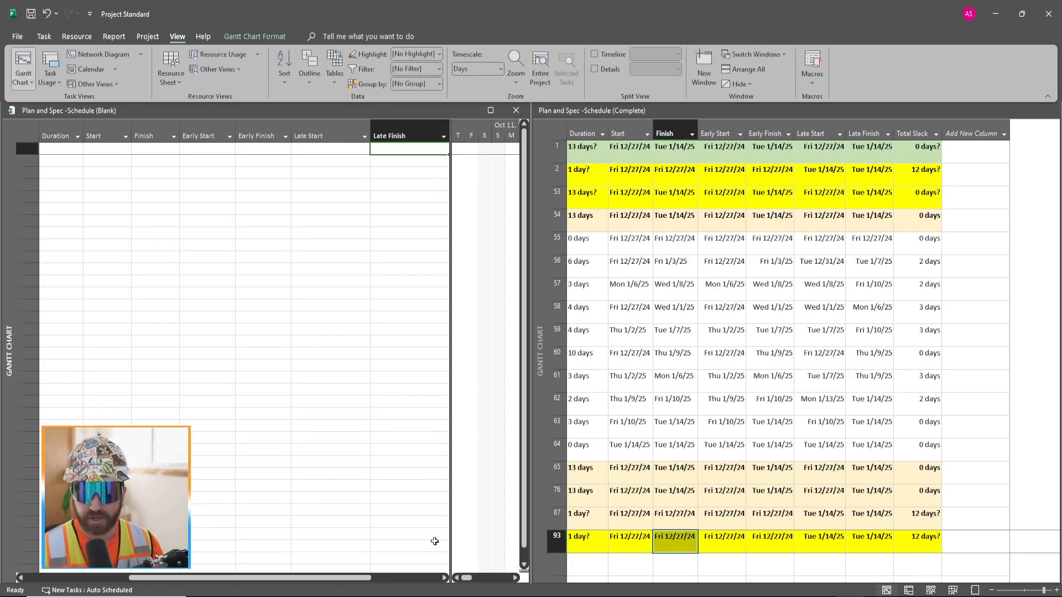
Insert a Total Slack column after the Late Finish column in the blank schedule
{"action": "left_click", "coordinate": [445, 578]}
{"action": "left_click", "coordinate": [396, 134]}
{"action": "right_click", "coordinate": [396, 134]}
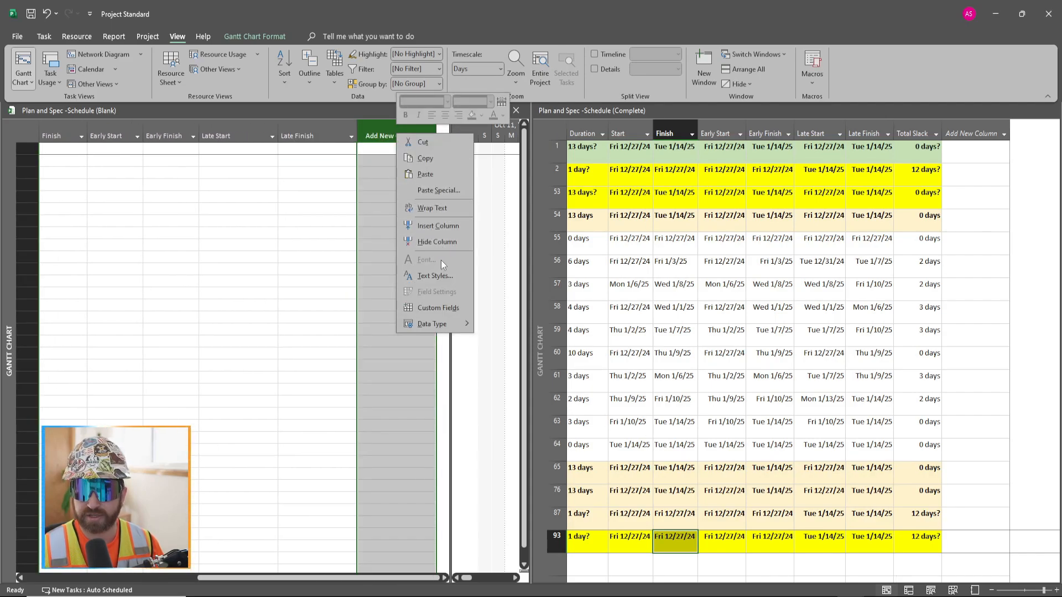
{"action": "left_click", "coordinate": [433, 227]}
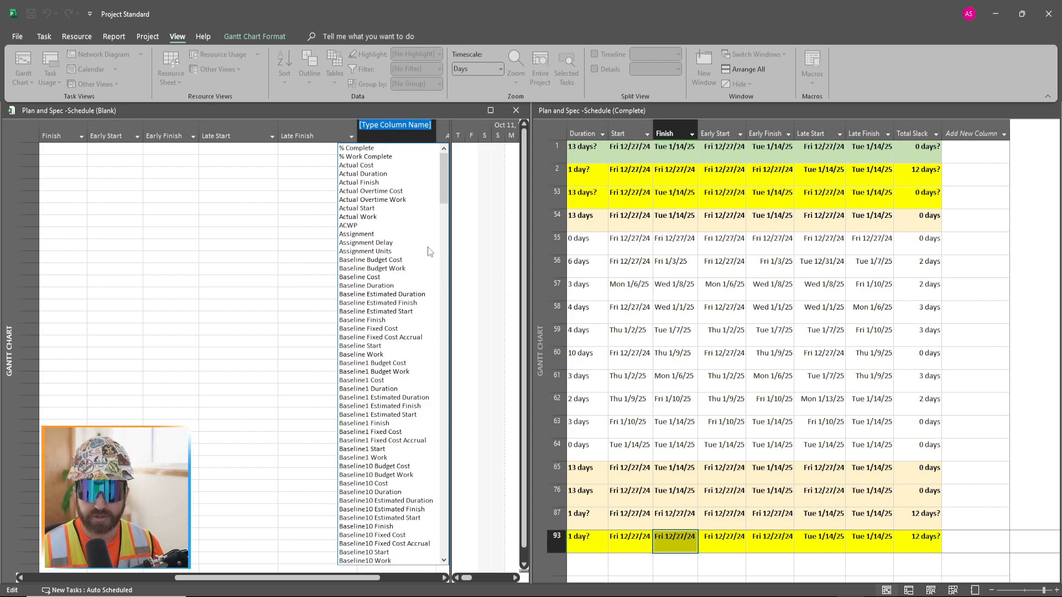
{"action": "type", "text": "total Slack"}
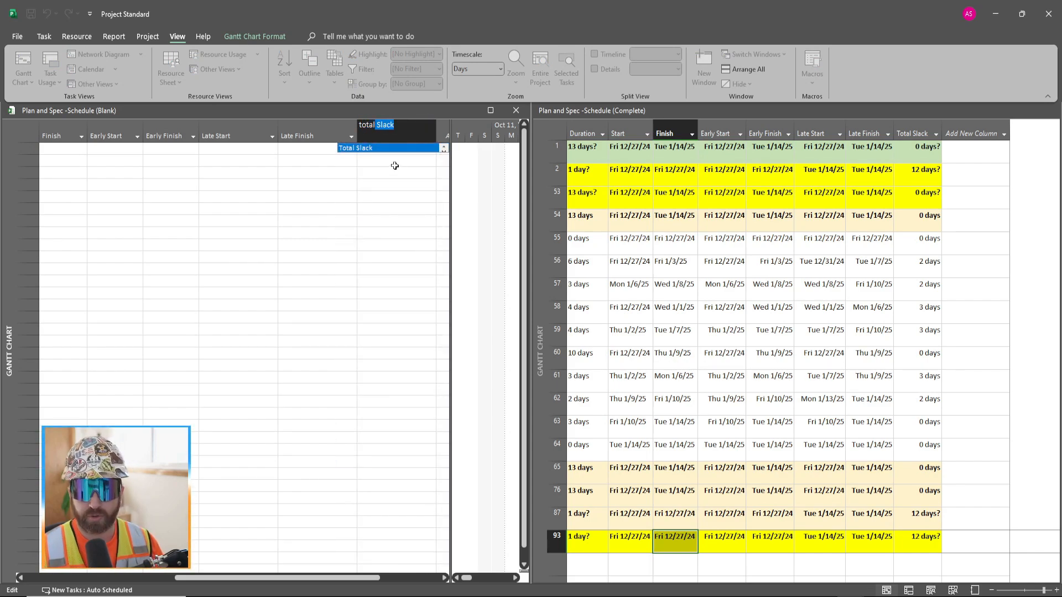
{"action": "key", "text": "Return"}
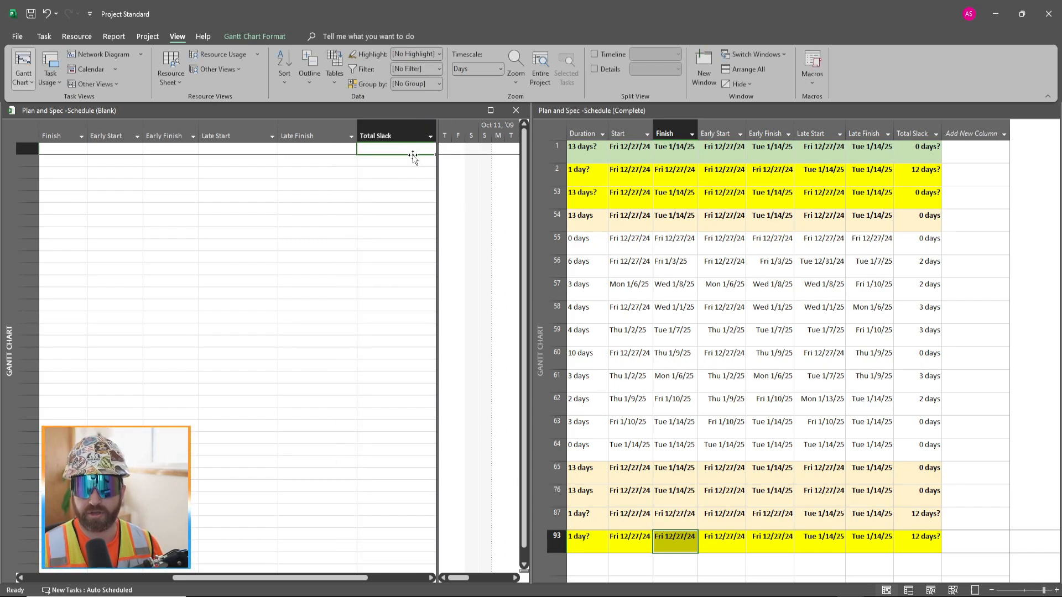
Review the blank schedule's early, late and slack columns from Early Start through Total Slack
{"action": "left_click_drag", "start_coordinate": [327, 579], "coordinate": [238, 579]}
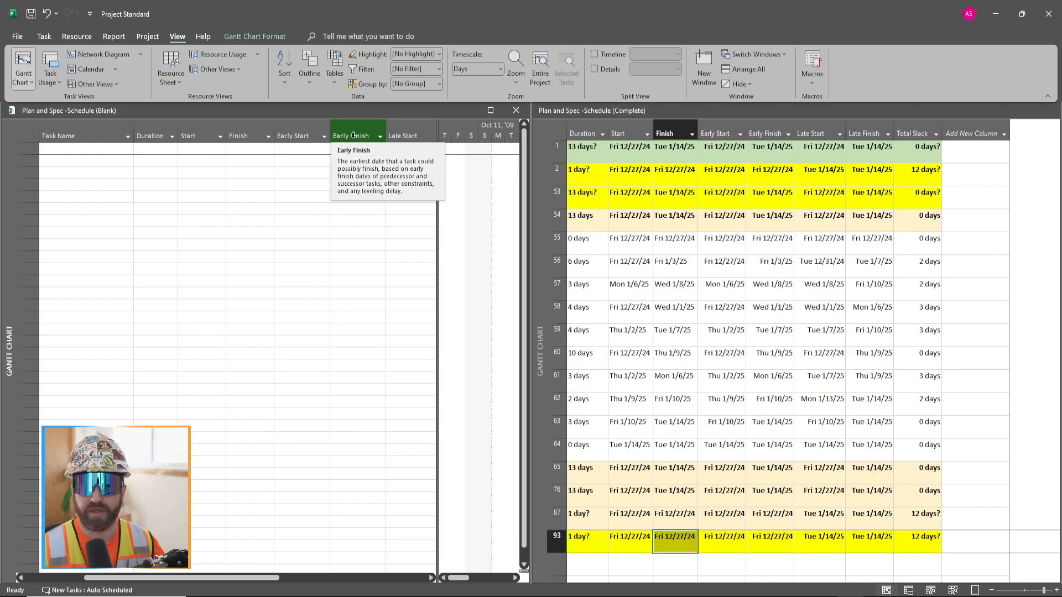
{"action": "left_click", "coordinate": [322, 133]}
{"action": "left_click", "coordinate": [354, 135]}
{"action": "left_click", "coordinate": [405, 137]}
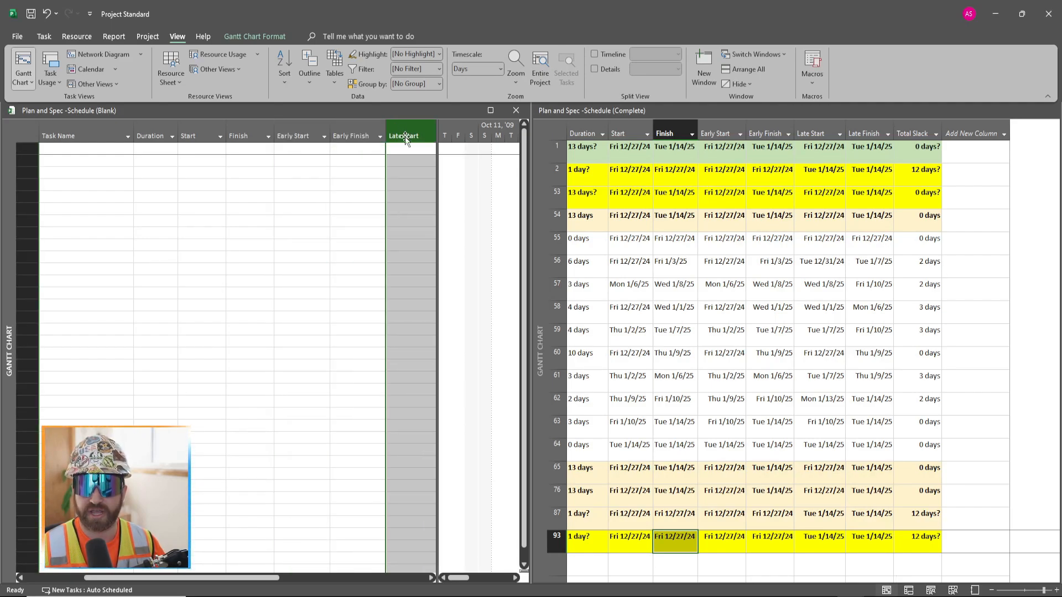
{"action": "left_click", "coordinate": [431, 578]}
{"action": "left_click", "coordinate": [432, 578]}
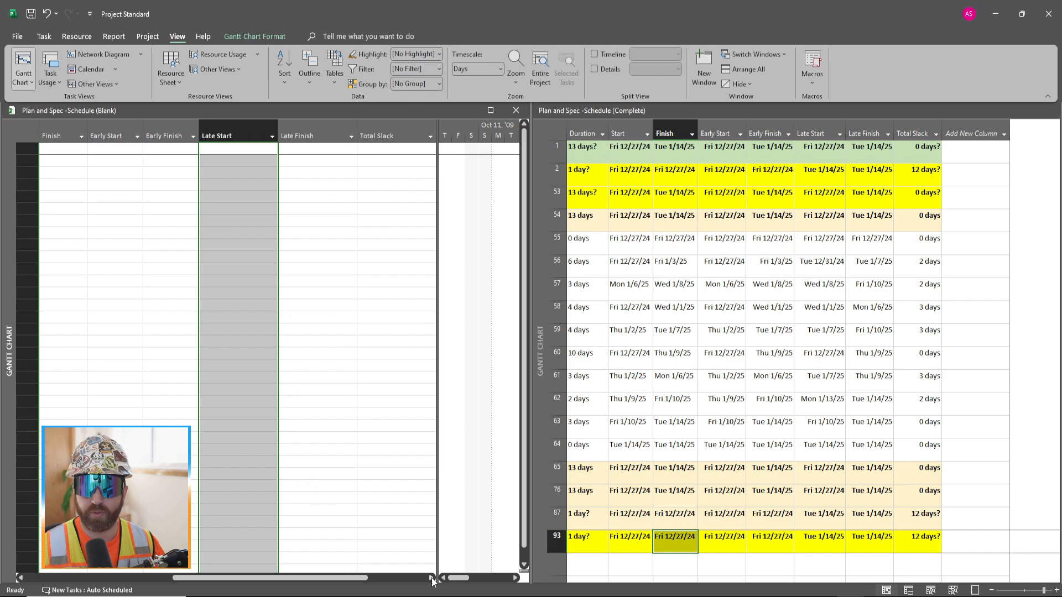
{"action": "left_click", "coordinate": [432, 578]}
{"action": "left_click", "coordinate": [285, 138]}
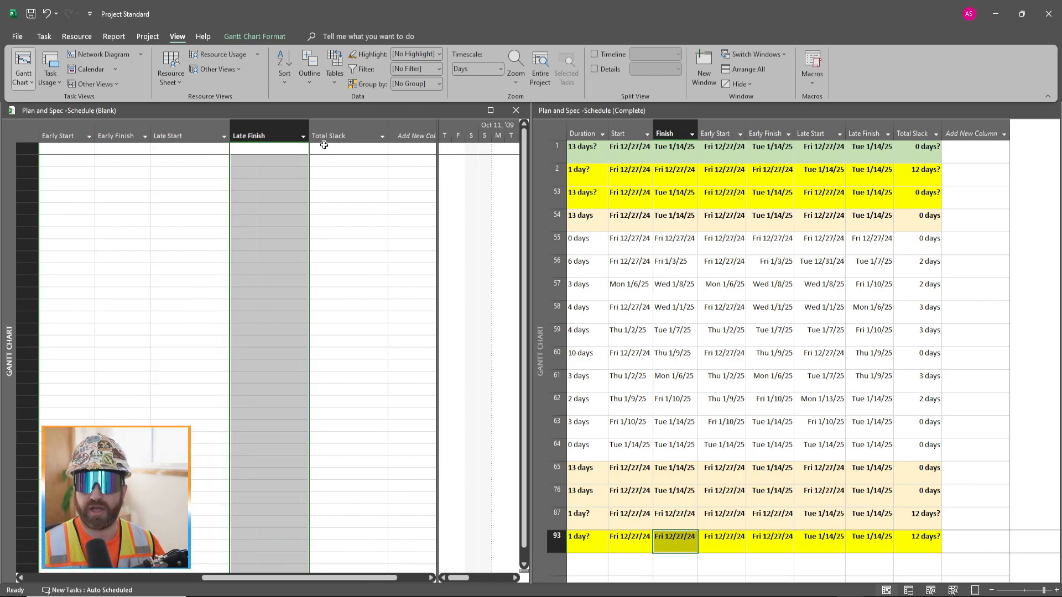
{"action": "left_click", "coordinate": [335, 136]}
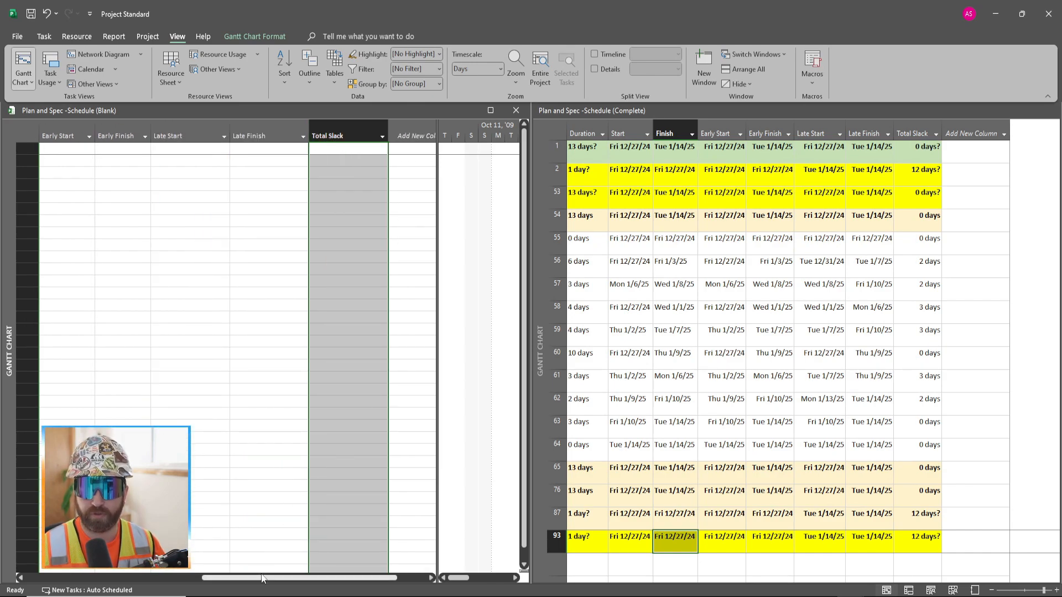
{"action": "key", "text": "Delete"}
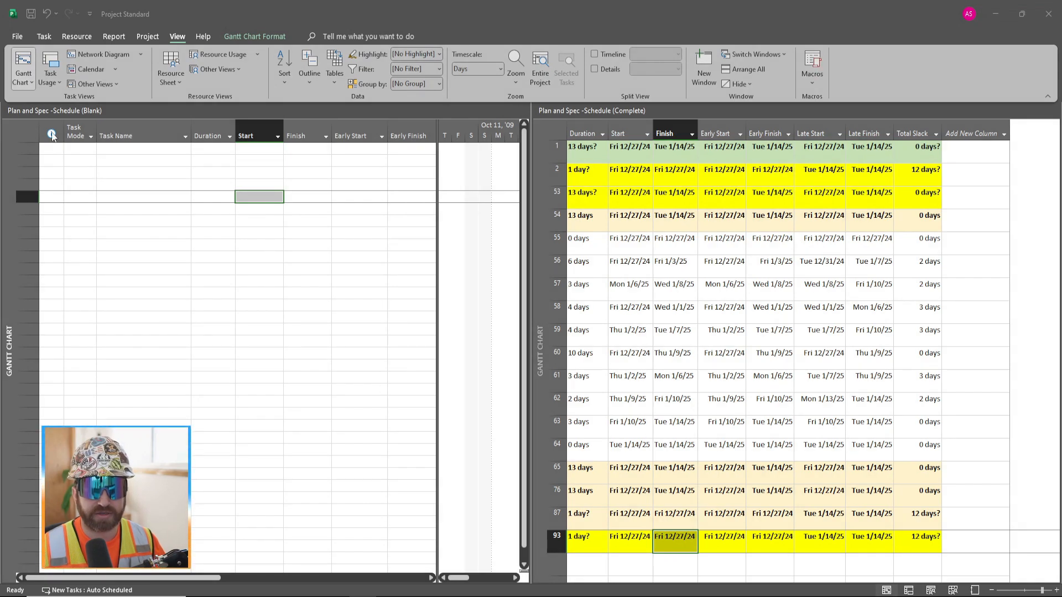
Hide the Indicators and Task Mode columns in the blank schedule
{"action": "left_click", "coordinate": [52, 136]}
{"action": "right_click", "coordinate": [52, 136]}
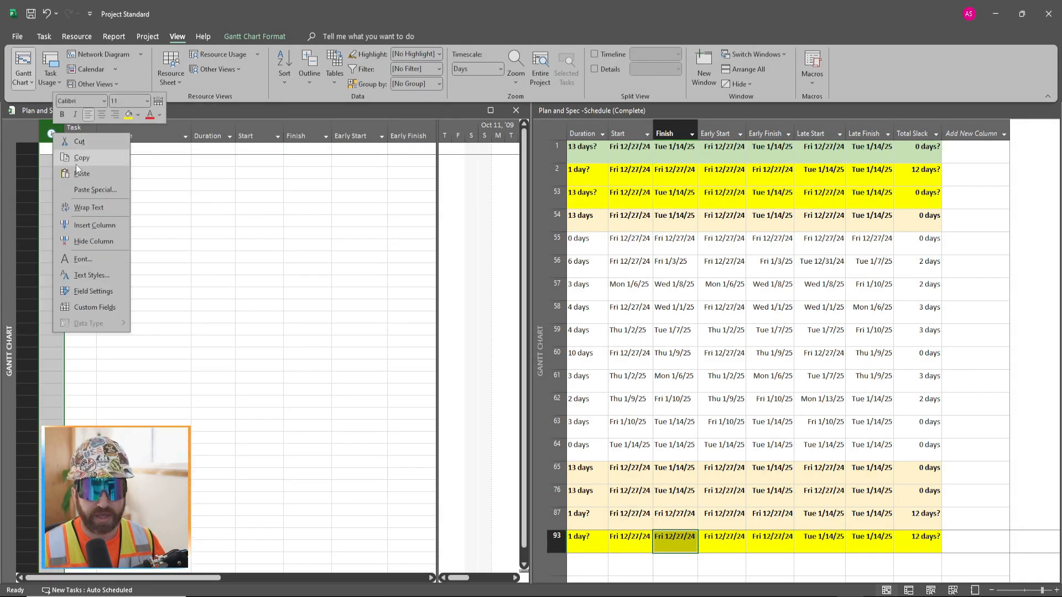
{"action": "left_click", "coordinate": [102, 245]}
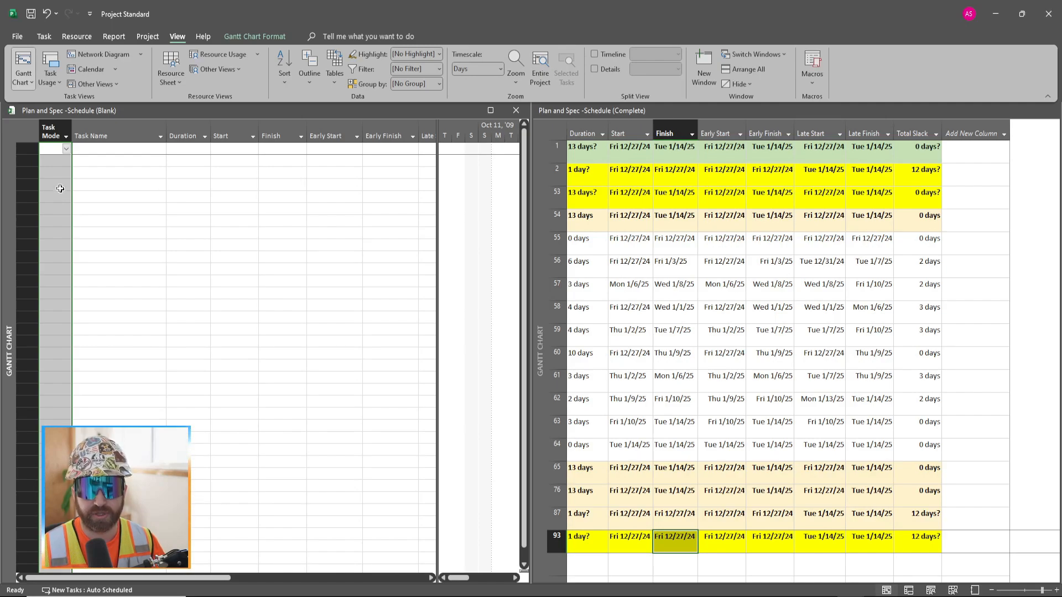
{"action": "left_click", "coordinate": [62, 134]}
{"action": "right_click", "coordinate": [52, 132]}
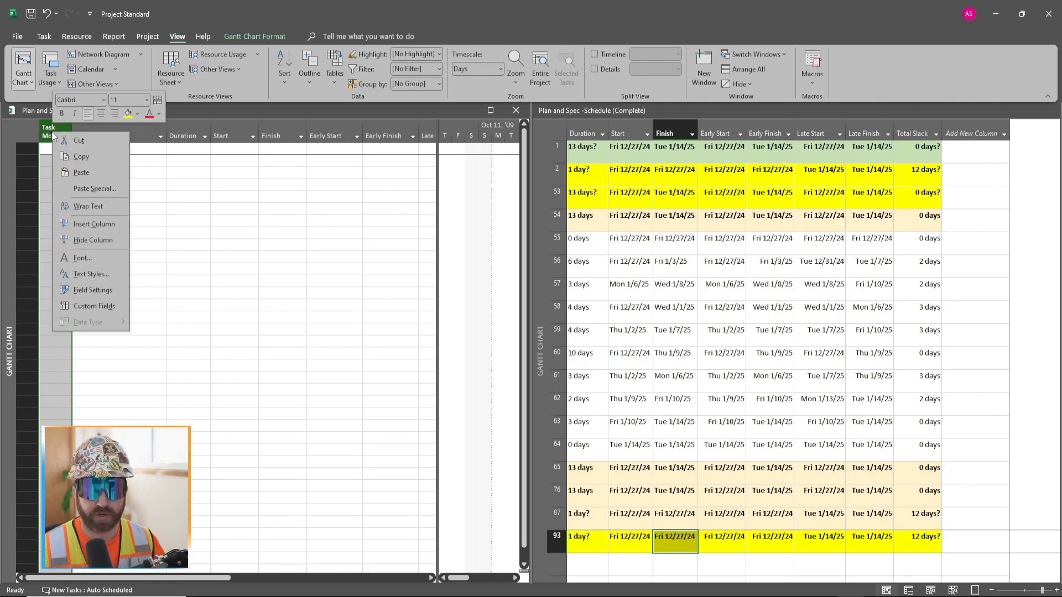
{"action": "left_click", "coordinate": [100, 242]}
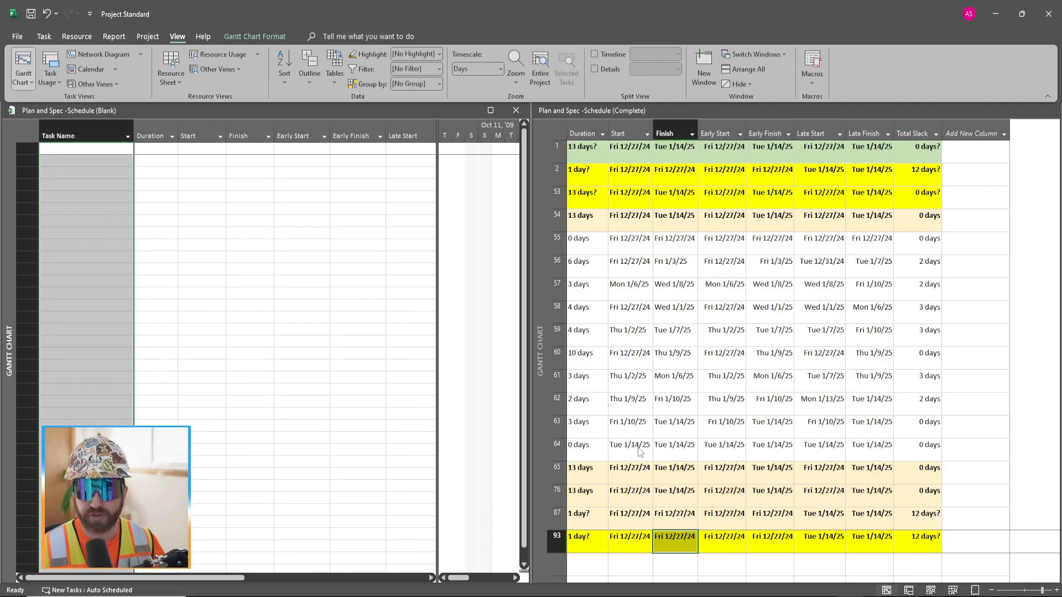
Enter "Plan & Spec - Project Example" as the first task name in the blank schedule, following the completed schedule
{"action": "left_click", "coordinate": [685, 565]}
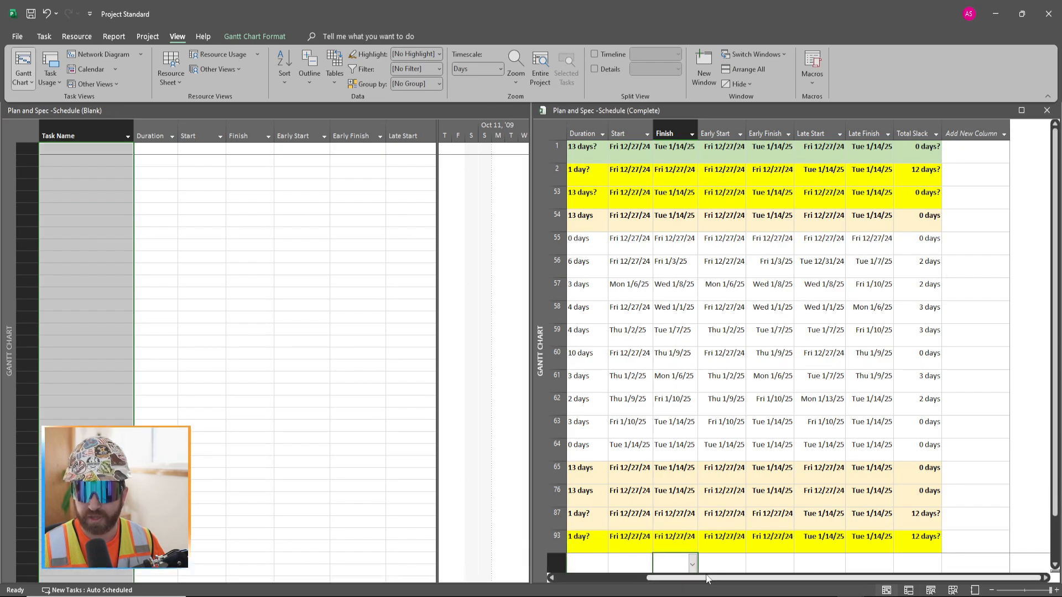
{"action": "left_click_drag", "start_coordinate": [700, 579], "coordinate": [602, 581]}
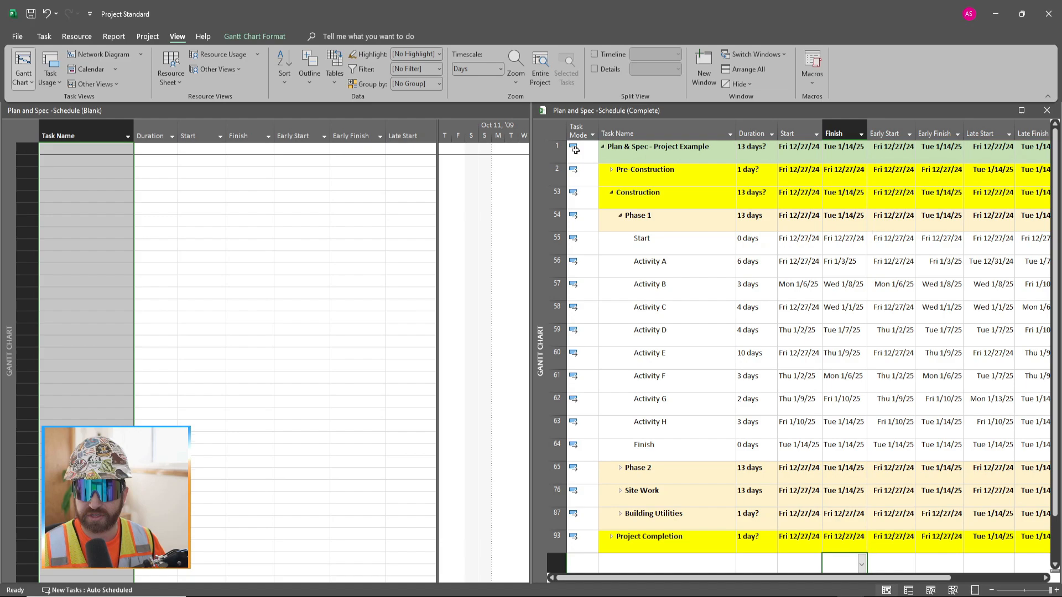
{"action": "left_click", "coordinate": [581, 131]}
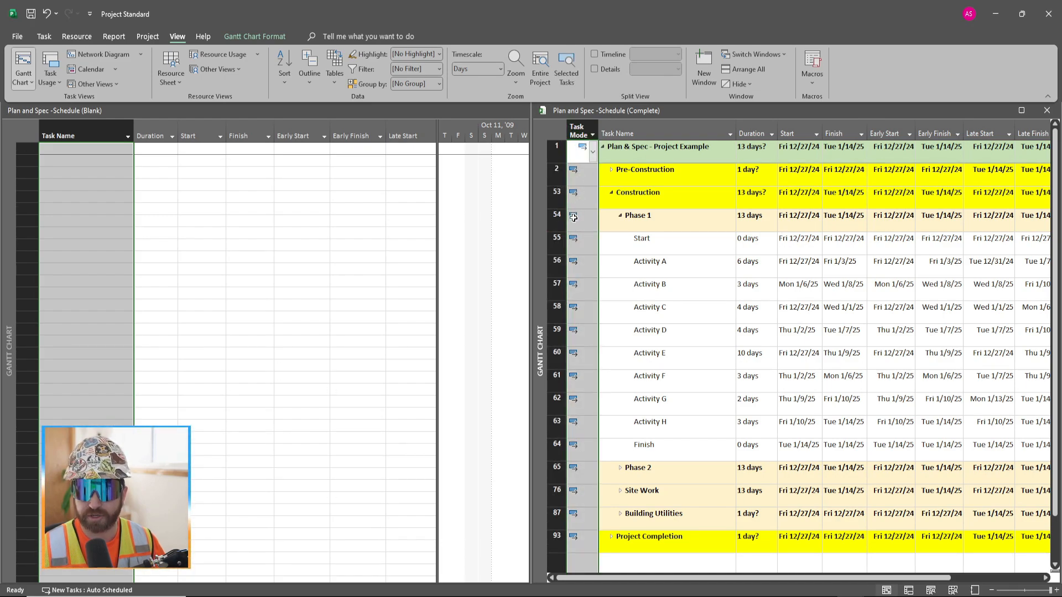
{"action": "left_click", "coordinate": [119, 168]}
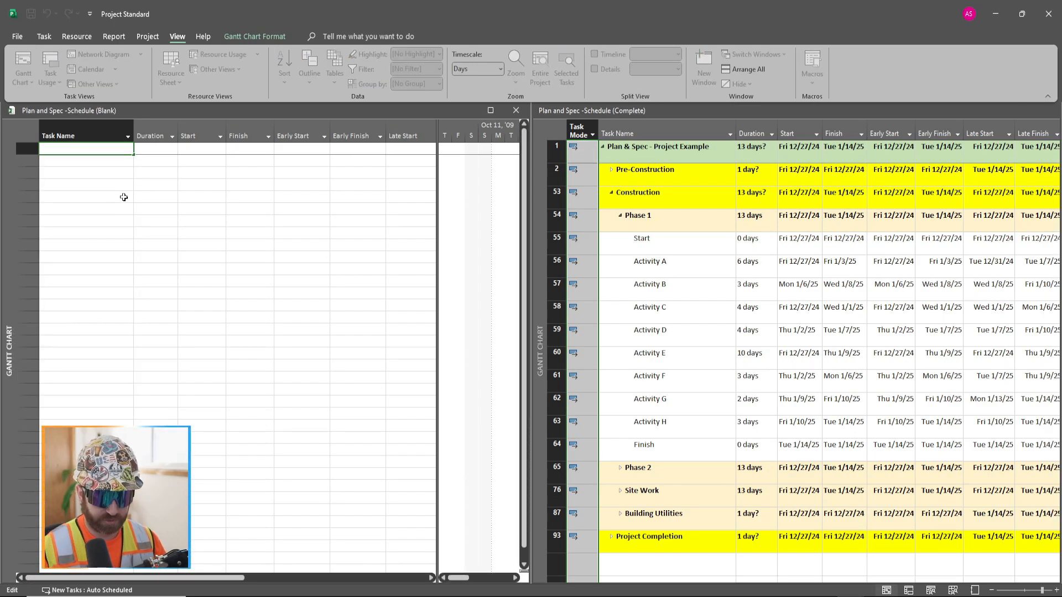
{"action": "type", "text": "Plan &"}
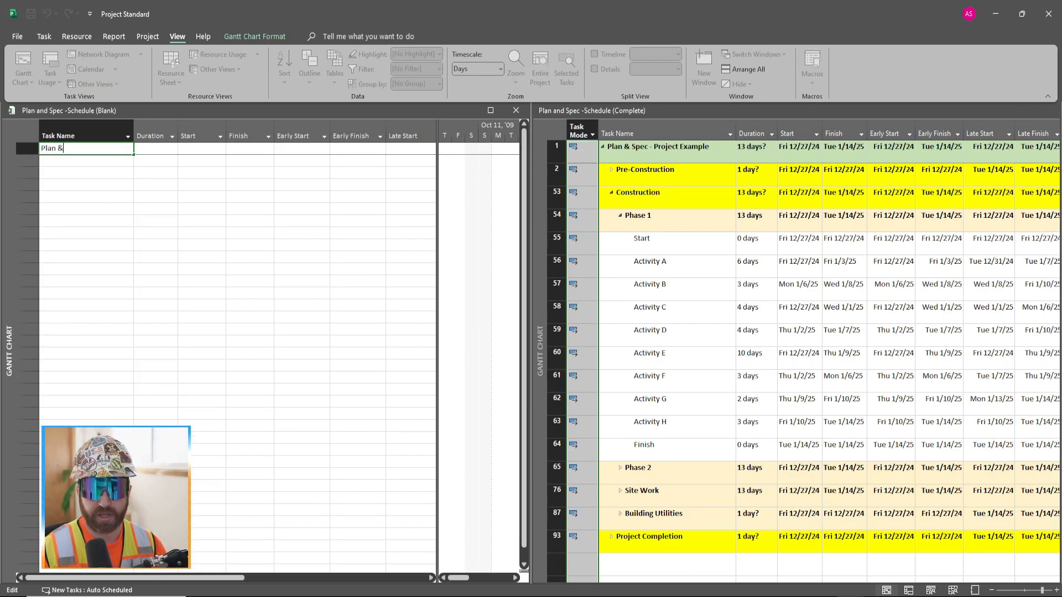
{"action": "type", "text": " Specv"}
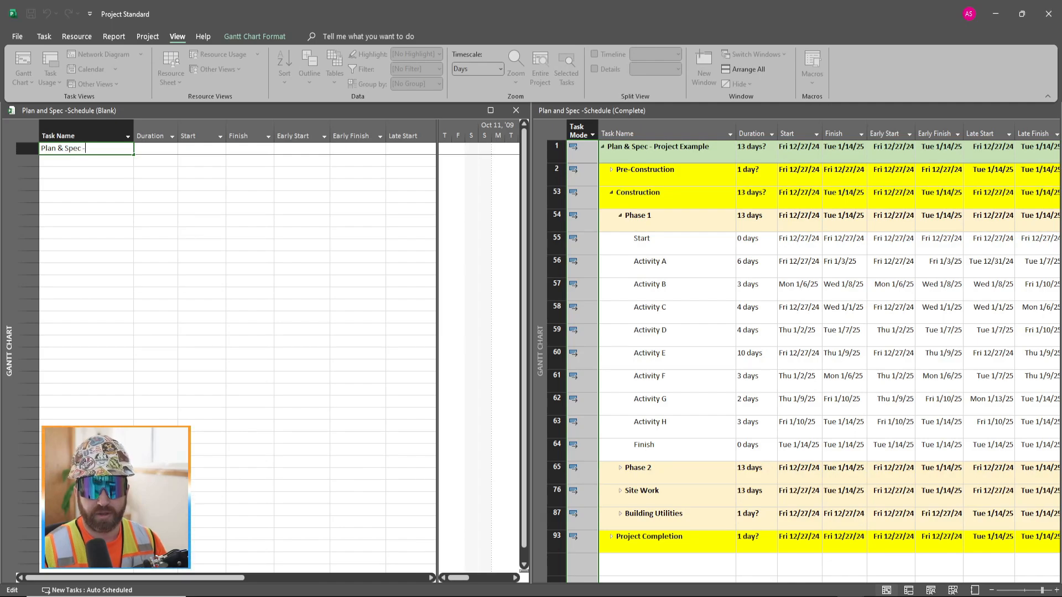
{"action": "type", "text": " - Project Examp"}
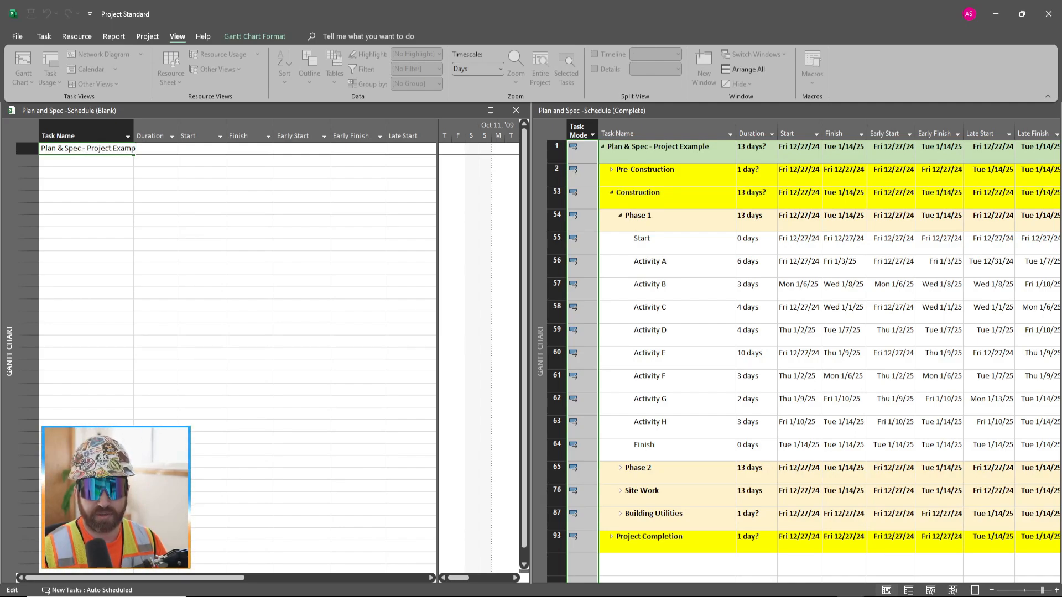
{"action": "type", "text": "le"}
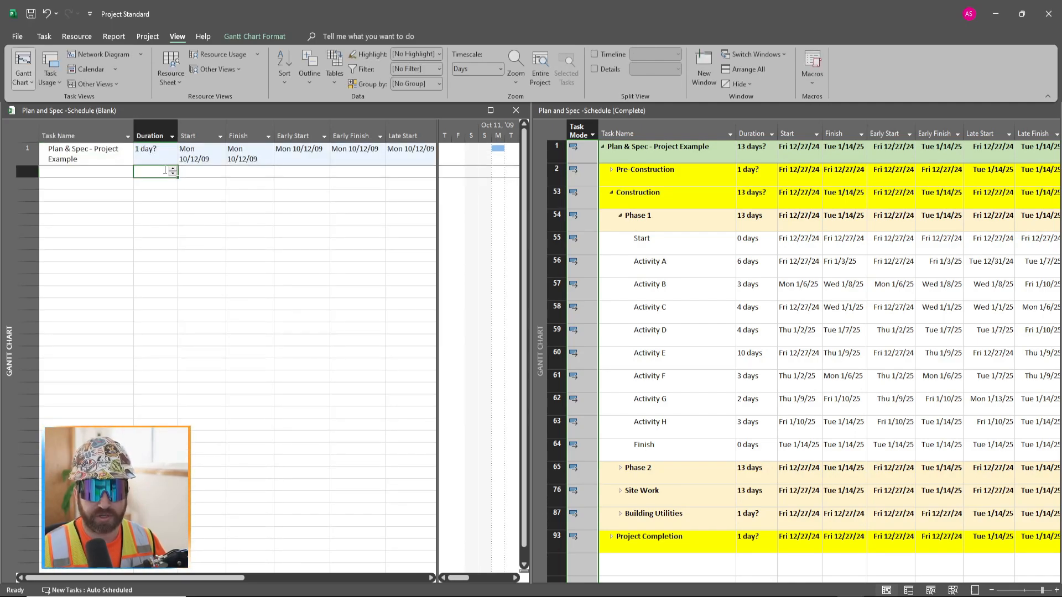
{"action": "left_click", "coordinate": [158, 169]}
Widen the Task Name and Start columns in the blank schedule so their entries fit on one line
{"action": "left_click_drag", "start_coordinate": [133, 136], "coordinate": [148, 136]}
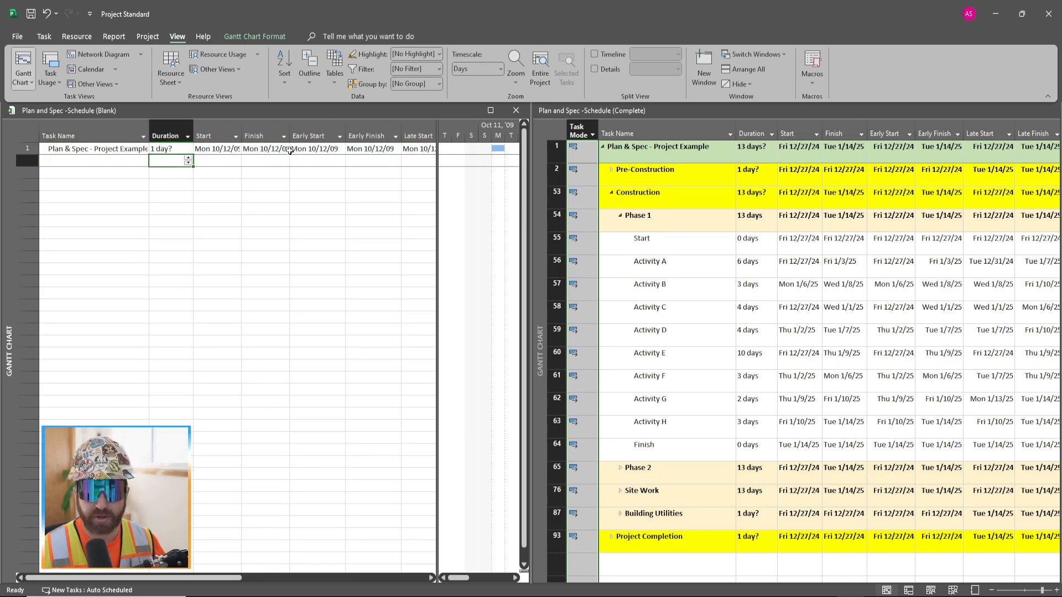
{"action": "left_click", "coordinate": [237, 196]}
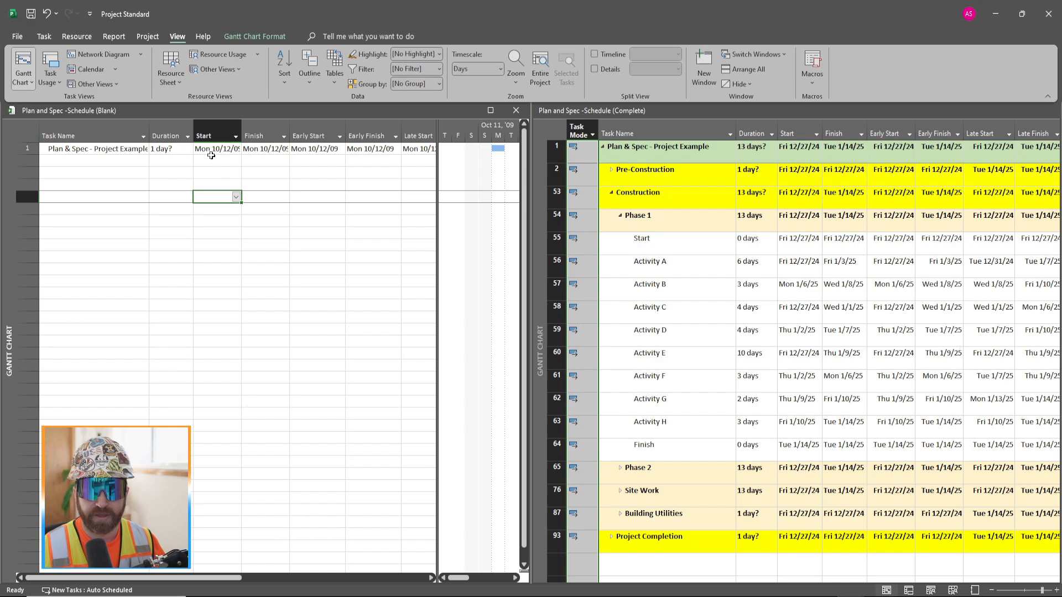
{"action": "left_click_drag", "start_coordinate": [242, 130], "coordinate": [251, 130]}
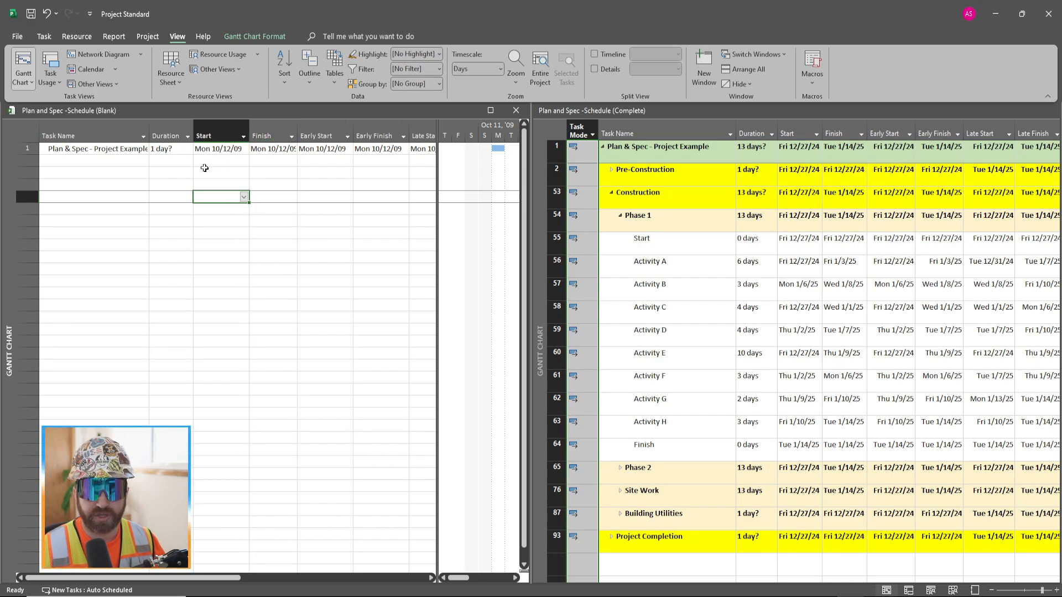
Examine the first task's duration and start date, and check the start date in the blank schedule's project information
{"action": "left_click", "coordinate": [174, 150]}
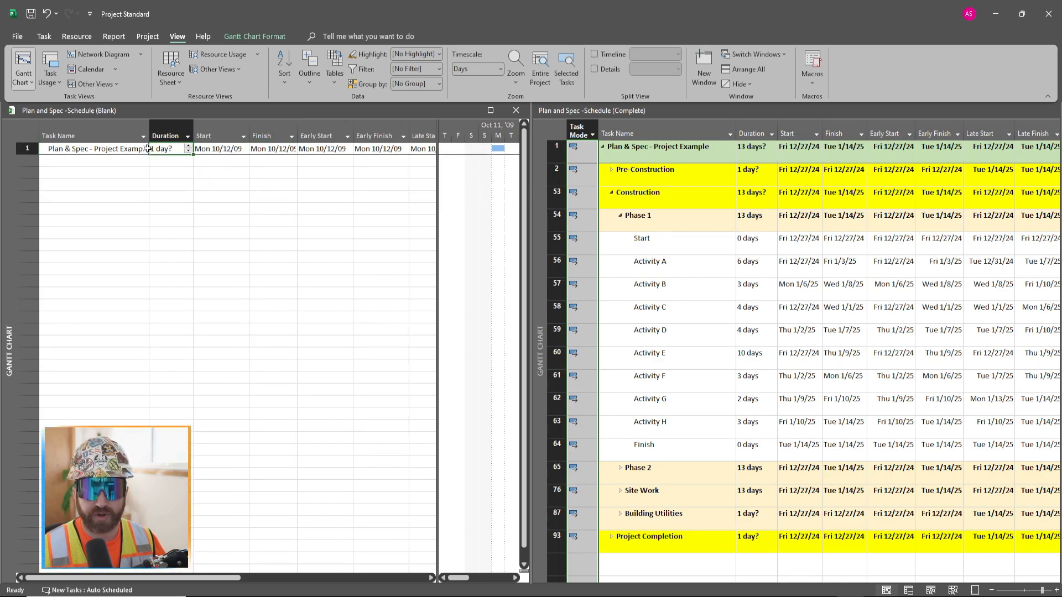
{"action": "left_click", "coordinate": [219, 182]}
{"action": "left_click", "coordinate": [233, 149]}
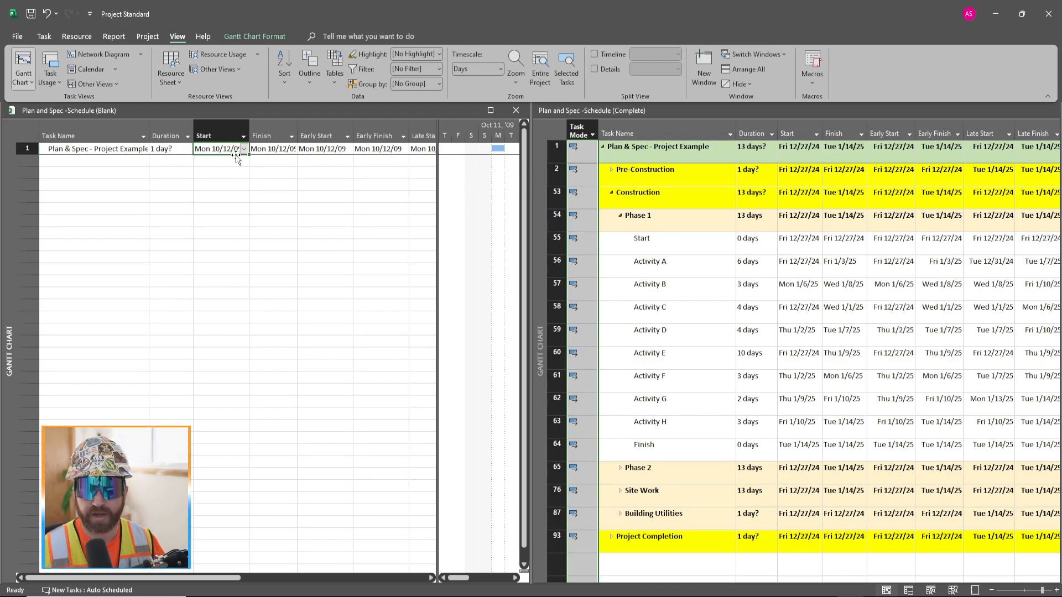
{"action": "left_click", "coordinate": [237, 159]}
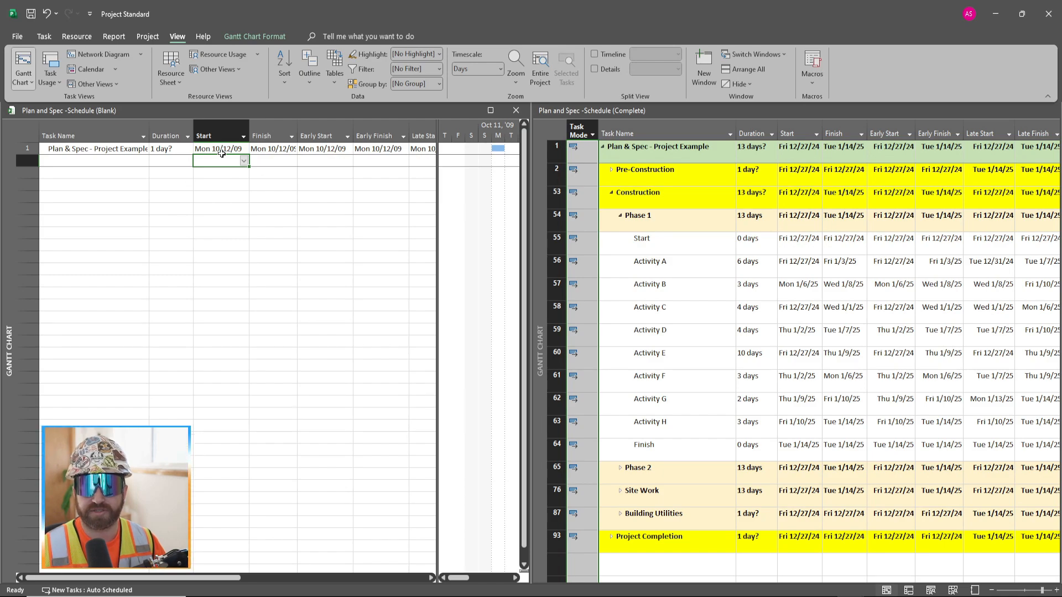
{"action": "left_click", "coordinate": [139, 38]}
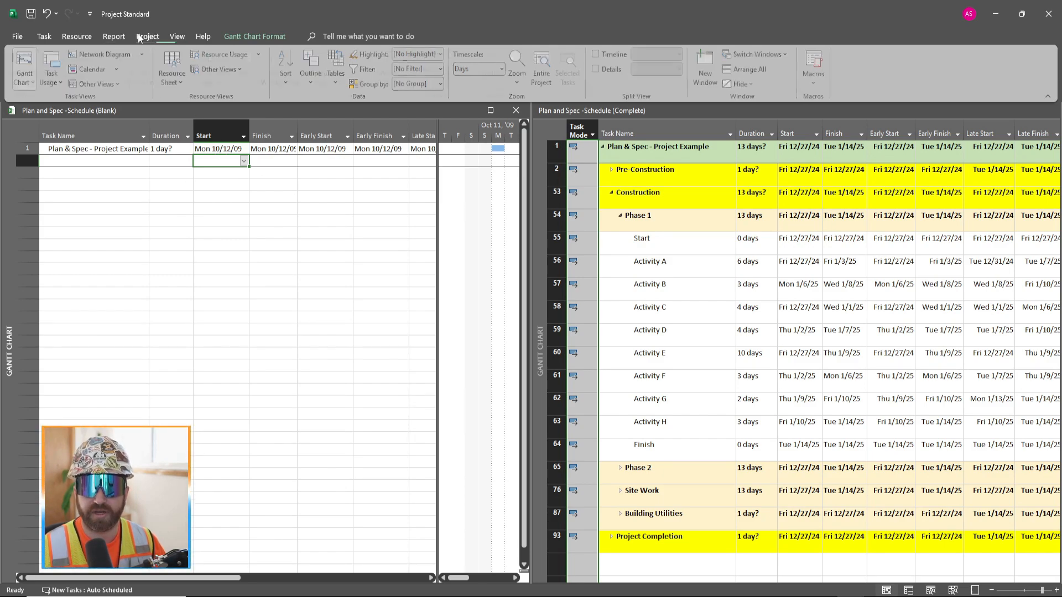
{"action": "left_click", "coordinate": [147, 69]}
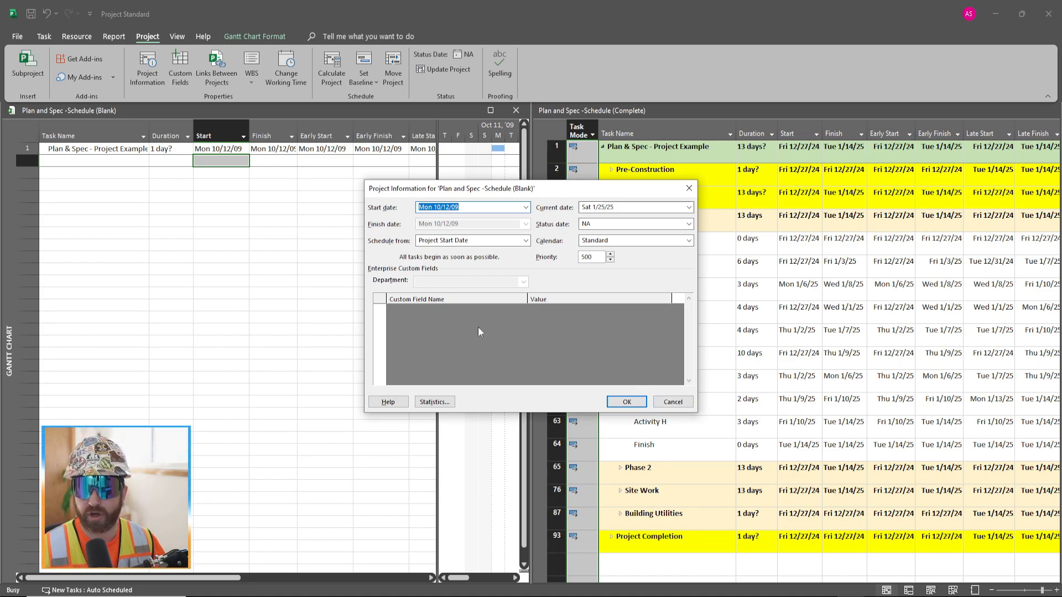
{"action": "left_click", "coordinate": [666, 402]}
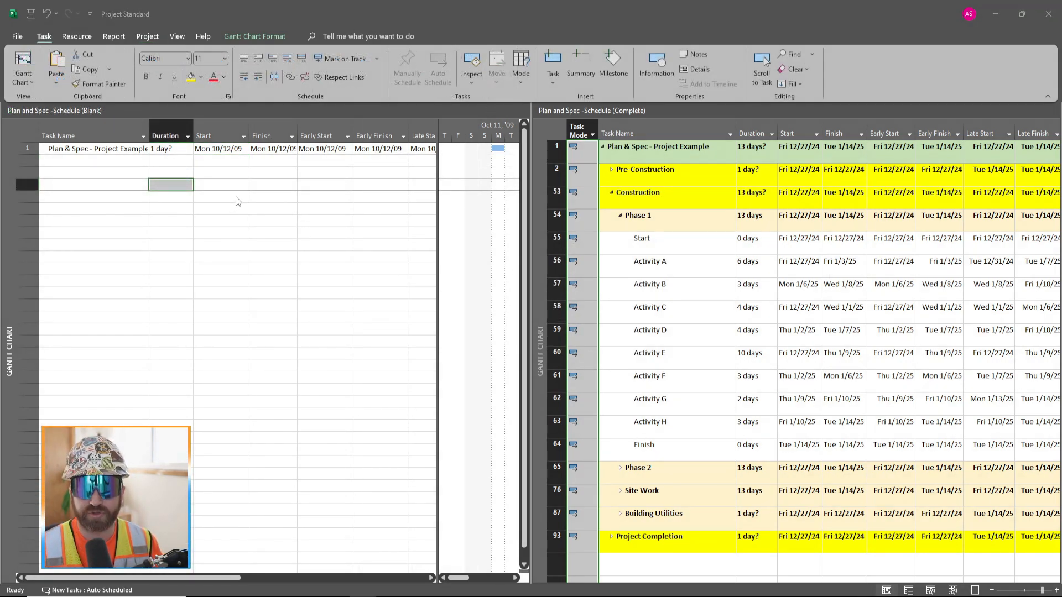
Fill the Plan & Spec - Project Example row of the blank schedule with light green, matching the completed schedule
{"action": "left_click", "coordinate": [28, 148]}
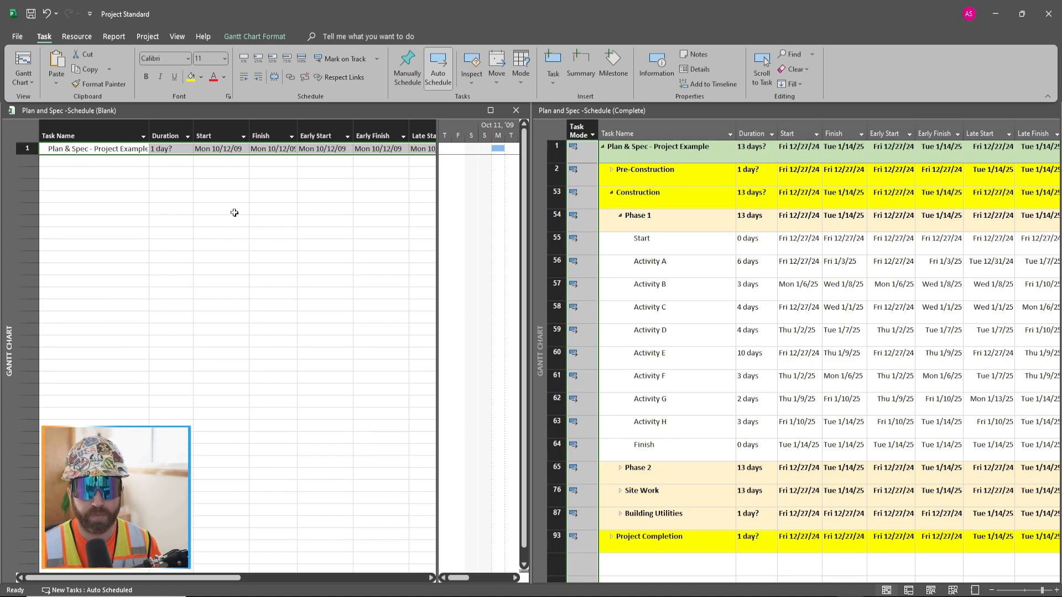
{"action": "left_click", "coordinate": [203, 79]}
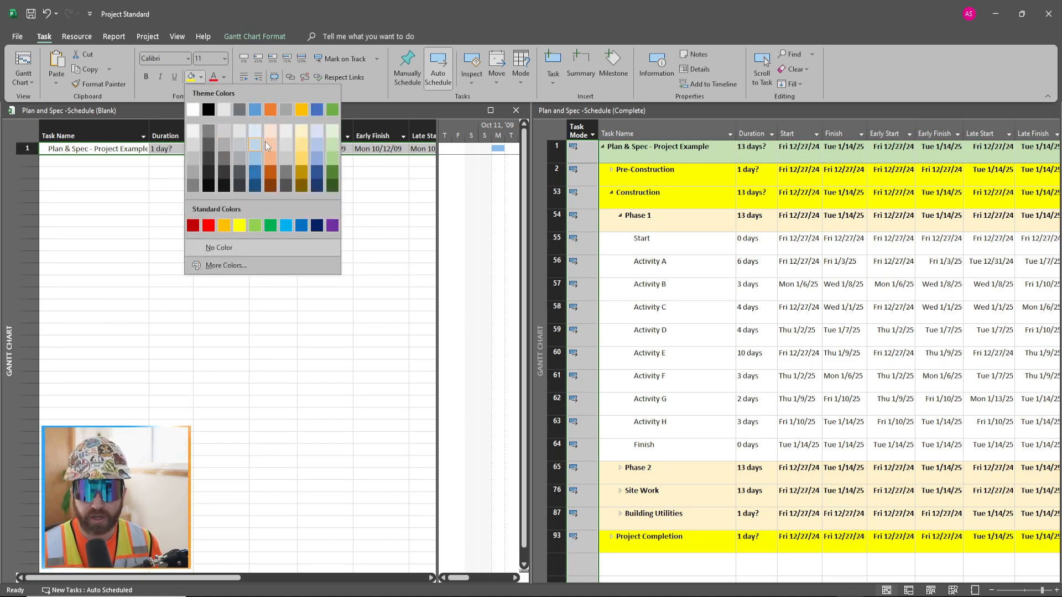
{"action": "left_click", "coordinate": [332, 145]}
{"action": "left_click", "coordinate": [244, 189]}
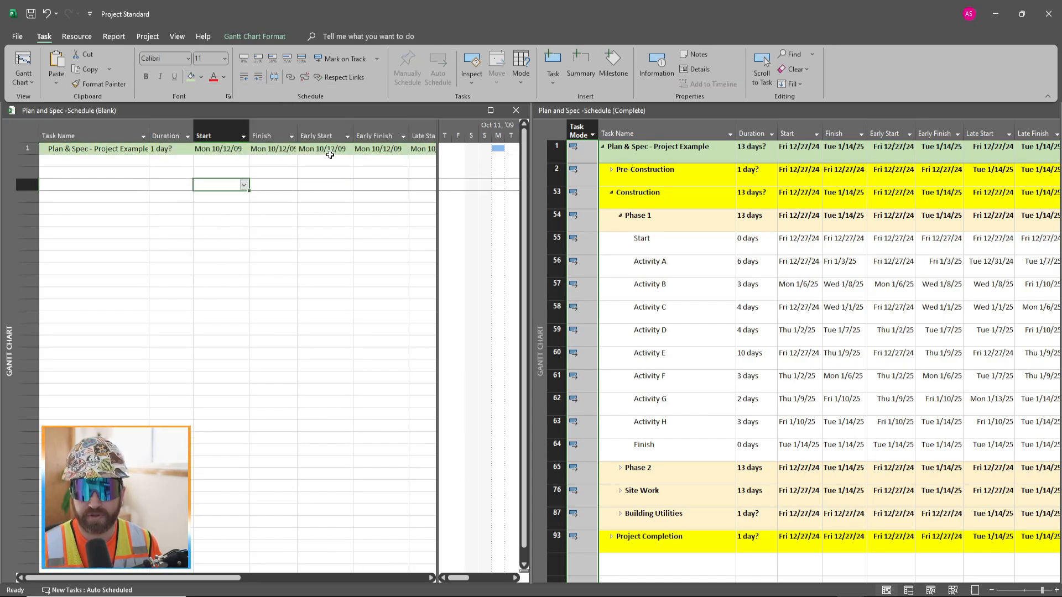
Enter the tasks "Pre-Construction", "Construction" and "Project Completion" beneath Plan & Spec - Project Example in the blank schedule
{"action": "left_click", "coordinate": [112, 160]}
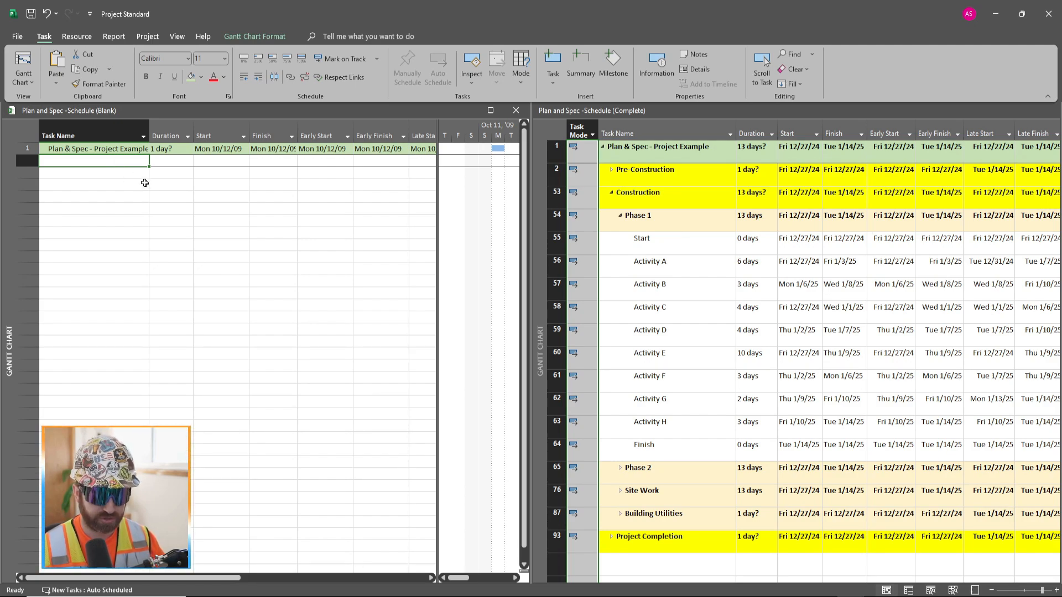
{"action": "type", "text": "Project"}
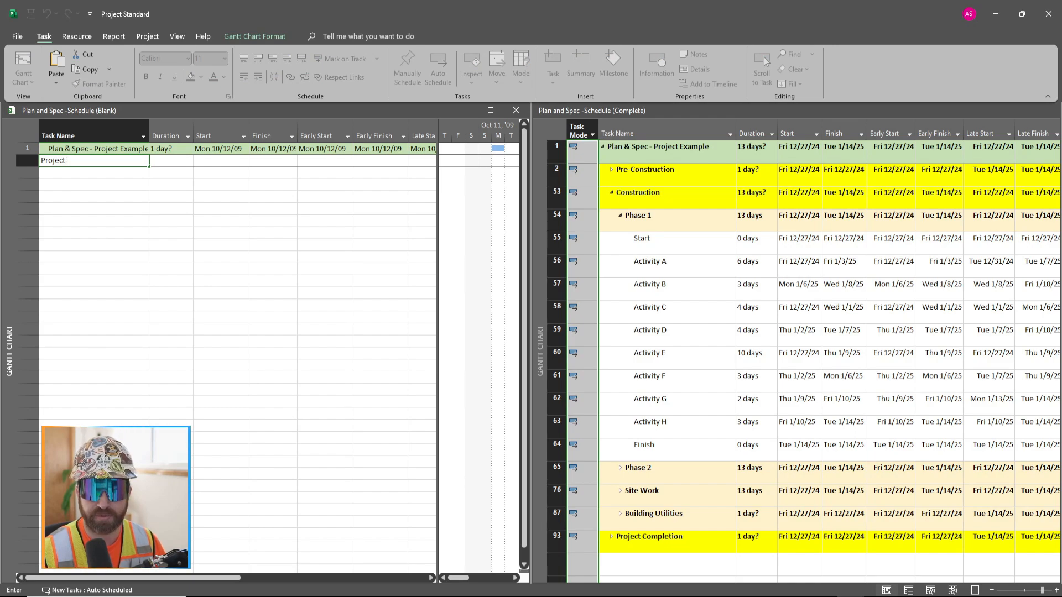
{"action": "type", "text": "-"}
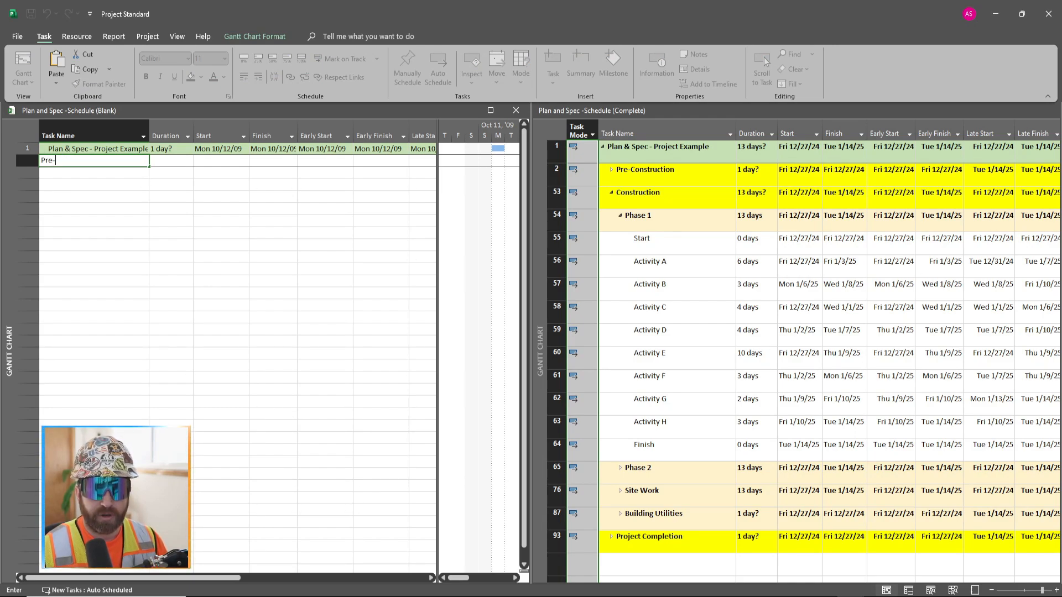
{"action": "key", "text": "Return"}
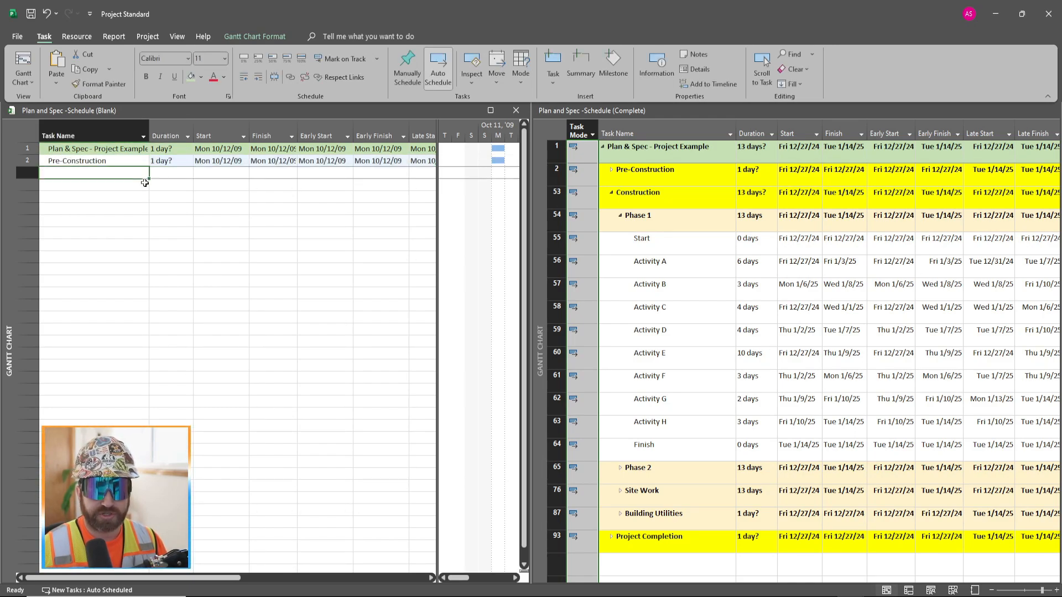
{"action": "type", "text": "Construction"}
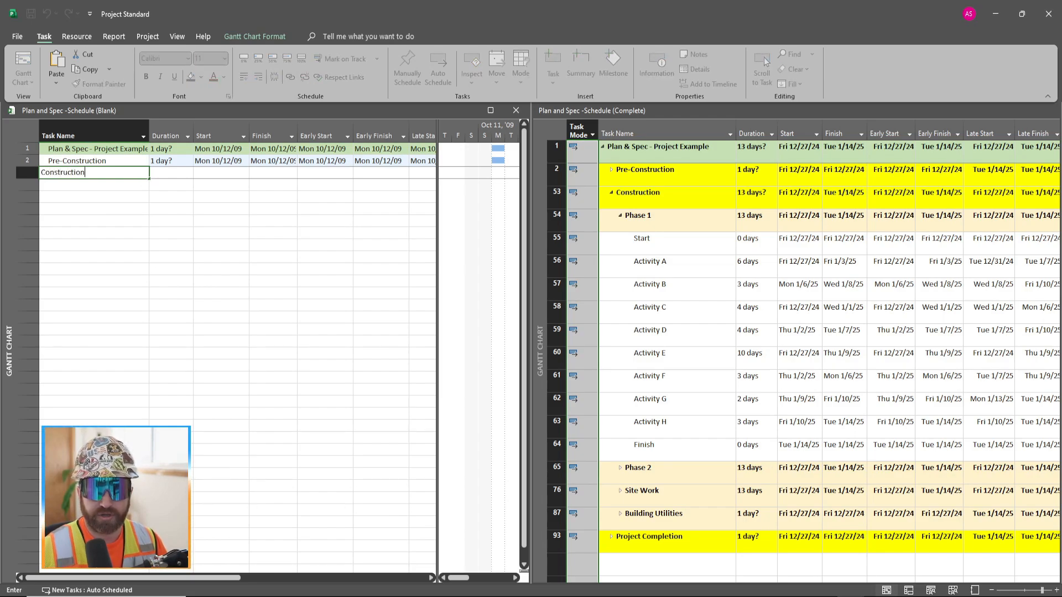
{"action": "key", "text": "Return"}
{"action": "type", "text": "Pro"}
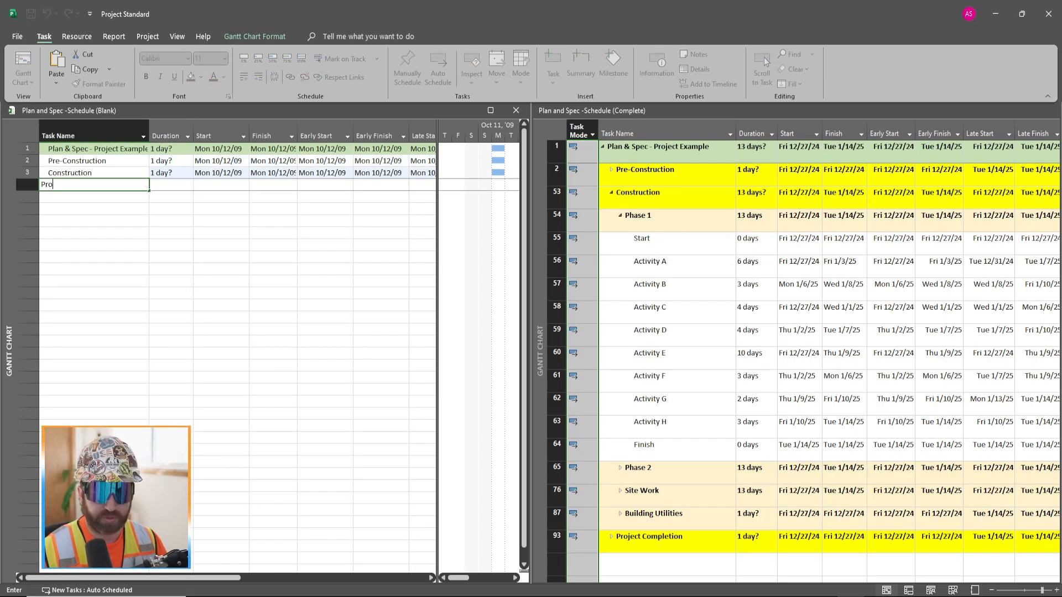
{"action": "type", "text": "ject Completi"}
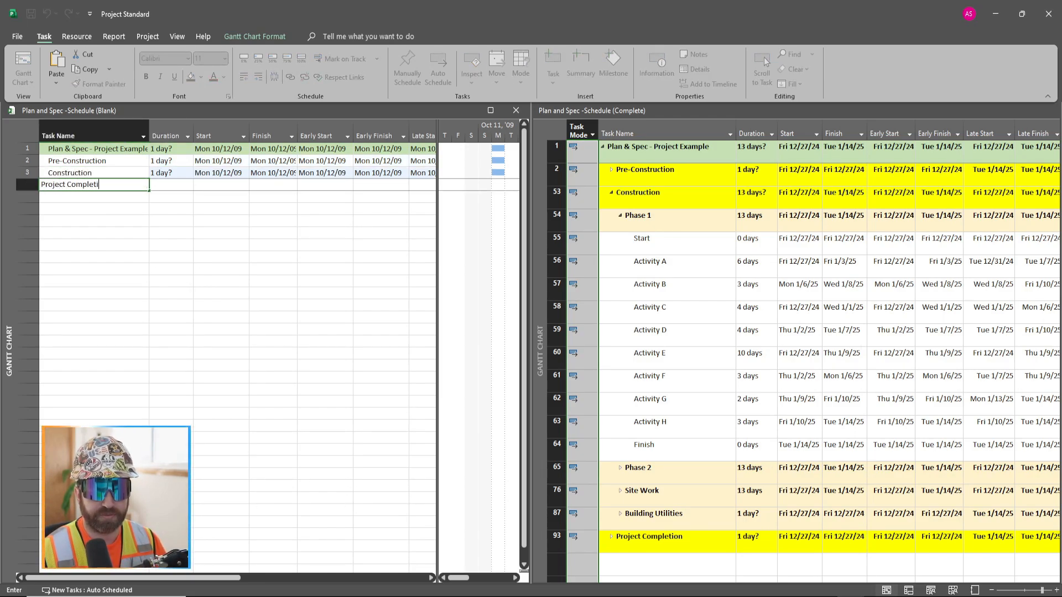
{"action": "type", "text": "on"}
{"action": "key", "text": "Return"}
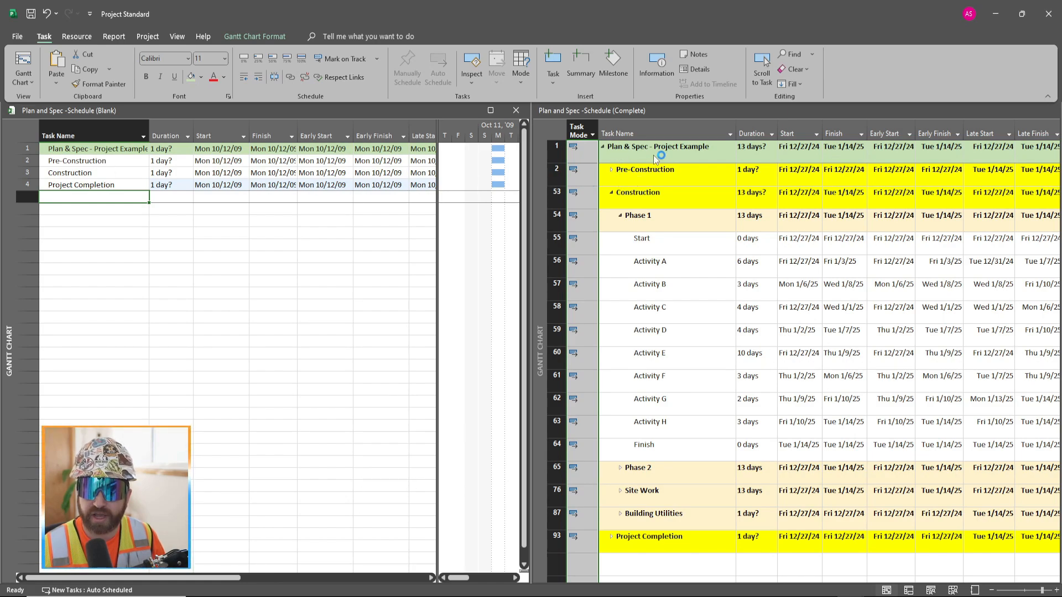
Indent Pre-Construction beneath Plan & Spec - Project Example, and check the grouping by collapsing and expanding the summary task
{"action": "left_click", "coordinate": [112, 223]}
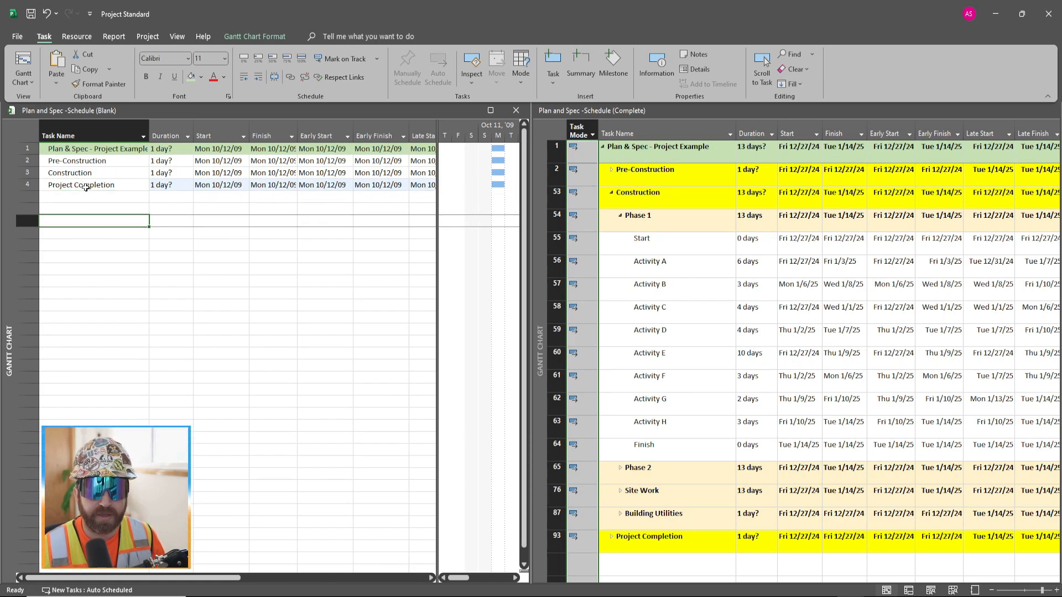
{"action": "left_click_drag", "start_coordinate": [87, 149], "coordinate": [87, 185]}
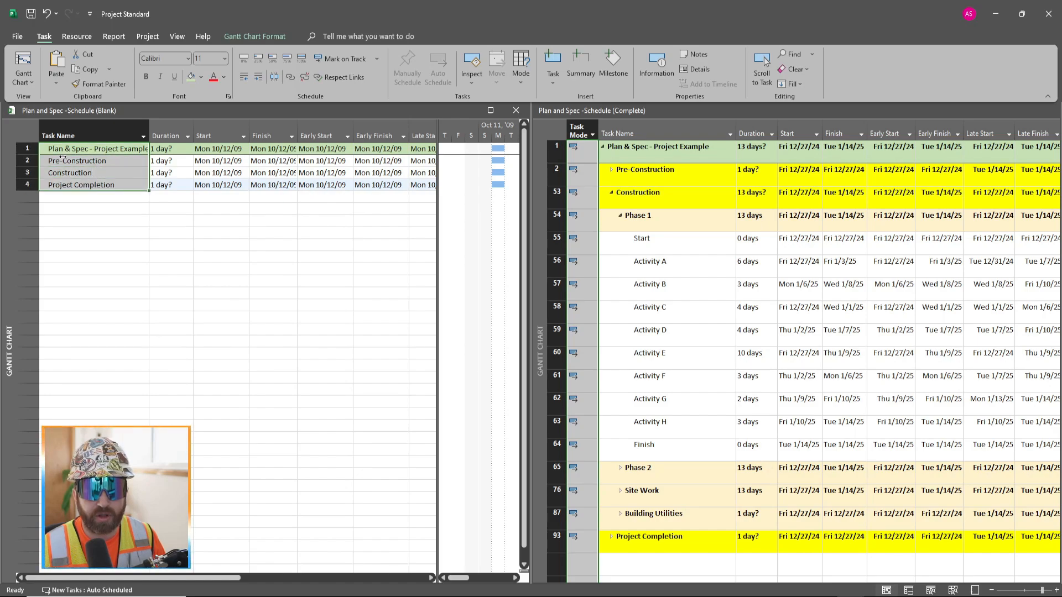
{"action": "left_click", "coordinate": [83, 220]}
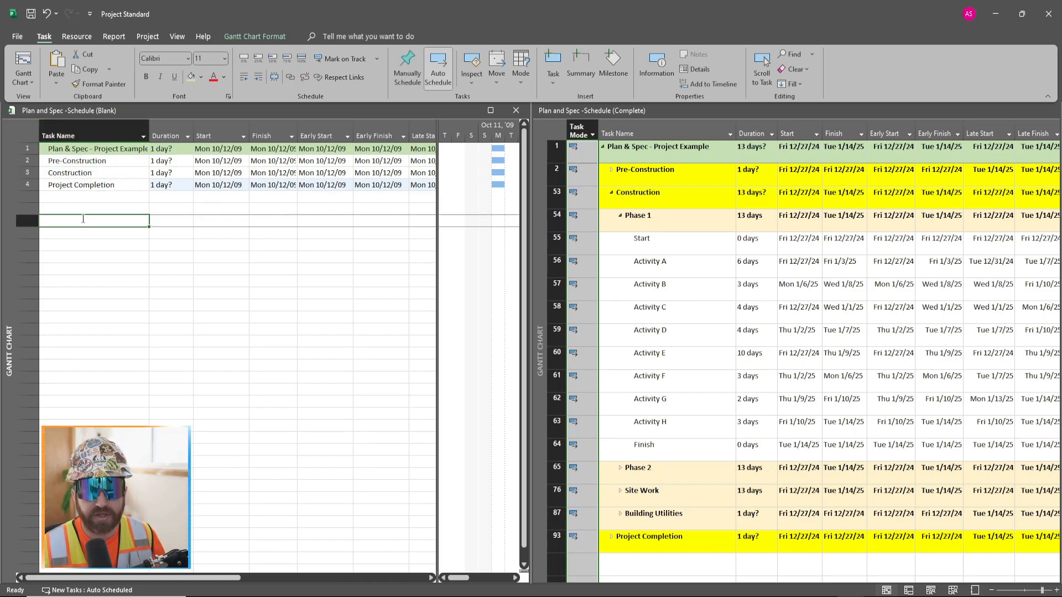
{"action": "left_click", "coordinate": [78, 163]}
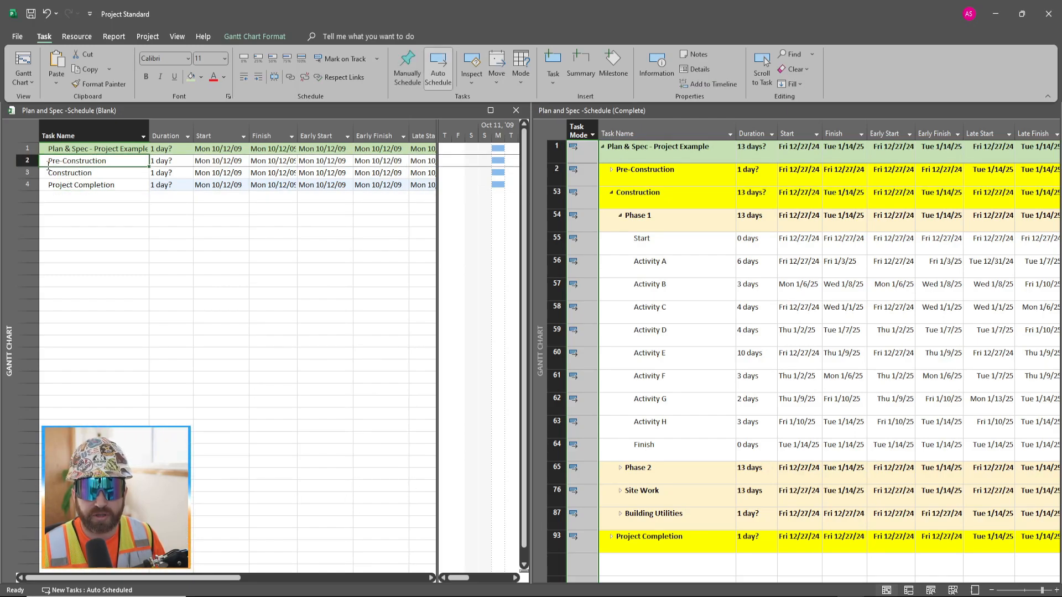
{"action": "left_click", "coordinate": [27, 161]}
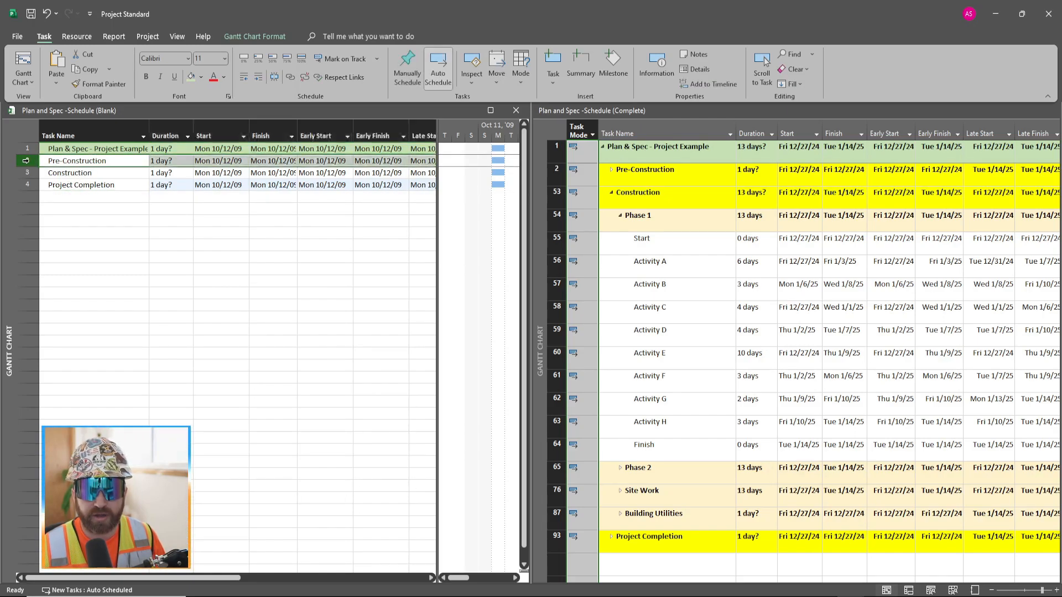
{"action": "left_click", "coordinate": [258, 76]}
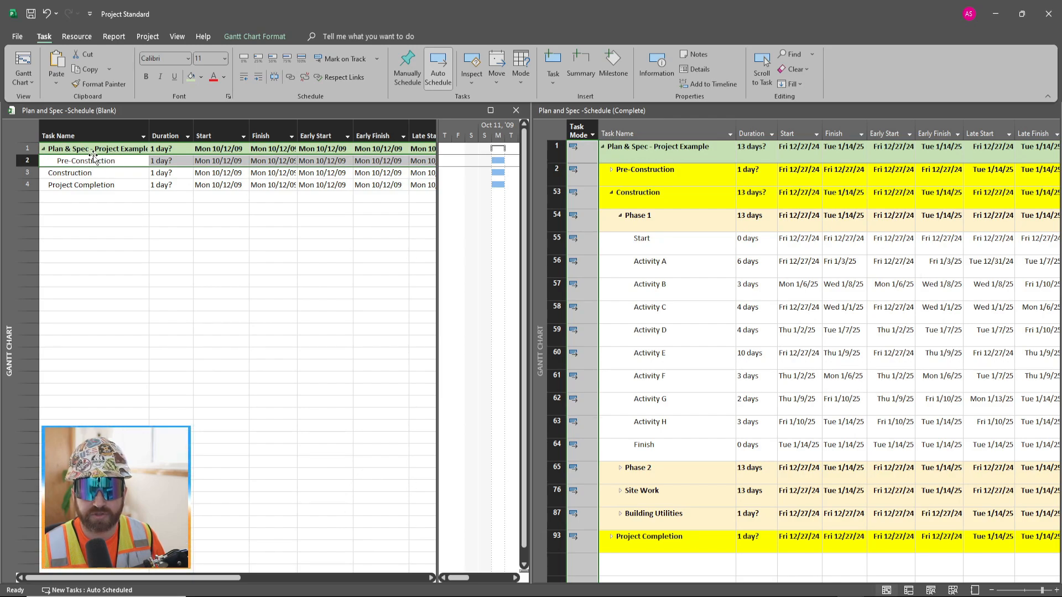
{"action": "left_click", "coordinate": [43, 149]}
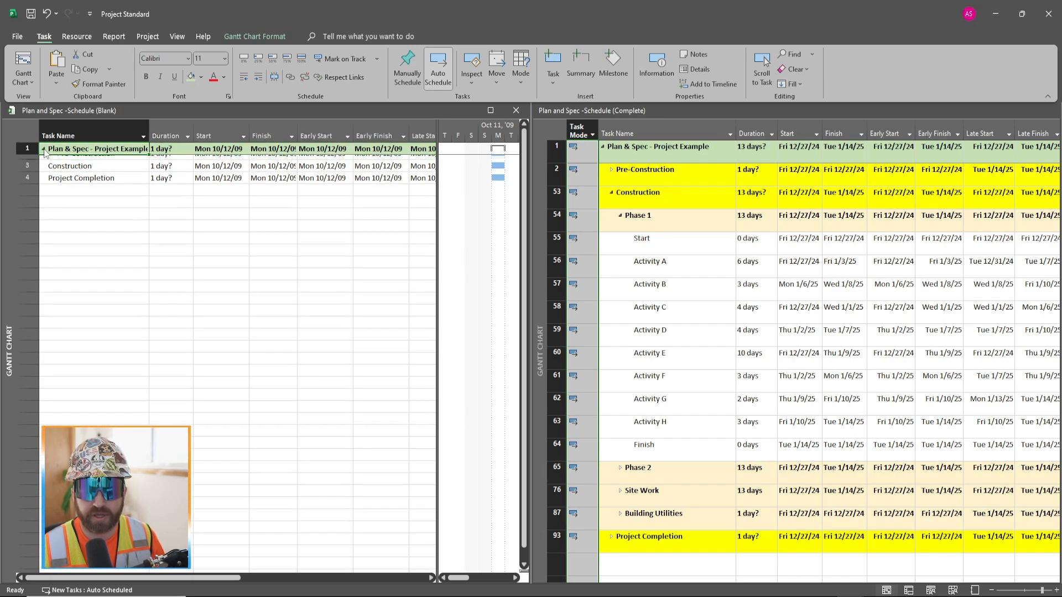
{"action": "left_click", "coordinate": [44, 149]}
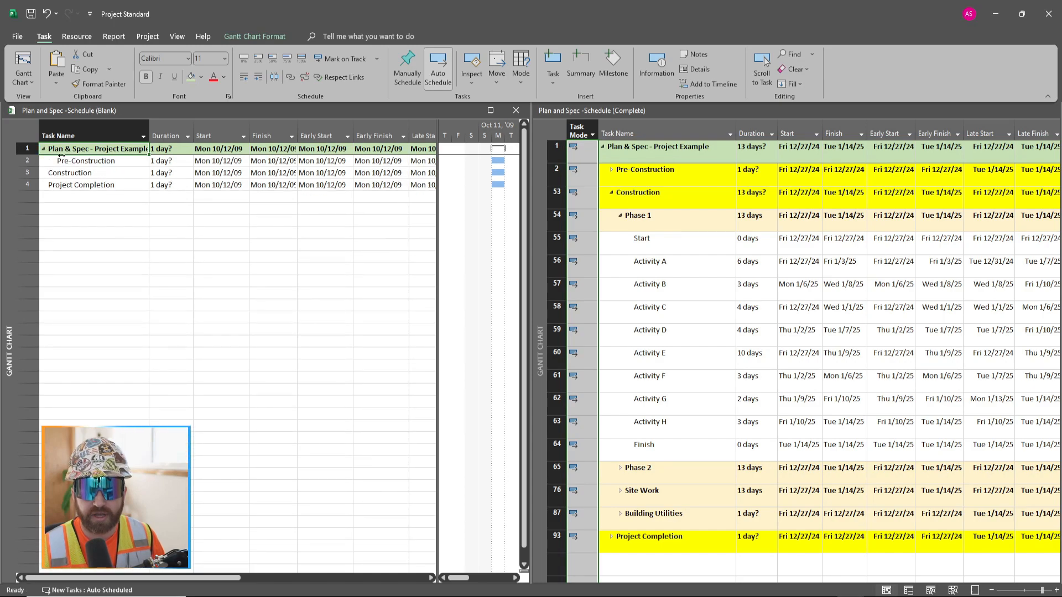
{"action": "left_click", "coordinate": [44, 149]}
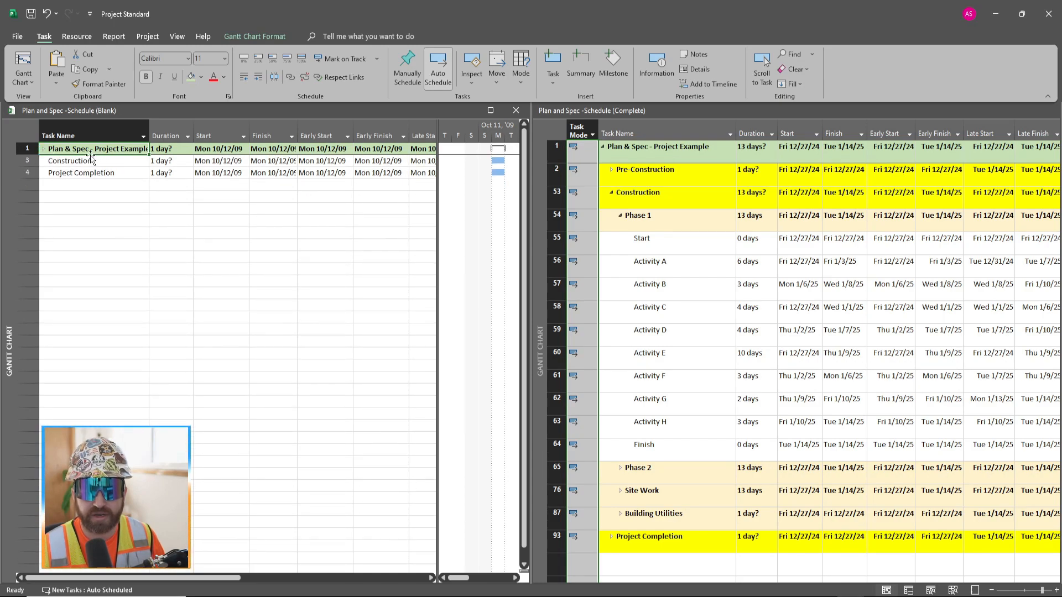
{"action": "left_click", "coordinate": [44, 149]}
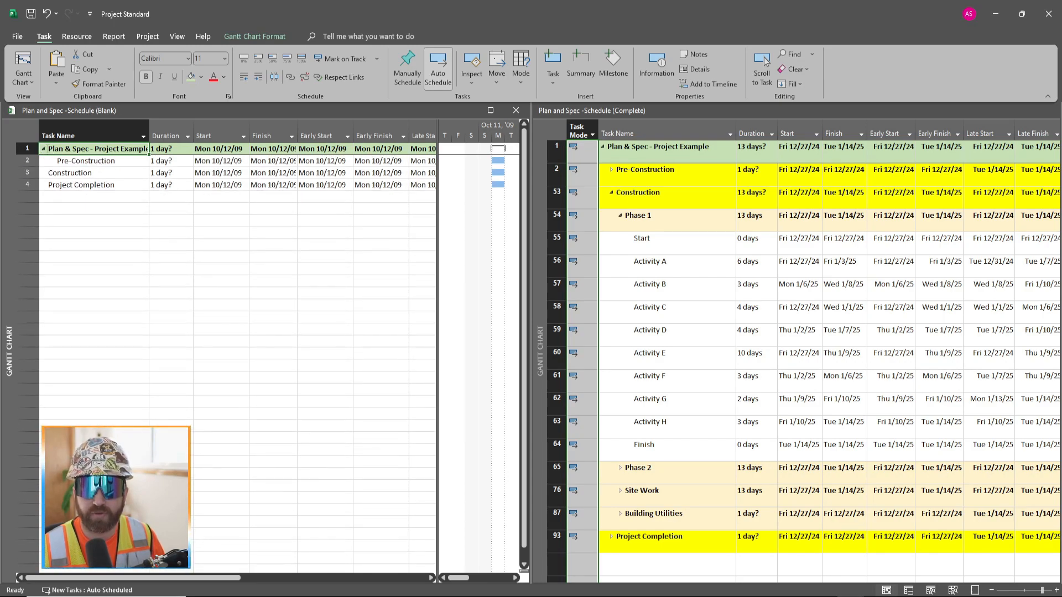
Indent Construction and Project Completion beneath Plan & Spec - Project Example, and collapse and expand the summary task to check them
{"action": "left_click", "coordinate": [41, 173]}
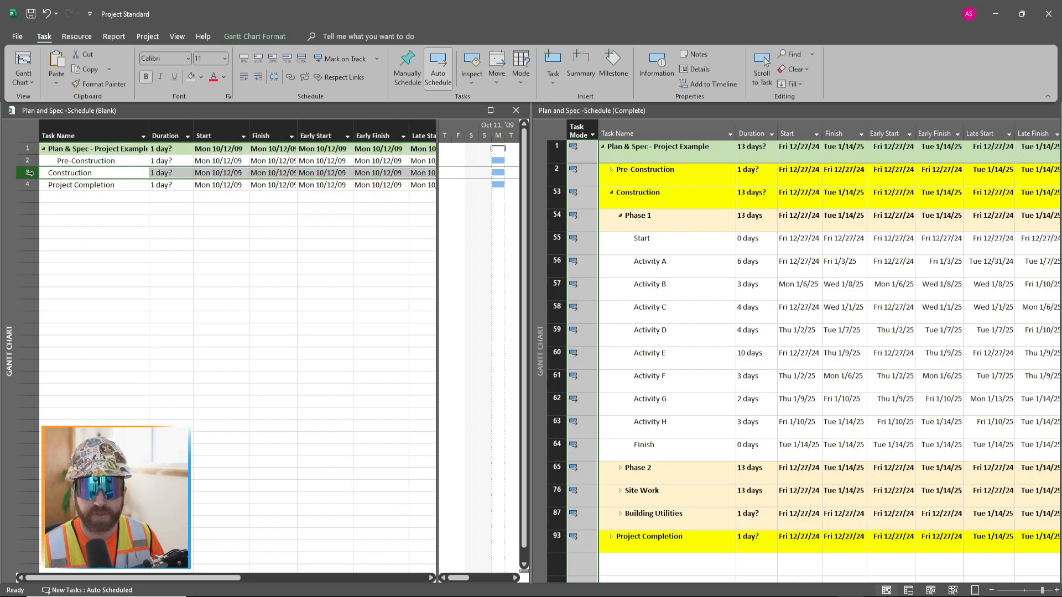
{"action": "left_click", "coordinate": [258, 77]}
{"action": "left_click", "coordinate": [47, 185]}
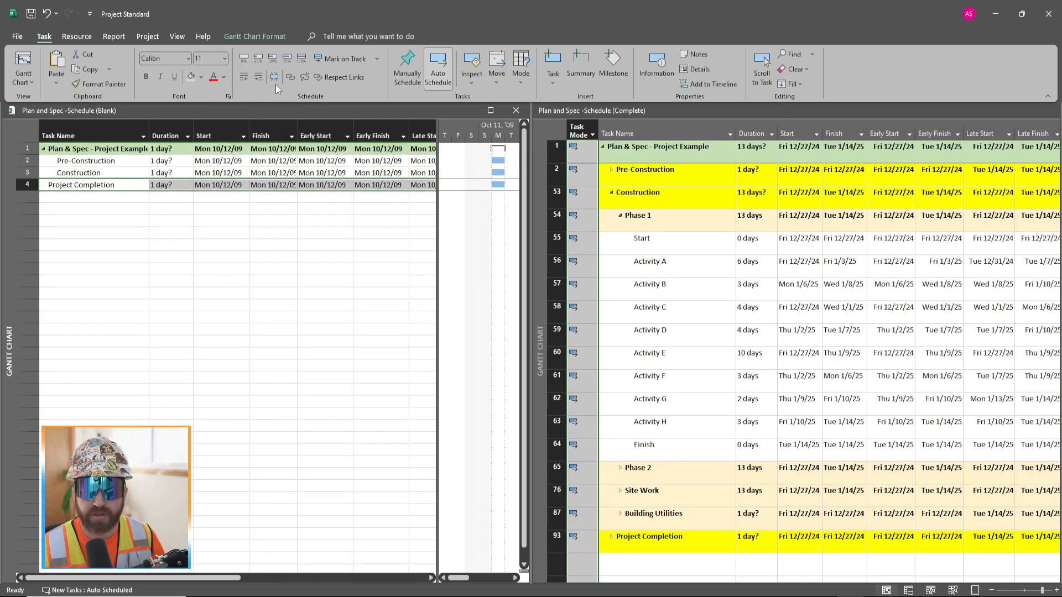
{"action": "left_click", "coordinate": [258, 77]}
{"action": "left_click", "coordinate": [45, 148]}
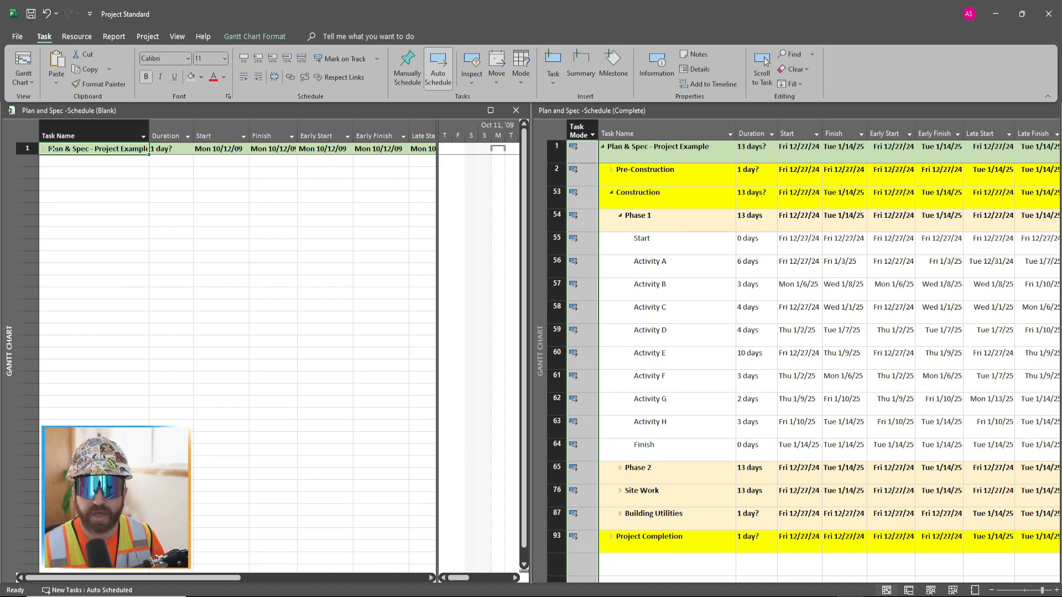
{"action": "left_click", "coordinate": [43, 148]}
{"action": "left_click", "coordinate": [89, 205]}
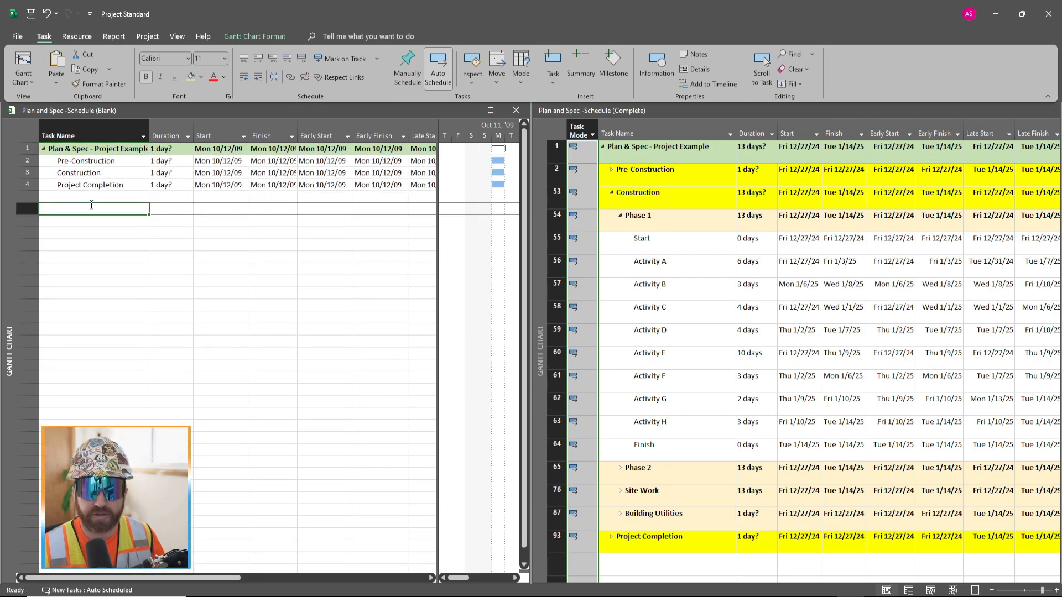
Outdent Pre-Construction, Construction and Project Completion together, and indent all three again as one selection
{"action": "left_click", "coordinate": [87, 161]}
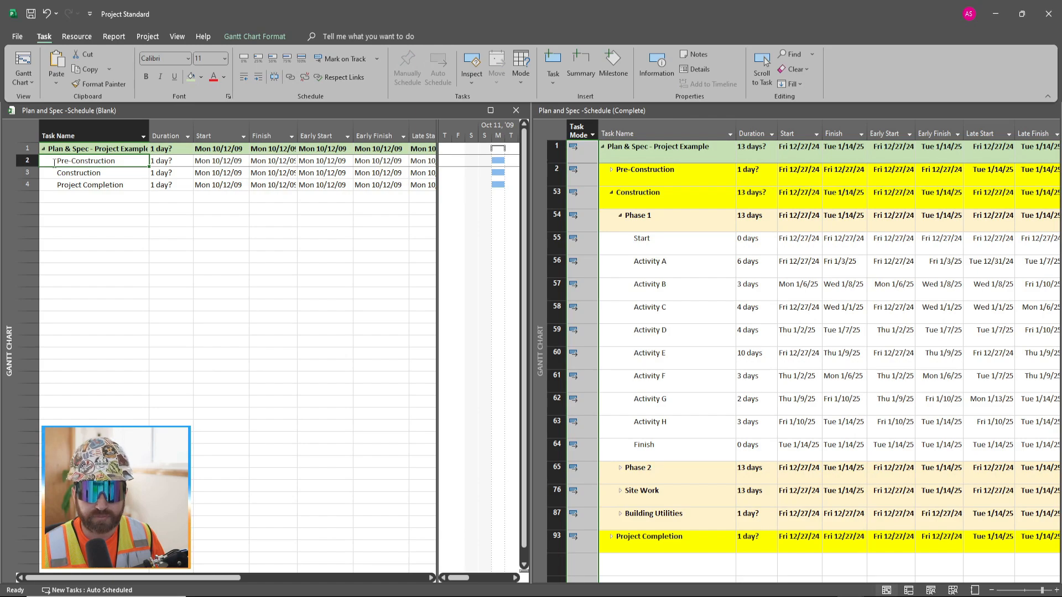
{"action": "left_click_drag", "start_coordinate": [26, 161], "coordinate": [27, 185]}
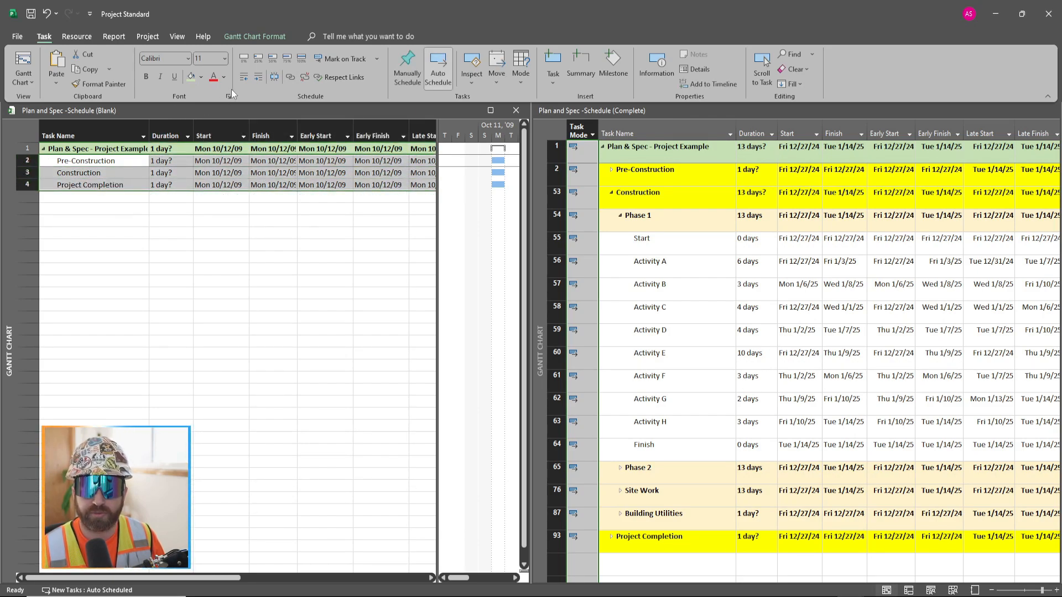
{"action": "left_click", "coordinate": [244, 76]}
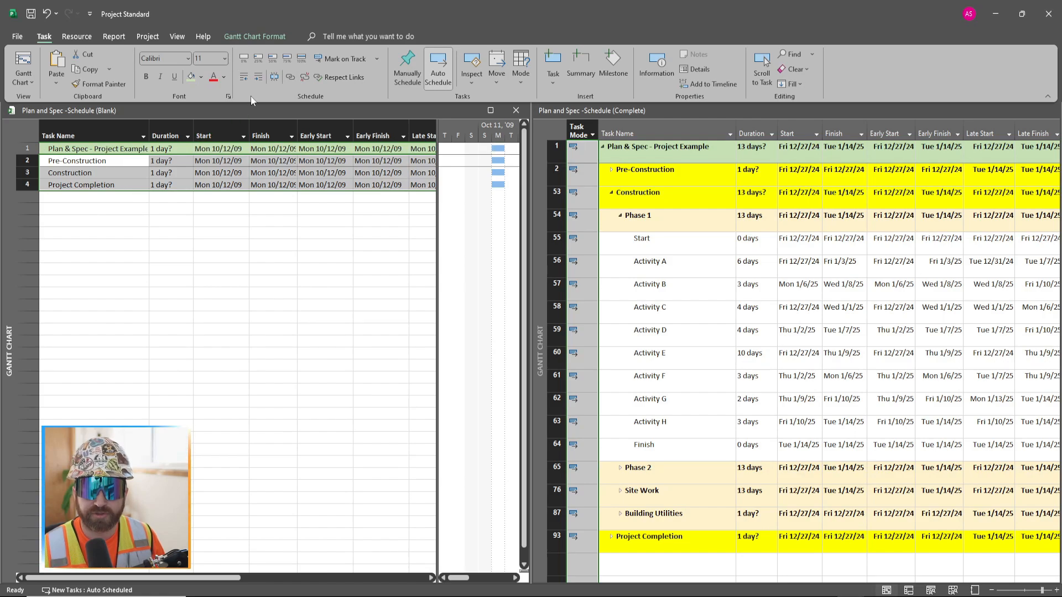
{"action": "left_click", "coordinate": [67, 219]}
{"action": "left_click_drag", "start_coordinate": [26, 161], "coordinate": [25, 180]}
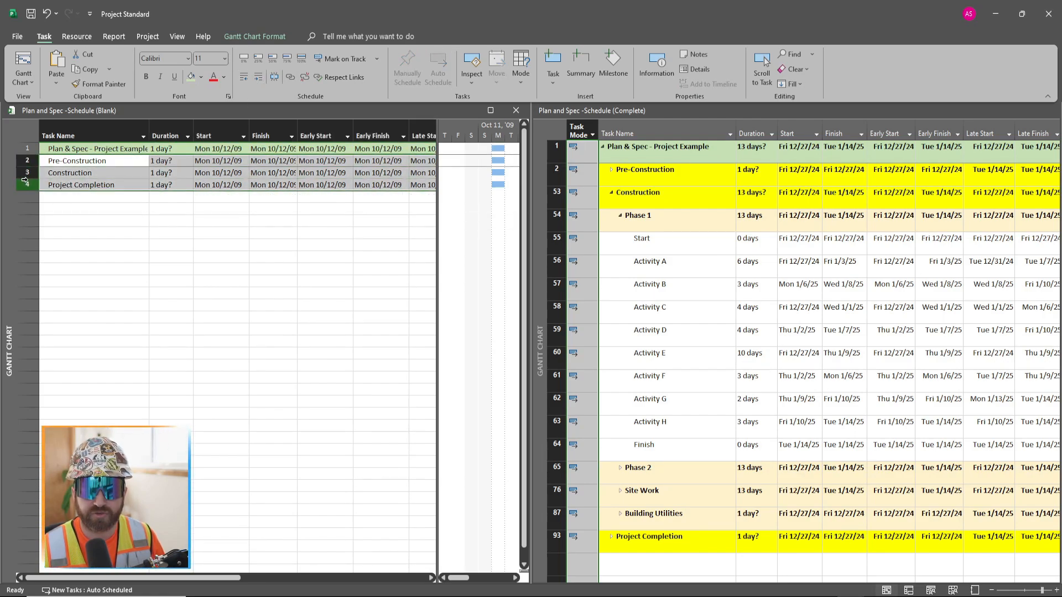
{"action": "left_click", "coordinate": [255, 79]}
{"action": "left_click", "coordinate": [110, 198]}
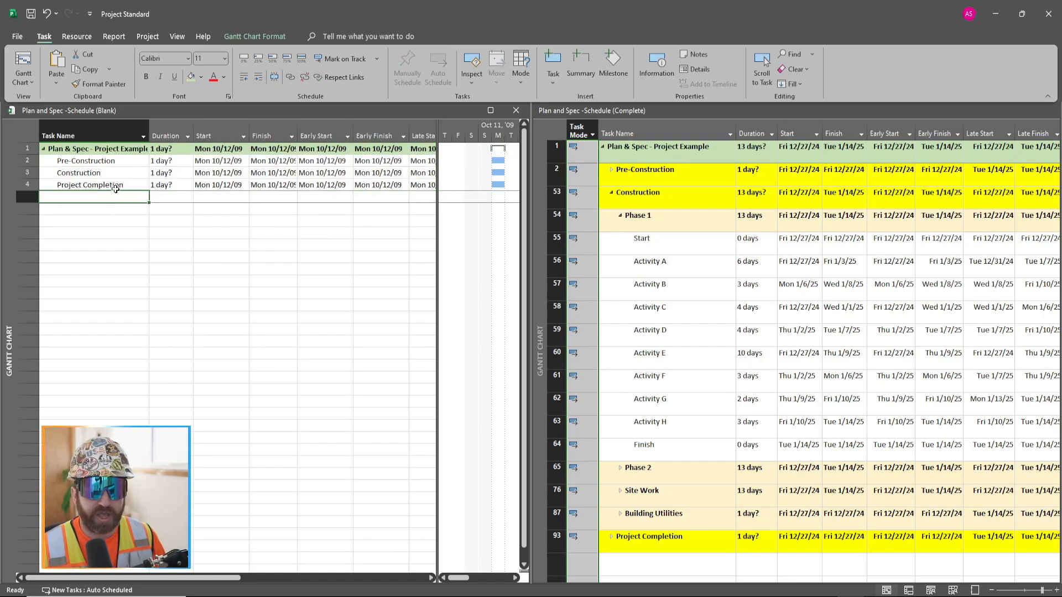
Fill the Pre-Construction, Construction and Project Completion rows of the blank schedule with yellow
{"action": "left_click", "coordinate": [122, 162]}
{"action": "left_click", "coordinate": [104, 173]}
{"action": "left_click", "coordinate": [99, 186]}
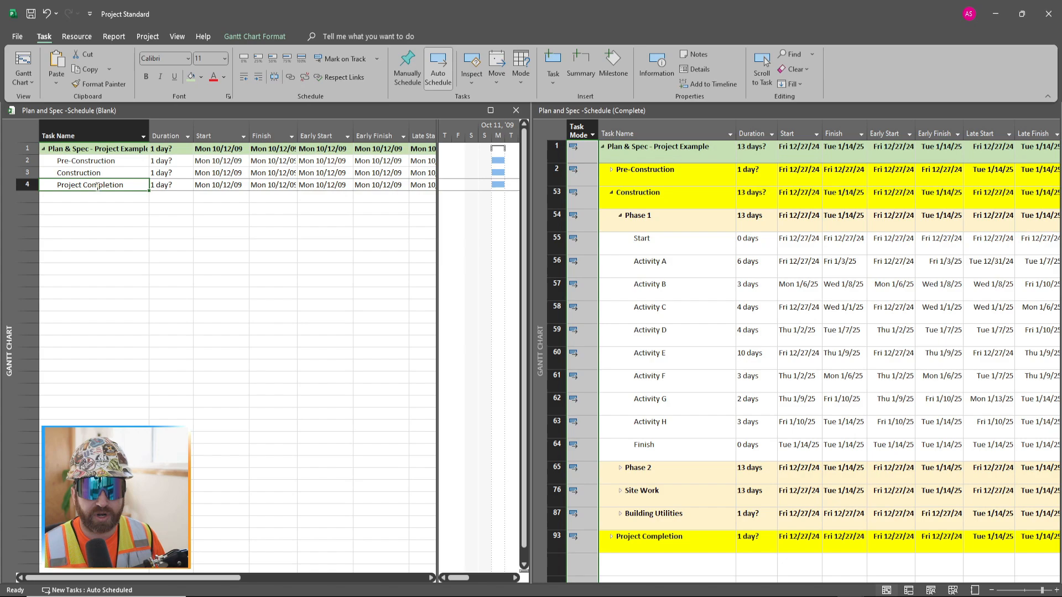
{"action": "left_click", "coordinate": [50, 220]}
{"action": "left_click_drag", "start_coordinate": [33, 161], "coordinate": [37, 184]}
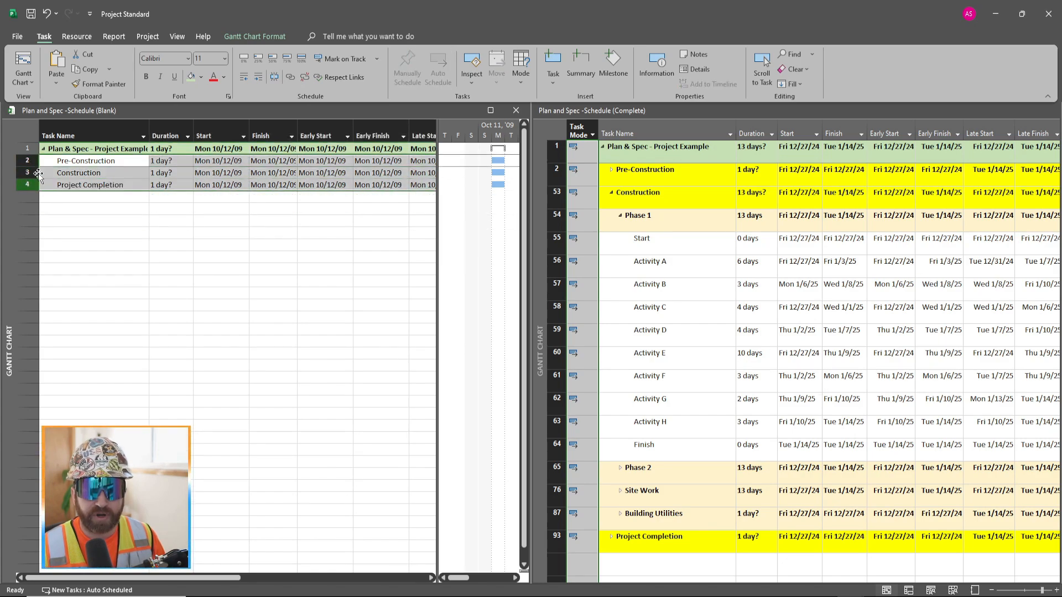
{"action": "left_click", "coordinate": [202, 78]}
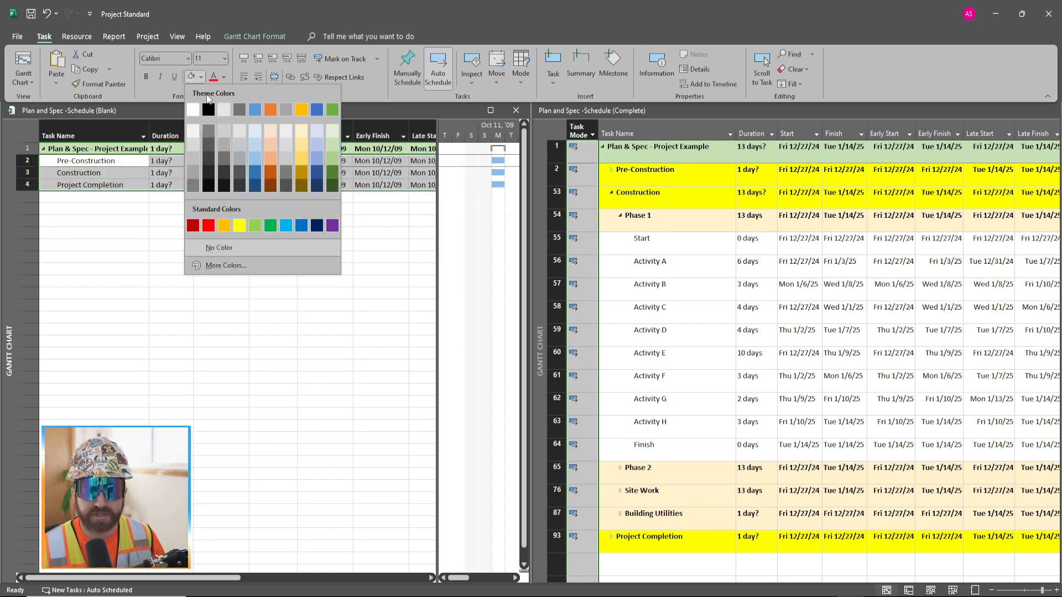
{"action": "left_click", "coordinate": [239, 227]}
{"action": "left_click", "coordinate": [207, 220]}
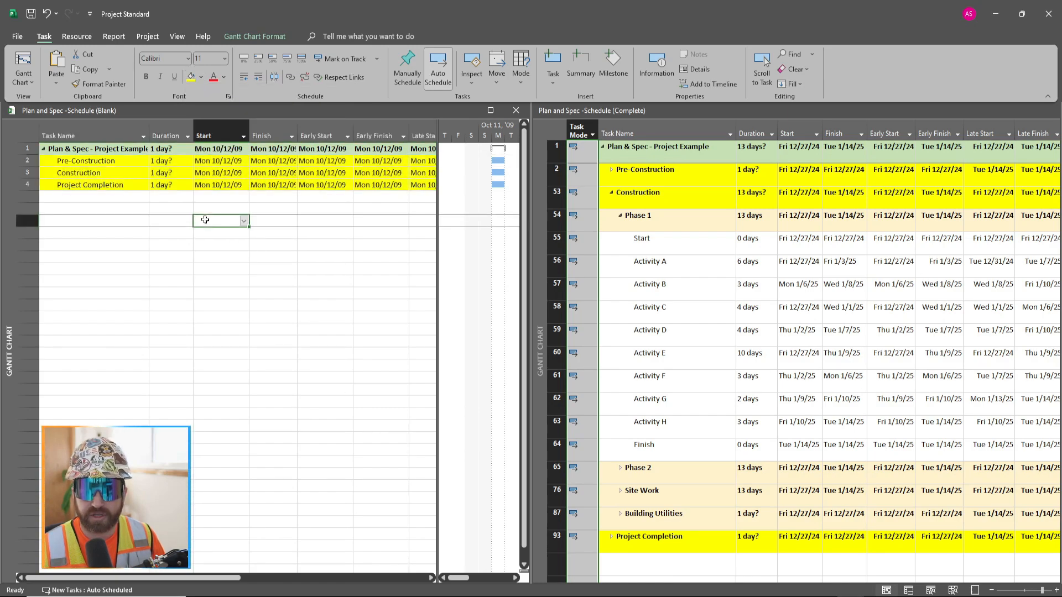
Insert three new tasks between Pre-Construction and Construction in the blank schedule
{"action": "left_click", "coordinate": [67, 175]}
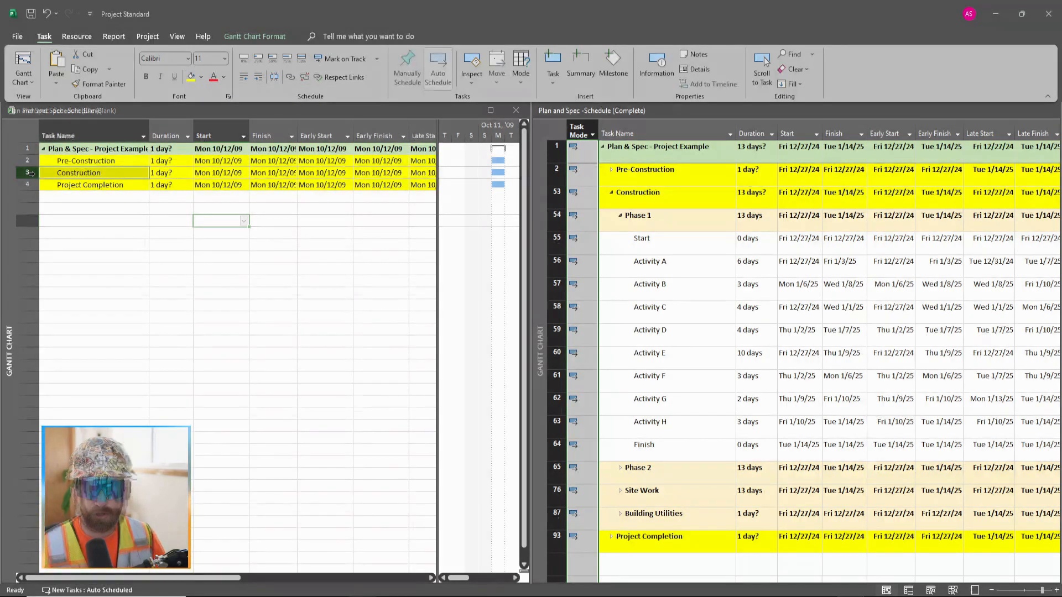
{"action": "left_click", "coordinate": [119, 162]}
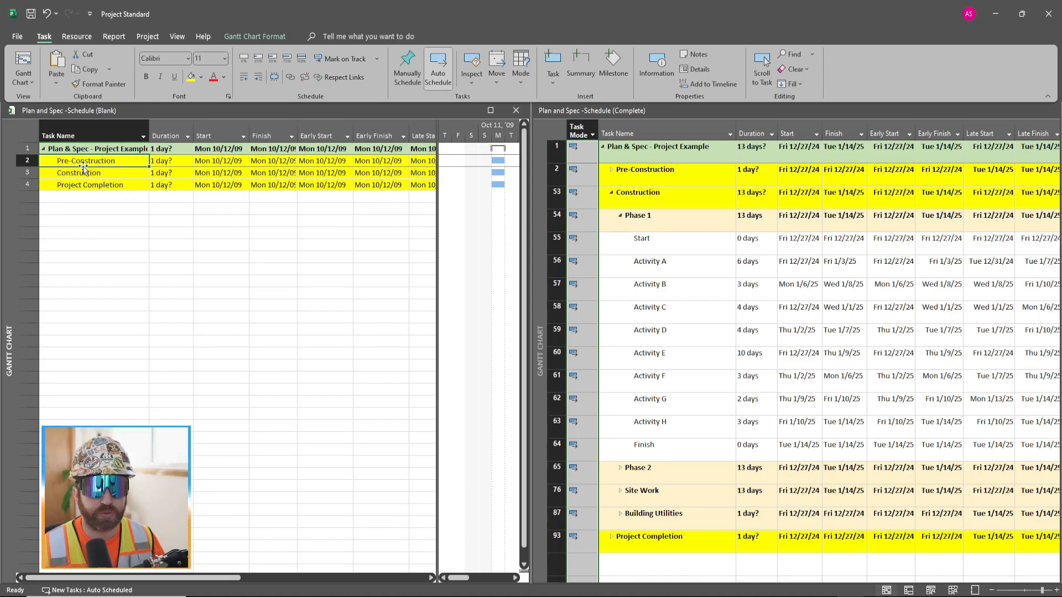
{"action": "right_click", "coordinate": [23, 171]}
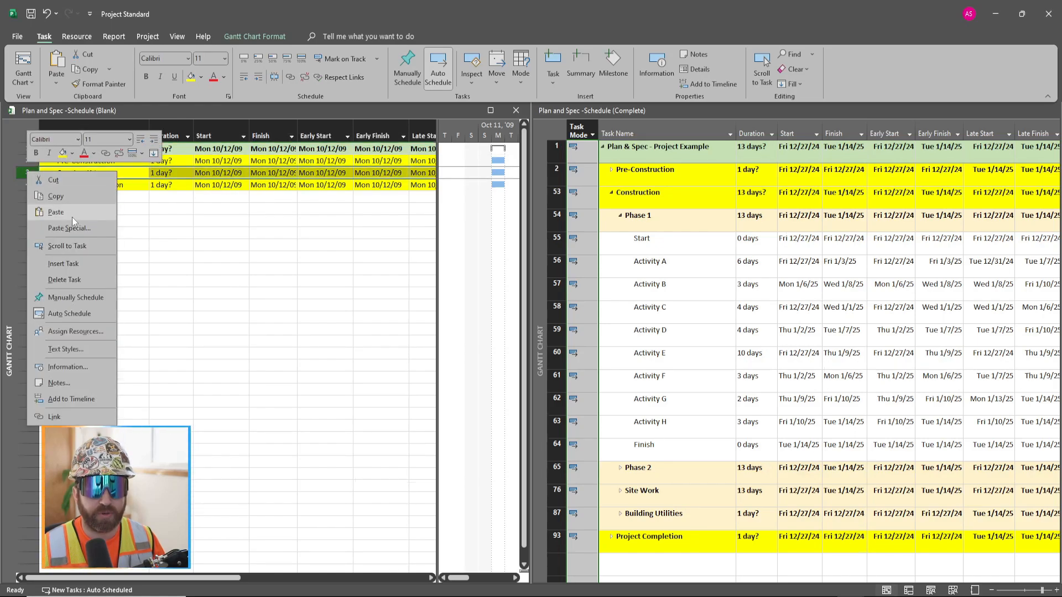
{"action": "left_click", "coordinate": [64, 264]}
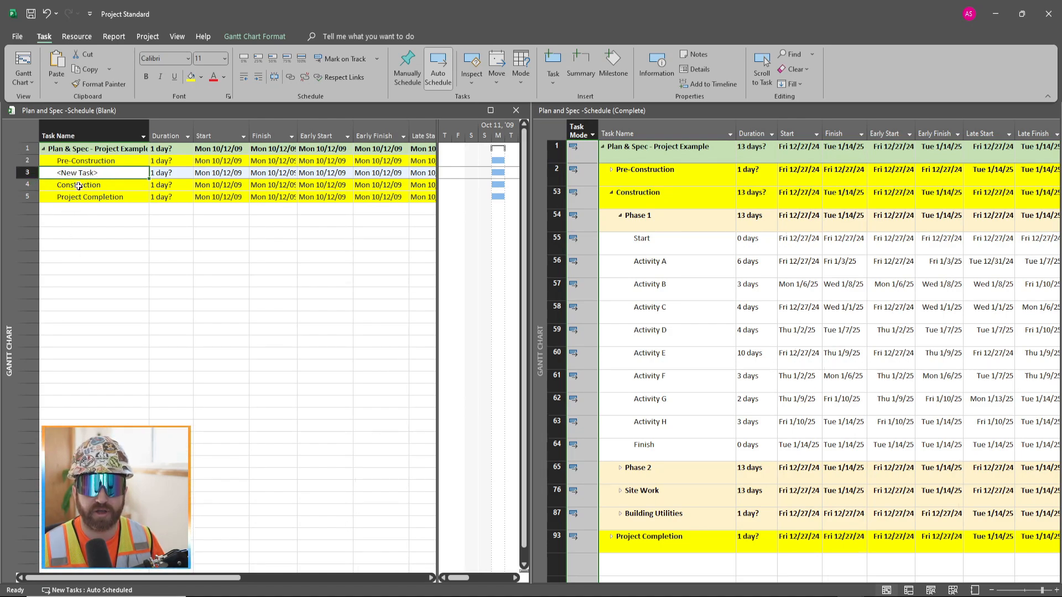
{"action": "right_click", "coordinate": [33, 173]}
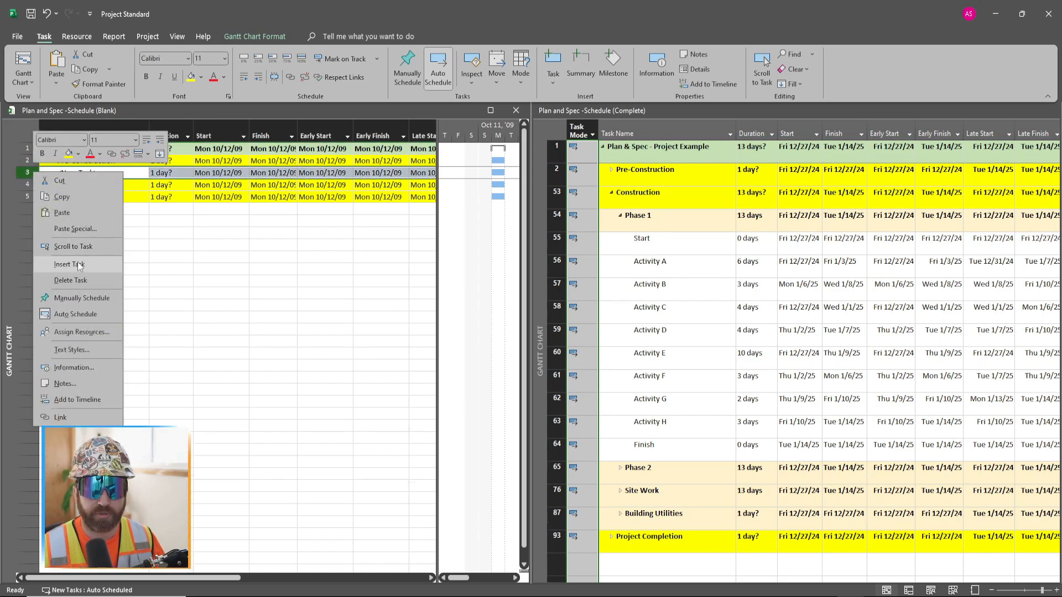
{"action": "left_click", "coordinate": [23, 172]}
{"action": "right_click", "coordinate": [24, 173]}
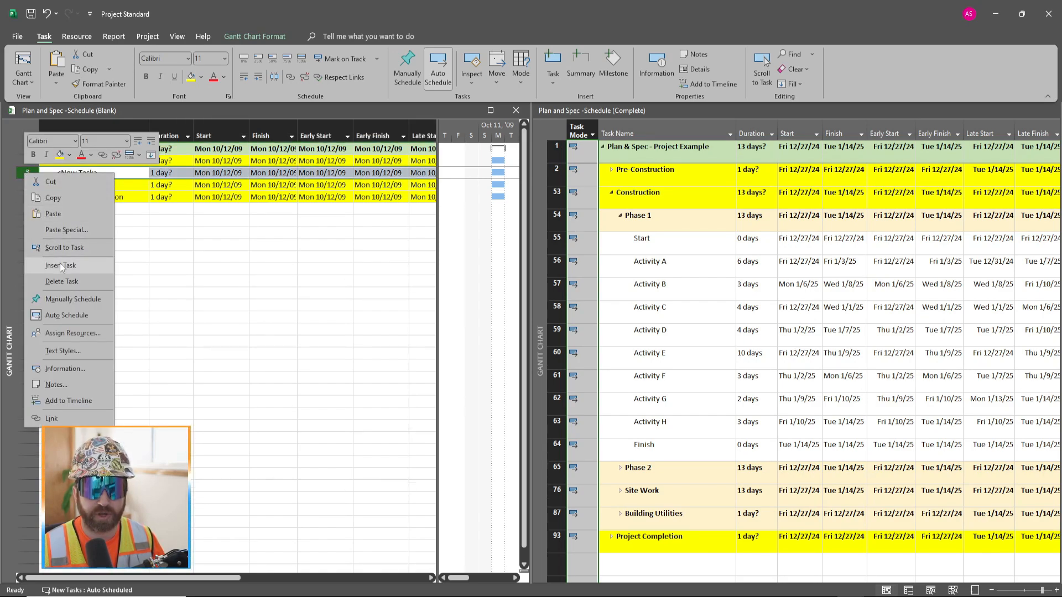
{"action": "left_click", "coordinate": [99, 265]}
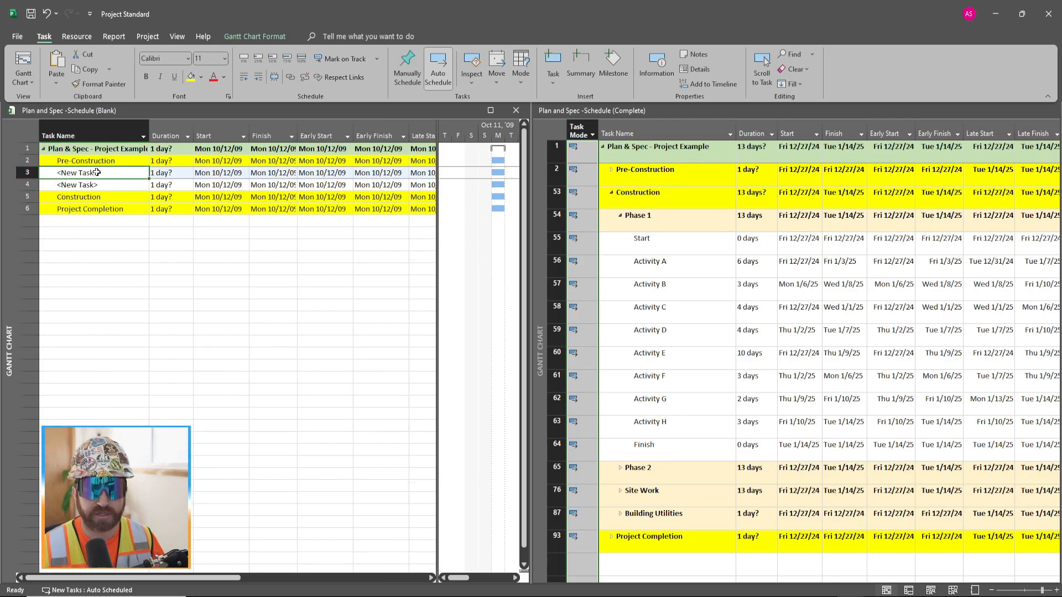
{"action": "right_click", "coordinate": [23, 196]}
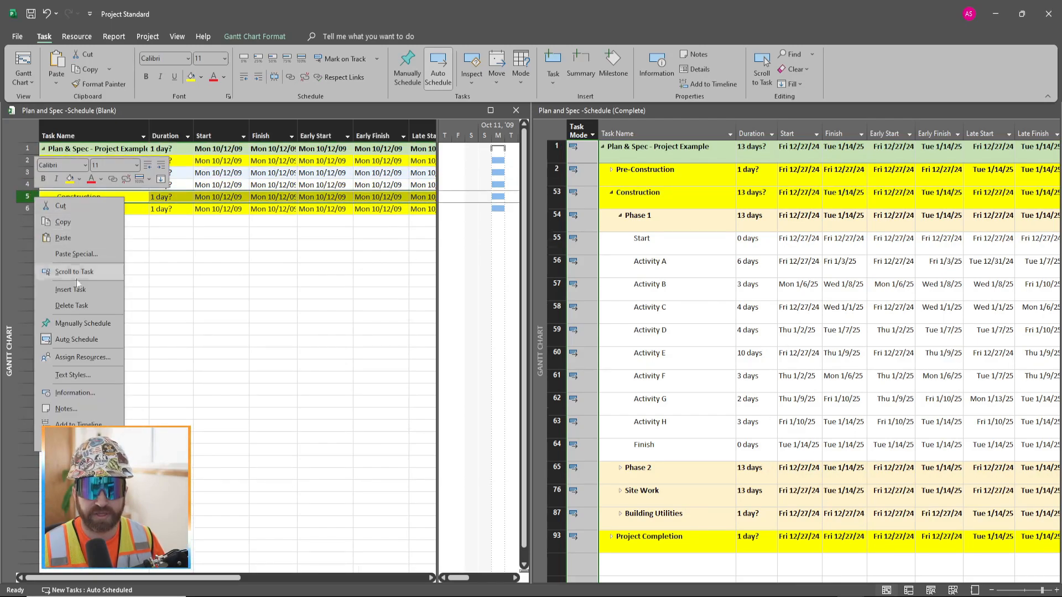
{"action": "left_click", "coordinate": [81, 290]}
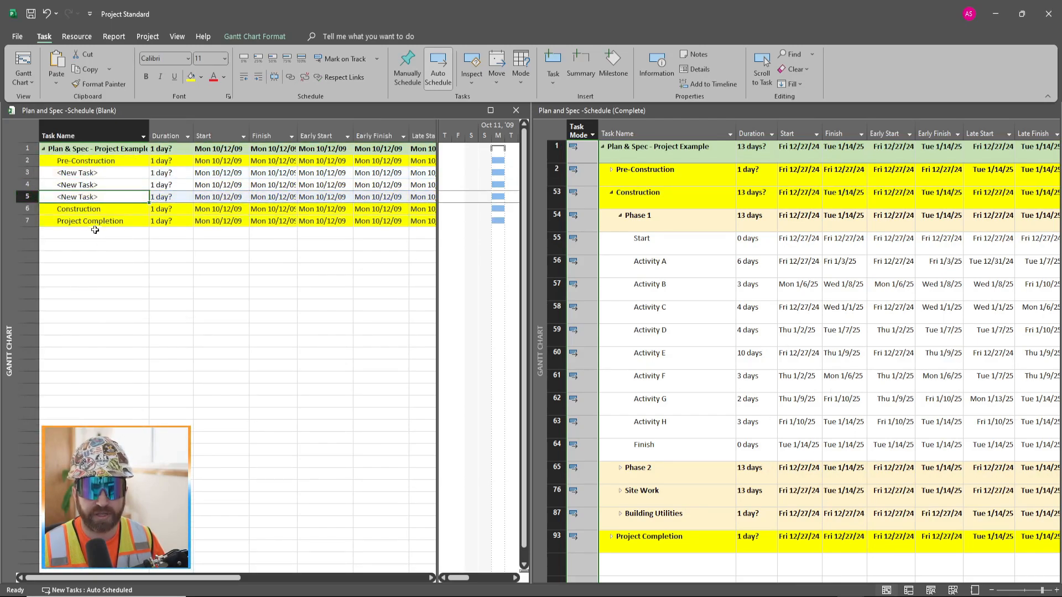
{"action": "left_click", "coordinate": [96, 174]}
{"action": "left_click", "coordinate": [94, 186]}
{"action": "left_click", "coordinate": [93, 197]}
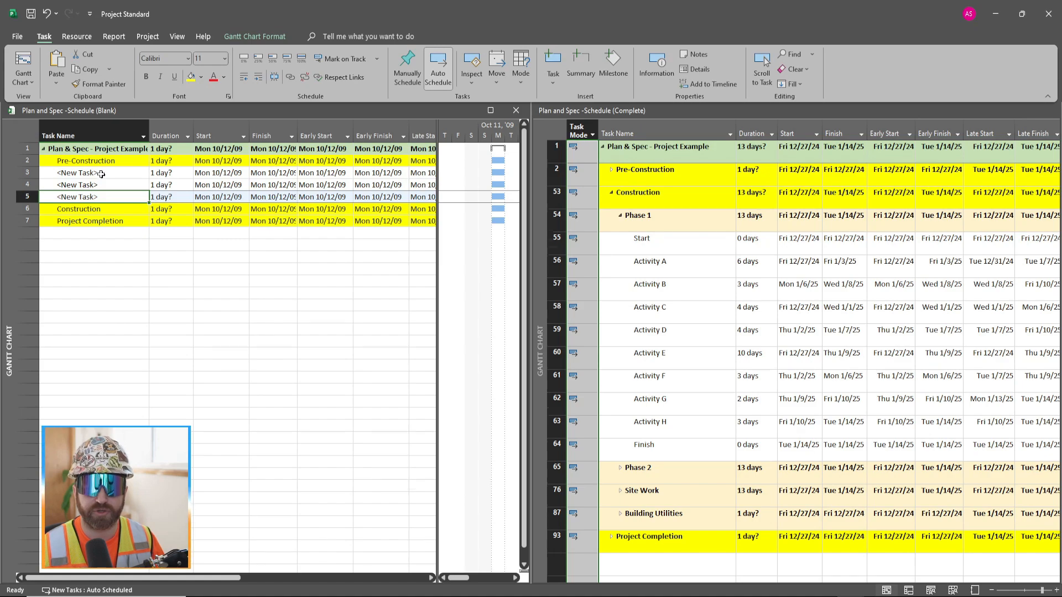
{"action": "left_click", "coordinate": [101, 174]}
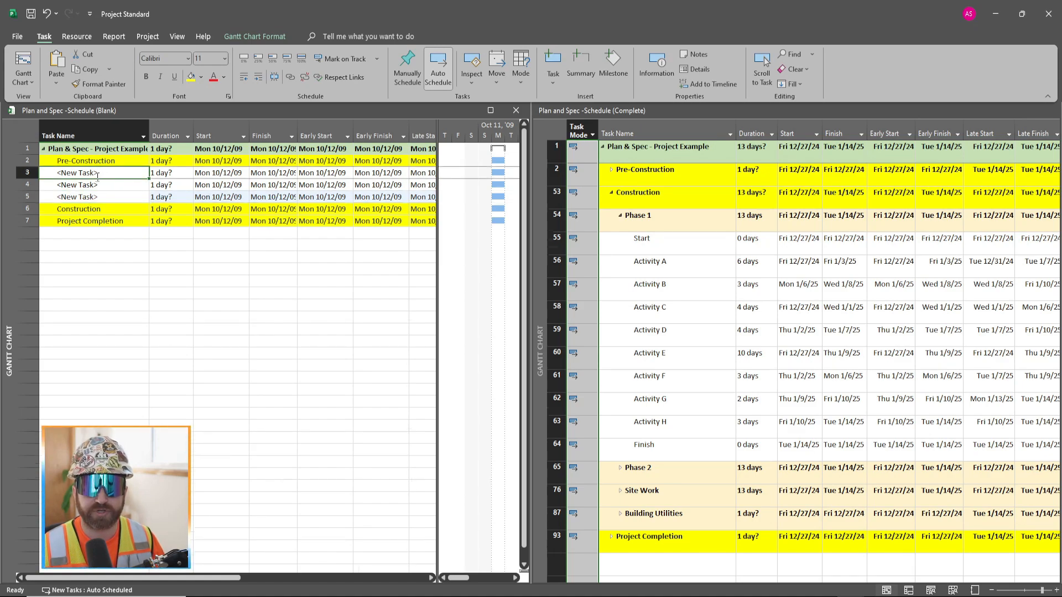
{"action": "left_click", "coordinate": [94, 196]}
{"action": "double_click", "coordinate": [94, 173]}
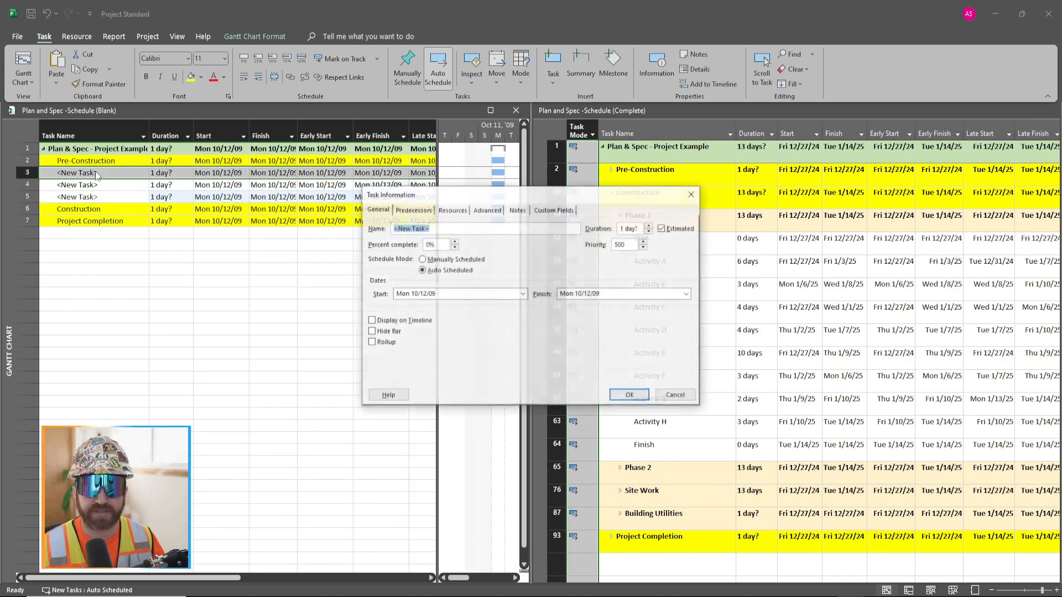
{"action": "left_click_drag", "start_coordinate": [456, 199], "coordinate": [423, 199]}
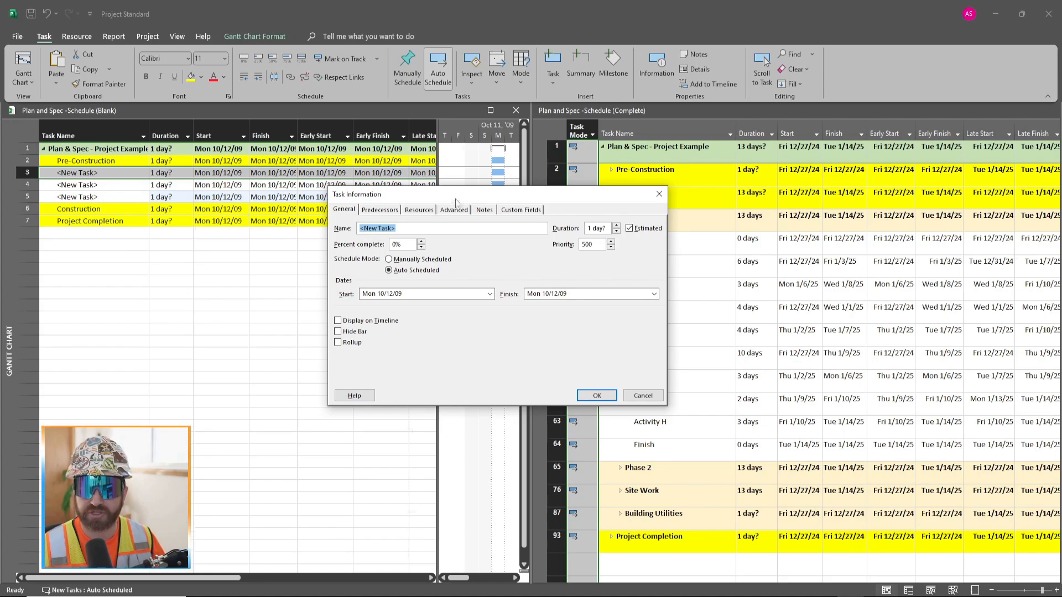
{"action": "left_click_drag", "start_coordinate": [482, 200], "coordinate": [350, 225]}
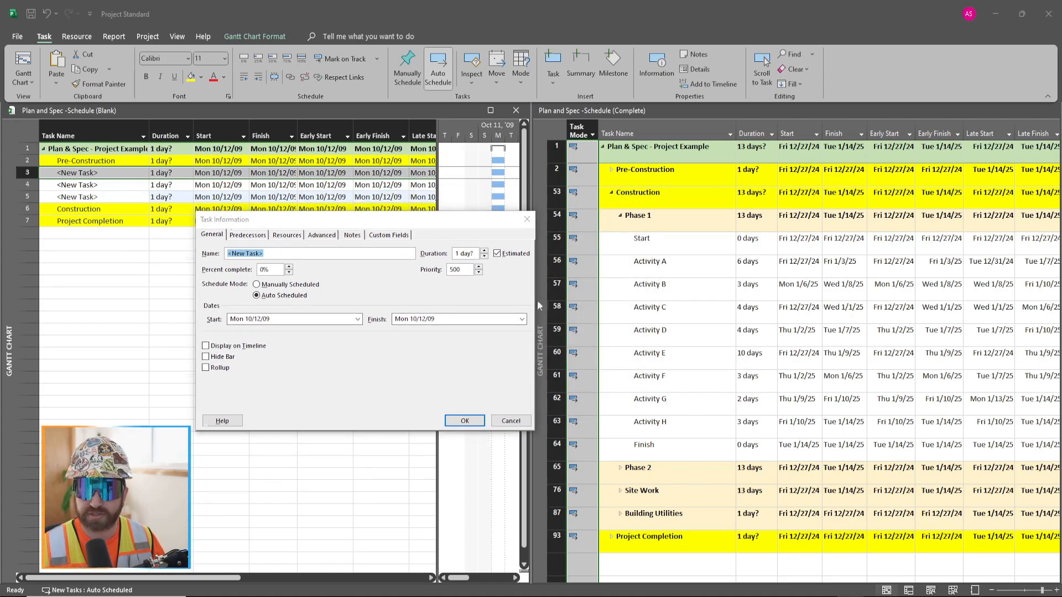
{"action": "left_click", "coordinate": [511, 421]}
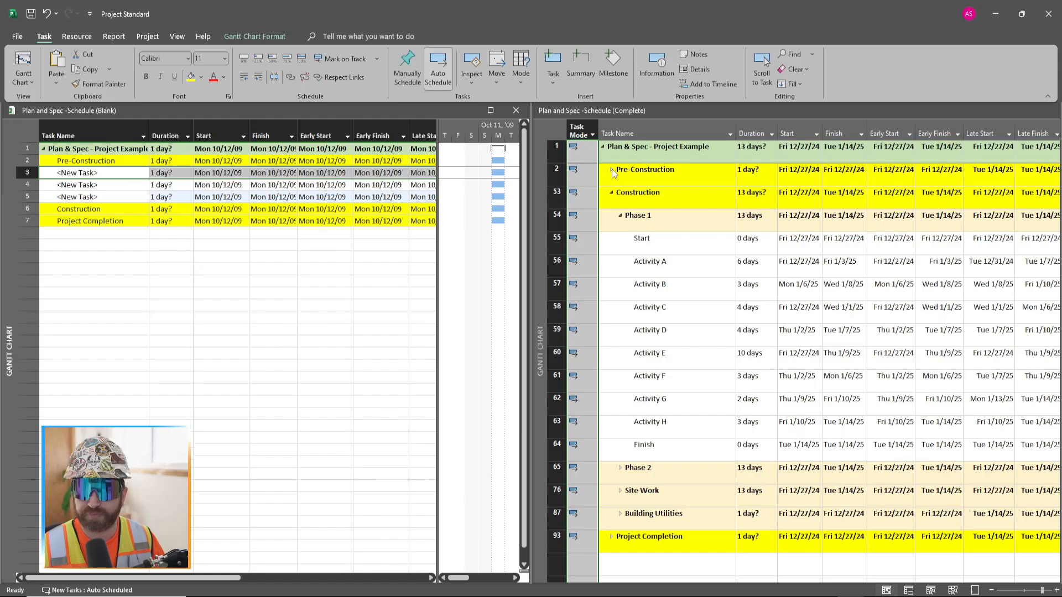
Expand Pre-Construction in the completed schedule and collapse its Contract Milestones, Construction Milestones and Procurement (Long Lead) groups to review the structure
{"action": "left_click", "coordinate": [612, 170]}
{"action": "left_click", "coordinate": [621, 193]}
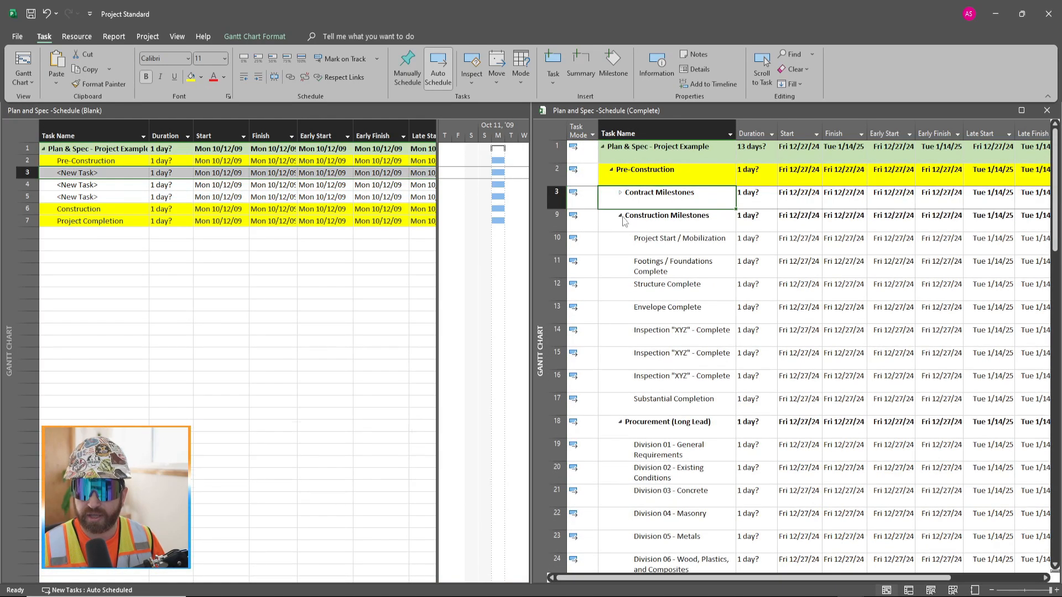
{"action": "left_click", "coordinate": [621, 221]}
{"action": "left_click", "coordinate": [621, 239]}
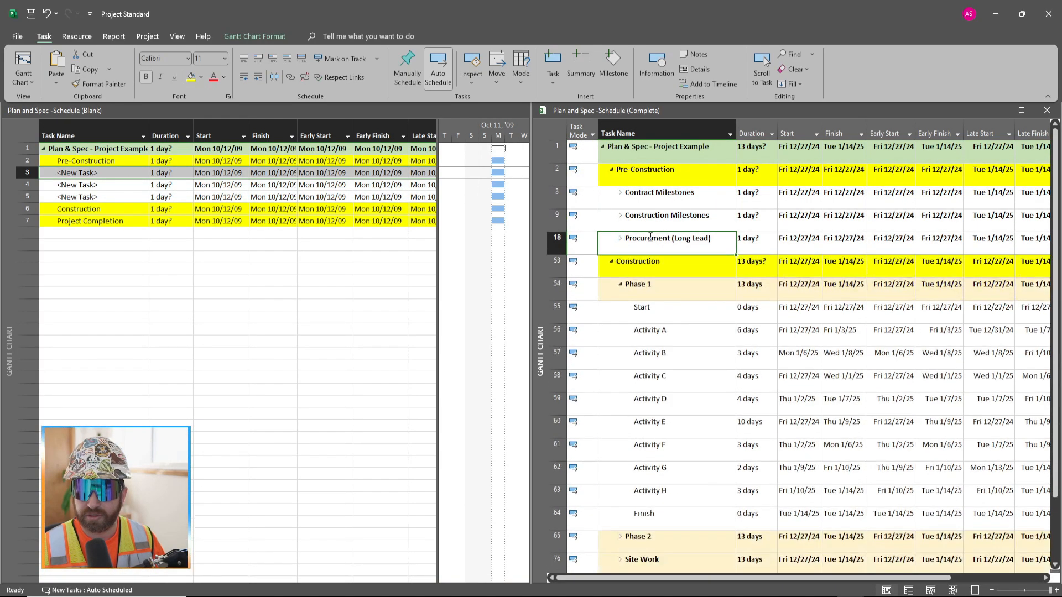
{"action": "left_click", "coordinate": [676, 200]}
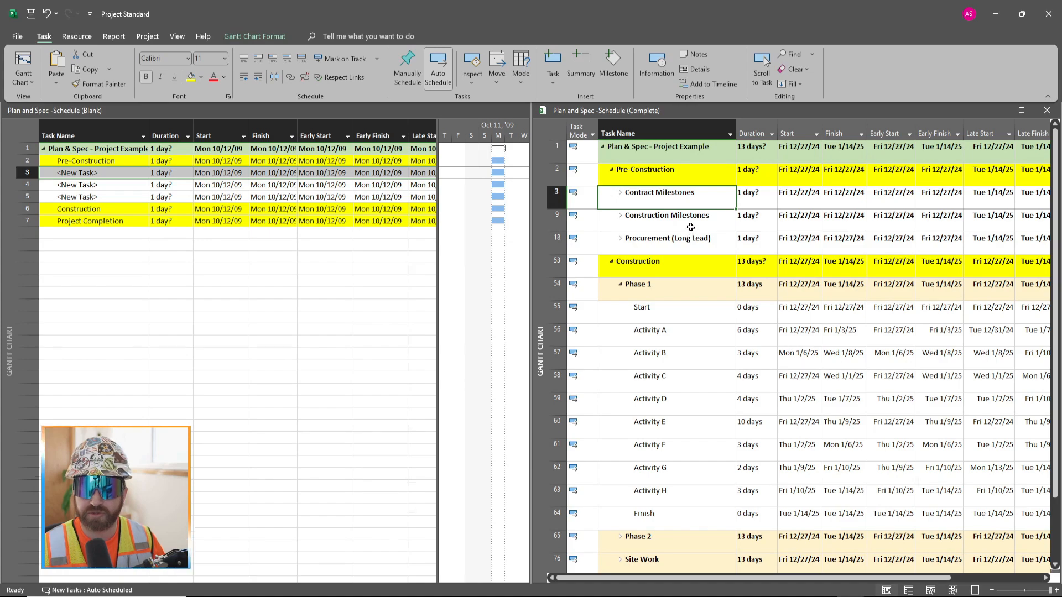
{"action": "left_click", "coordinate": [691, 227]}
{"action": "left_click", "coordinate": [671, 246]}
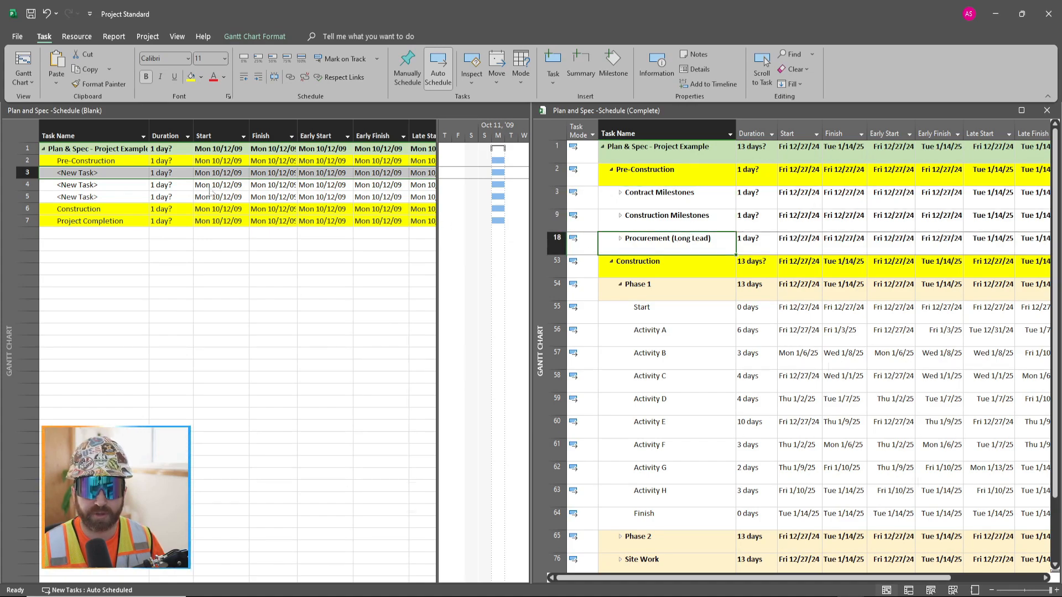
Name the first new task beneath Pre-Construction in the blank schedule Contract Milestones
{"action": "double_click", "coordinate": [116, 177]}
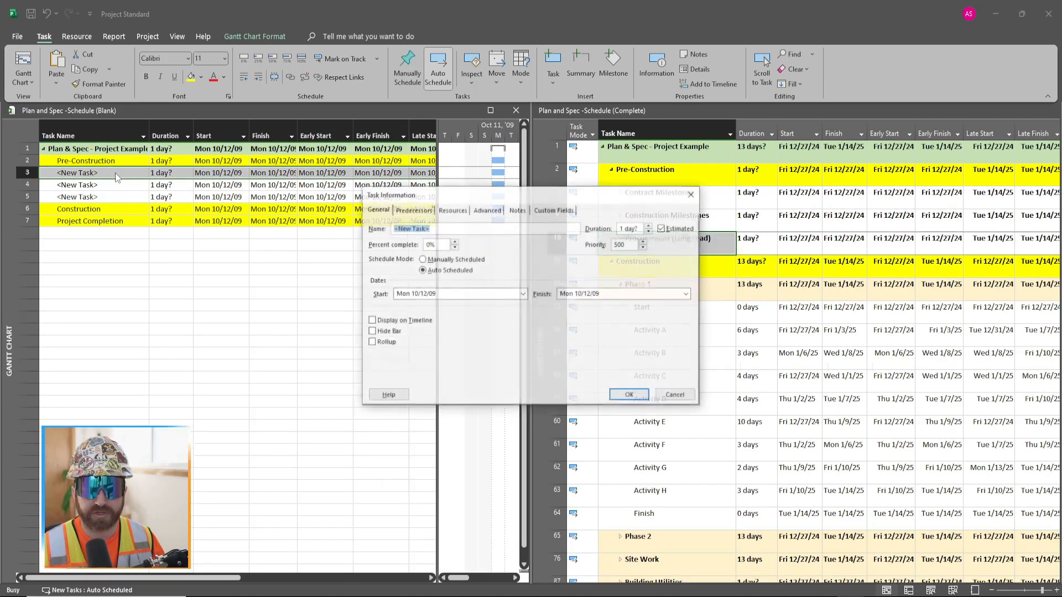
{"action": "left_click_drag", "start_coordinate": [493, 200], "coordinate": [325, 263]}
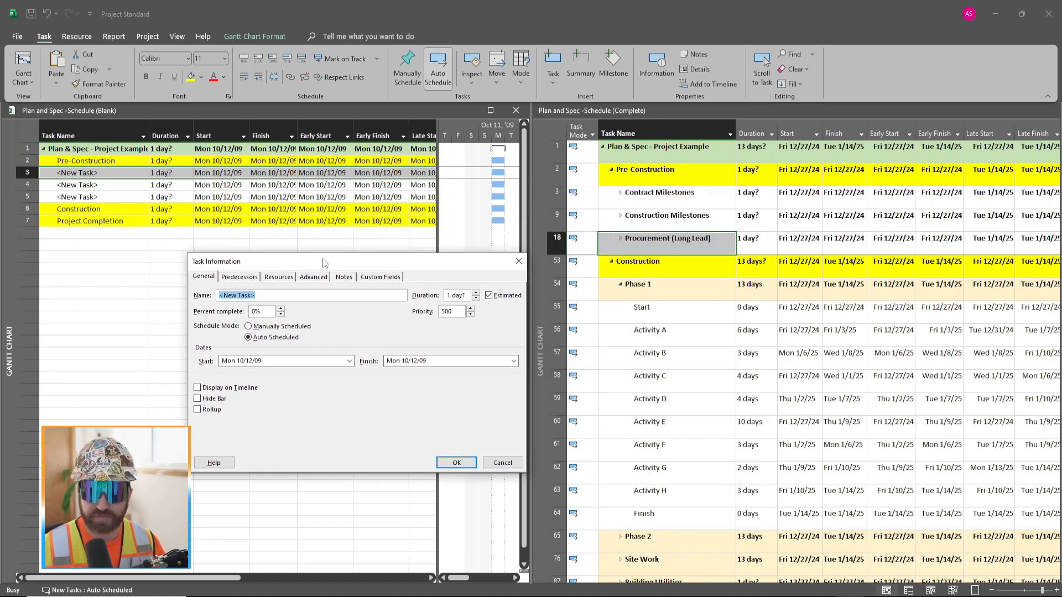
{"action": "type", "text": "Contrac"}
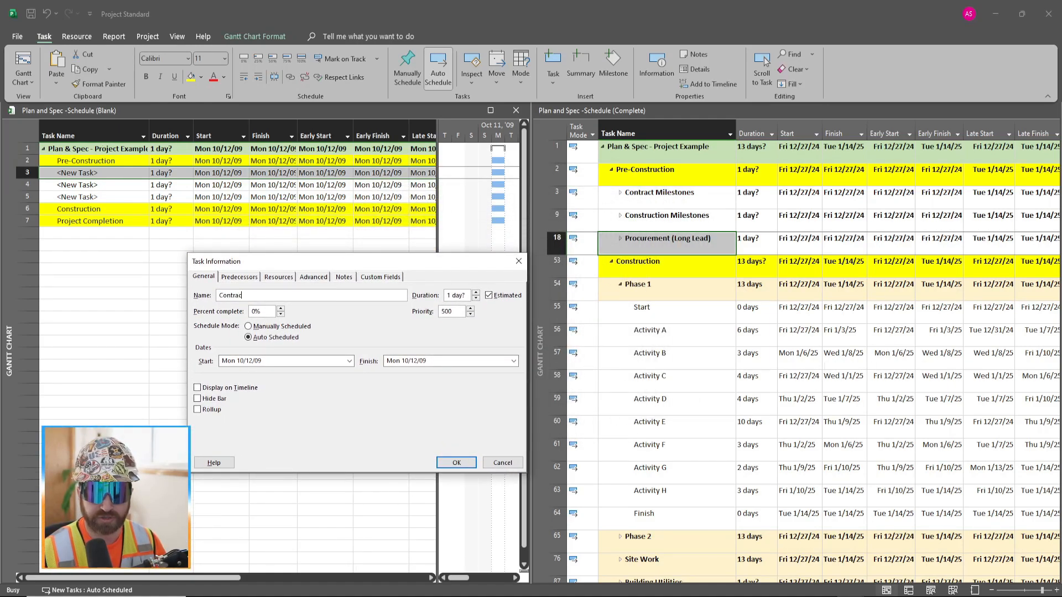
{"action": "type", "text": "t Milestones"}
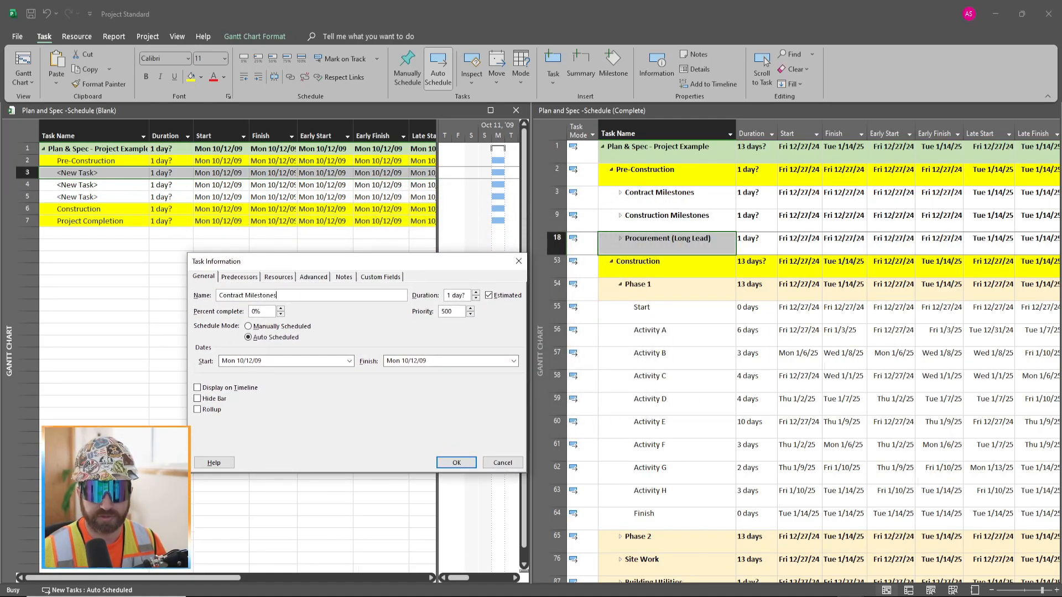
{"action": "left_click", "coordinate": [456, 463]}
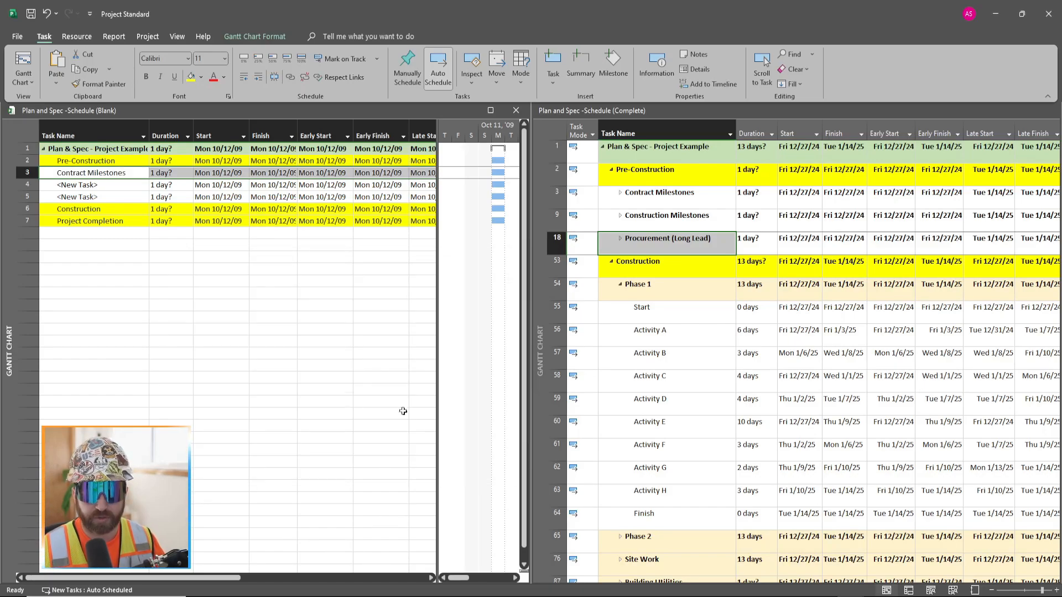
Rename the new task directly below Contract Milestones as Construction Milestones
{"action": "left_click", "coordinate": [103, 187]}
{"action": "left_click", "coordinate": [104, 187]}
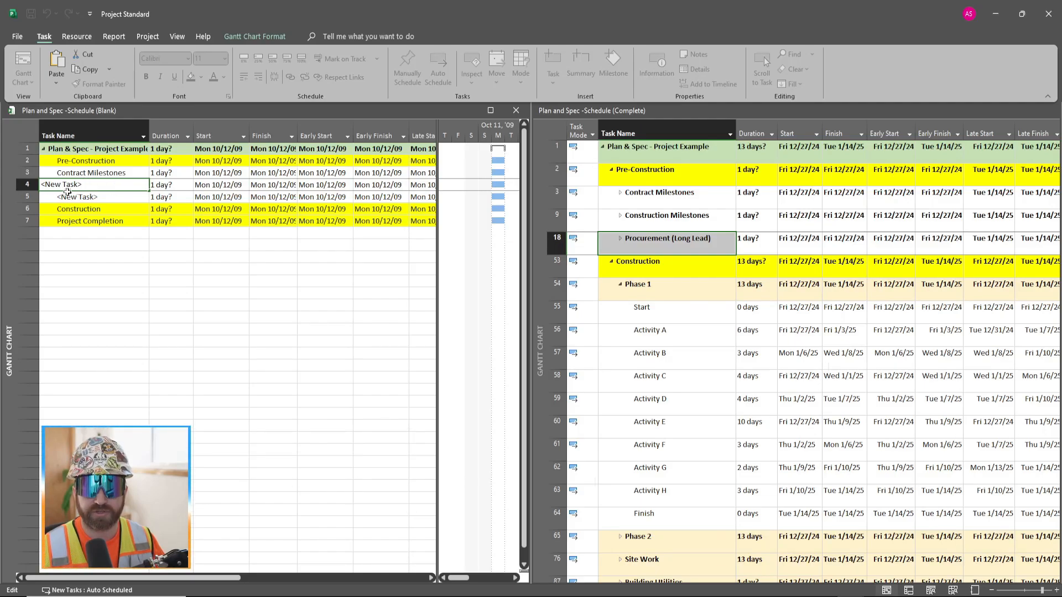
{"action": "left_click_drag", "start_coordinate": [89, 187], "coordinate": [41, 187]}
{"action": "type", "text": "Con"}
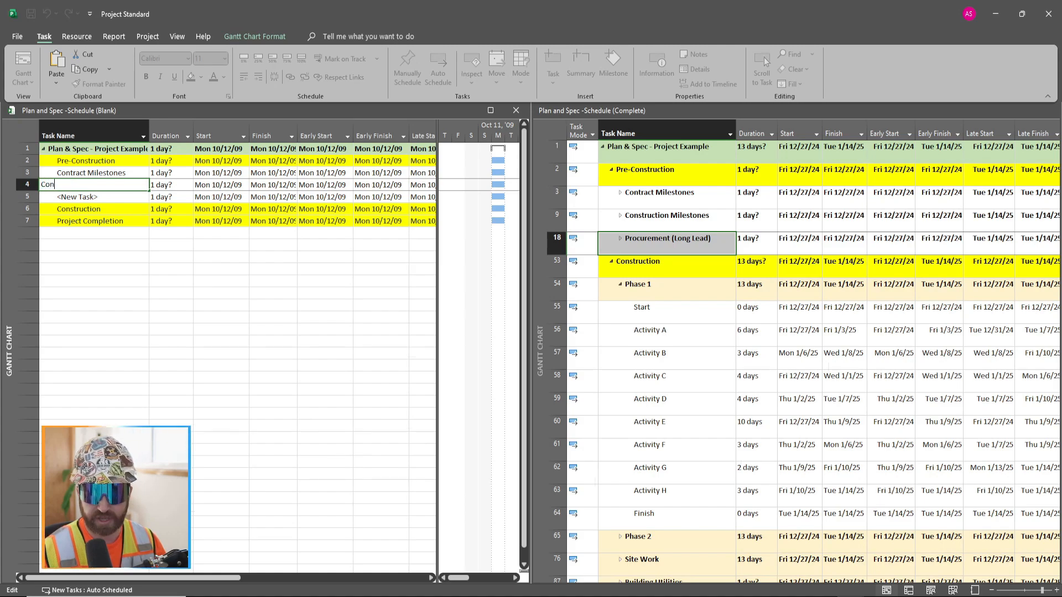
{"action": "type", "text": "struction Milestones"}
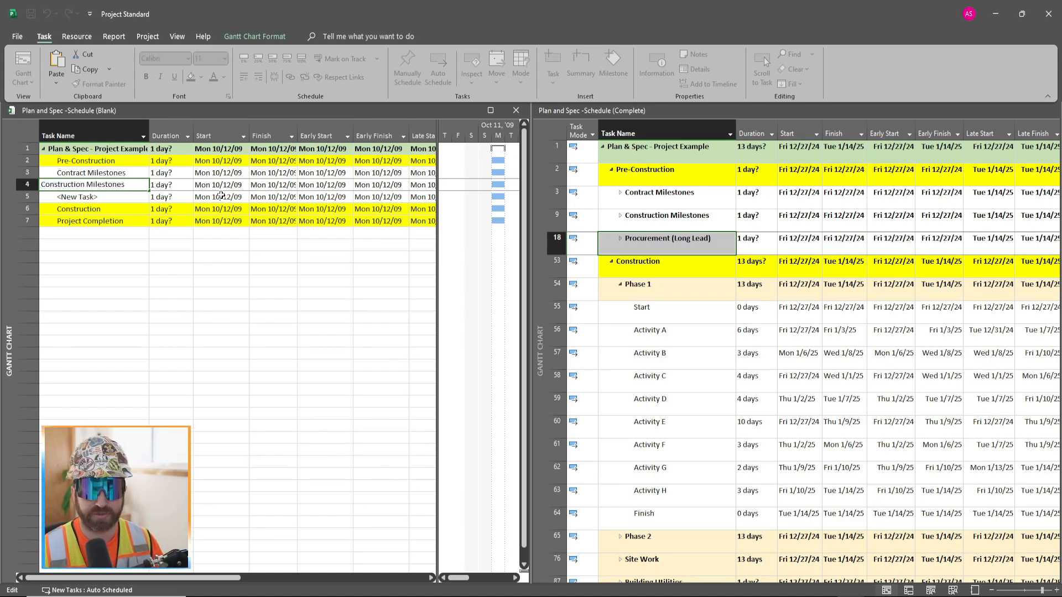
Rename the remaining new task above Construction as Procurement (Long Lead)
{"action": "left_click", "coordinate": [101, 197]}
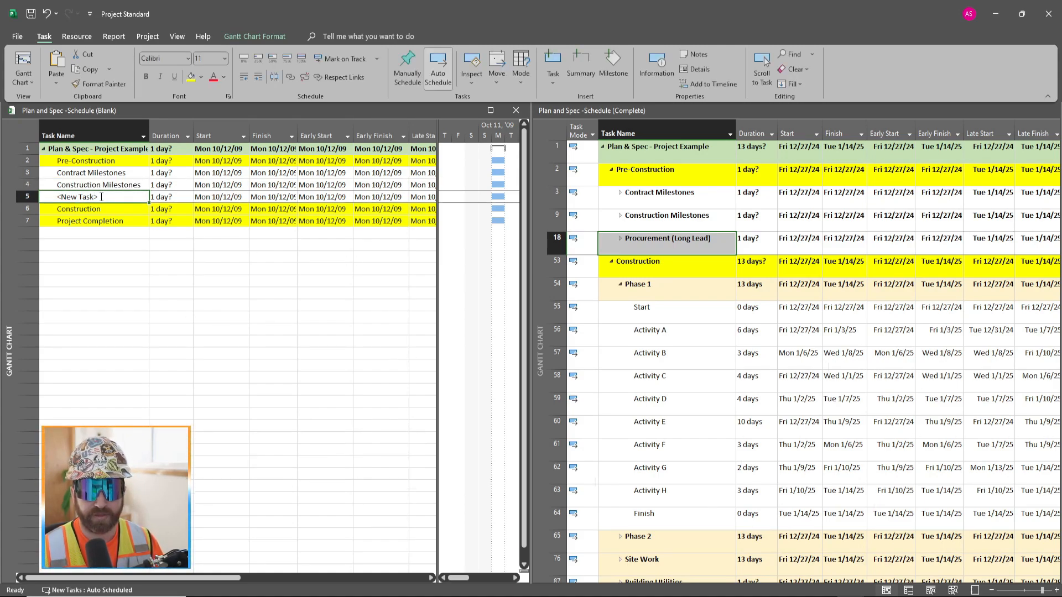
{"action": "left_click", "coordinate": [102, 197]}
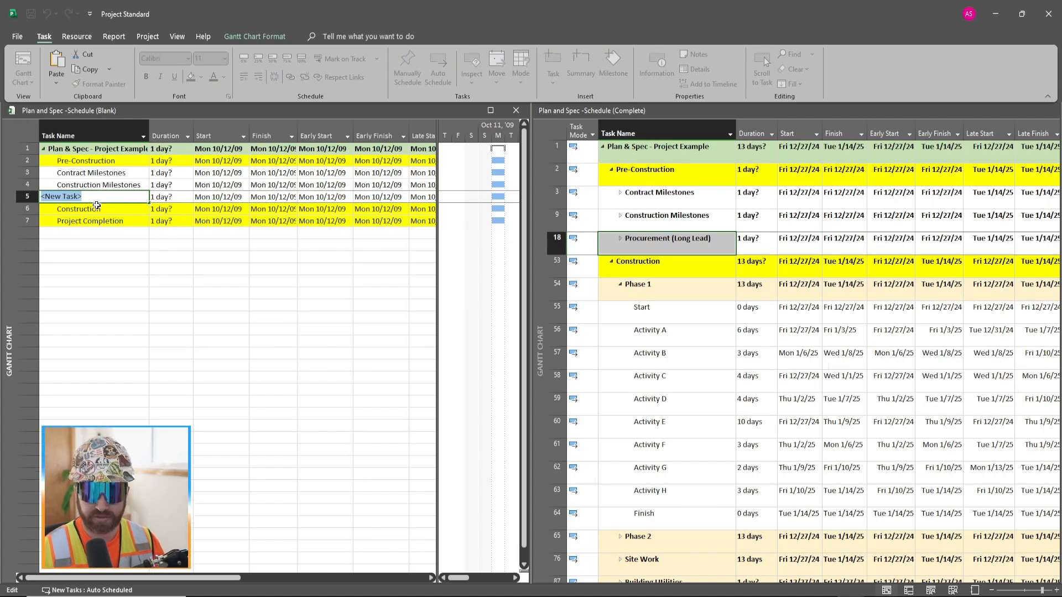
{"action": "type", "text": "Procurem"}
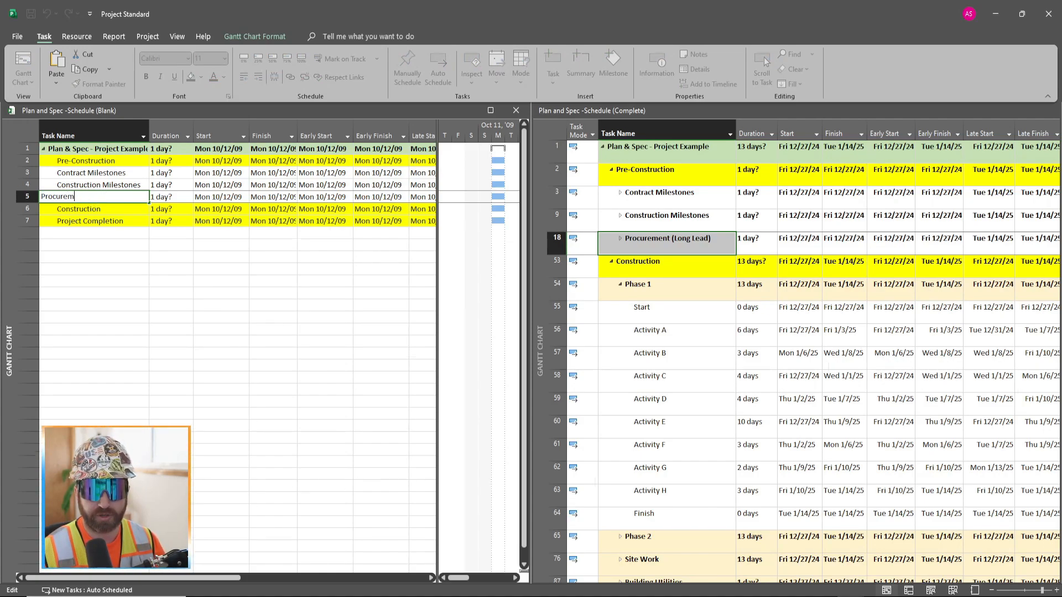
{"action": "type", "text": "ent (Long Lead"}
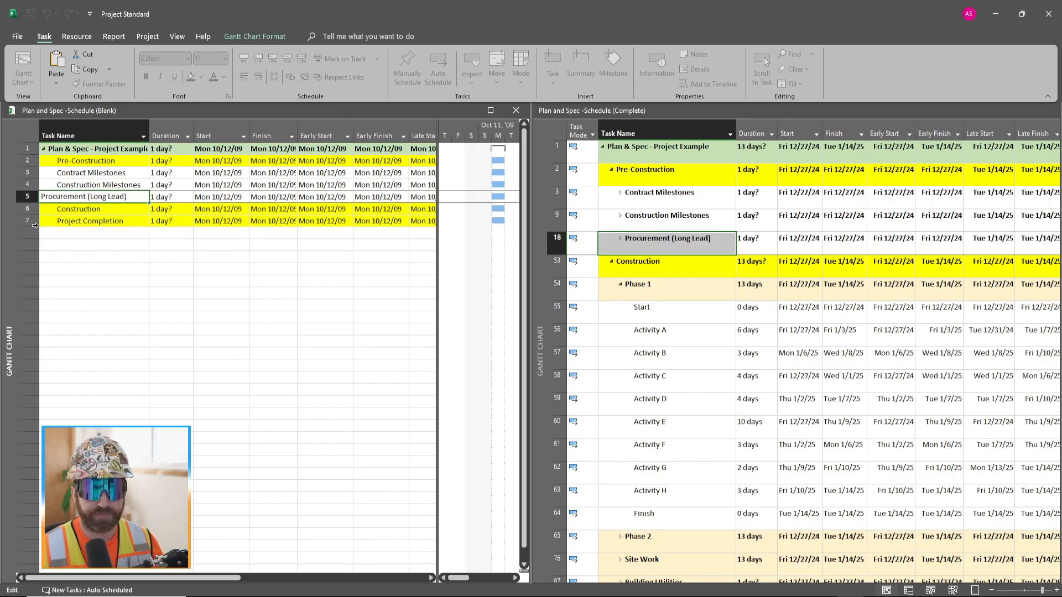
{"action": "key", "text": "Return"}
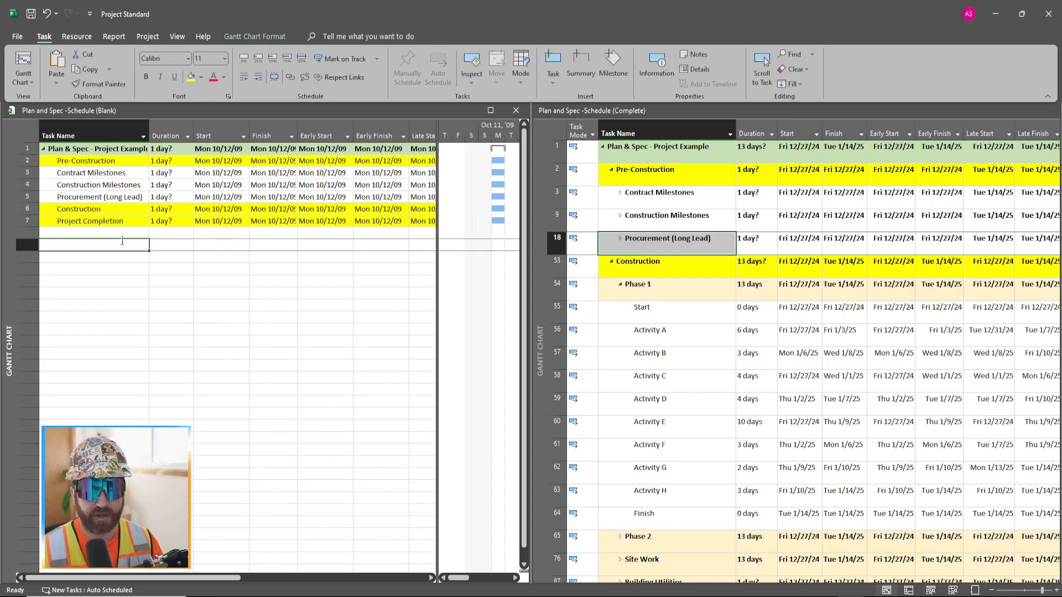
Indent Contract Milestones, Construction Milestones and Procurement (Long Lead) one level beneath Pre-Construction in the blank schedule
{"action": "left_click", "coordinate": [98, 174]}
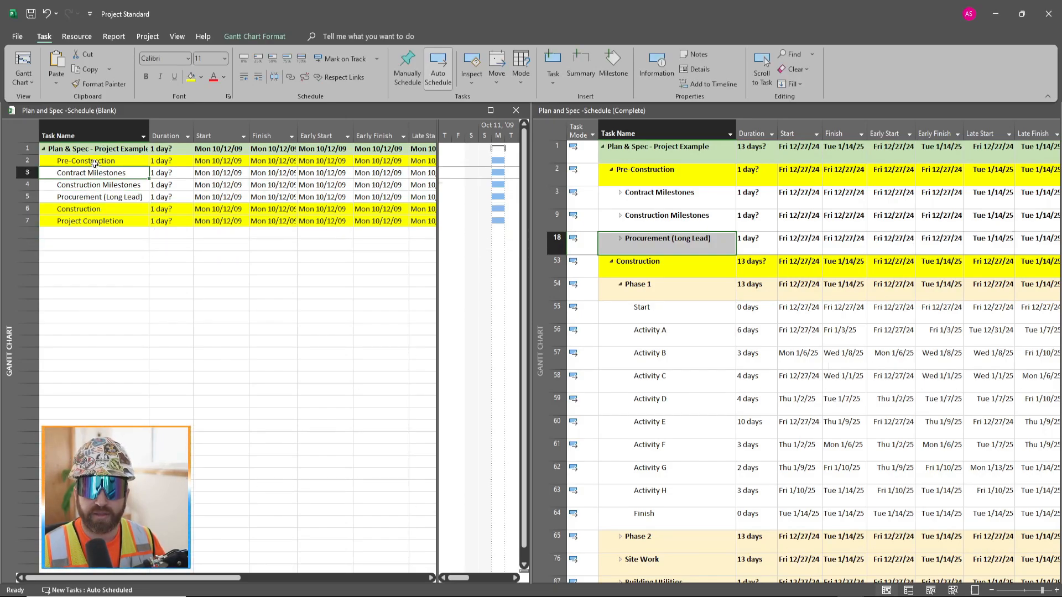
{"action": "left_click", "coordinate": [92, 162]}
{"action": "left_click", "coordinate": [99, 172]}
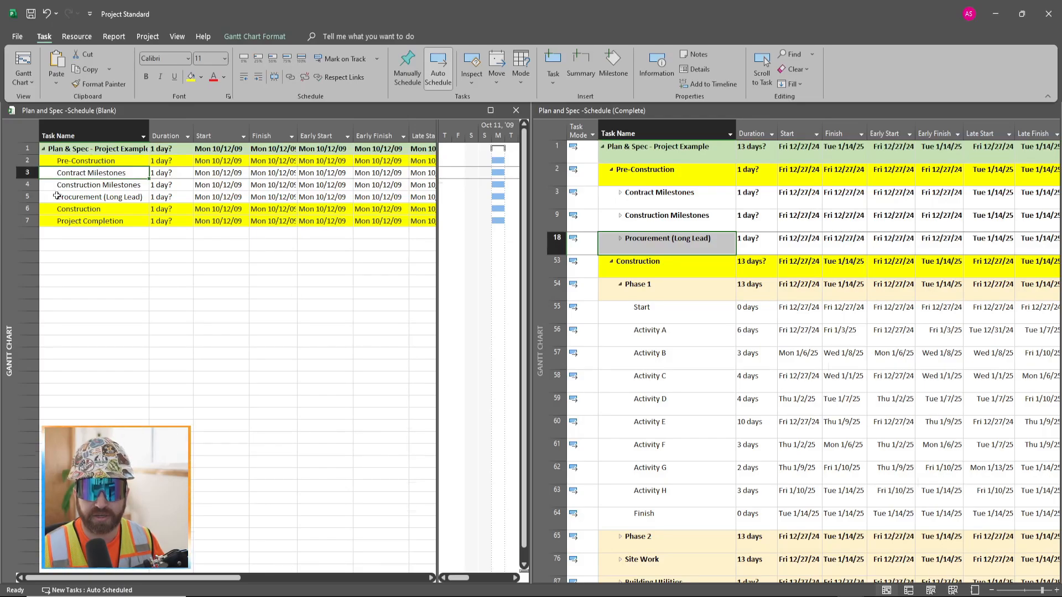
{"action": "left_click_drag", "start_coordinate": [31, 197], "coordinate": [28, 173]}
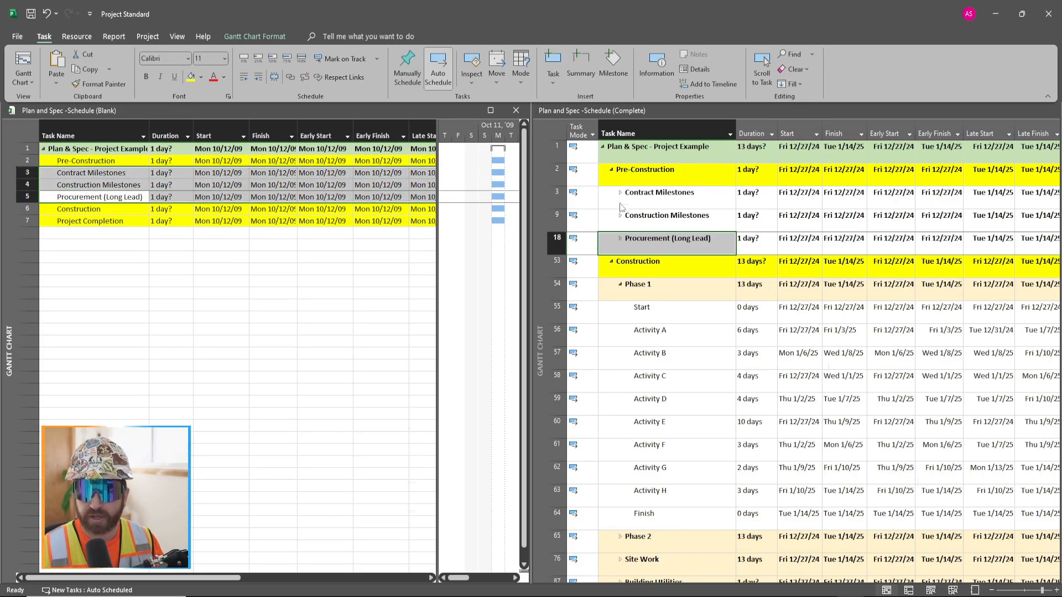
{"action": "left_click", "coordinate": [612, 171]}
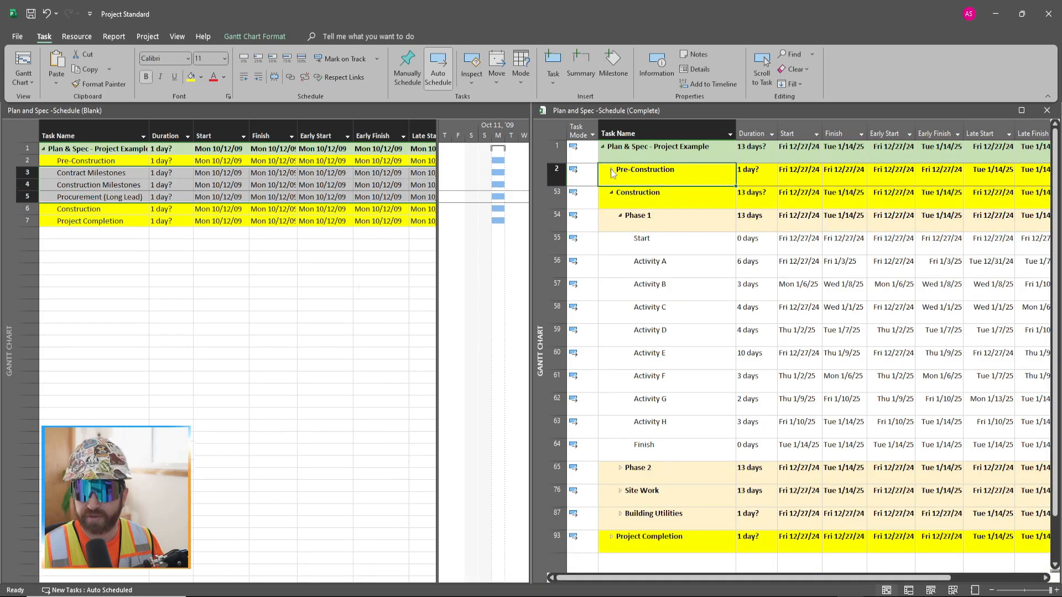
{"action": "left_click", "coordinate": [612, 170]}
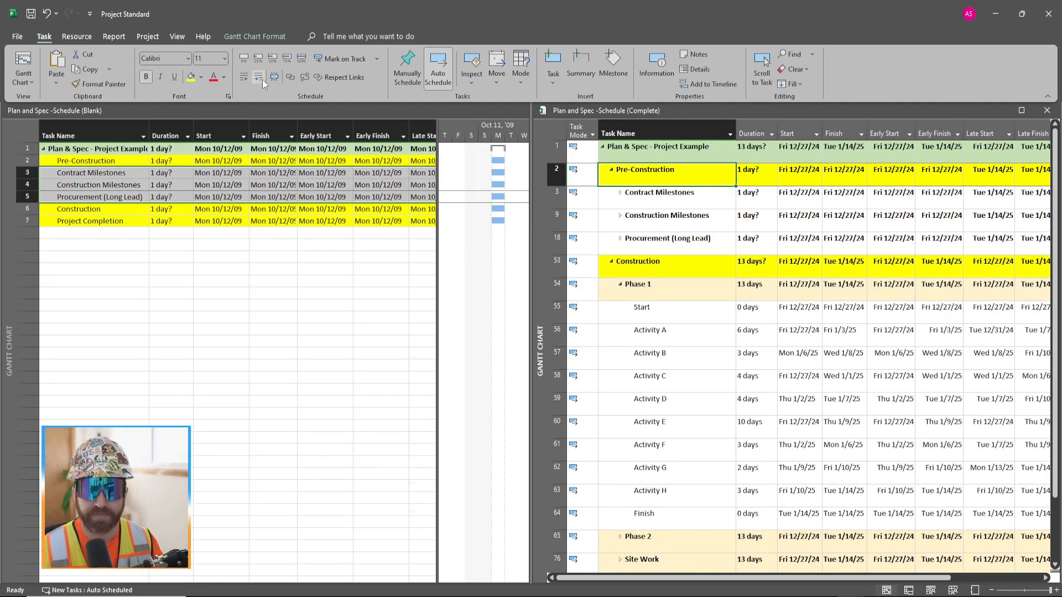
{"action": "left_click", "coordinate": [30, 173]}
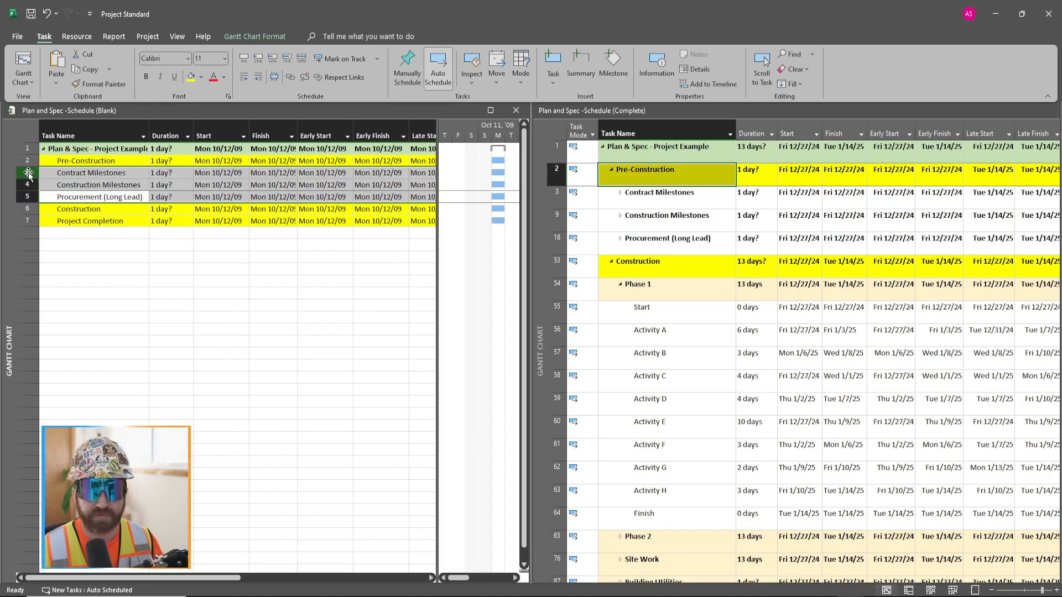
{"action": "left_click", "coordinate": [90, 230]}
{"action": "left_click_drag", "start_coordinate": [26, 173], "coordinate": [26, 197]}
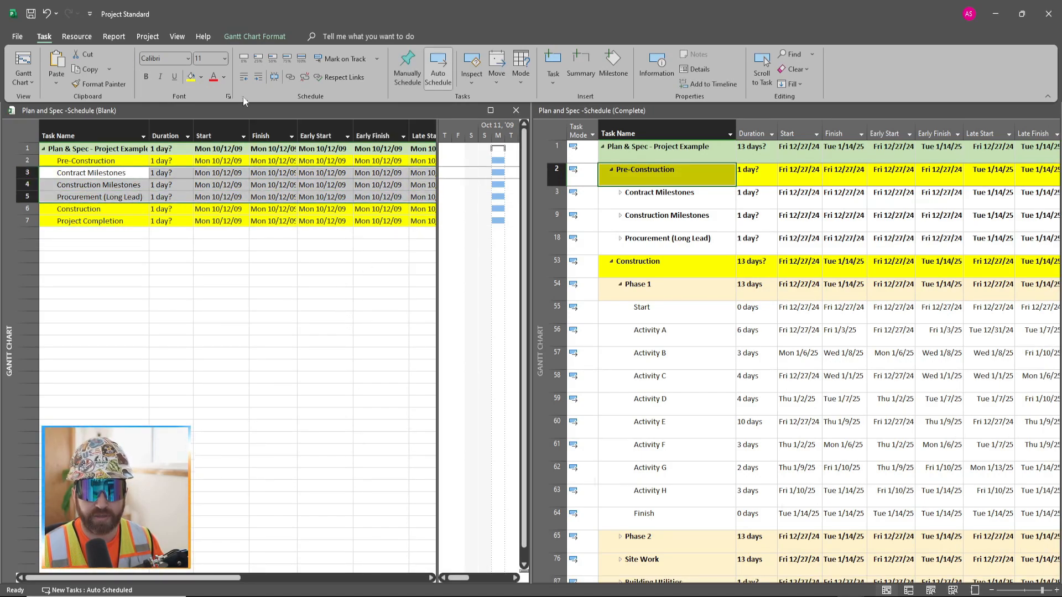
{"action": "left_click", "coordinate": [258, 77]}
{"action": "left_click", "coordinate": [138, 280]}
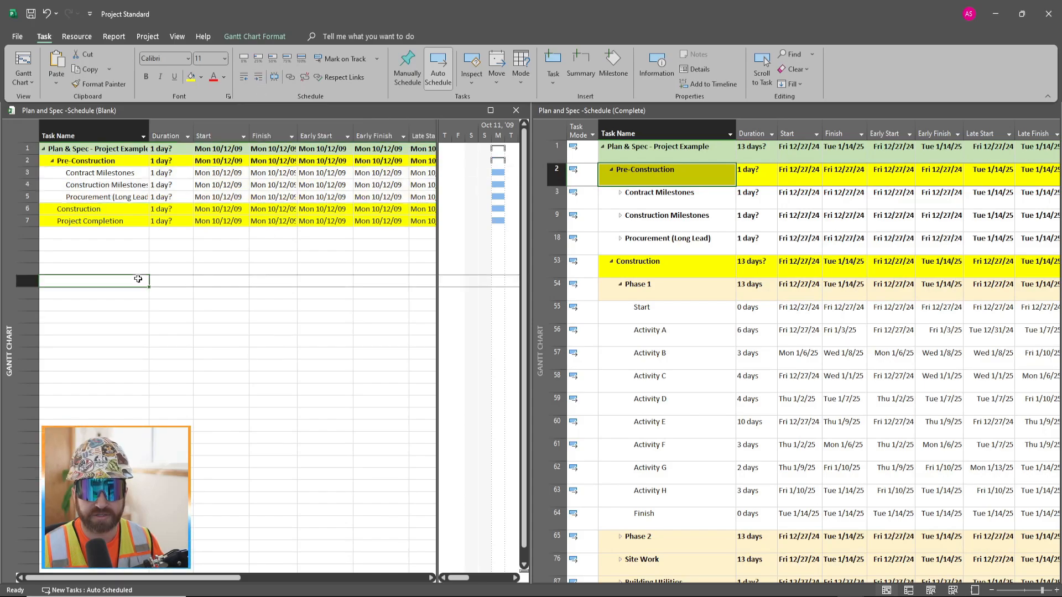
Review the three Pre-Construction subtasks in the blank schedule, collapsing and re-expanding their summary task
{"action": "left_click", "coordinate": [88, 173]}
{"action": "key", "text": "Down"}
{"action": "key", "text": "Down"}
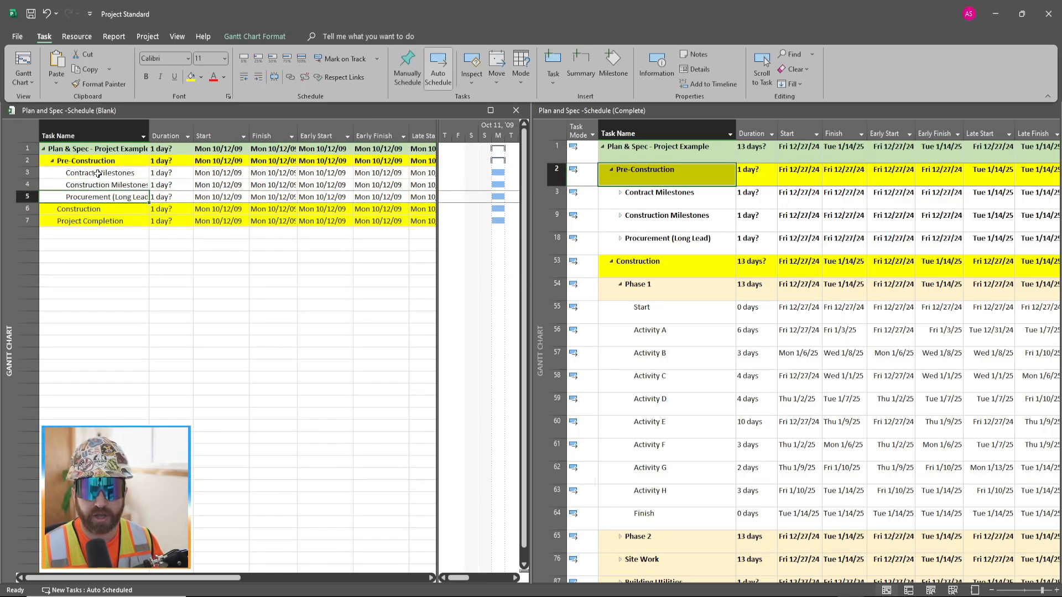
{"action": "key", "text": "Up"}
{"action": "key", "text": "Up"}
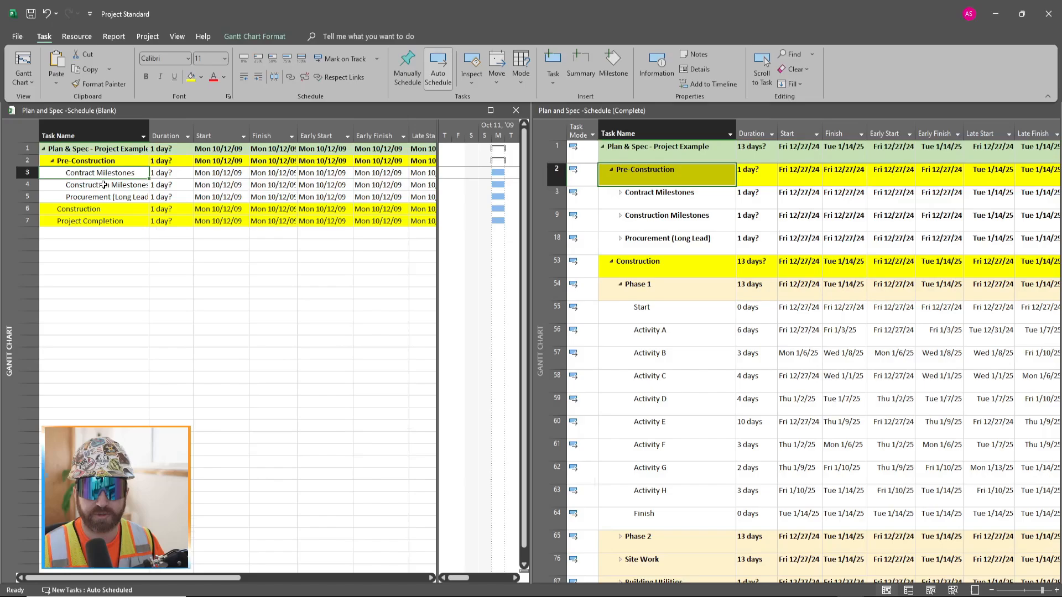
{"action": "left_click", "coordinate": [52, 161]}
{"action": "left_click", "coordinate": [52, 161]}
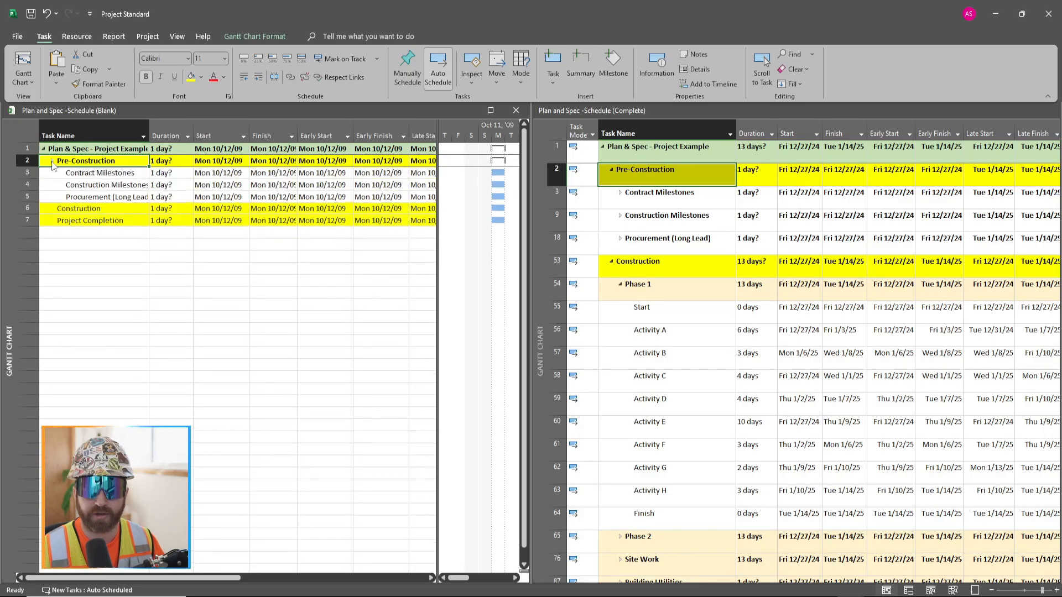
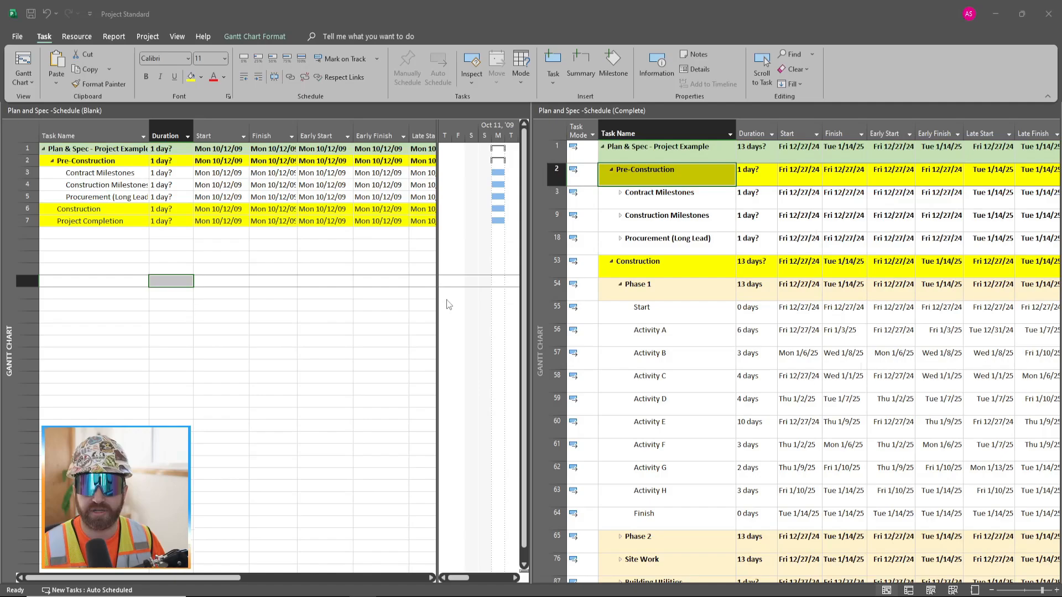
Copy the Phase 1 task rows from Start through Finish in the completed schedule
{"action": "left_click", "coordinate": [562, 311]}
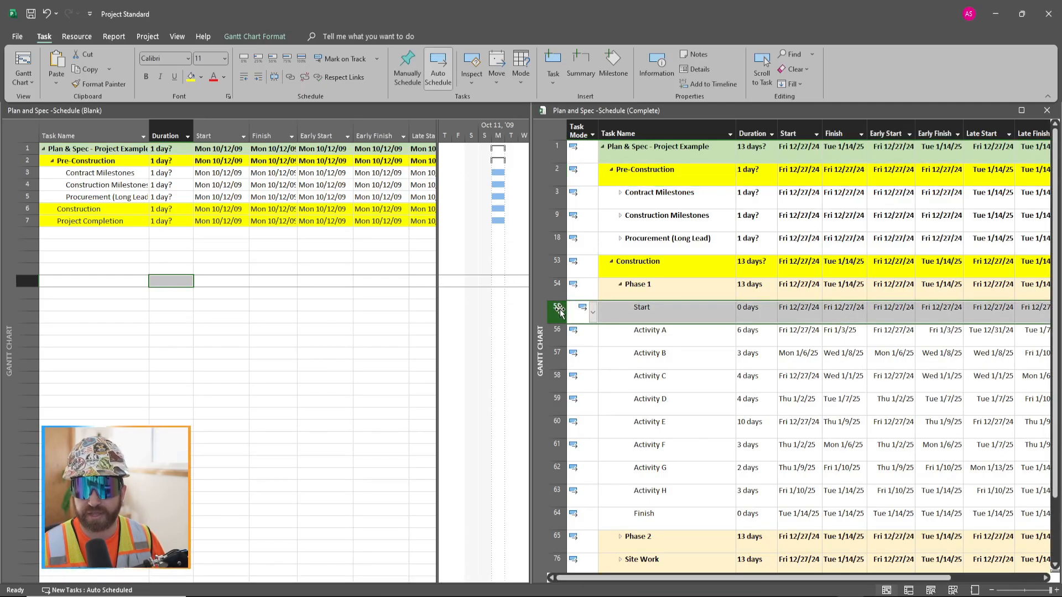
{"action": "left_click", "coordinate": [557, 514], "text": "shift"}
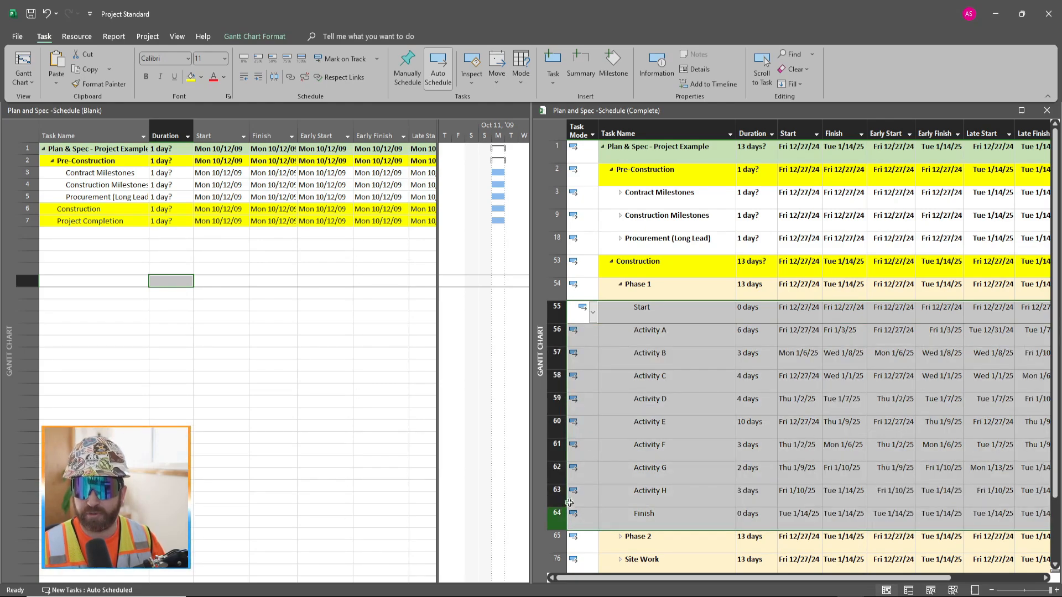
{"action": "right_click", "coordinate": [562, 338]}
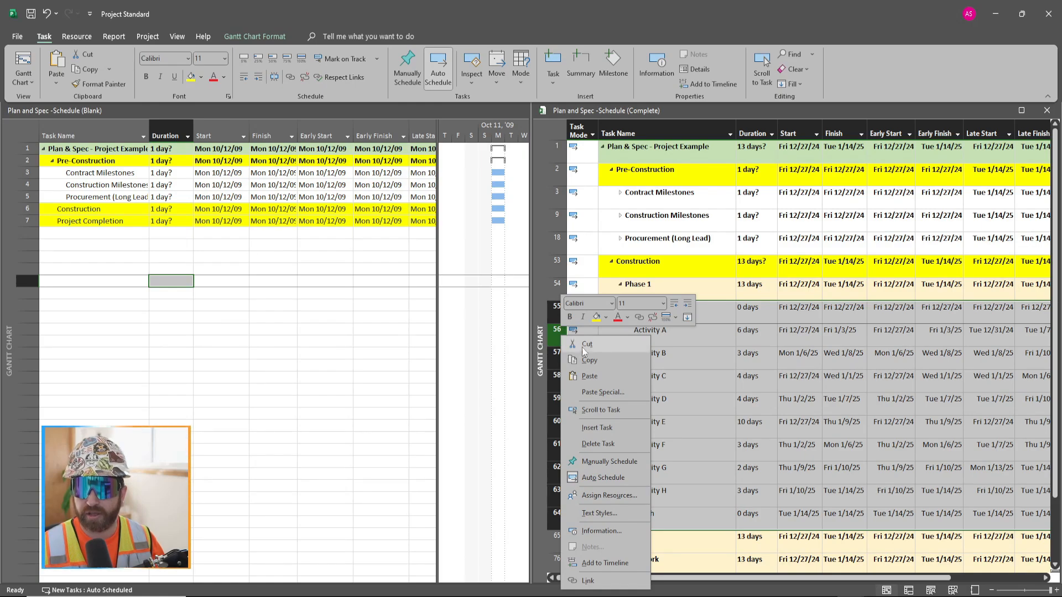
{"action": "left_click", "coordinate": [592, 360]}
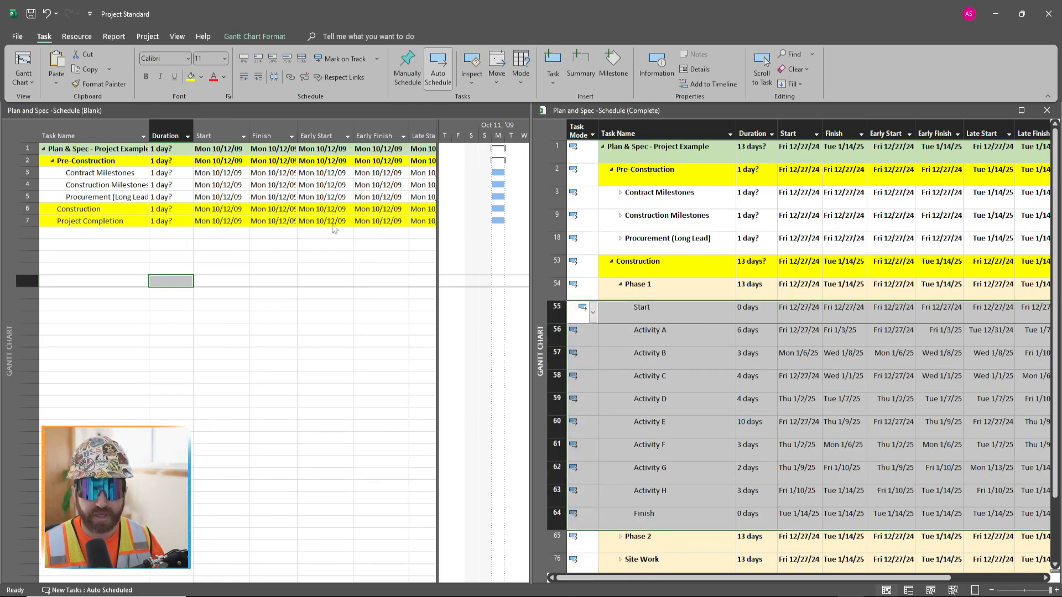
Paste the copied Start through Finish tasks above Project Completion in the blank schedule
{"action": "left_click", "coordinate": [28, 219]}
{"action": "right_click", "coordinate": [31, 221]}
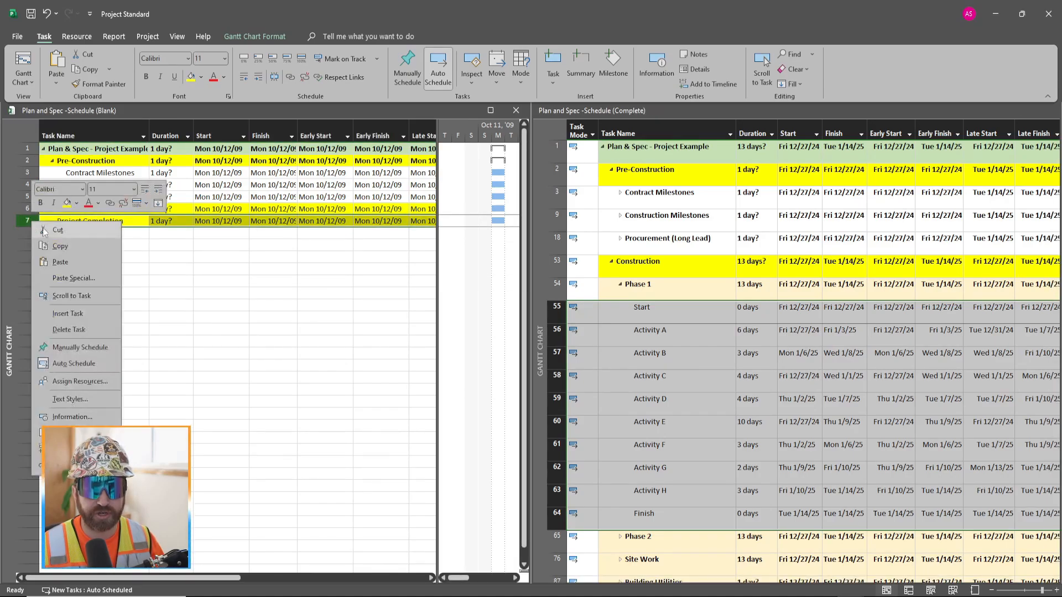
{"action": "left_click", "coordinate": [77, 261]}
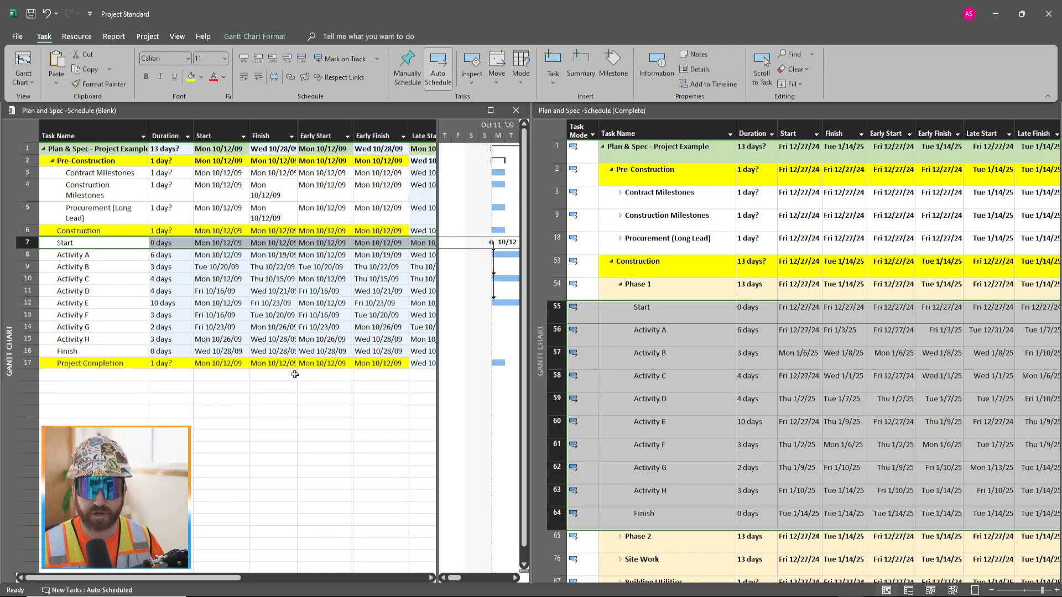
Review the pasted tasks' date columns through Total Slack and undo the paste
{"action": "left_click_drag", "start_coordinate": [221, 579], "coordinate": [288, 580]}
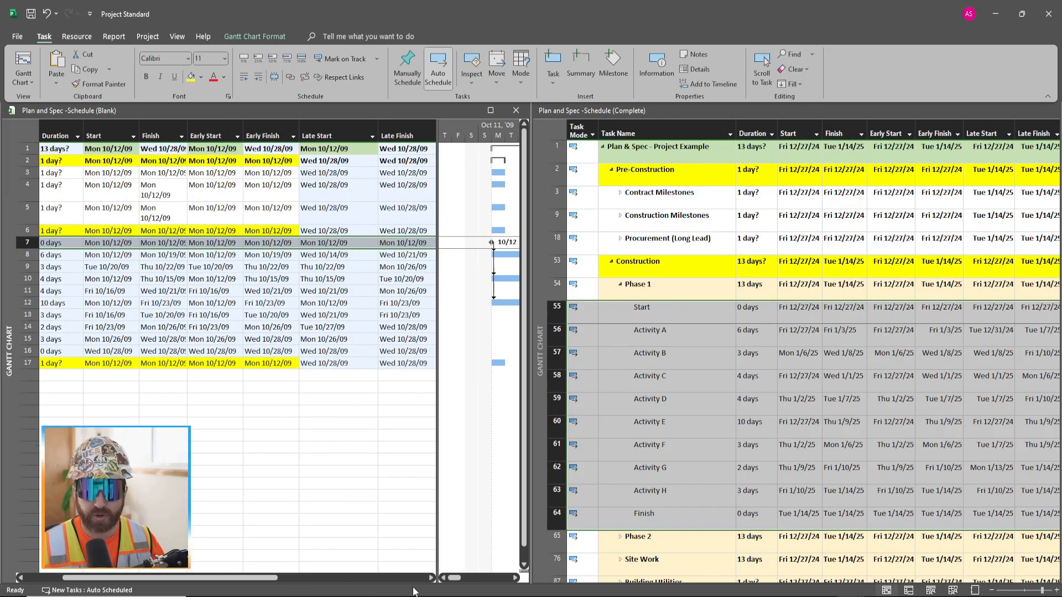
{"action": "left_click", "coordinate": [431, 579]}
{"action": "left_click", "coordinate": [431, 578]}
{"action": "left_click", "coordinate": [432, 578]}
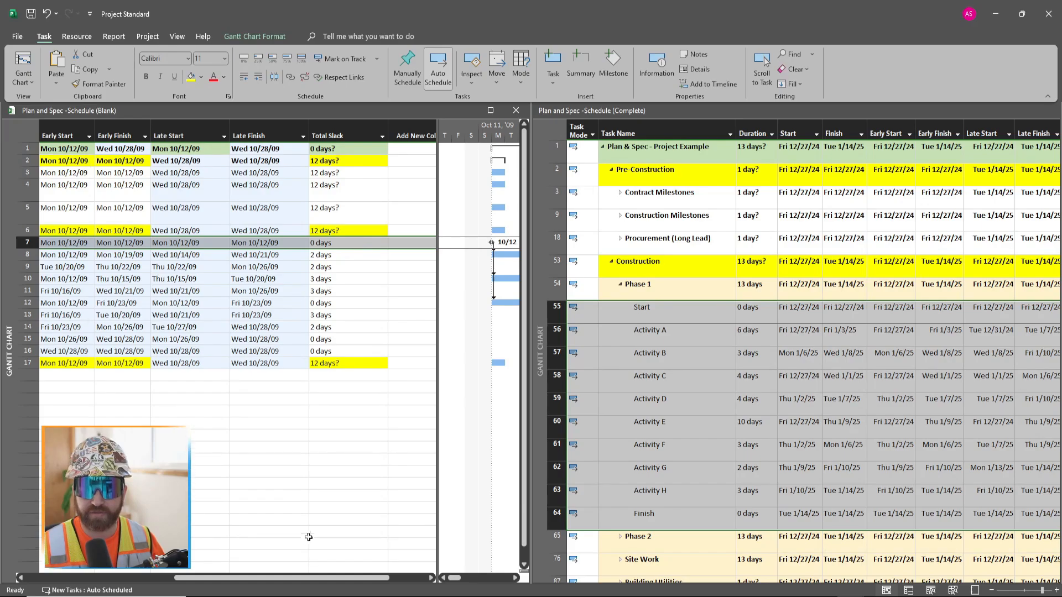
{"action": "scroll", "coordinate": [254, 535], "scroll_direction": "left", "scroll_amount": 3}
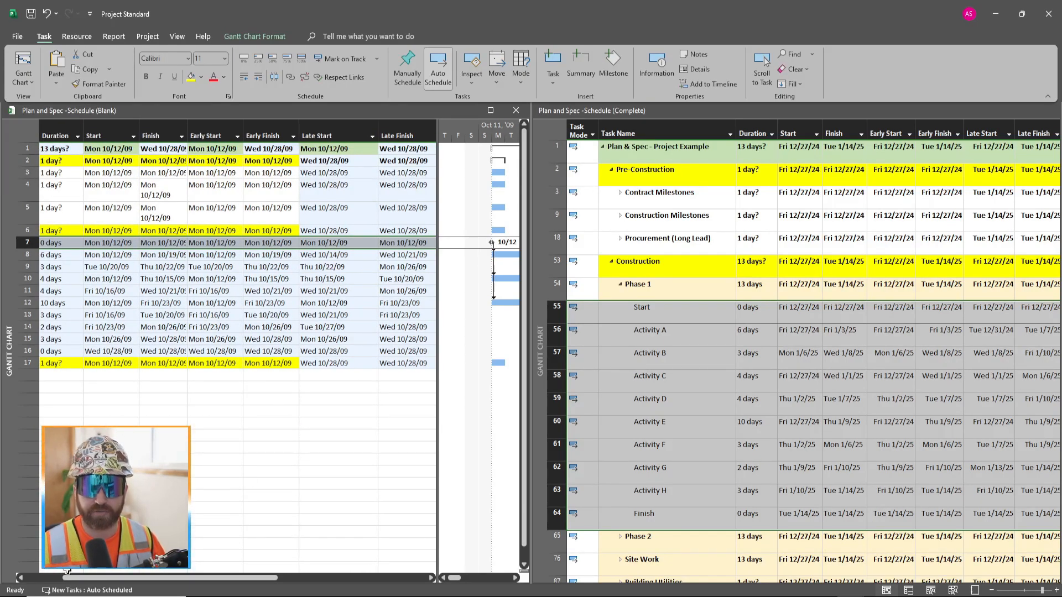
{"action": "left_click", "coordinate": [21, 578]}
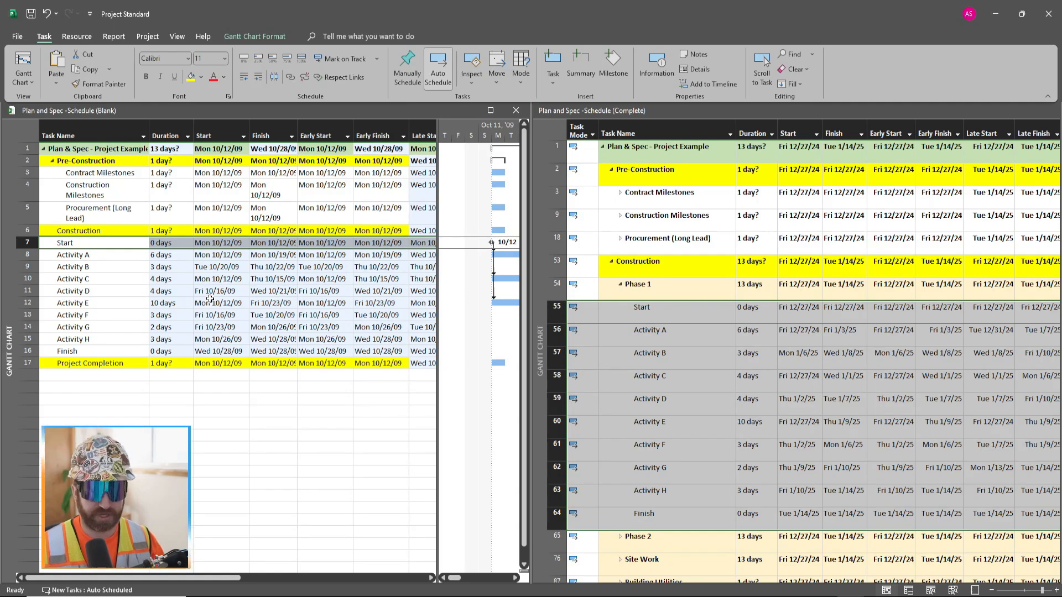
{"action": "key", "text": "ctrl+z"}
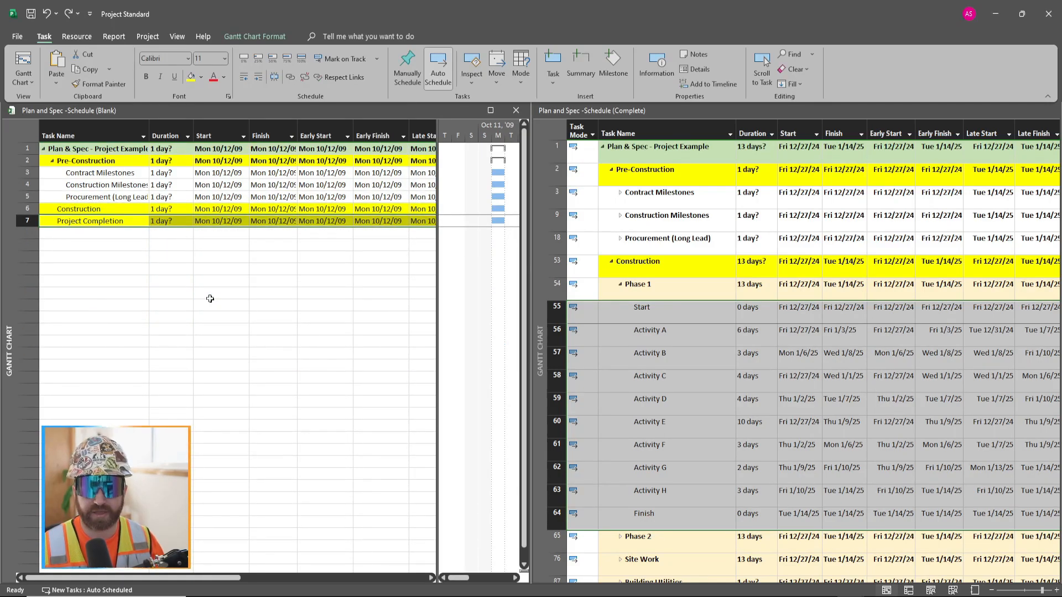
Insert a task named Phase 1 above Project Completion and indent it beneath Construction
{"action": "right_click", "coordinate": [32, 222]}
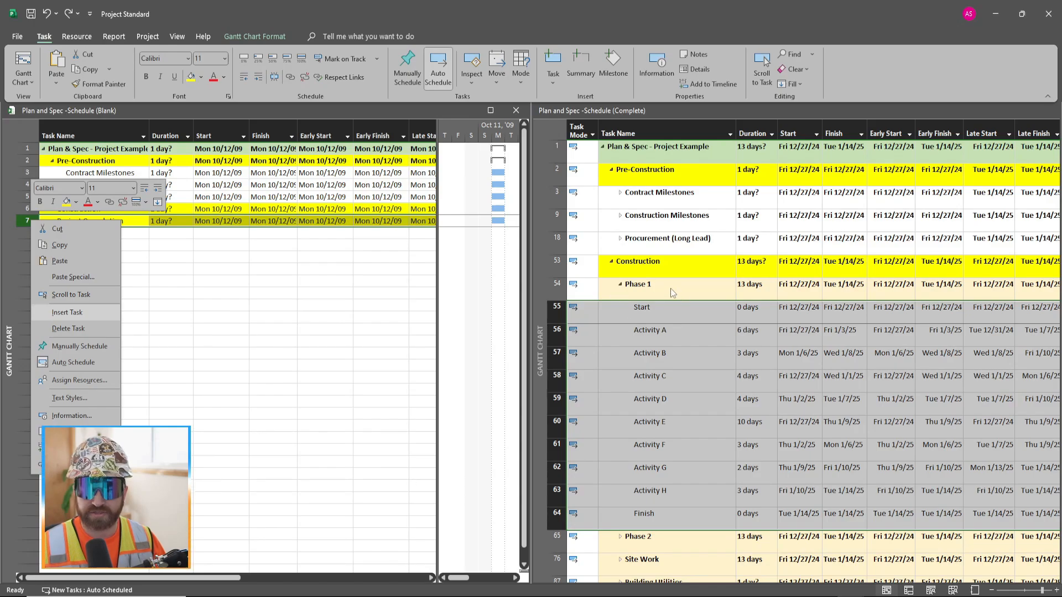
{"action": "left_click", "coordinate": [93, 316]}
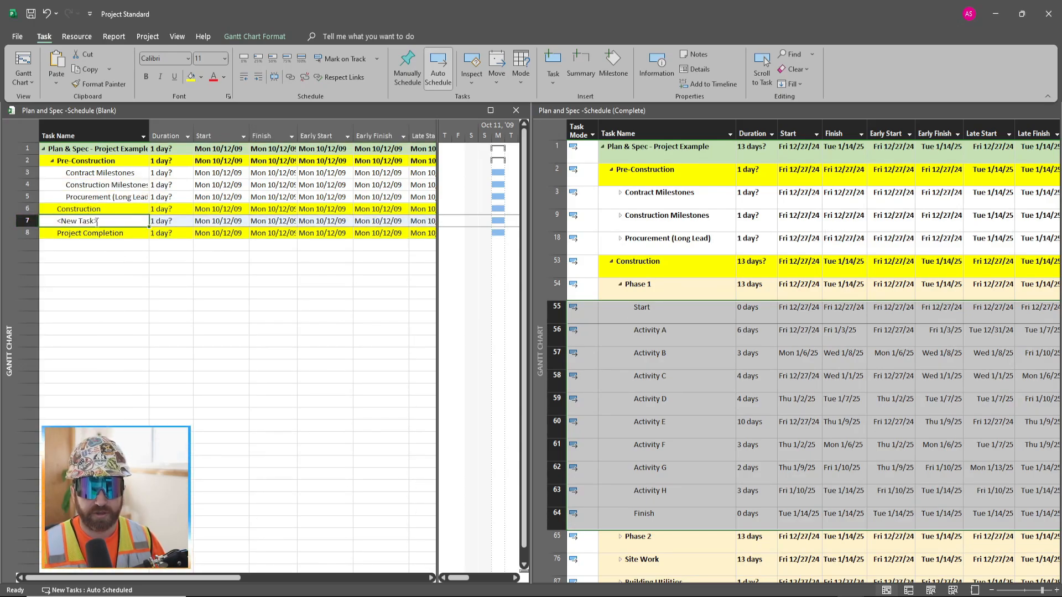
{"action": "type", "text": "P"}
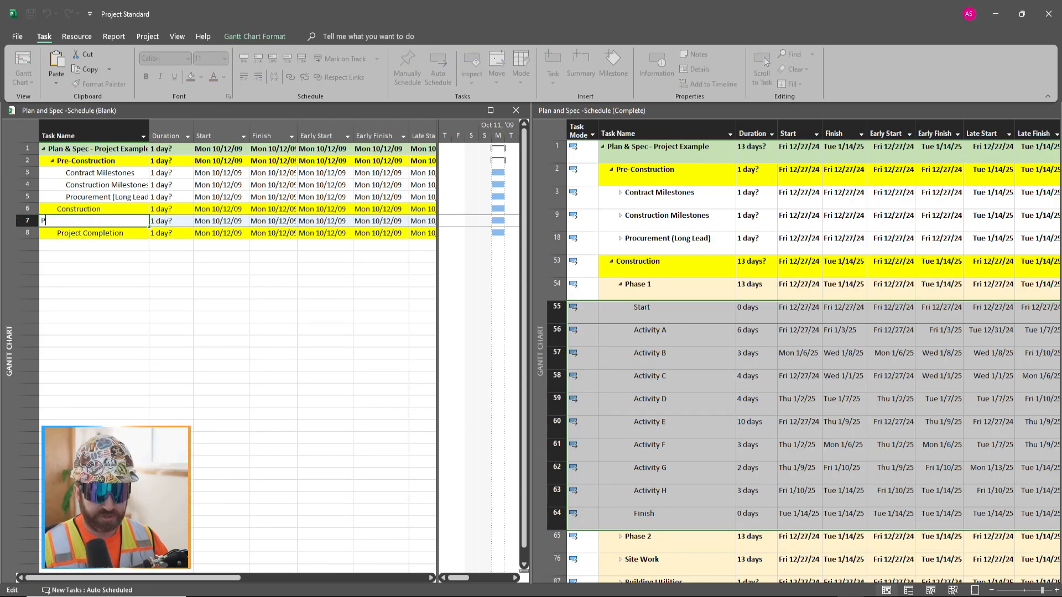
{"action": "type", "text": "hase 1"}
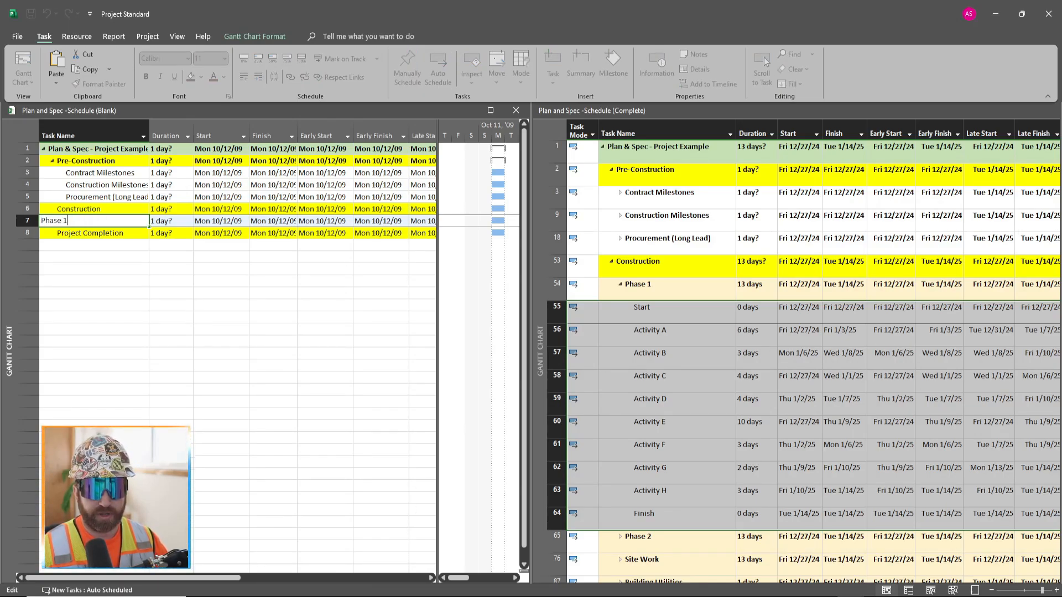
{"action": "key", "text": "Return"}
{"action": "left_click", "coordinate": [96, 226]}
{"action": "key", "text": "alt+shift+Right"}
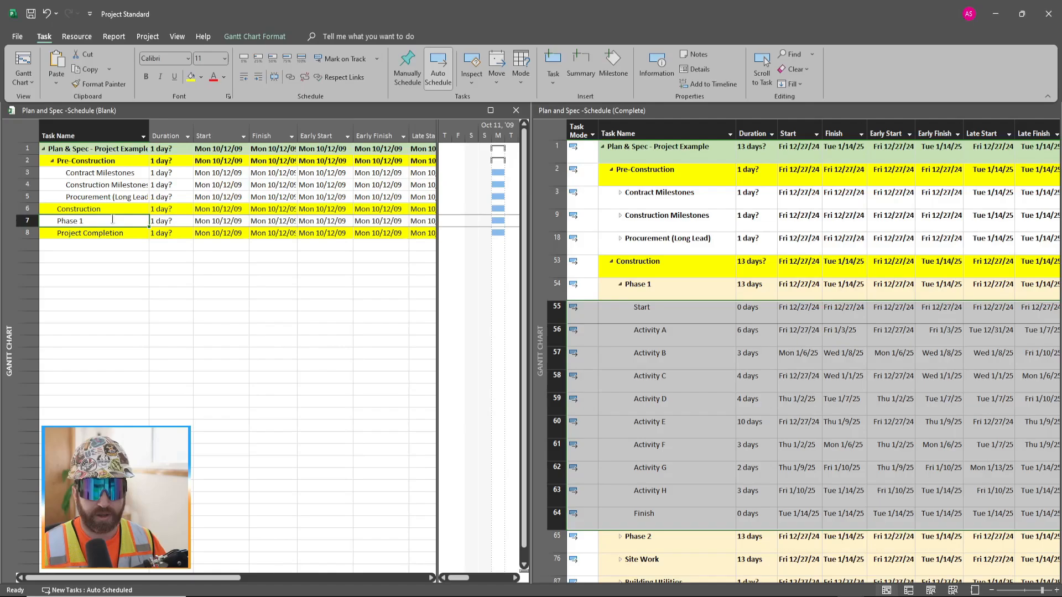
Insert a task named Phase 2 directly below Phase 1 in the blank schedule
{"action": "right_click", "coordinate": [42, 232]}
{"action": "left_click", "coordinate": [98, 299]}
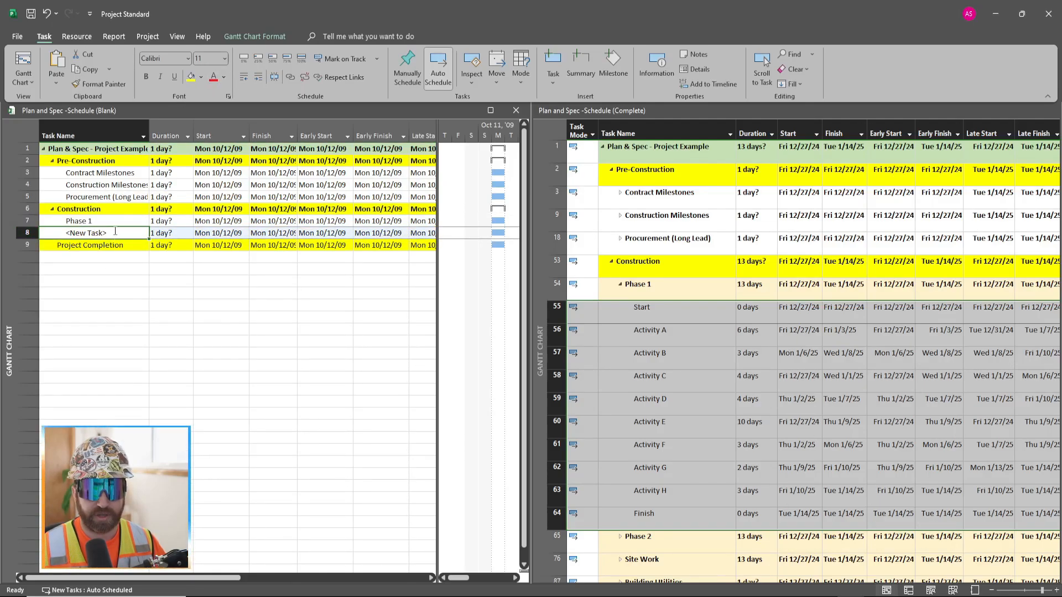
{"action": "type", "text": "Pha"}
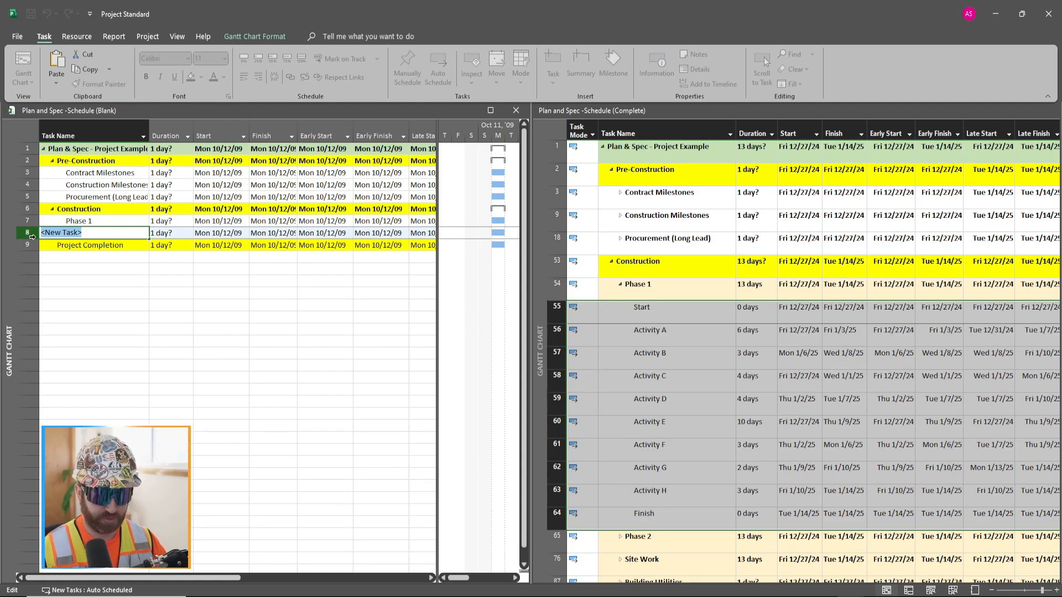
{"action": "type", "text": "se 2"}
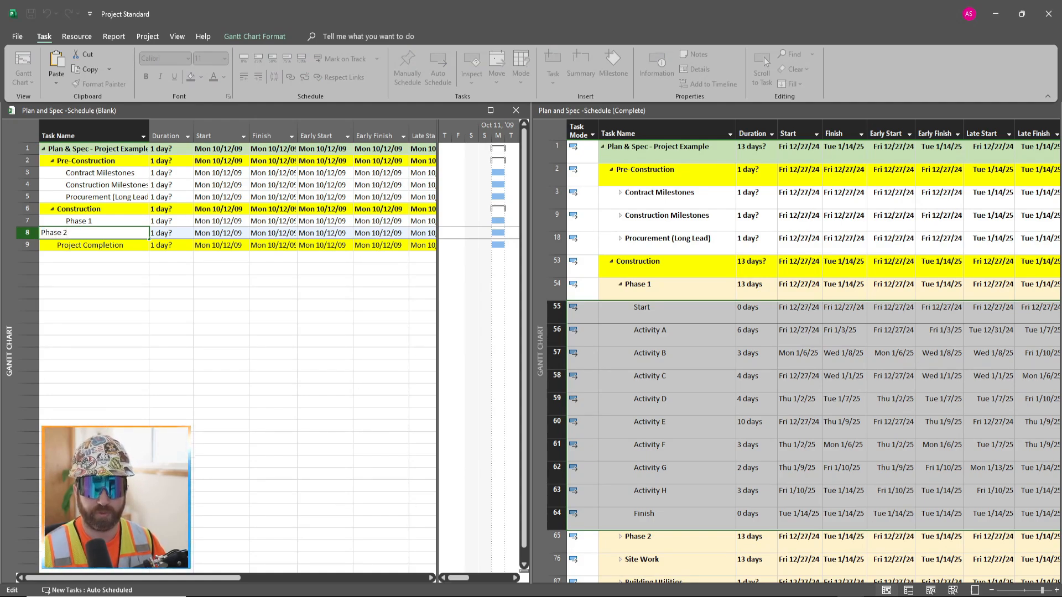
{"action": "key", "text": "Return"}
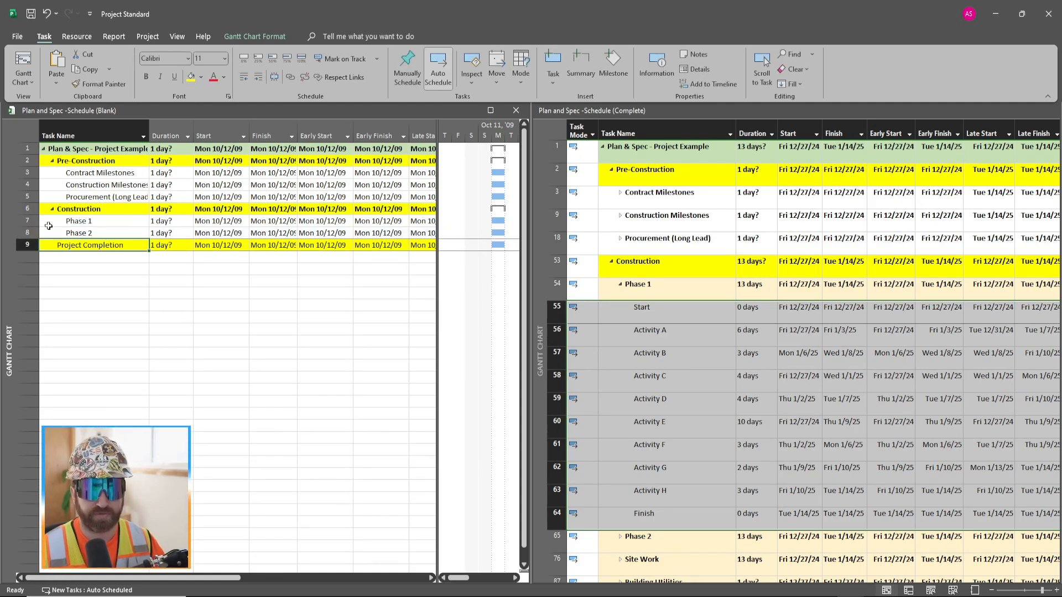
Fill the Phase 1 and Phase 2 rows with a light orange background color
{"action": "left_click_drag", "start_coordinate": [27, 221], "coordinate": [28, 233]}
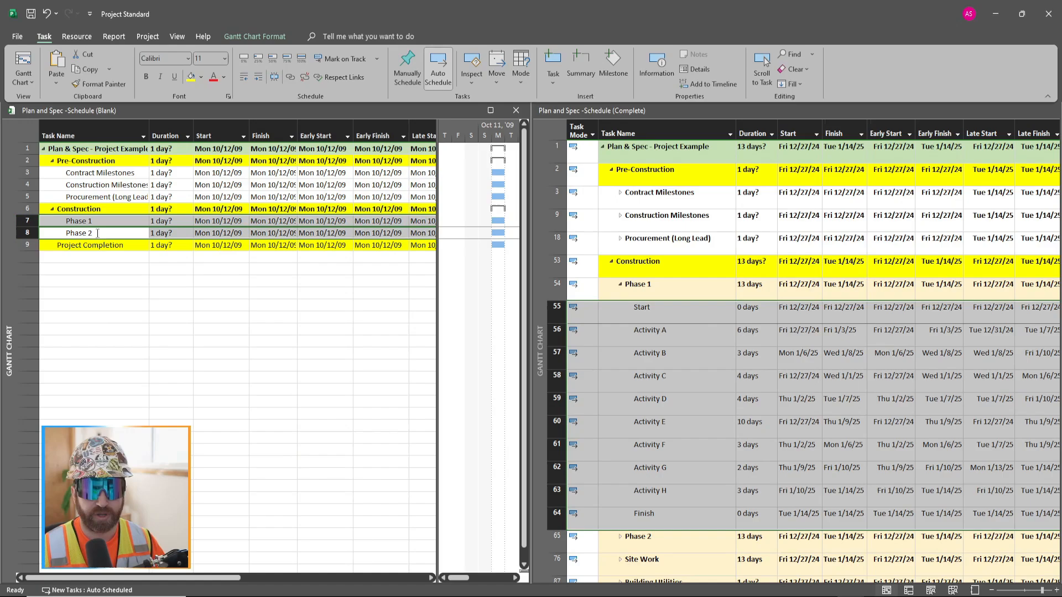
{"action": "left_click", "coordinate": [201, 77]}
{"action": "left_click", "coordinate": [273, 133]}
{"action": "left_click", "coordinate": [238, 293]}
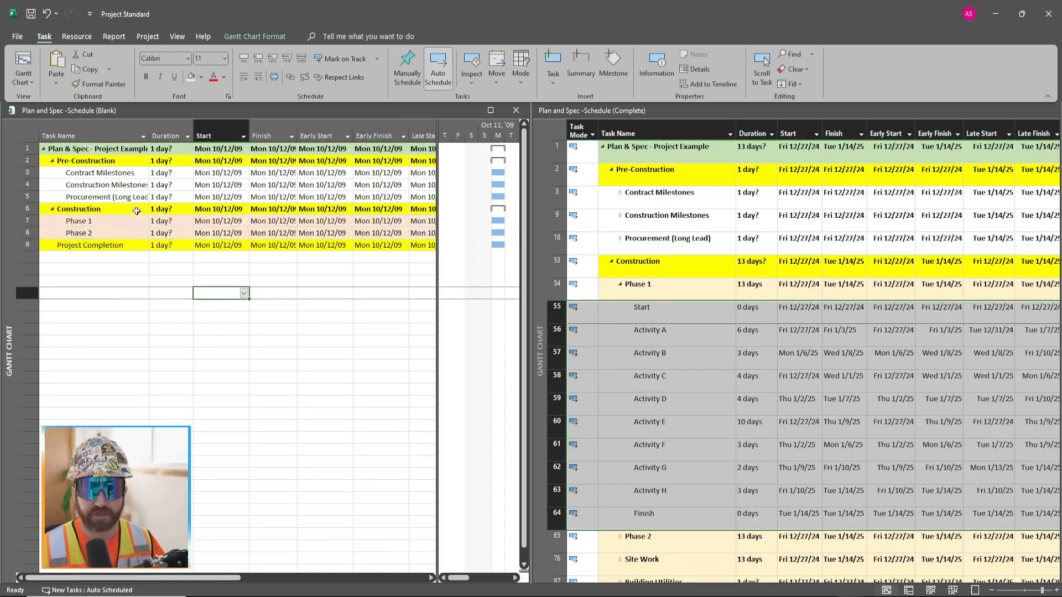
Insert a new task row between Phase 1 and Phase 2 in the blank schedule
{"action": "left_click", "coordinate": [100, 233]}
{"action": "right_click", "coordinate": [26, 233]}
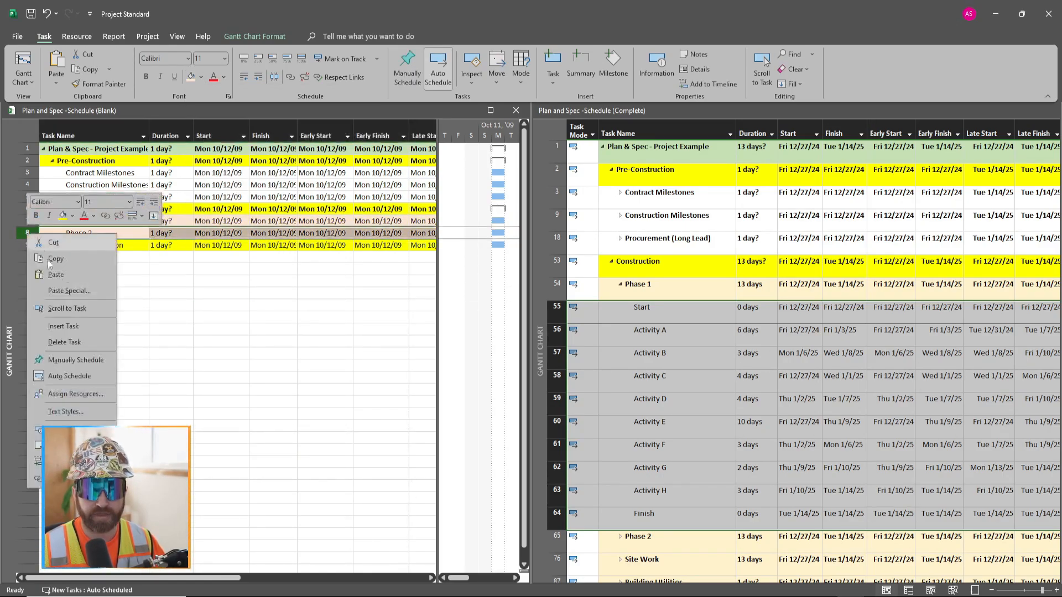
{"action": "left_click", "coordinate": [87, 332]}
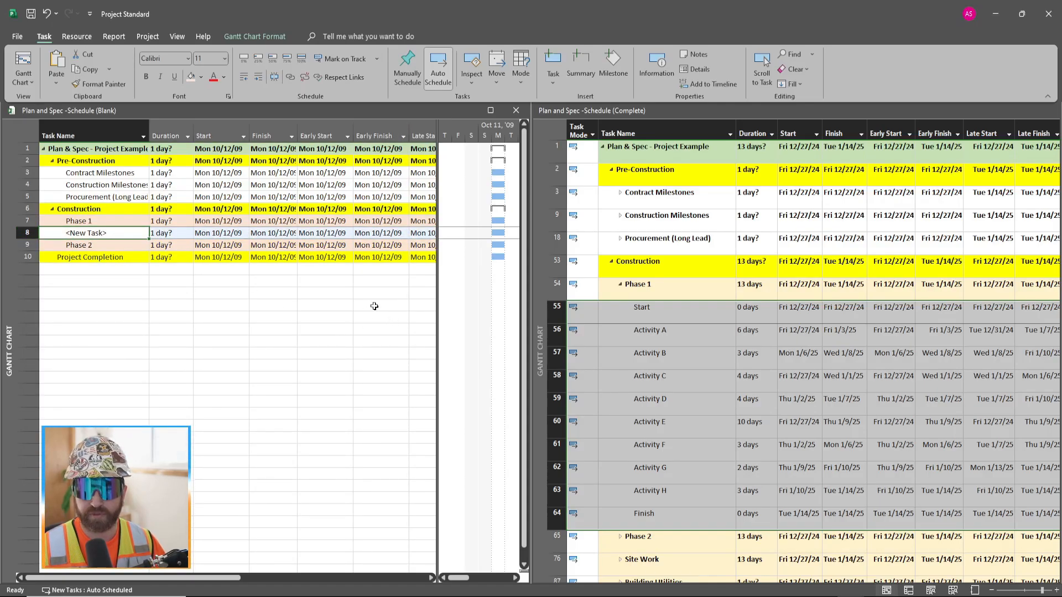
Examine the activity list under Phase 1 in the completed schedule, from Start through Finish
{"action": "left_click", "coordinate": [664, 307]}
{"action": "left_click", "coordinate": [664, 316]}
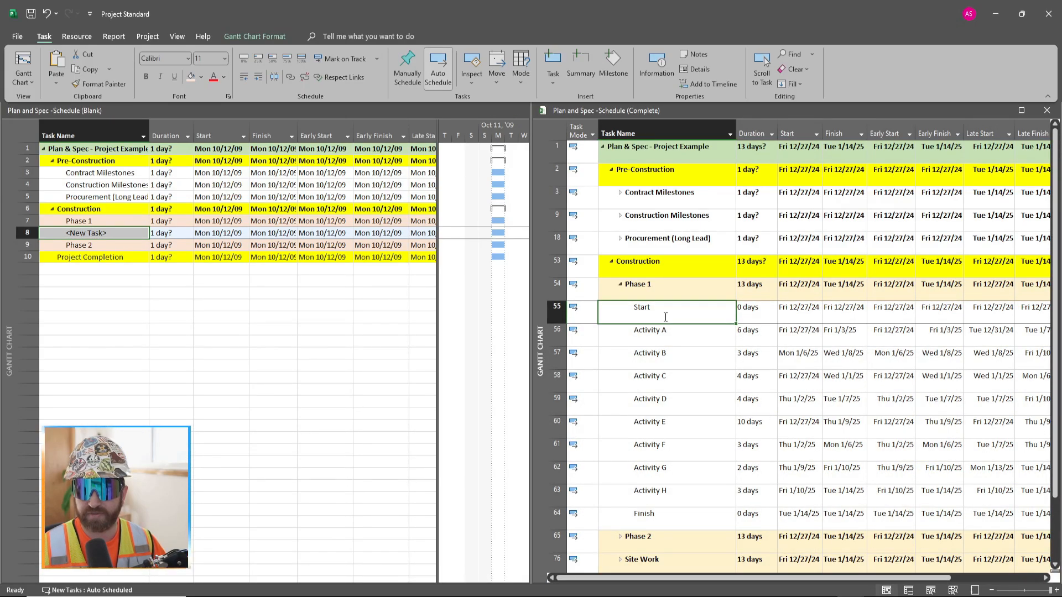
{"action": "left_click", "coordinate": [676, 327]}
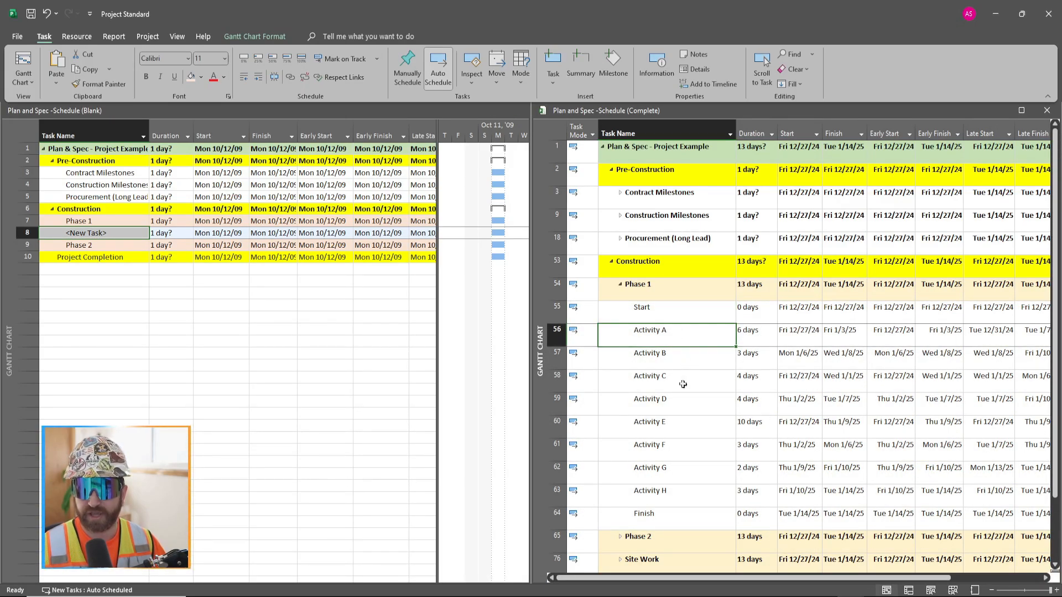
{"action": "left_click", "coordinate": [668, 494]}
{"action": "left_click", "coordinate": [666, 513]}
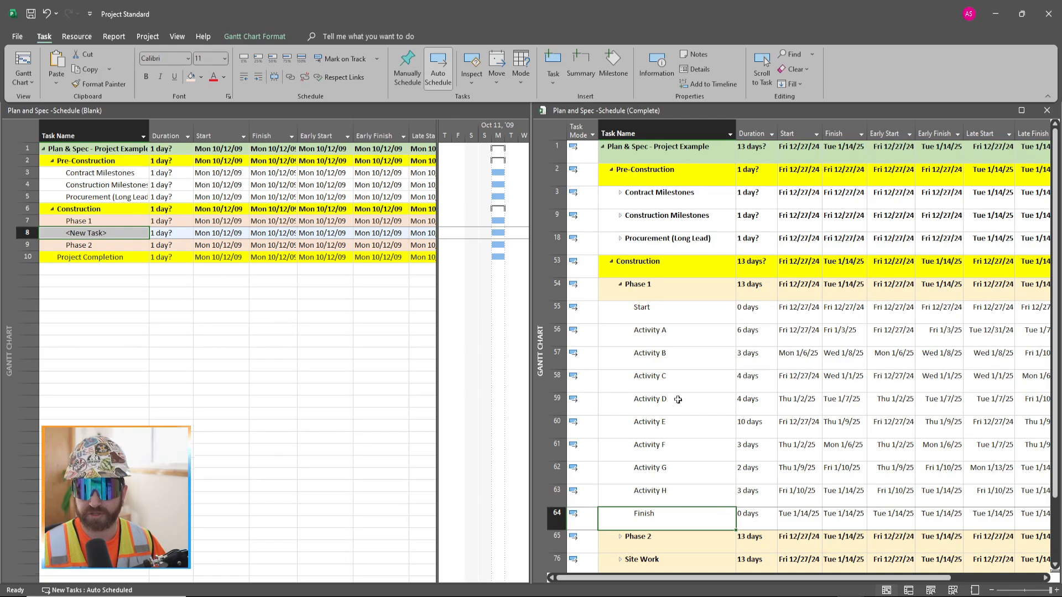
{"action": "left_click", "coordinate": [671, 309]}
{"action": "left_click", "coordinate": [667, 513]}
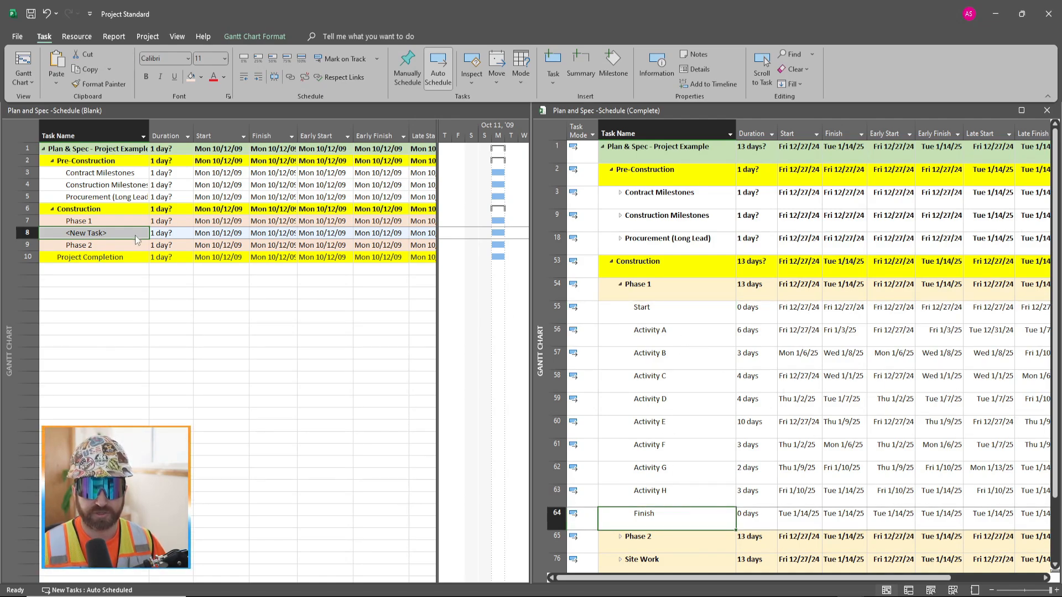
Name the new task between Phase 1 and Phase 2 Start
{"action": "left_click_drag", "start_coordinate": [119, 228], "coordinate": [116, 225]}
{"action": "key", "text": "ctrl+z"}
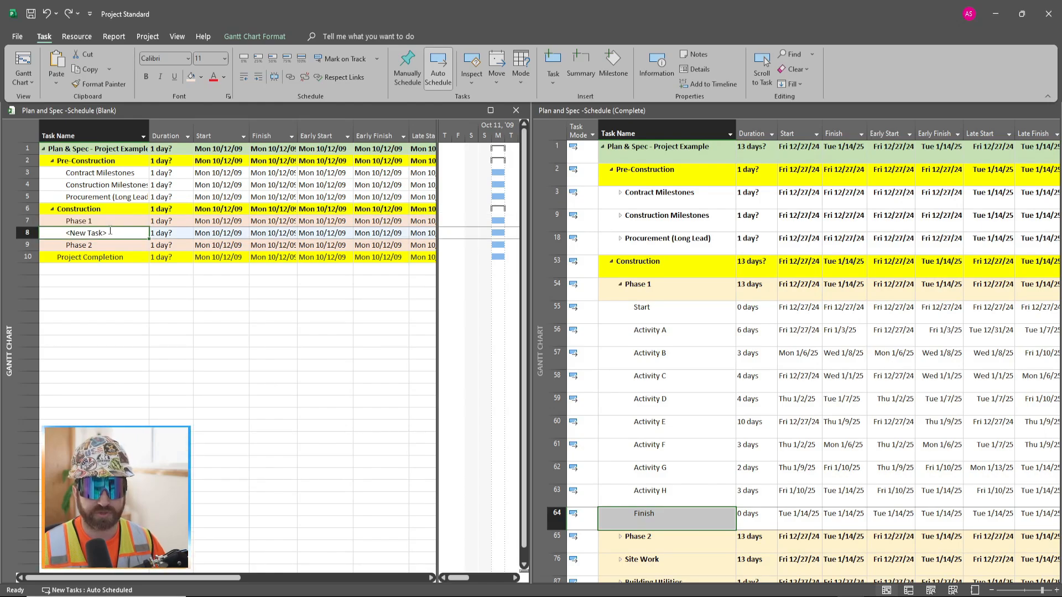
{"action": "left_click", "coordinate": [119, 232]}
{"action": "left_click_drag", "start_coordinate": [121, 232], "coordinate": [83, 247]}
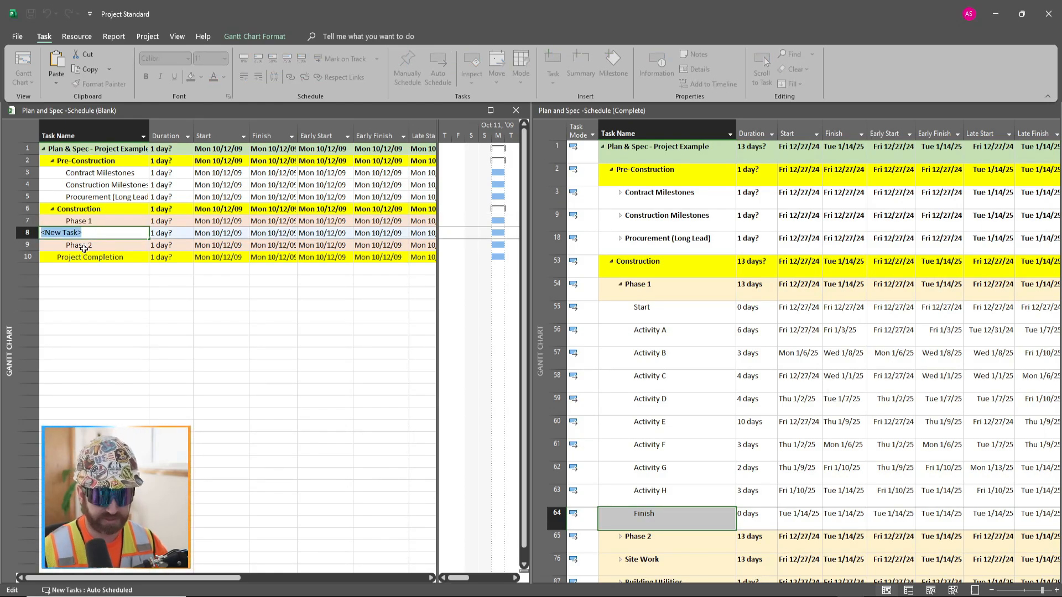
{"action": "type", "text": "Ac"}
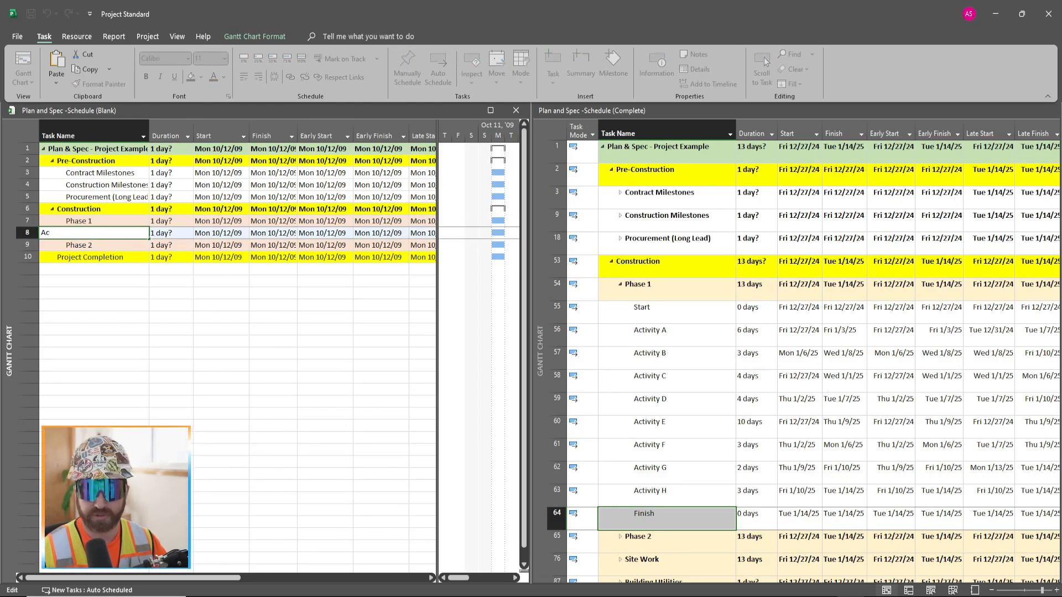
{"action": "key", "text": "BackSpace"}
{"action": "key", "text": "BackSpace"}
{"action": "type", "text": "Start"}
{"action": "key", "text": "Return"}
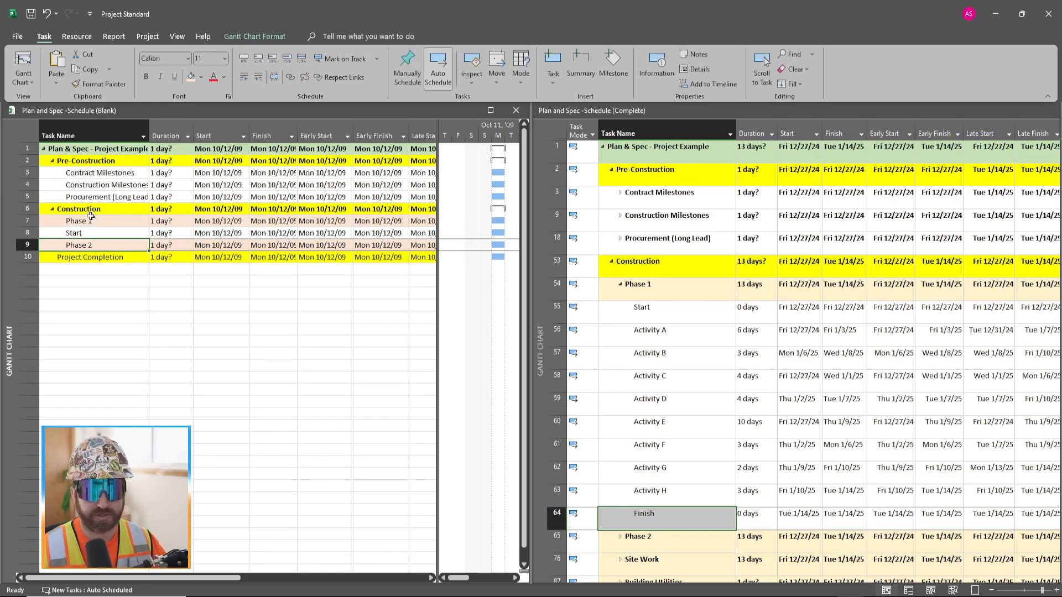
Insert tasks named Activity A and Activity B between Start and Phase 2
{"action": "right_click", "coordinate": [27, 245]}
{"action": "left_click", "coordinate": [86, 343]}
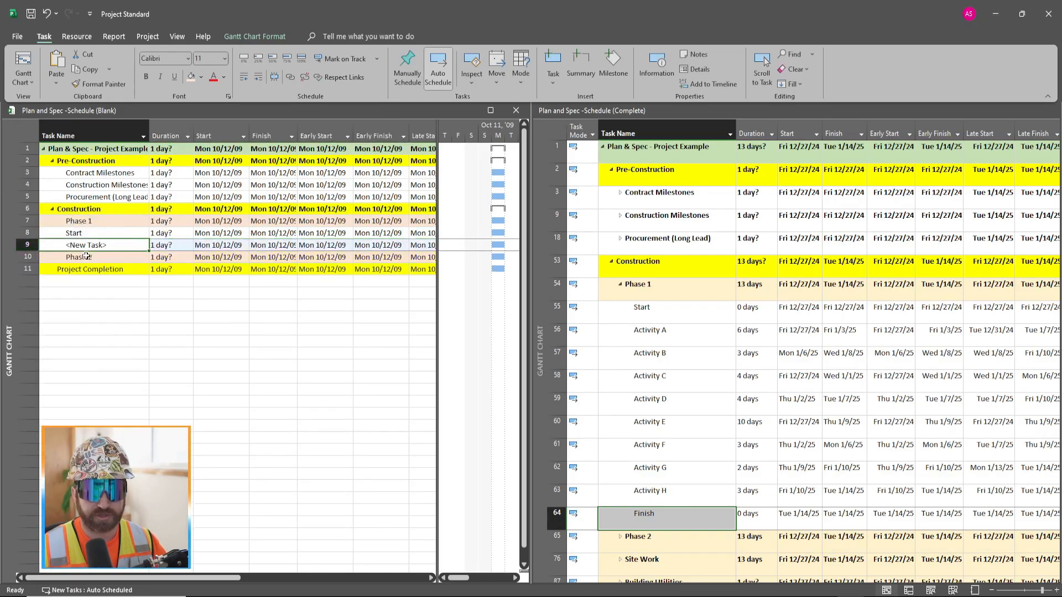
{"action": "left_click", "coordinate": [94, 247]}
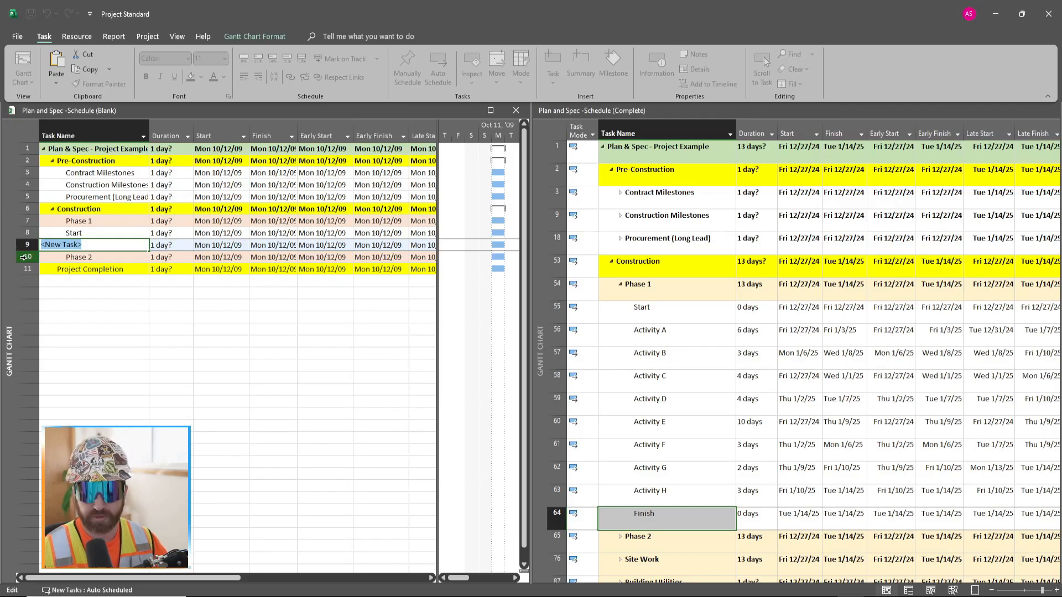
{"action": "type", "text": "Actib"}
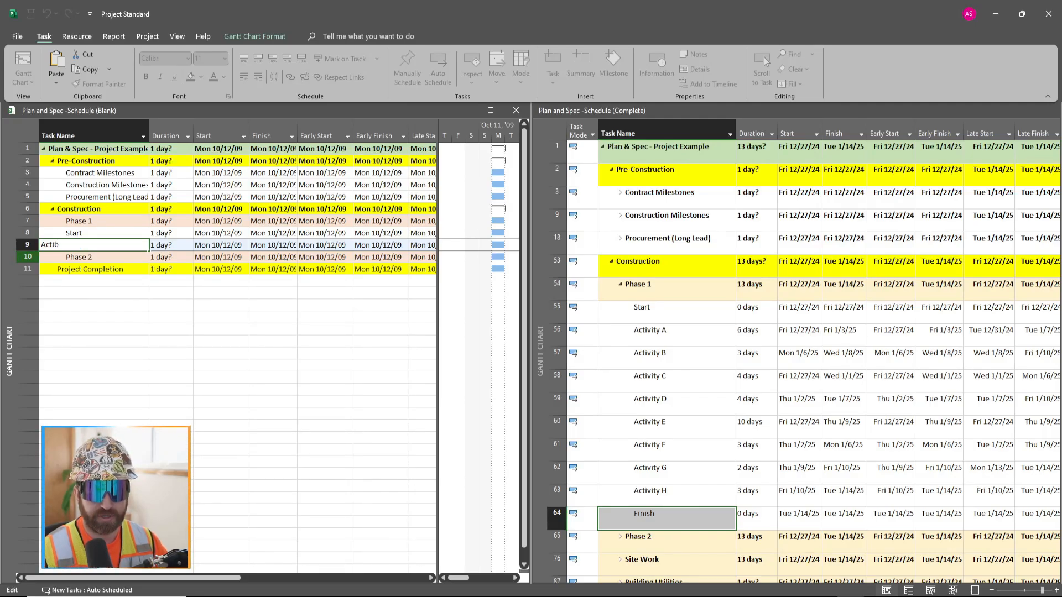
{"action": "type", "text": "ity A"}
{"action": "key", "text": "Return"}
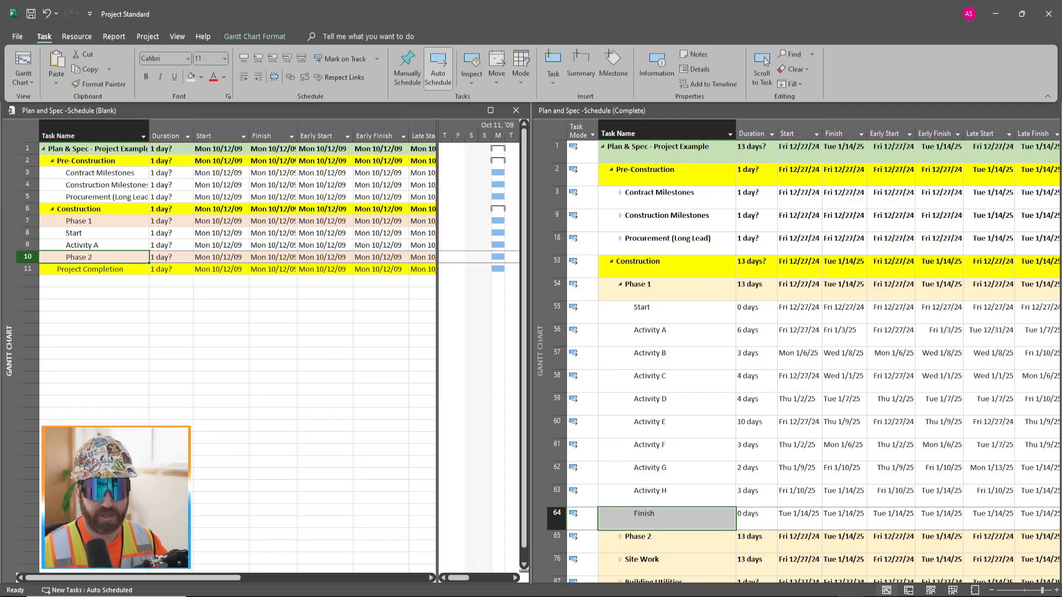
{"action": "right_click", "coordinate": [25, 256]}
{"action": "left_click", "coordinate": [78, 325]}
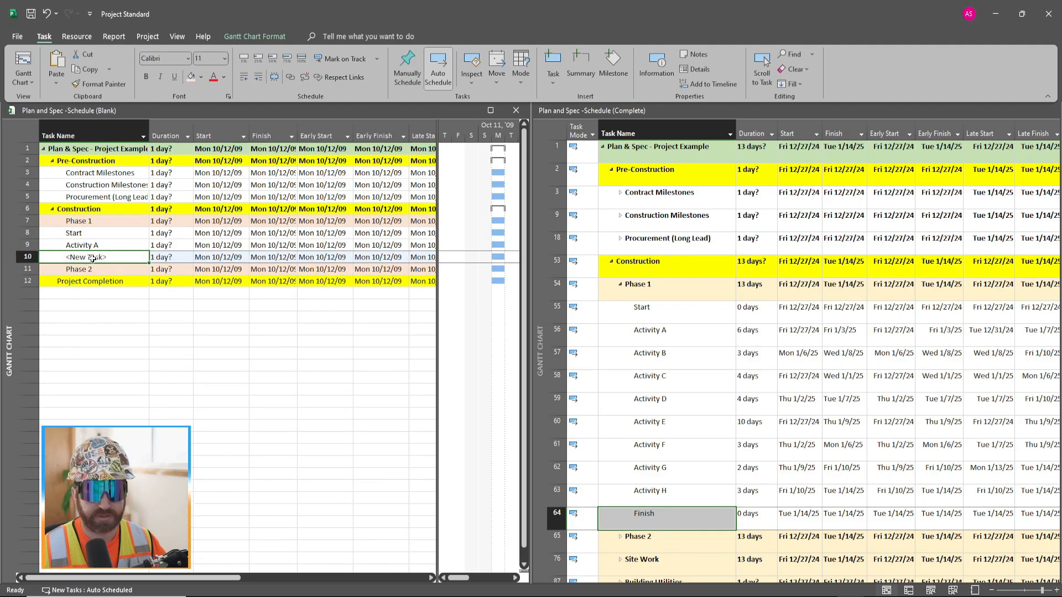
{"action": "type", "text": "Ac"}
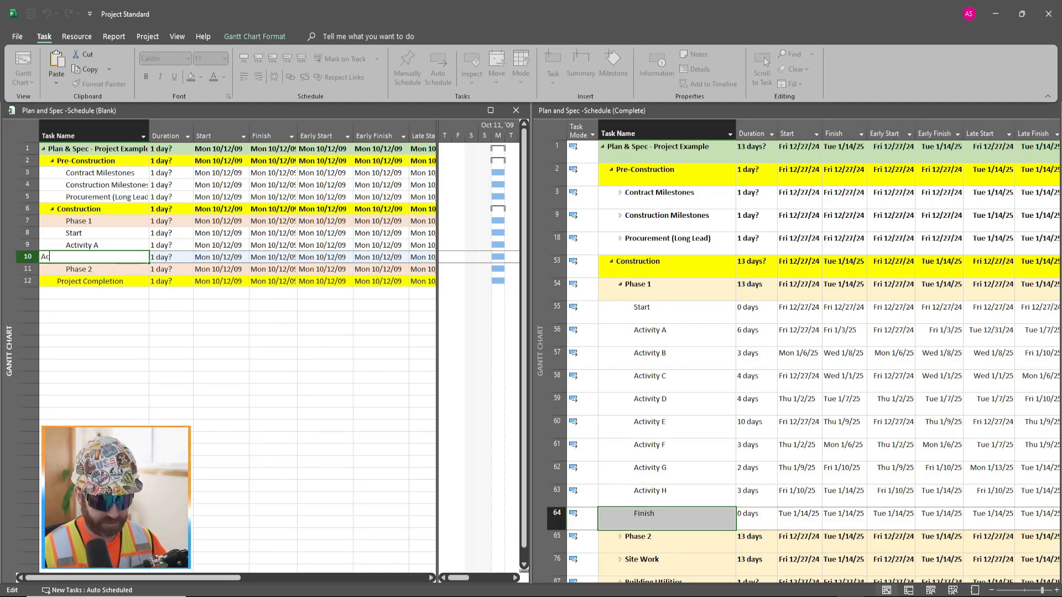
{"action": "type", "text": "tivity B"}
{"action": "key", "text": "Return"}
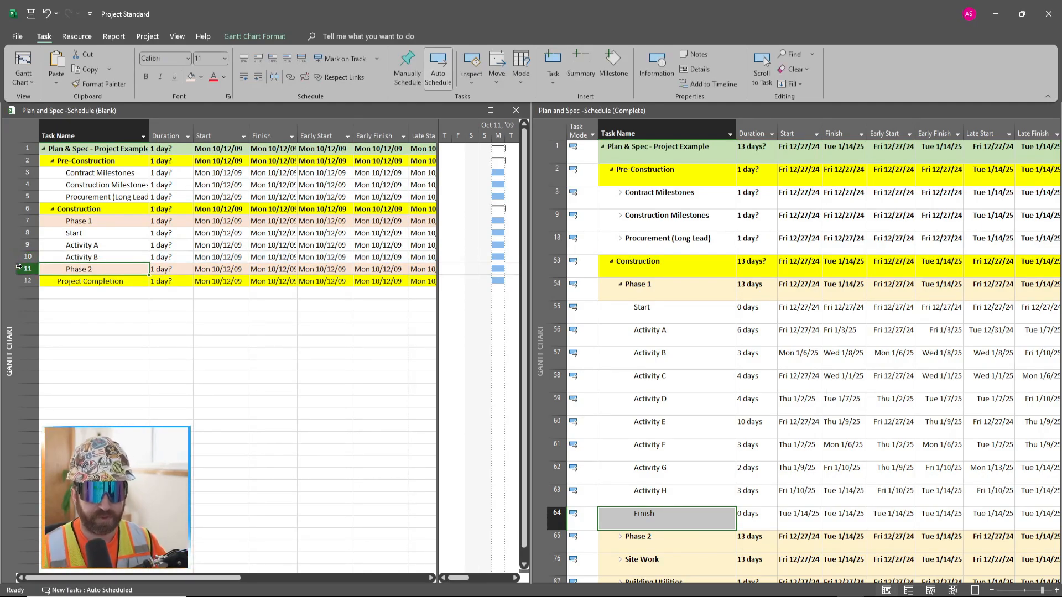
Insert tasks named Activity C and Activity D below Activity B, above Phase 2
{"action": "right_click", "coordinate": [25, 269]}
{"action": "left_click", "coordinate": [78, 338]}
{"action": "type", "text": "Activity C"}
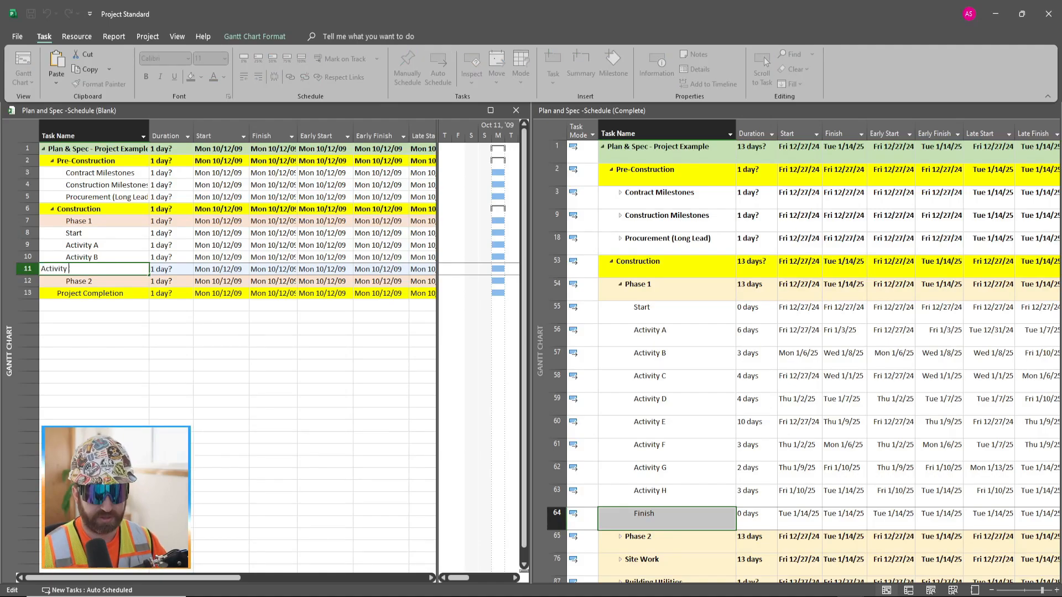
{"action": "key", "text": "Return"}
{"action": "right_click", "coordinate": [25, 281]}
{"action": "left_click", "coordinate": [77, 351]}
{"action": "type", "text": "Activity"}
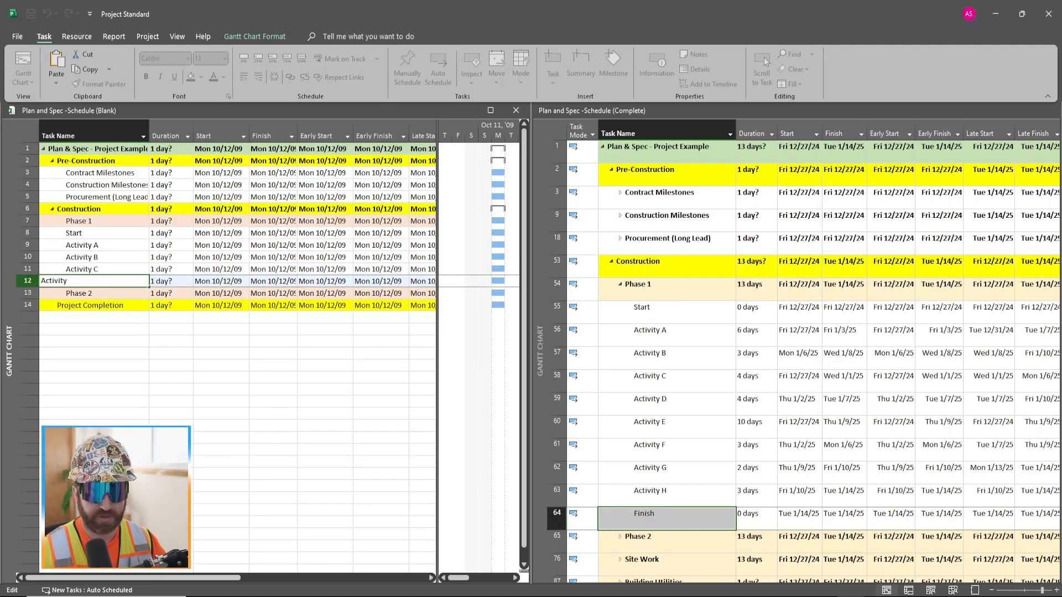
{"action": "type", "text": " D"}
{"action": "key", "text": "Return"}
Insert tasks named Activity E and Activity F below Activity D, above Phase 2
{"action": "right_click", "coordinate": [30, 295]}
{"action": "left_click", "coordinate": [69, 387]}
{"action": "type", "text": "Activity E"}
{"action": "key", "text": "Return"}
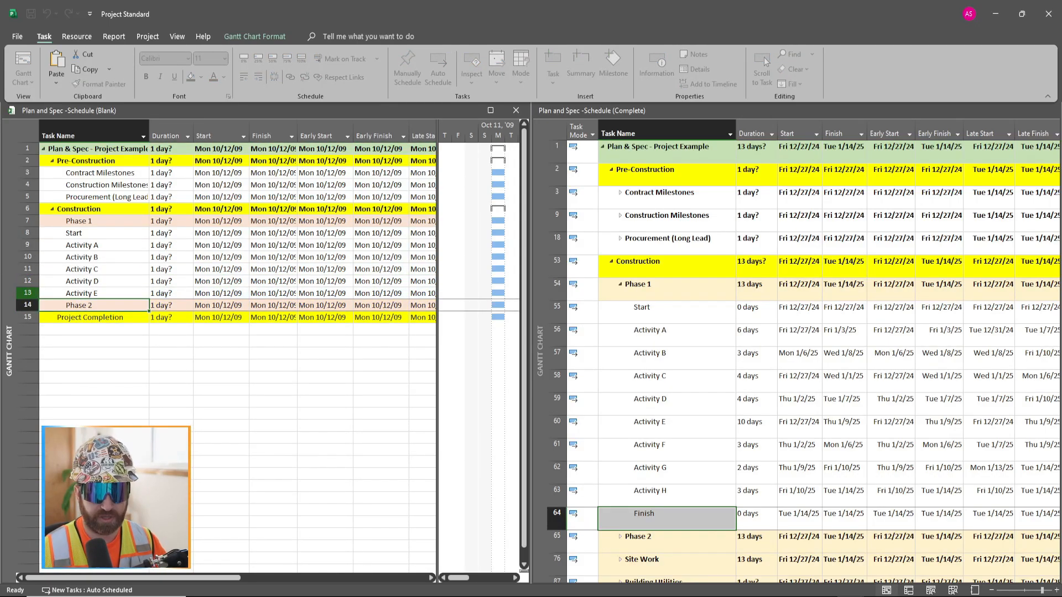
{"action": "right_click", "coordinate": [28, 306]}
{"action": "left_click", "coordinate": [72, 387]}
{"action": "type", "text": "Activit"}
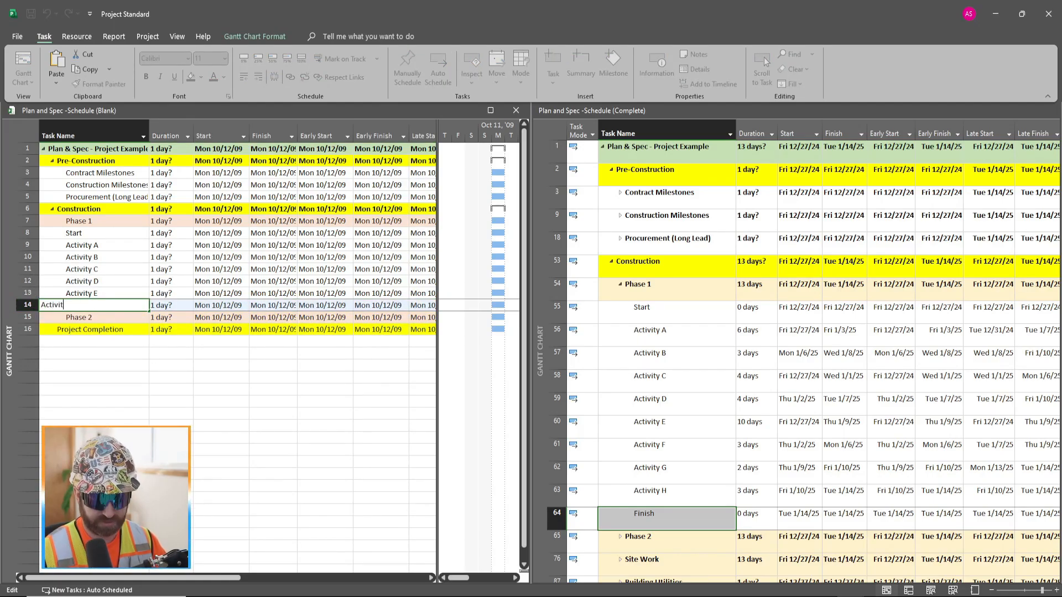
{"action": "type", "text": "y F"}
{"action": "key", "text": "Return"}
Insert tasks named Activity G and Activity H below Activity F, above Phase 2
{"action": "right_click", "coordinate": [33, 317]}
{"action": "left_click", "coordinate": [72, 399]}
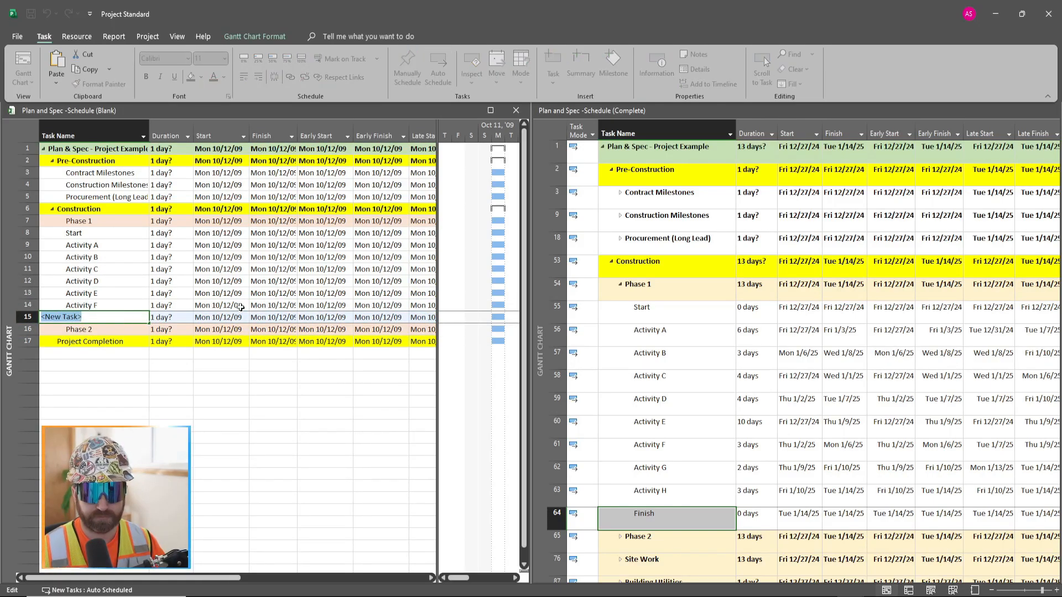
{"action": "type", "text": "Activity G"}
{"action": "key", "text": "Return"}
{"action": "right_click", "coordinate": [31, 329]}
{"action": "left_click", "coordinate": [72, 411]}
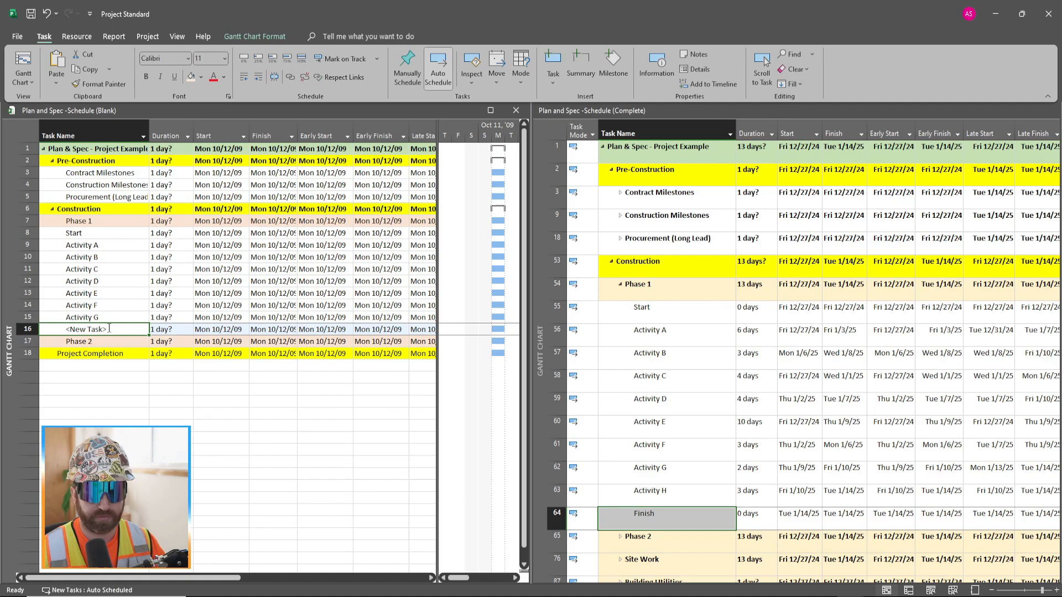
{"action": "type", "text": "Activity H"}
{"action": "key", "text": "Return"}
Insert a task named Finish between Activity H and Phase 2
{"action": "right_click", "coordinate": [33, 342]}
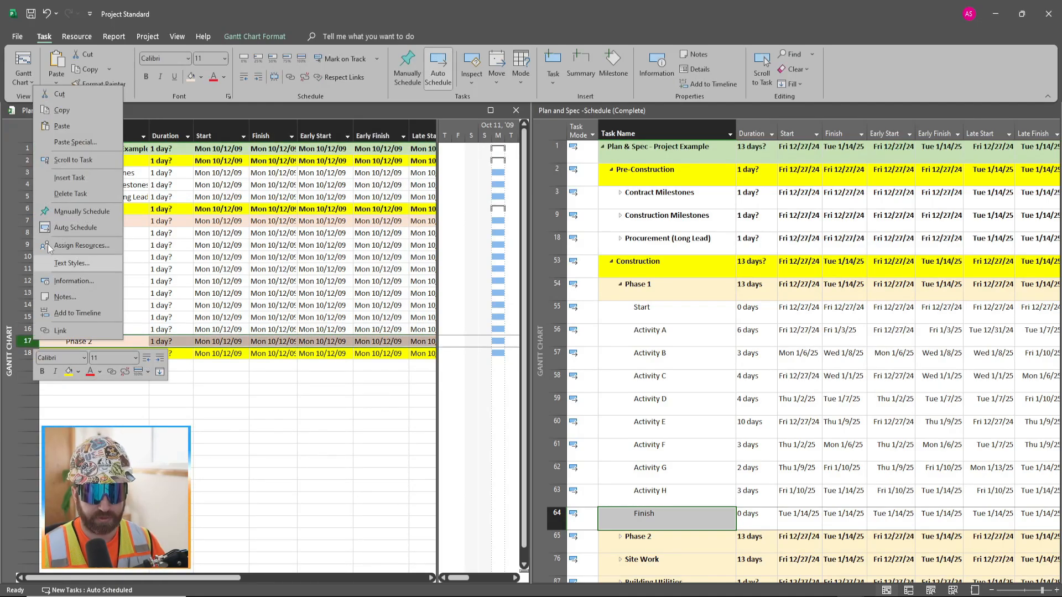
{"action": "left_click", "coordinate": [72, 178]}
{"action": "type", "text": "Finish"}
{"action": "left_click", "coordinate": [171, 402]}
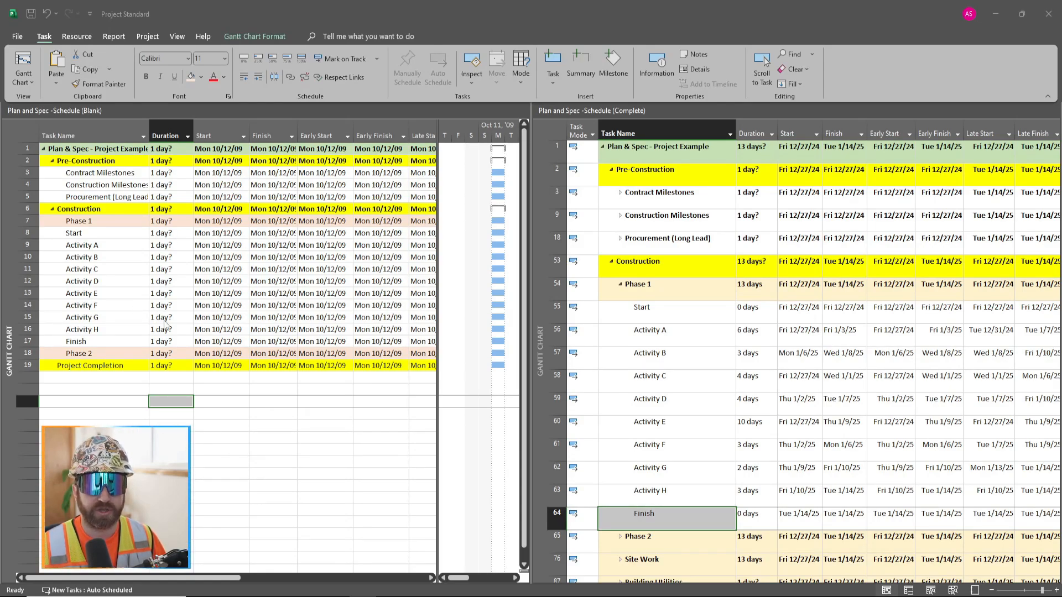
Set the durations of the Start and Finish tasks to 0 days so they become milestones
{"action": "left_click", "coordinate": [102, 232]}
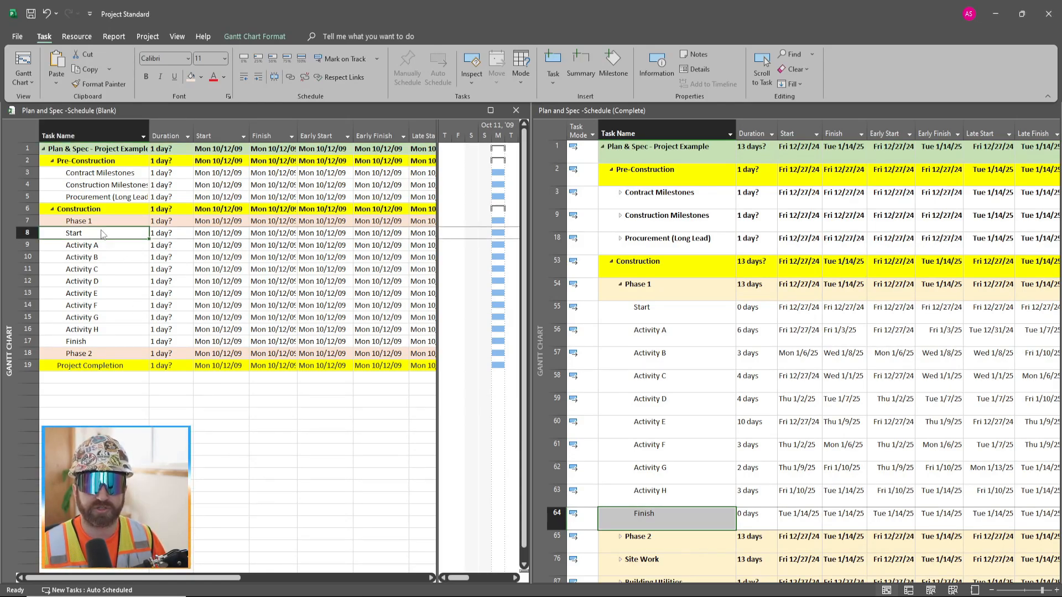
{"action": "left_click", "coordinate": [93, 342]}
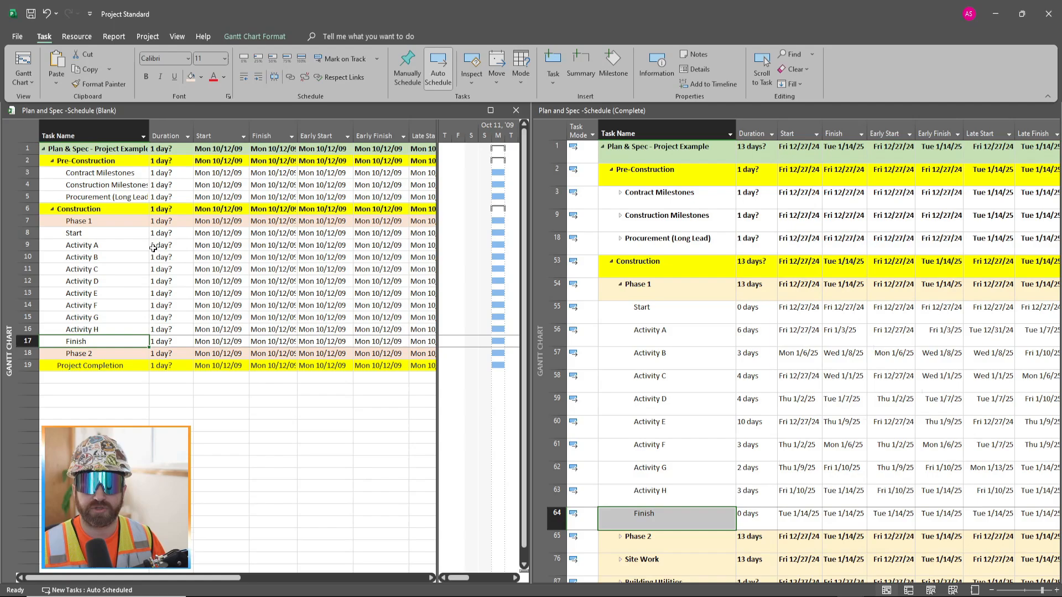
{"action": "left_click", "coordinate": [173, 233]}
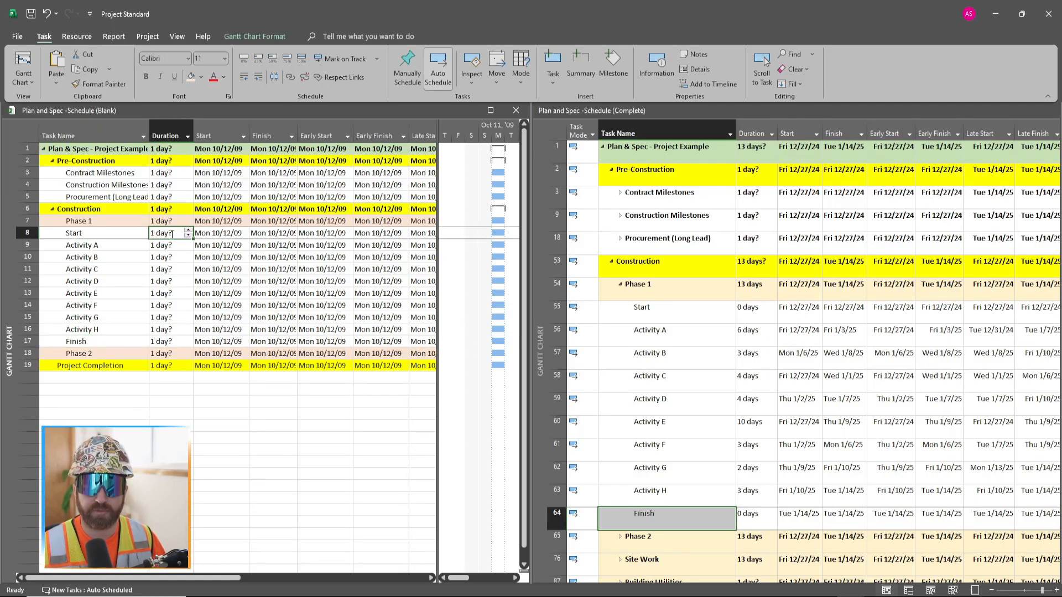
{"action": "left_click", "coordinate": [189, 235]}
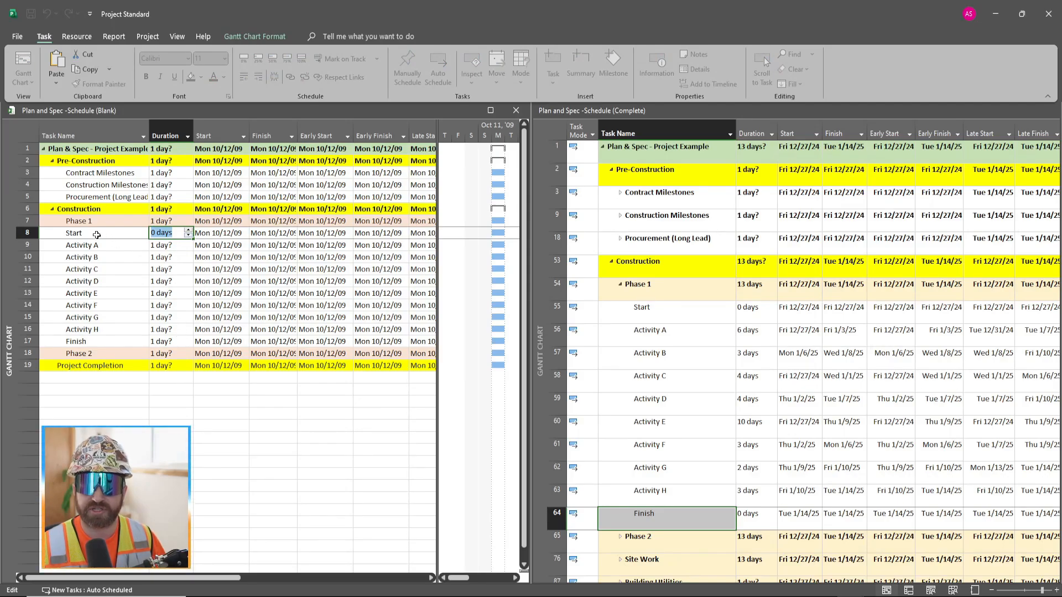
{"action": "left_click", "coordinate": [164, 338]}
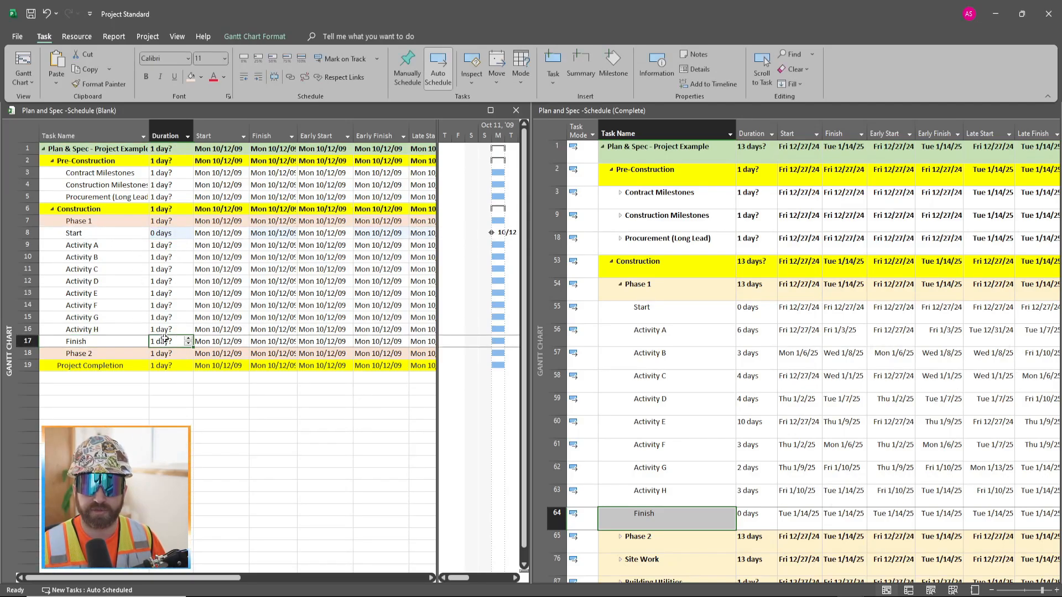
{"action": "type", "text": "0"}
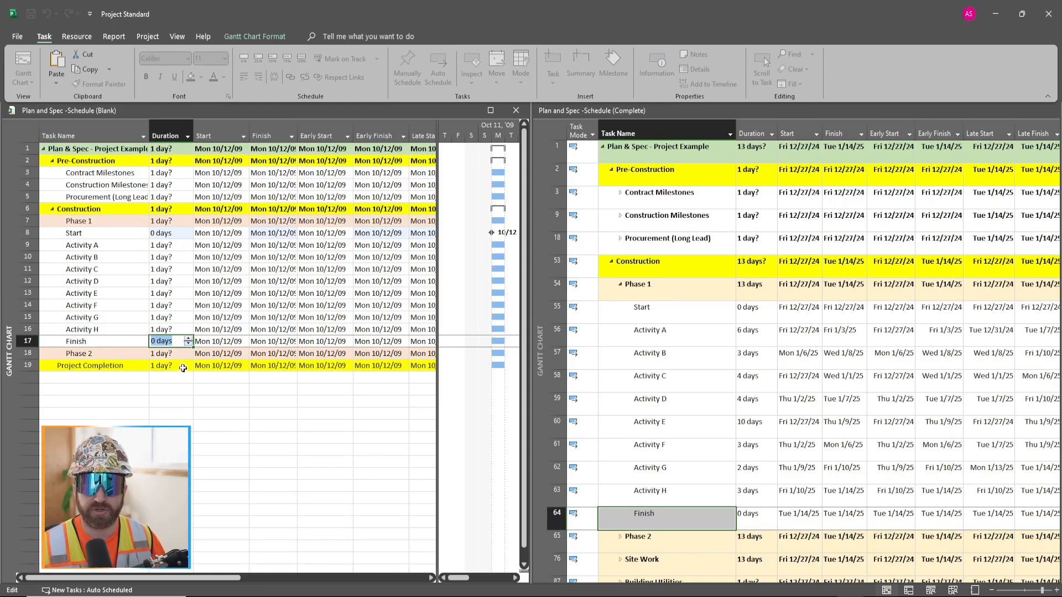
{"action": "left_click", "coordinate": [182, 376]}
Set Activity A's duration to 6 days and widen the blank schedule's window to show more of the Gantt chart
{"action": "left_click", "coordinate": [169, 246]}
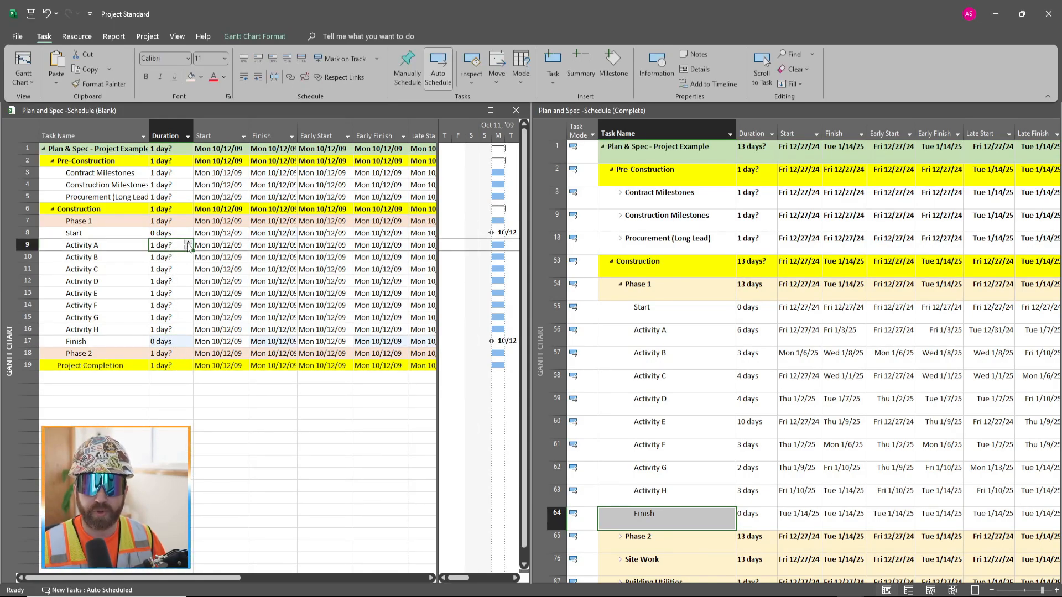
{"action": "left_click", "coordinate": [189, 244]}
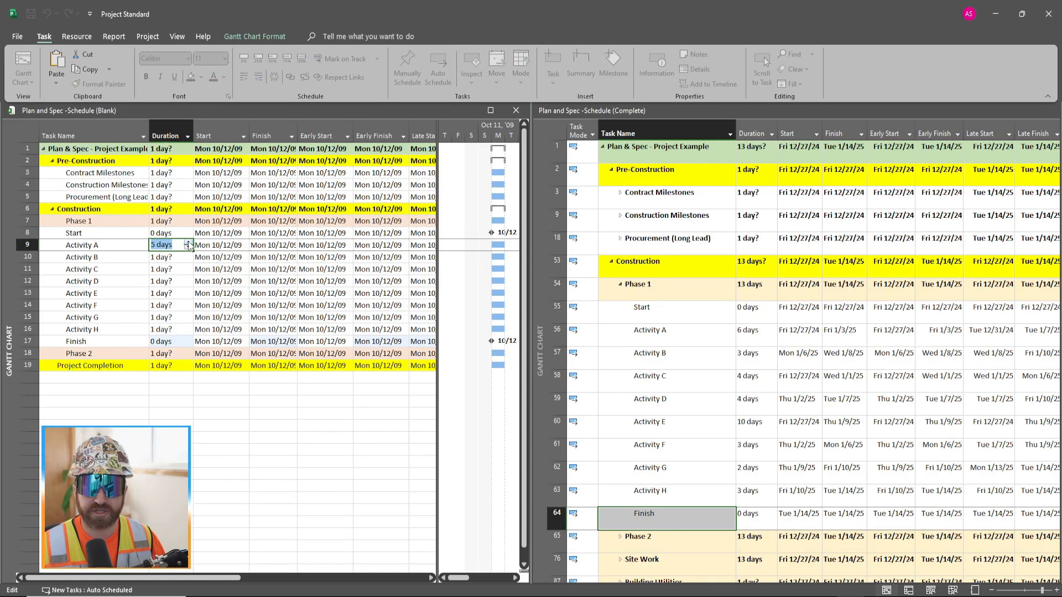
{"action": "left_click", "coordinate": [221, 425]}
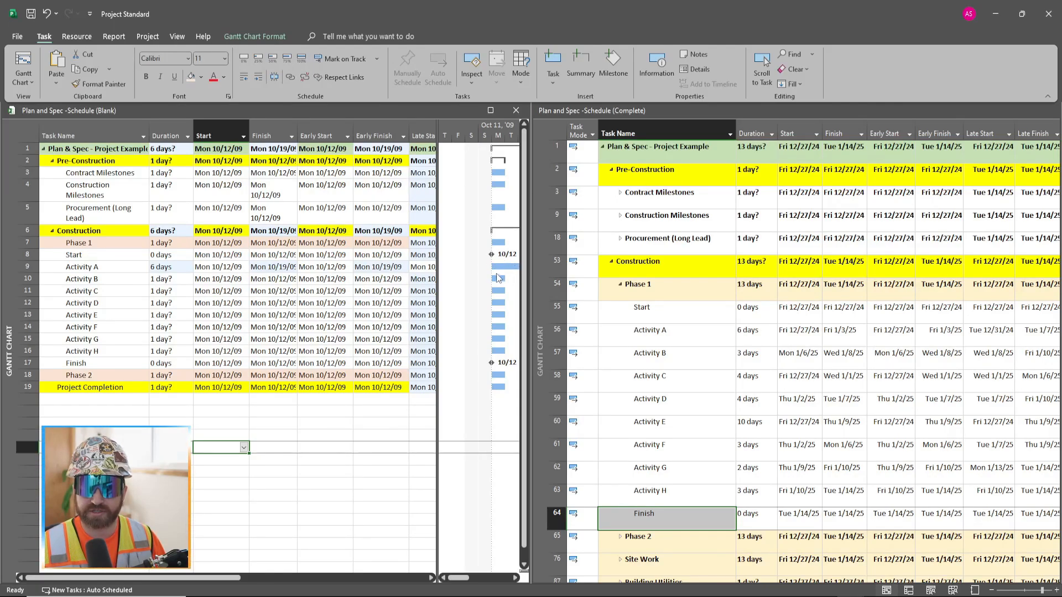
{"action": "left_click_drag", "start_coordinate": [530, 270], "coordinate": [616, 267]}
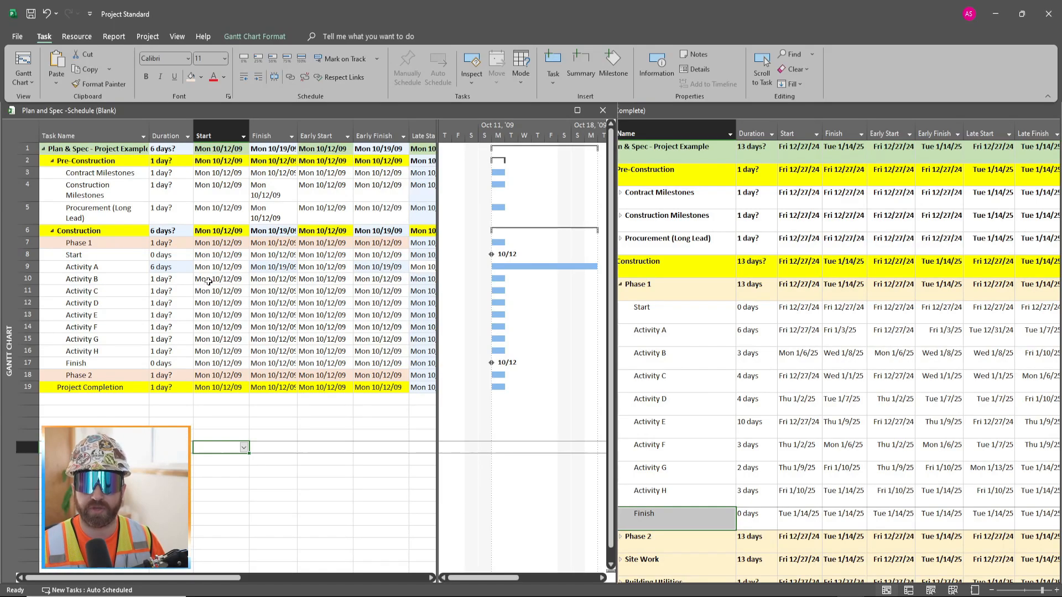
Set Activity B's duration to 3 days and the durations of Activities C and D to 4 days each
{"action": "left_click", "coordinate": [180, 281]}
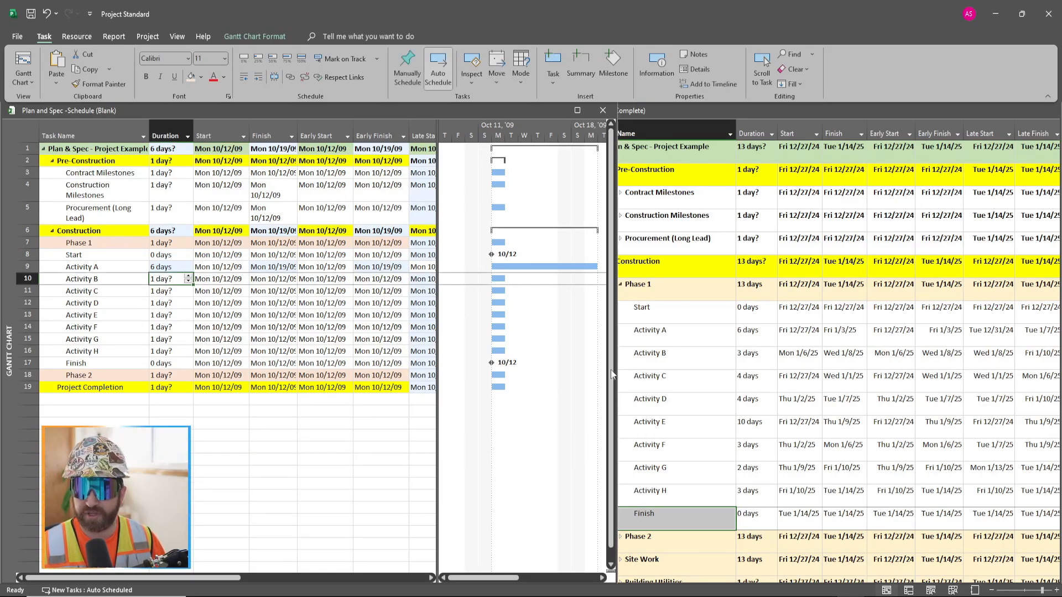
{"action": "left_click", "coordinate": [188, 276]}
{"action": "left_click", "coordinate": [188, 276]}
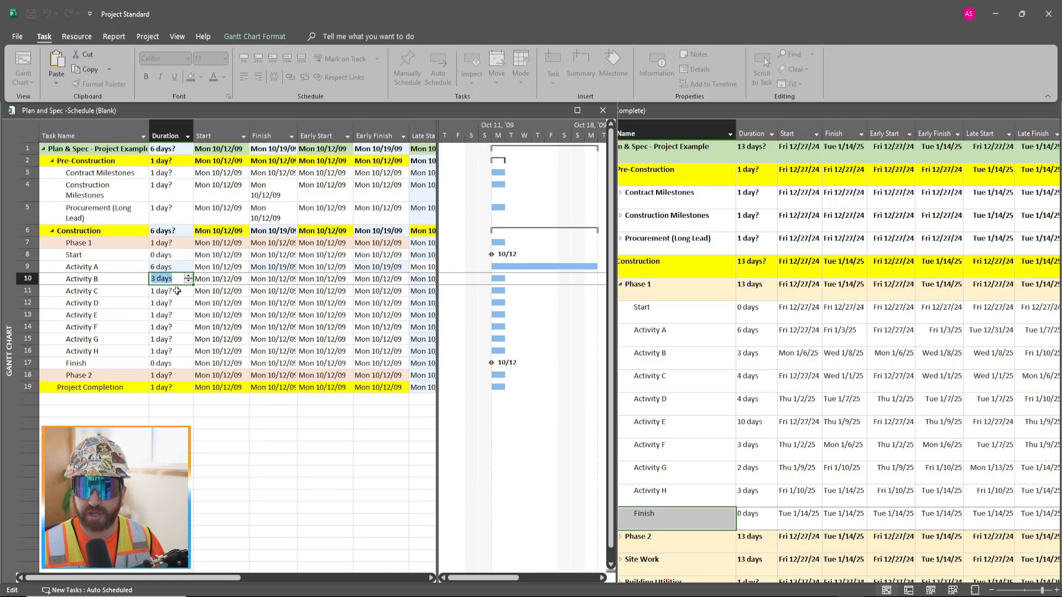
{"action": "left_click", "coordinate": [177, 290]}
{"action": "left_click", "coordinate": [188, 288]}
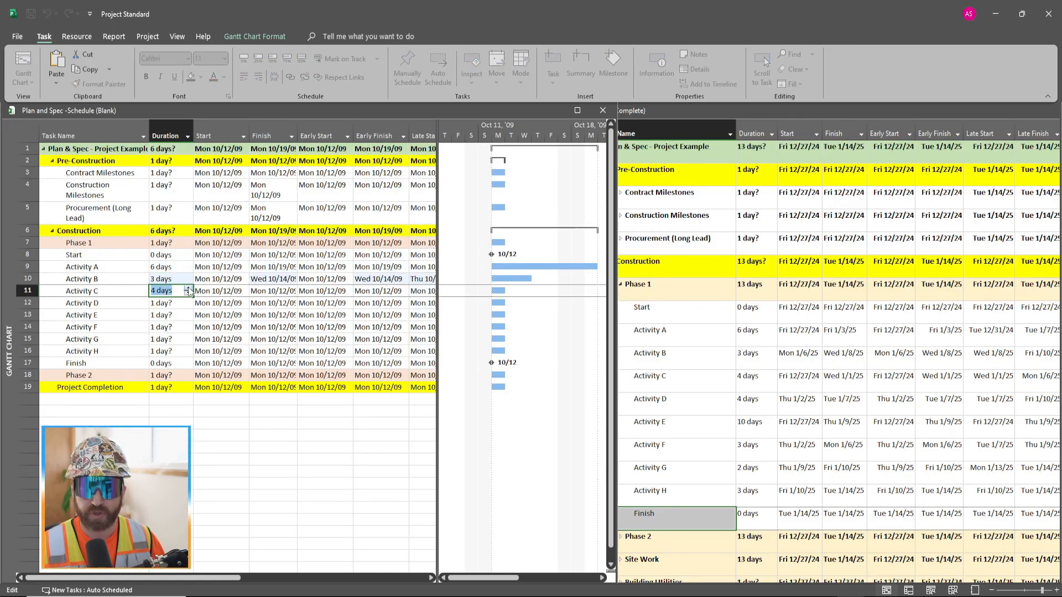
{"action": "left_click", "coordinate": [177, 299]}
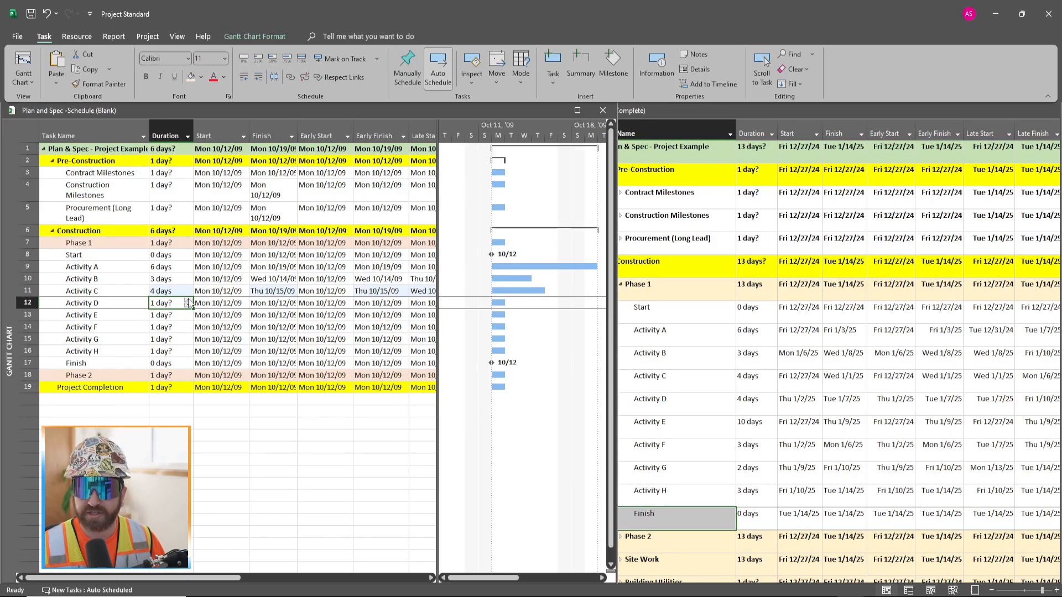
{"action": "triple_click", "coordinate": [189, 301]}
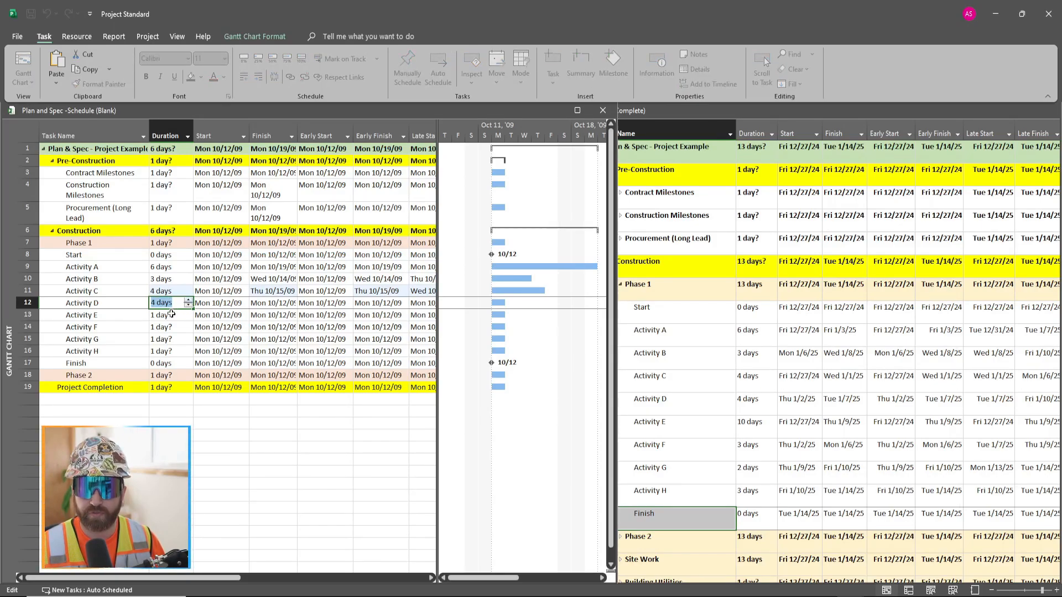
Set the duration of Activity E in Phase 1 to 10 days
{"action": "left_click", "coordinate": [185, 314]}
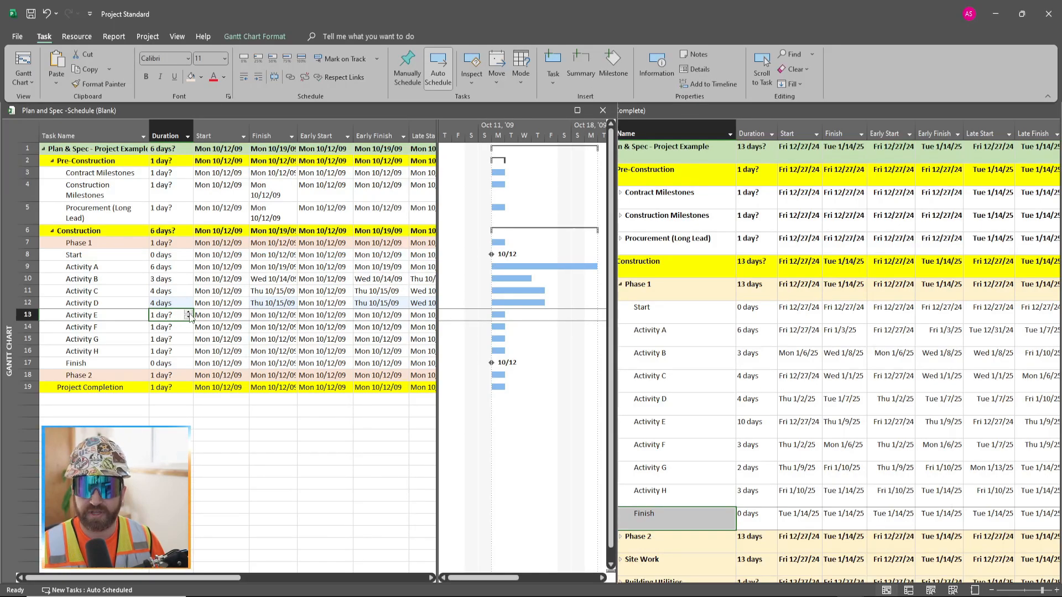
{"action": "triple_click", "coordinate": [188, 312]}
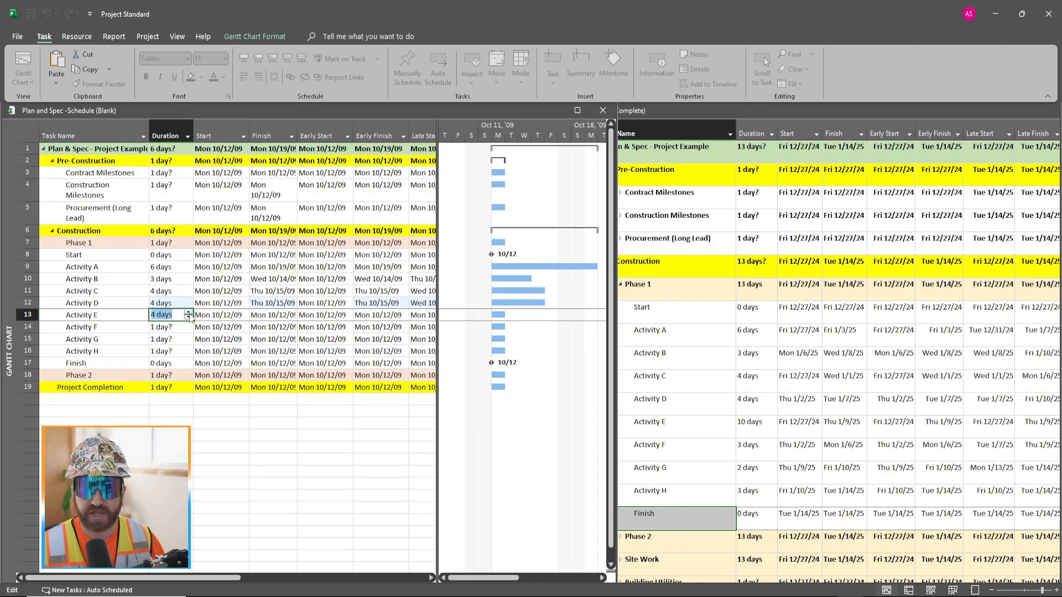
{"action": "left_click", "coordinate": [189, 313]}
{"action": "left_click", "coordinate": [189, 313]}
{"action": "left_click", "coordinate": [189, 314]}
{"action": "left_click", "coordinate": [189, 313]}
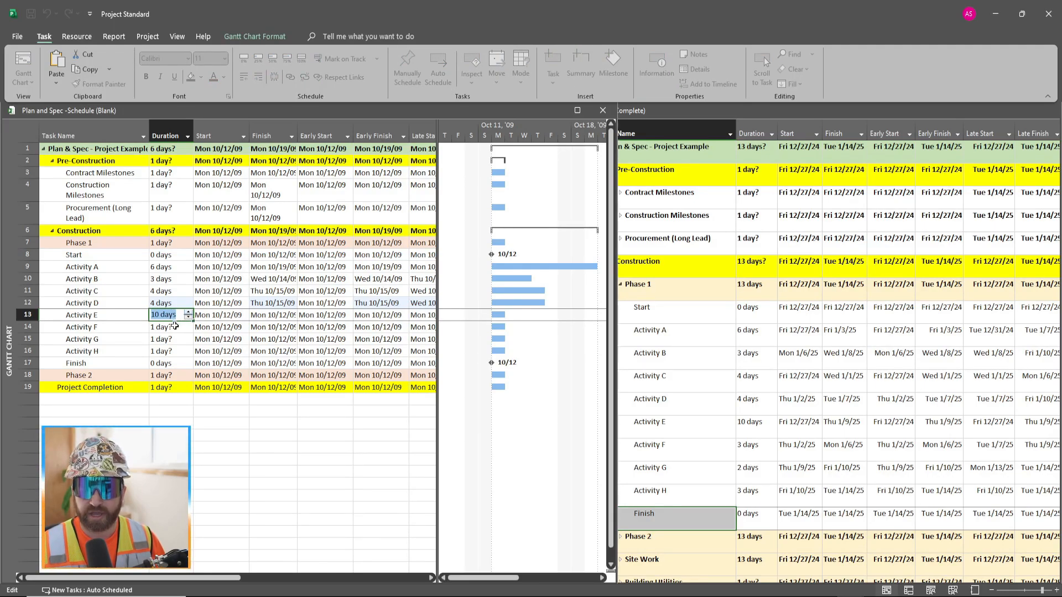
Set Activity F's duration to 3 days and Activity G's duration to 2 days
{"action": "left_click", "coordinate": [171, 327]}
{"action": "left_click", "coordinate": [189, 325]}
{"action": "left_click", "coordinate": [188, 325]}
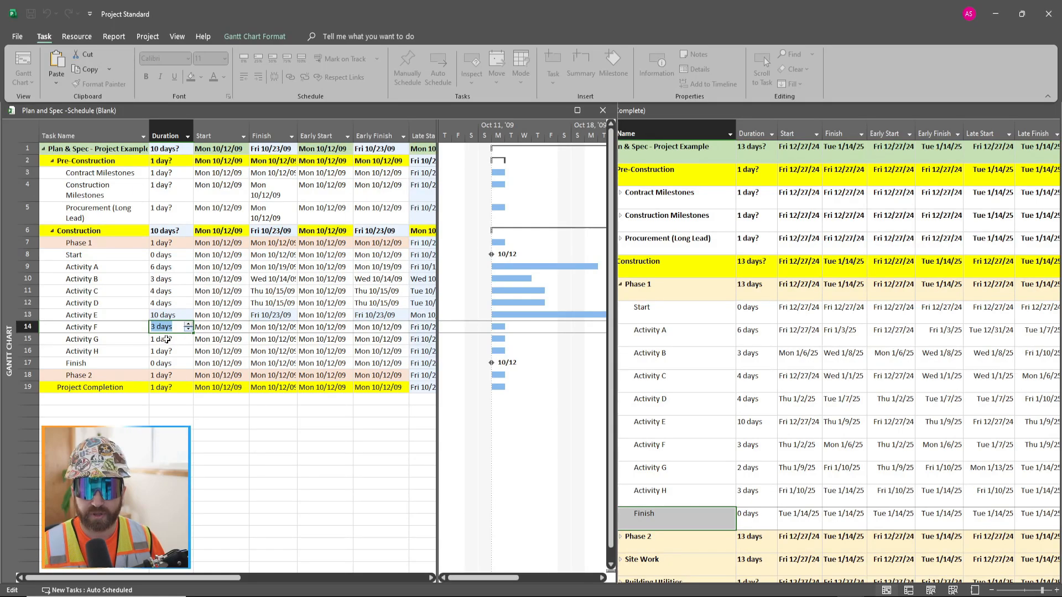
{"action": "left_click", "coordinate": [169, 339]}
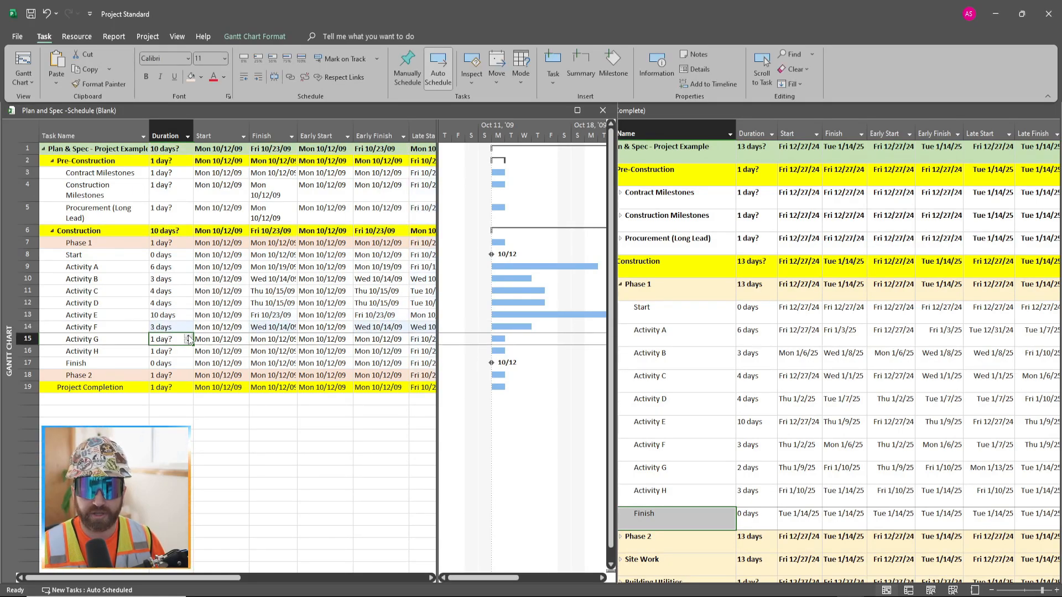
{"action": "left_click", "coordinate": [189, 337]}
{"action": "left_click", "coordinate": [188, 337]}
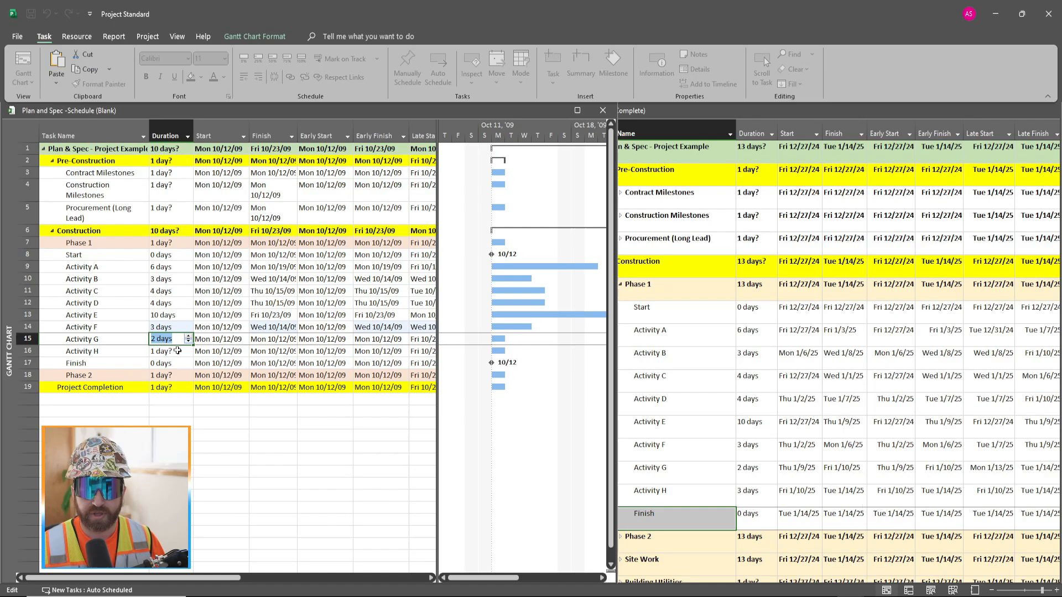
Set the duration of Activity H in Phase 1 to 3 days
{"action": "left_click", "coordinate": [178, 351]}
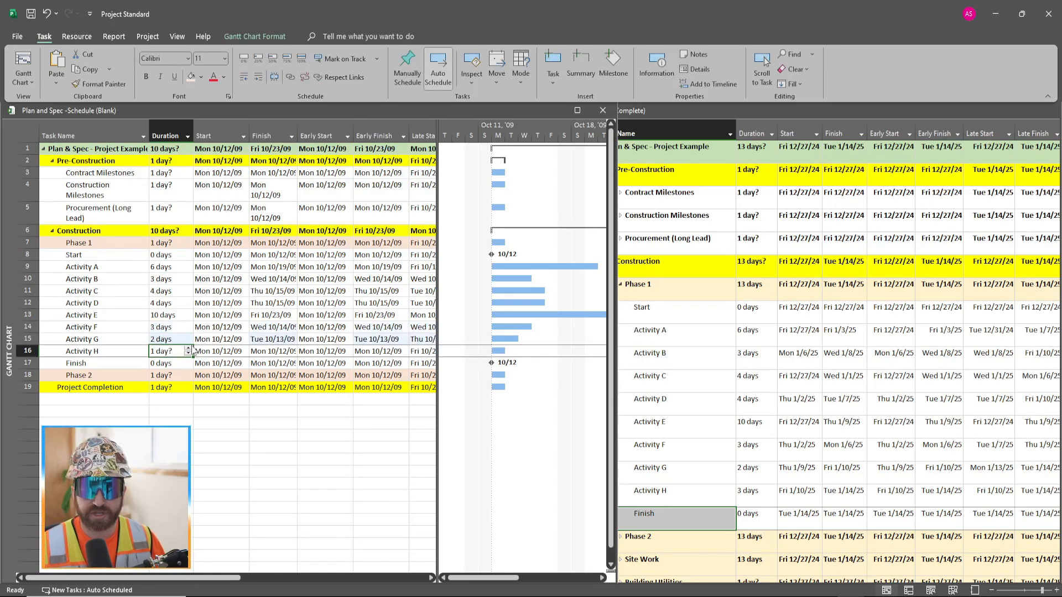
{"action": "left_click", "coordinate": [188, 348]}
{"action": "left_click", "coordinate": [189, 348]}
{"action": "left_click", "coordinate": [151, 412]}
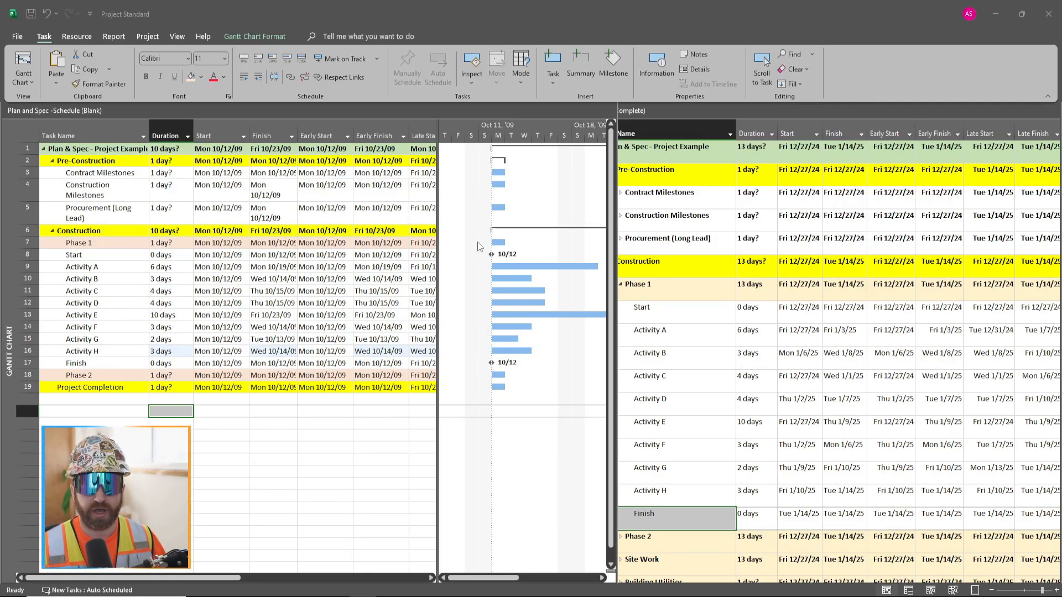
Show the task details form for Activity A with Predecessors & Successors, and shrink the form to reveal the whole task list
{"action": "left_click", "coordinate": [70, 270]}
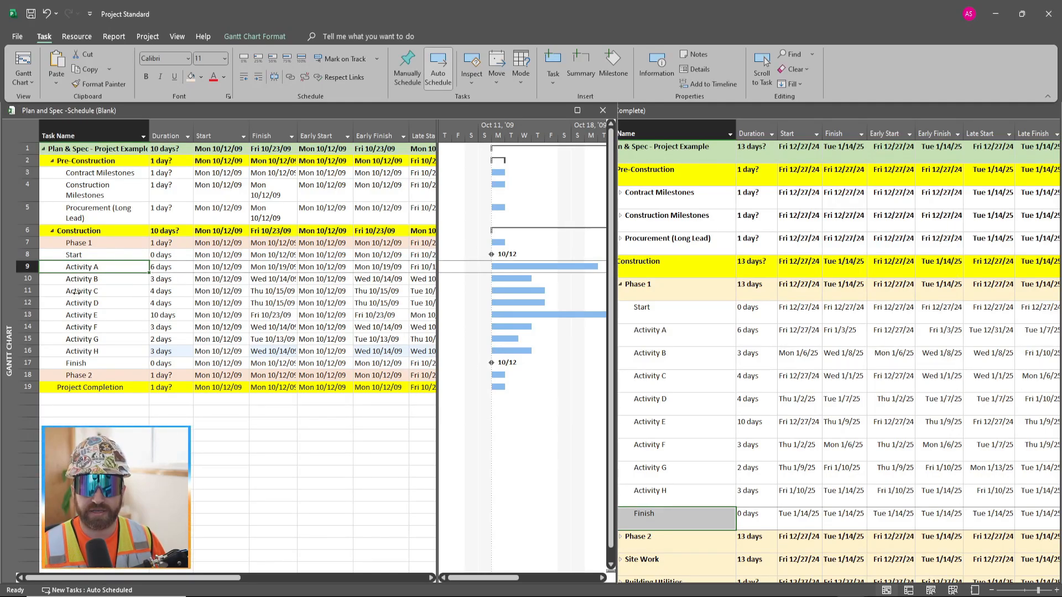
{"action": "left_click", "coordinate": [701, 74]}
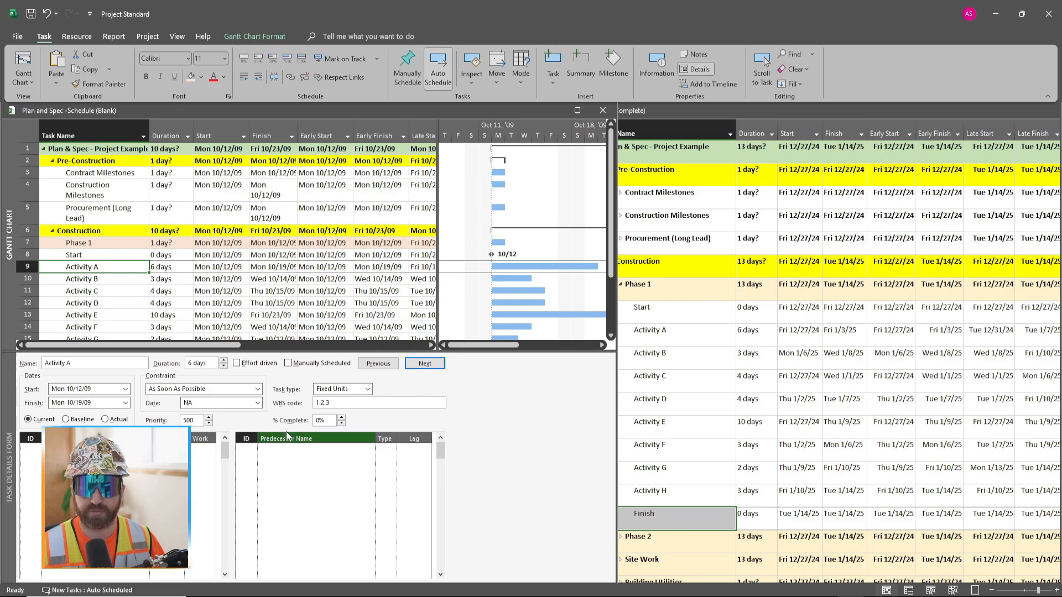
{"action": "left_click", "coordinate": [335, 440]}
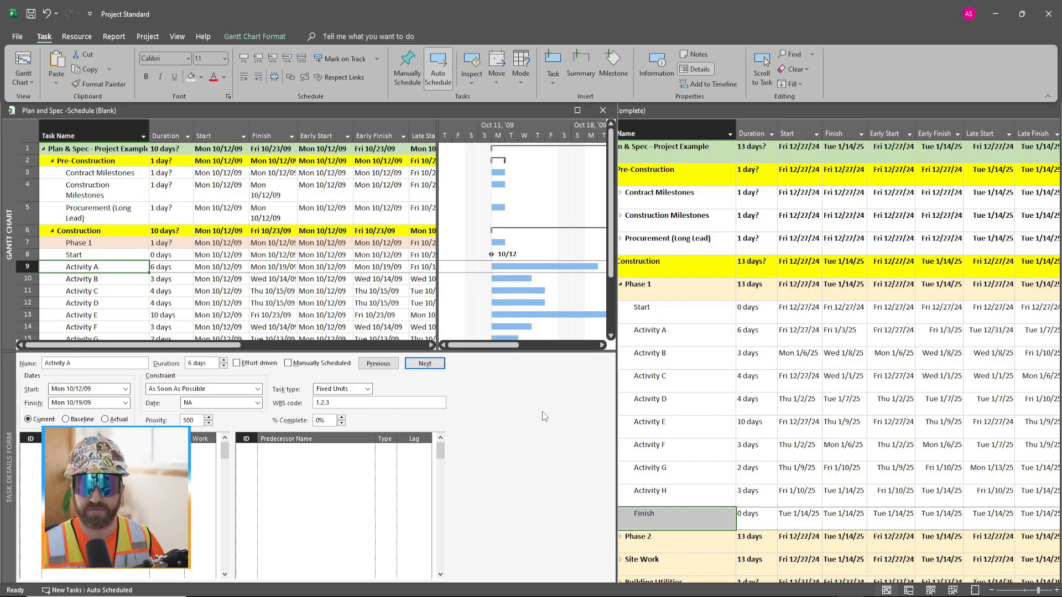
{"action": "right_click", "coordinate": [480, 411]}
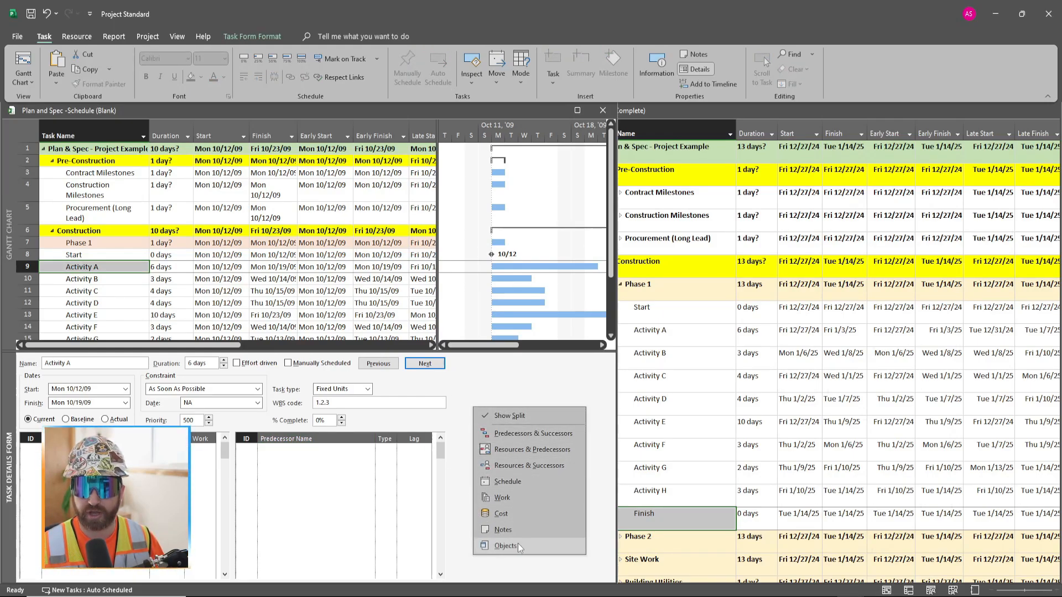
{"action": "left_click", "coordinate": [532, 434]}
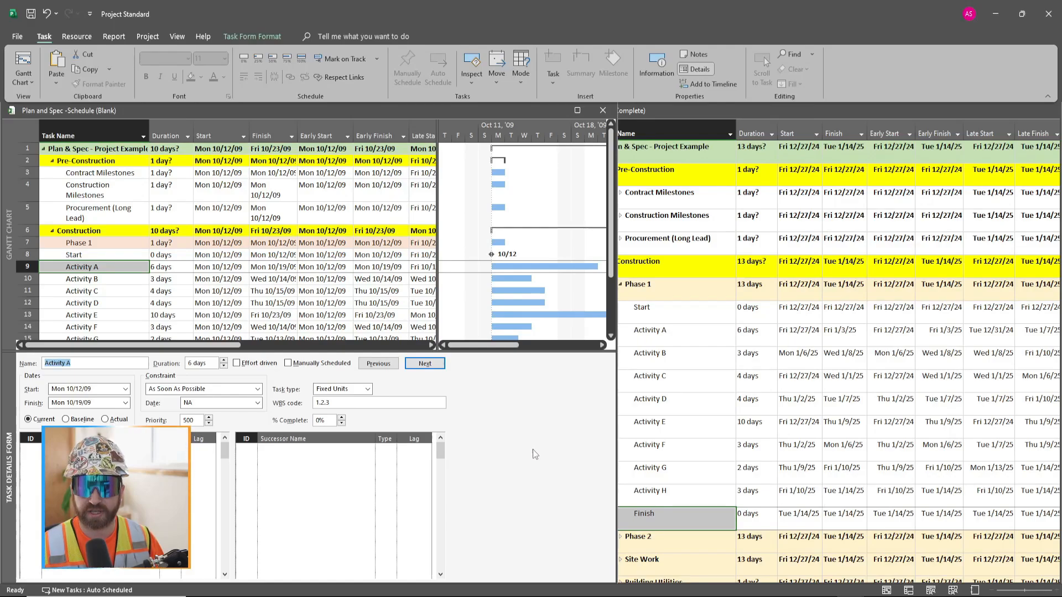
{"action": "left_click_drag", "start_coordinate": [446, 352], "coordinate": [454, 462]}
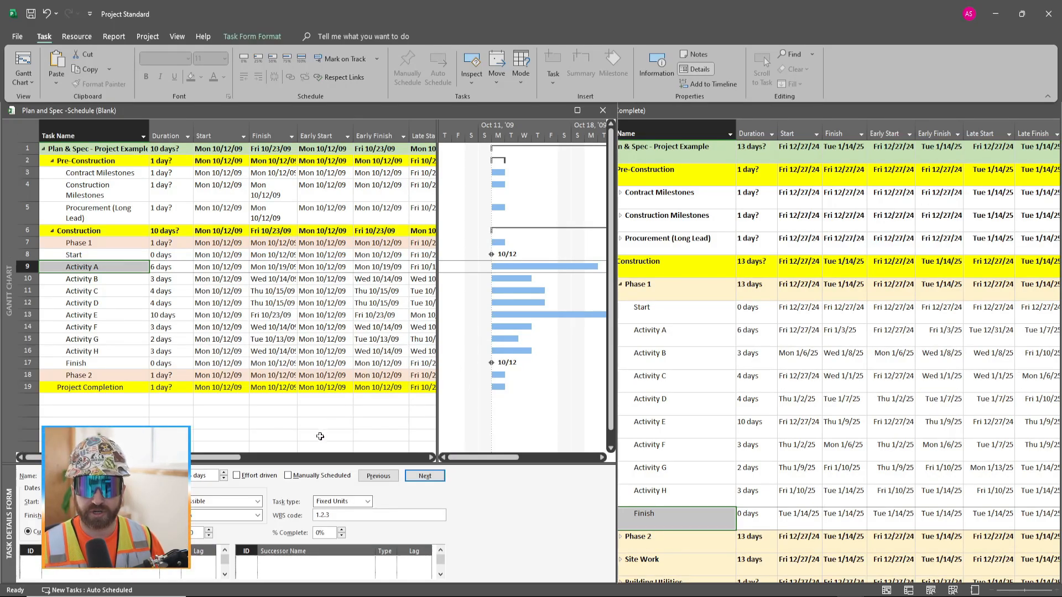
{"action": "left_click_drag", "start_coordinate": [306, 463], "coordinate": [304, 446]}
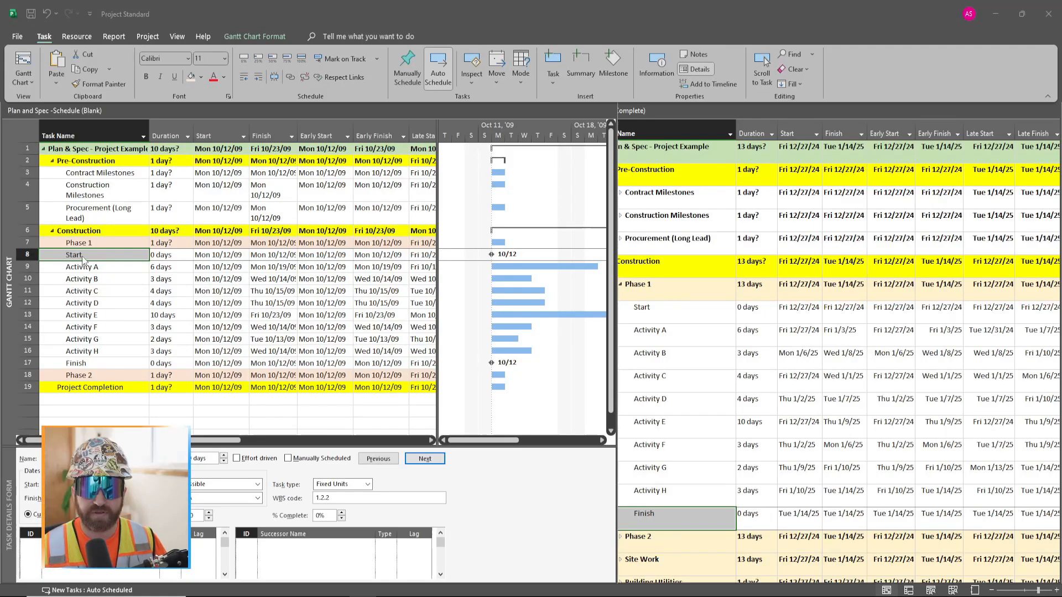
Enlarge the details form for the Start milestone and add task 9, Activity A, as its successor with link type FS
{"action": "left_click", "coordinate": [34, 254]}
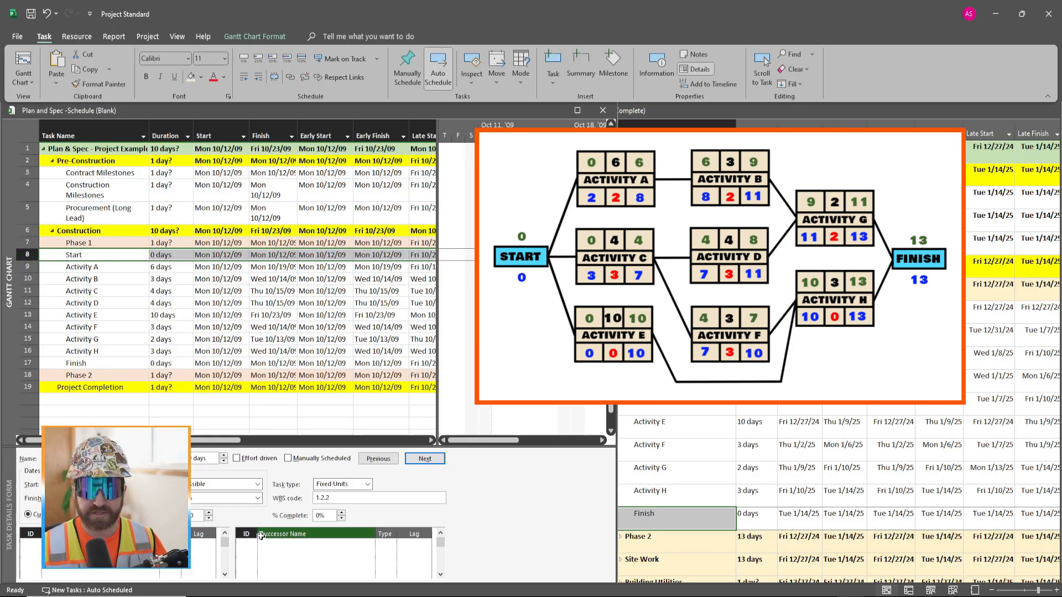
{"action": "left_click_drag", "start_coordinate": [258, 449], "coordinate": [258, 413]}
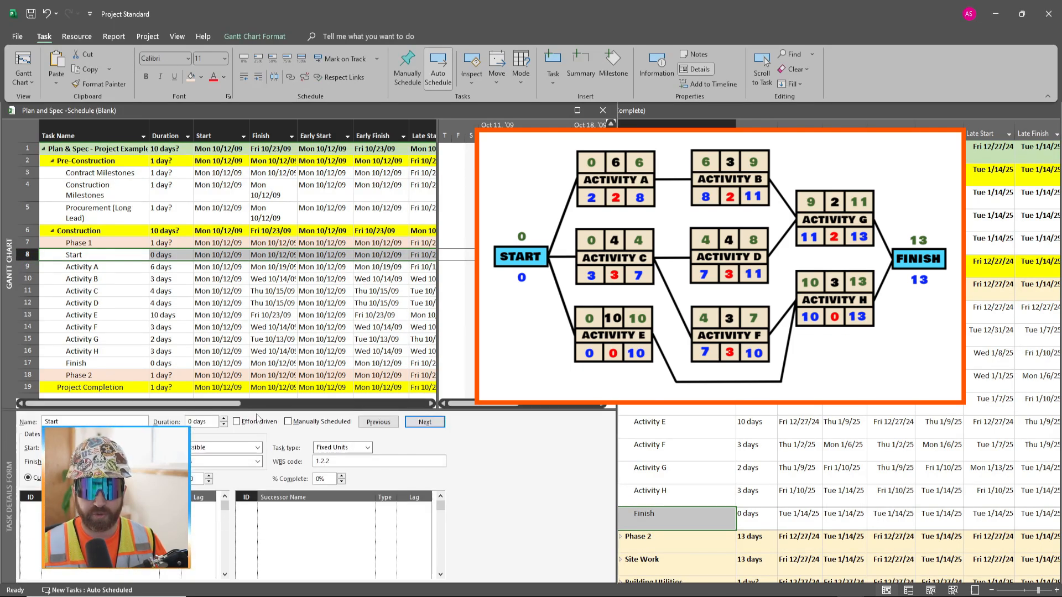
{"action": "left_click", "coordinate": [247, 505]}
{"action": "type", "text": "9"}
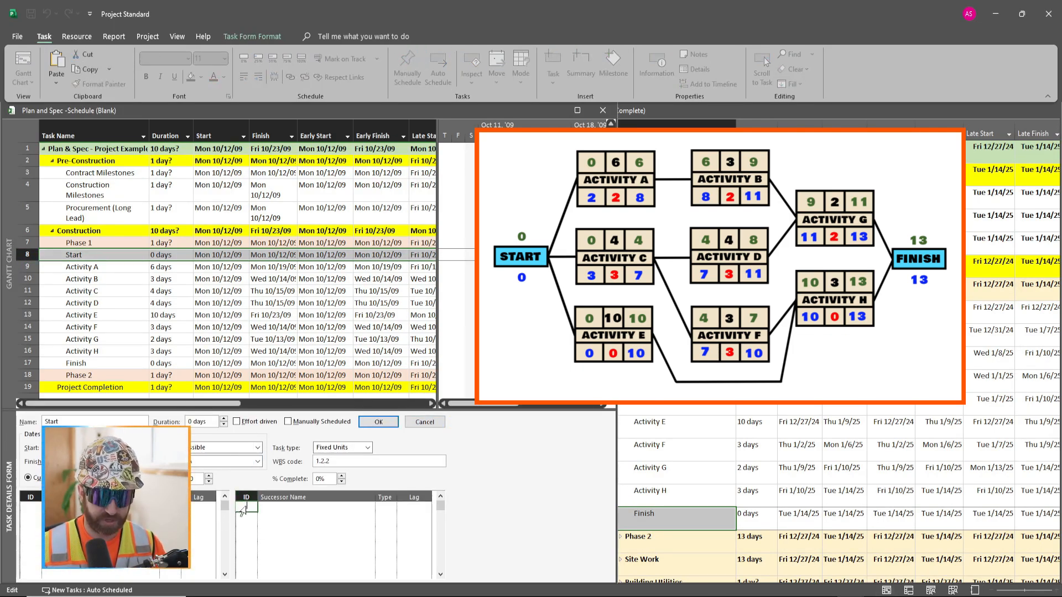
{"action": "key", "text": "Return"}
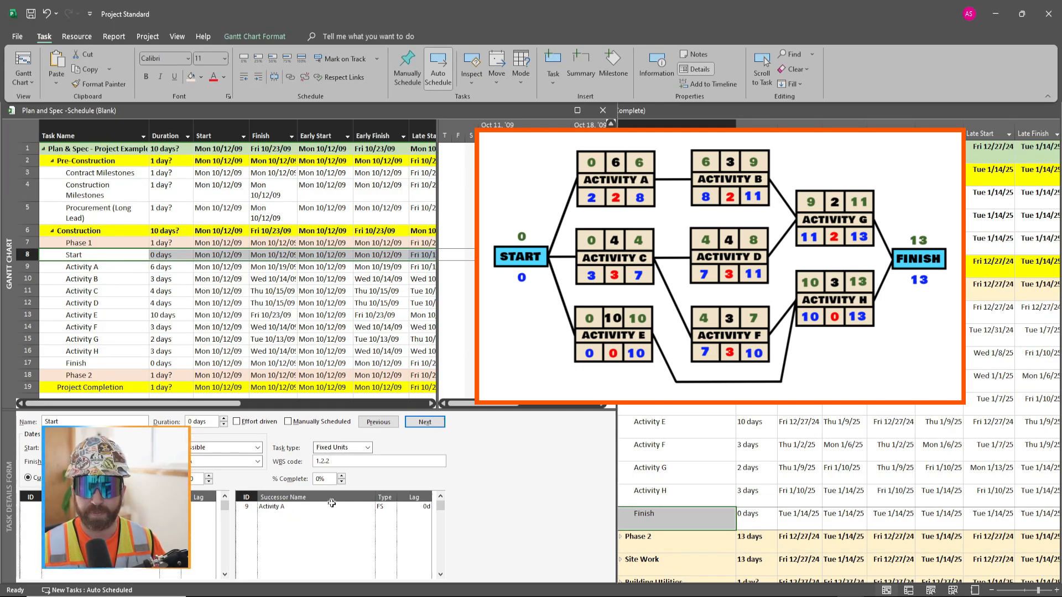
{"action": "left_click", "coordinate": [387, 507]}
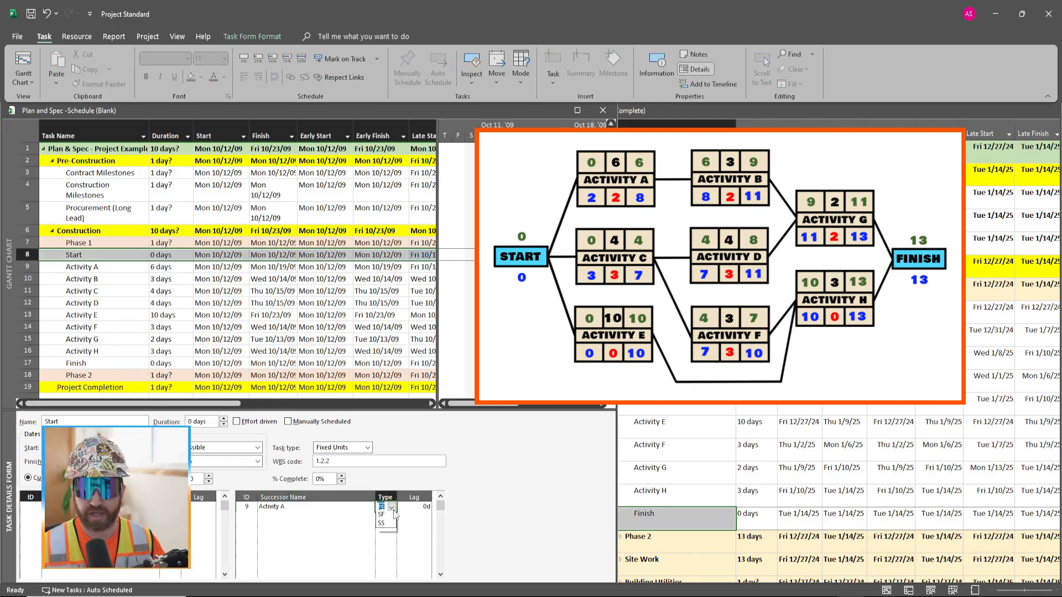
{"action": "left_click", "coordinate": [392, 507]}
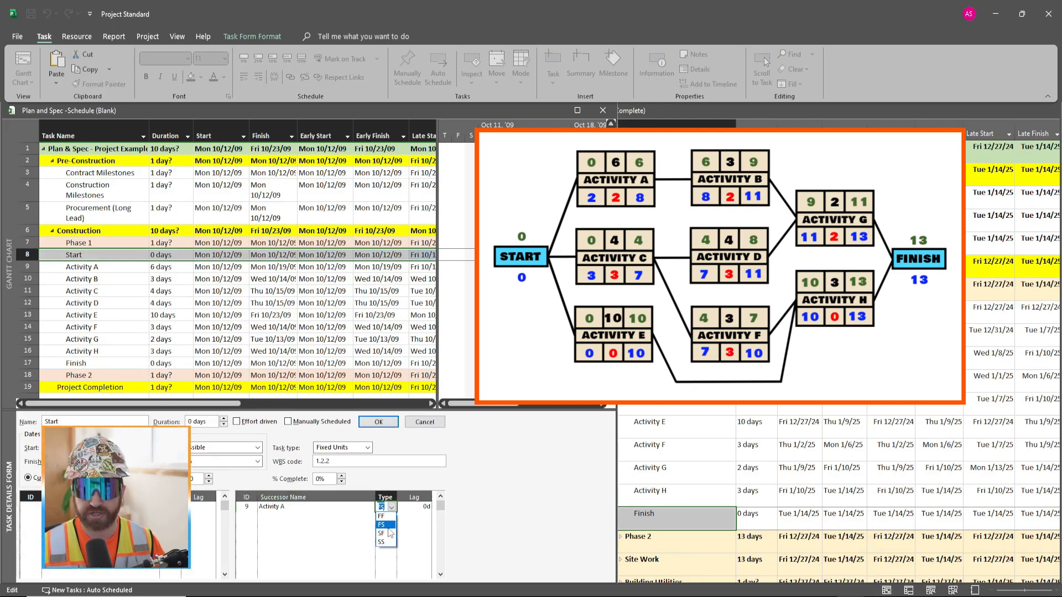
{"action": "left_click", "coordinate": [382, 524]}
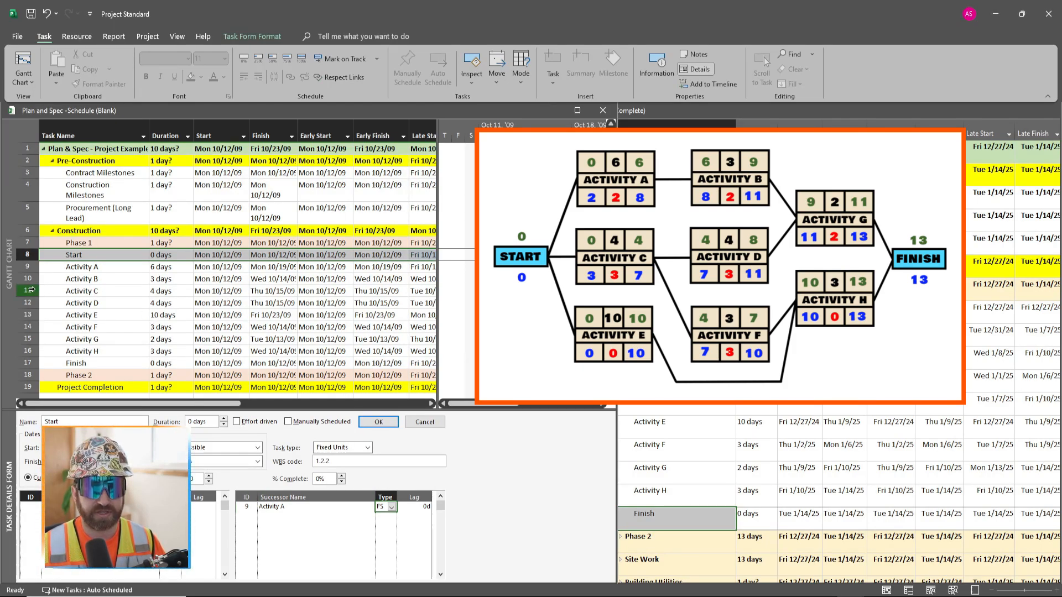
Add Activity C (ID 11) and Activity E (ID 13) as further successors of the Start milestone
{"action": "left_click", "coordinate": [31, 291]}
{"action": "left_click", "coordinate": [27, 290]}
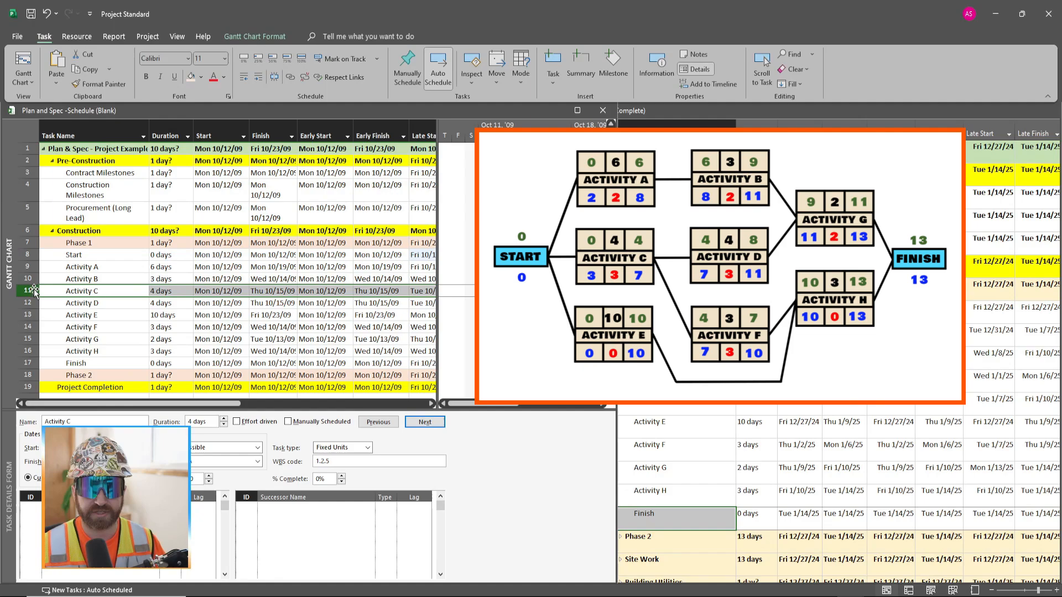
{"action": "left_click", "coordinate": [46, 258]}
{"action": "left_click", "coordinate": [246, 516]}
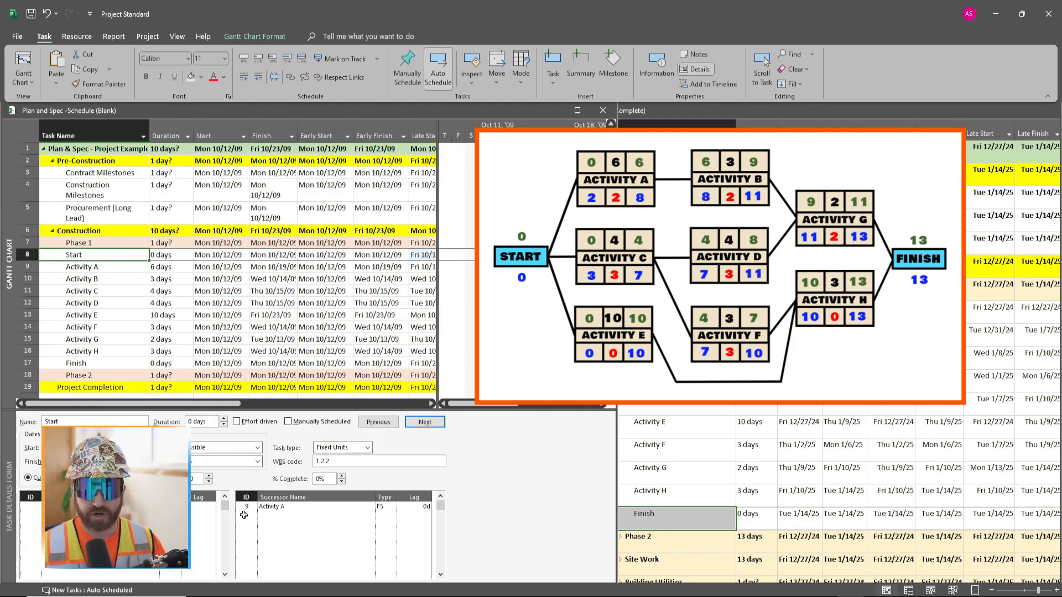
{"action": "type", "text": "11"}
{"action": "left_click", "coordinate": [251, 528]}
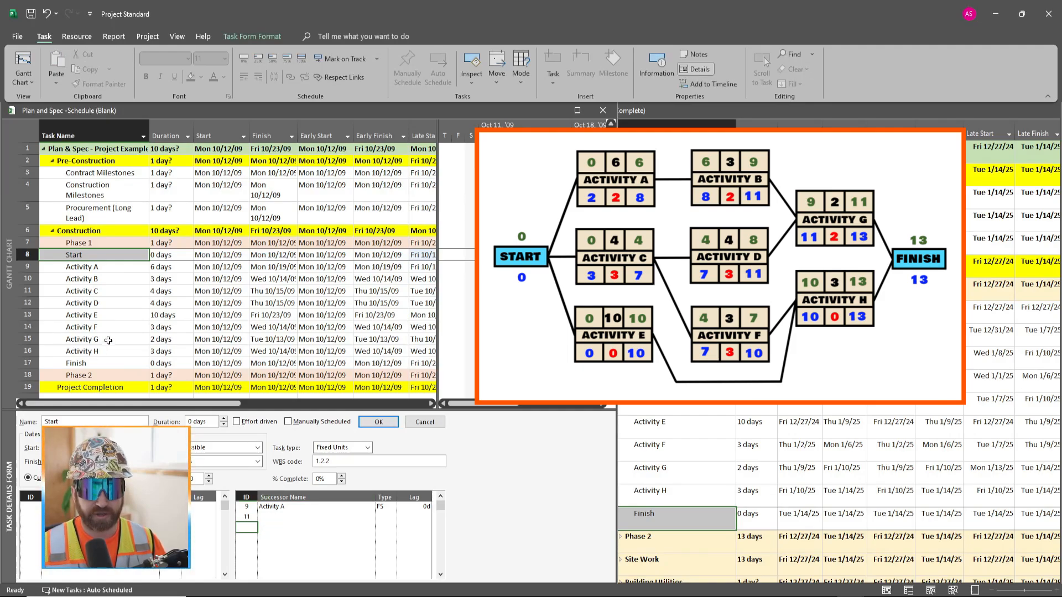
{"action": "type", "text": "13"}
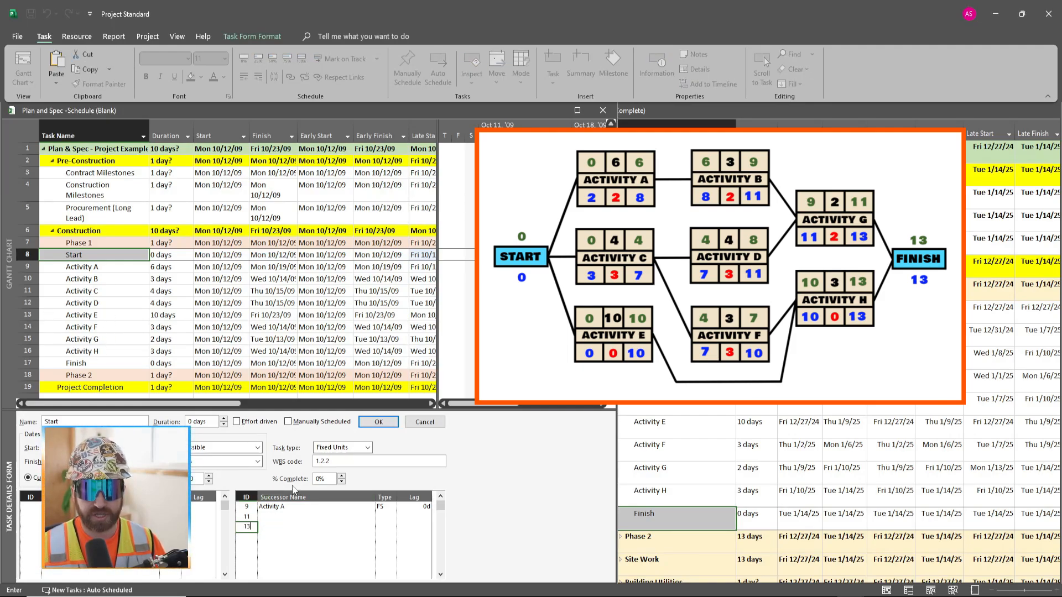
{"action": "key", "text": "Return"}
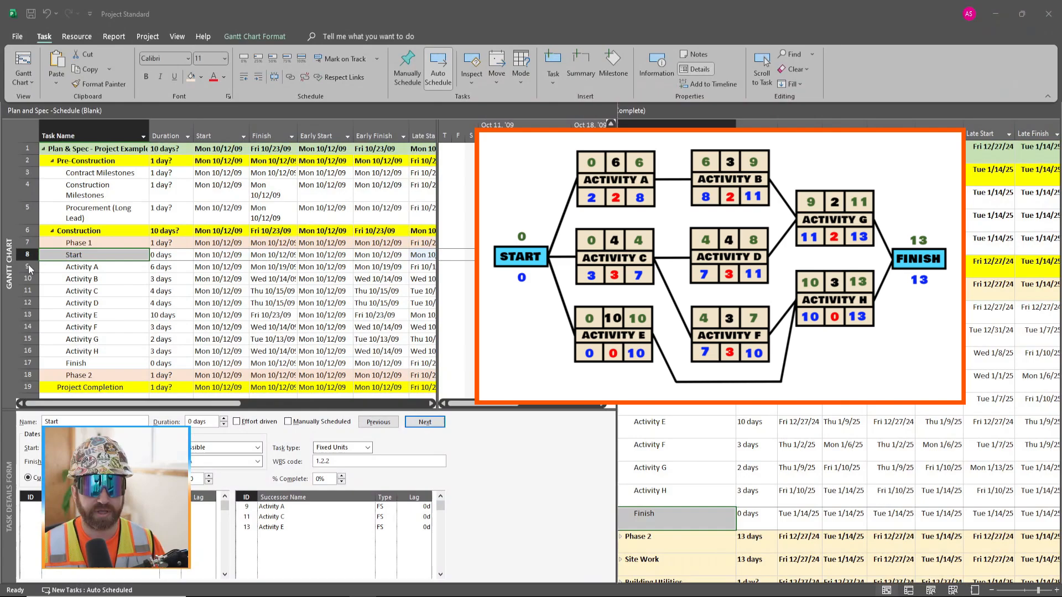
Compare the predecessor and successor lists of Activity A and the Start milestone to check their link
{"action": "left_click", "coordinate": [30, 268]}
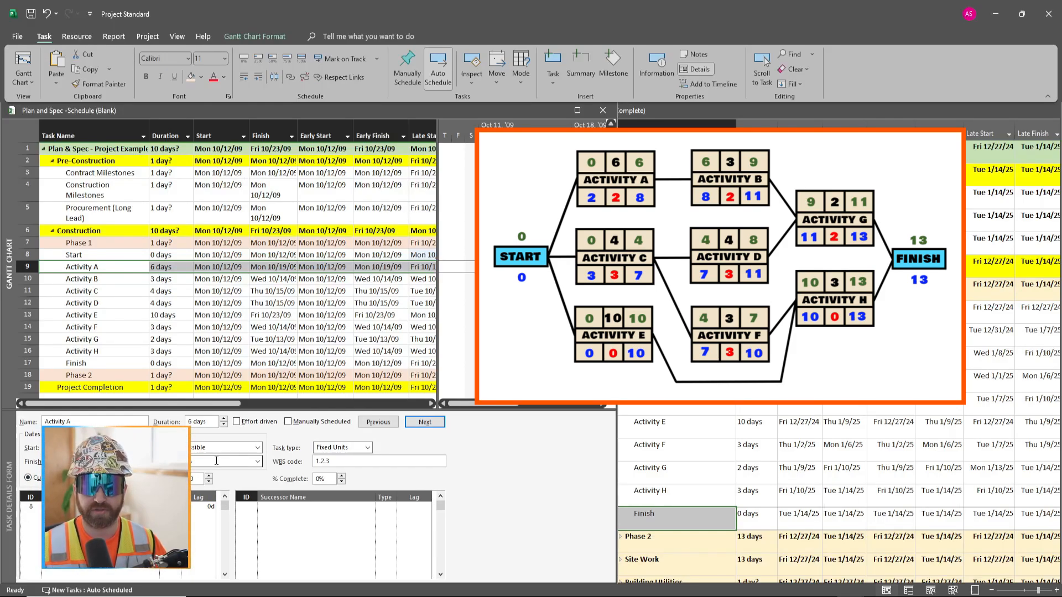
{"action": "left_click", "coordinate": [28, 253]}
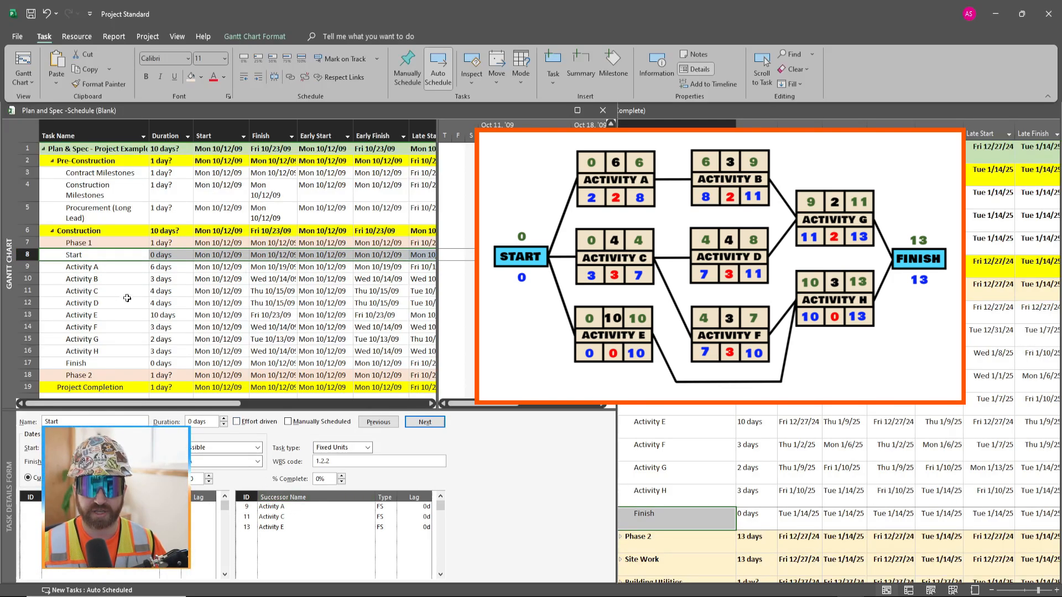
{"action": "left_click", "coordinate": [28, 266]}
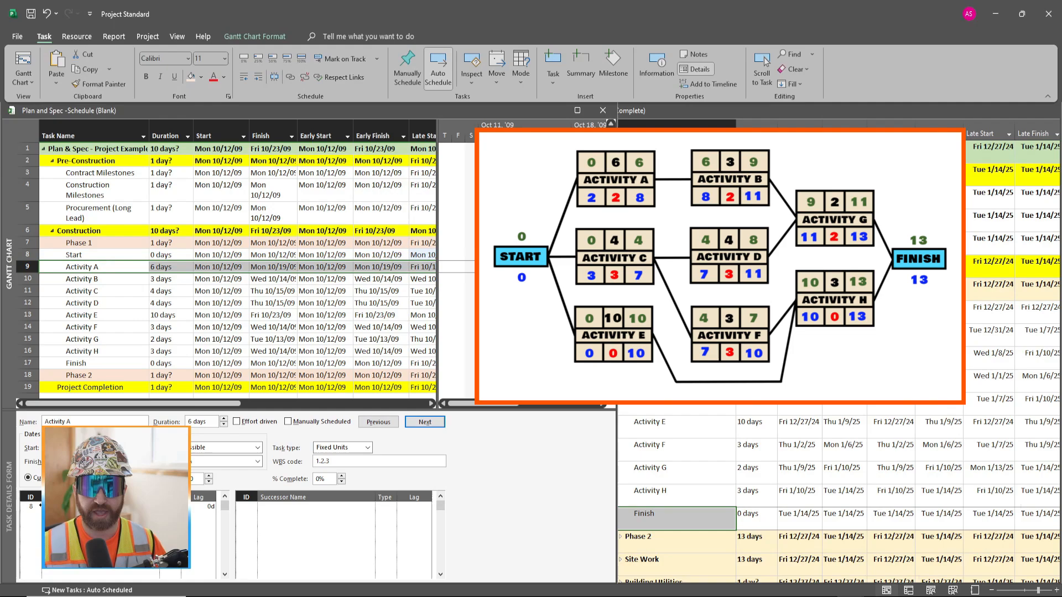
Check the predecessor lists of Activity C and Activity E for their link to the Start milestone
{"action": "left_click", "coordinate": [30, 289]}
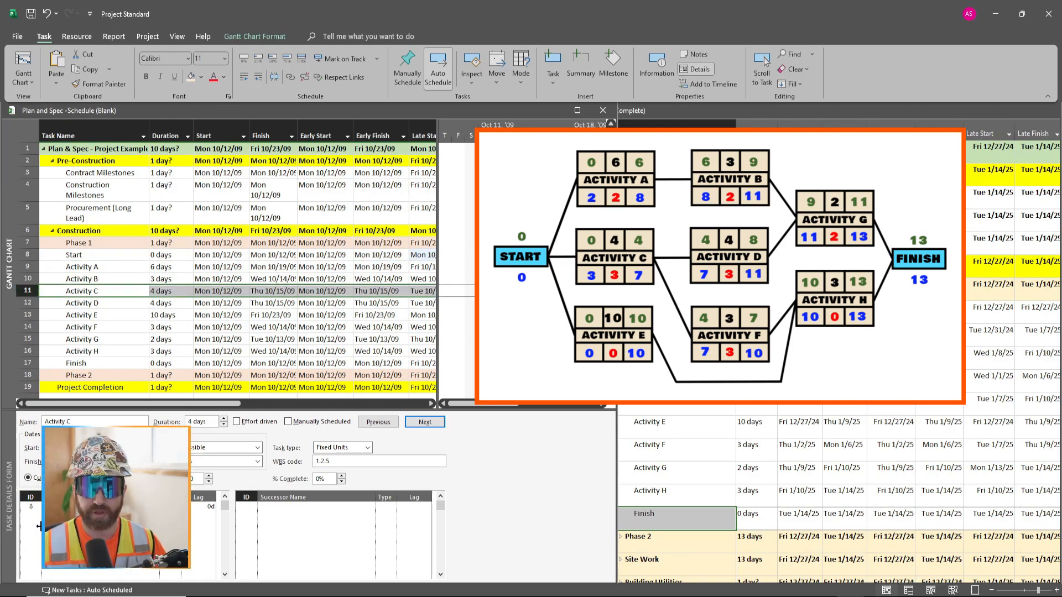
{"action": "left_click", "coordinate": [30, 314]}
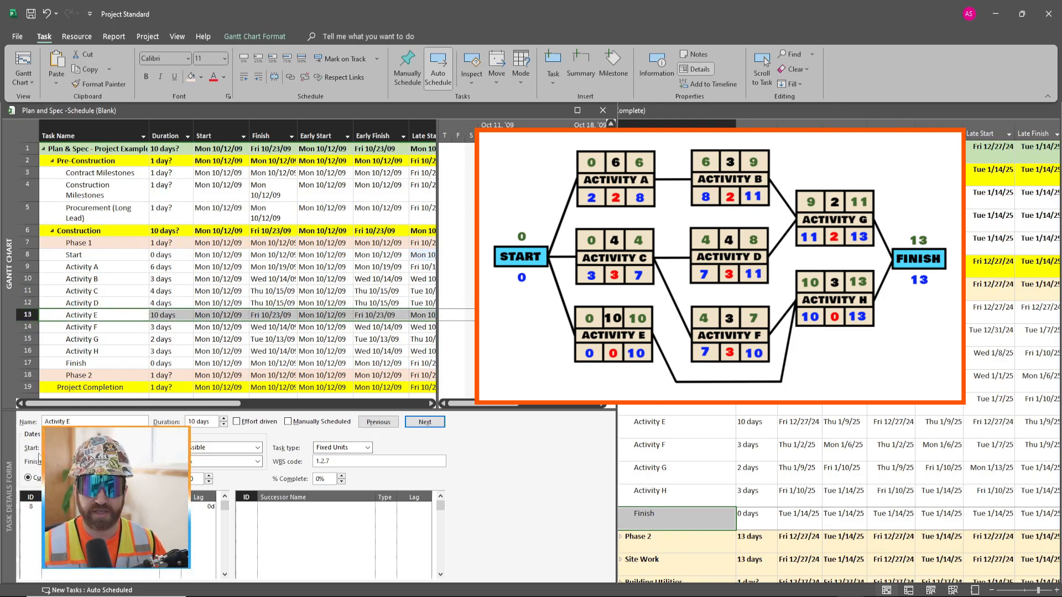
{"action": "left_click", "coordinate": [28, 508]}
{"action": "type", "text": "8"}
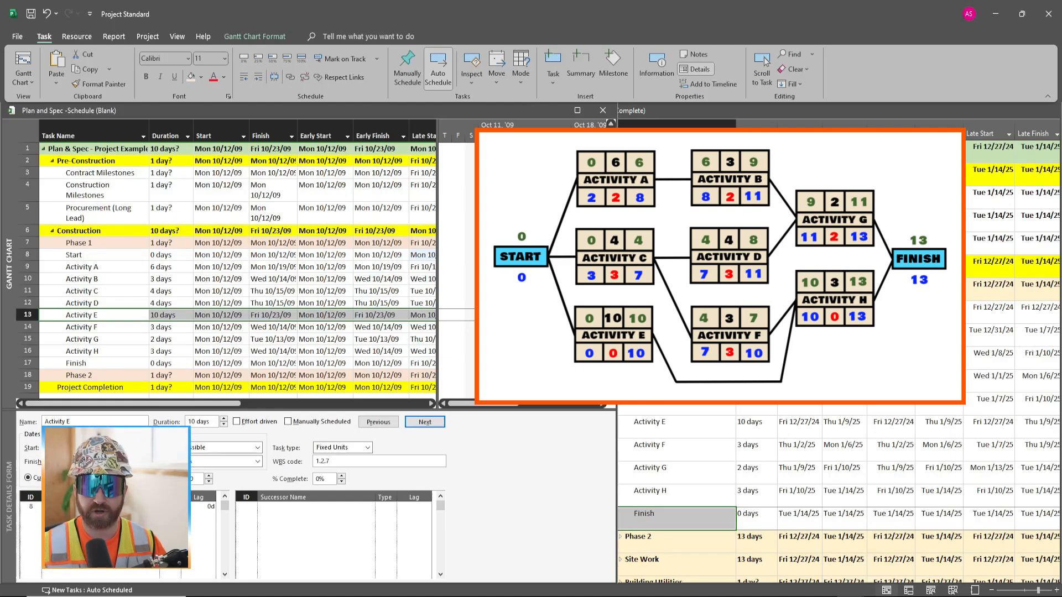
Add task 10, Activity B, as the successor of Activity A and examine the link between their Gantt bars
{"action": "left_click", "coordinate": [27, 266]}
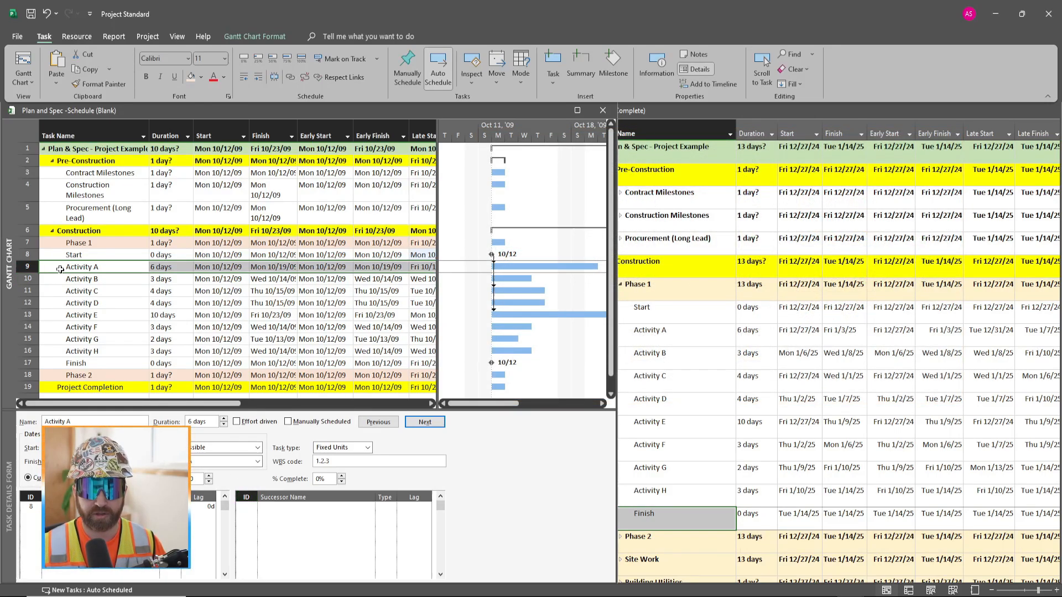
{"action": "left_click", "coordinate": [246, 505]}
{"action": "type", "text": "1"}
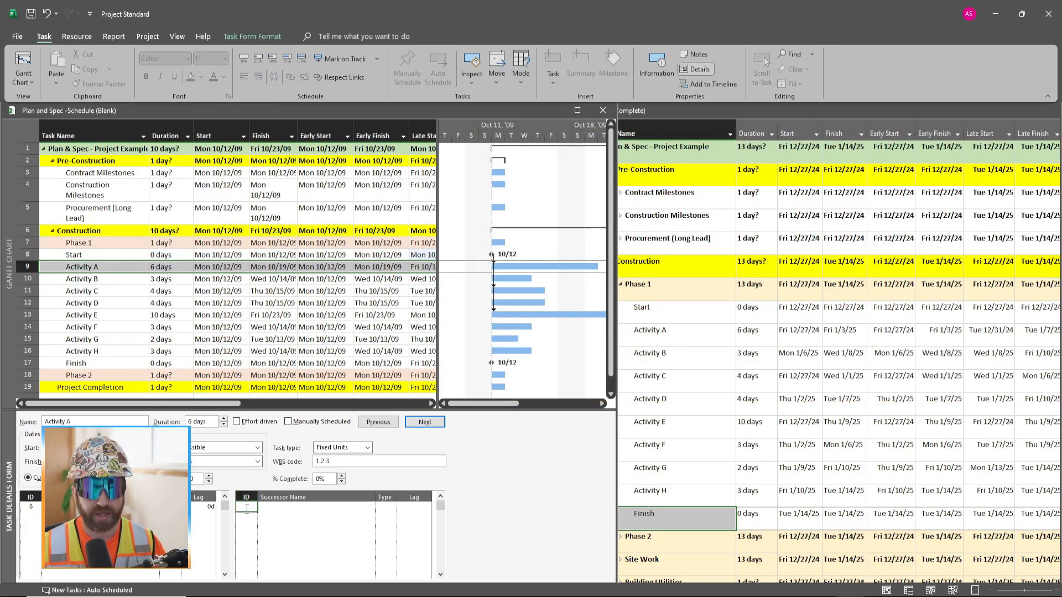
{"action": "type", "text": "0"}
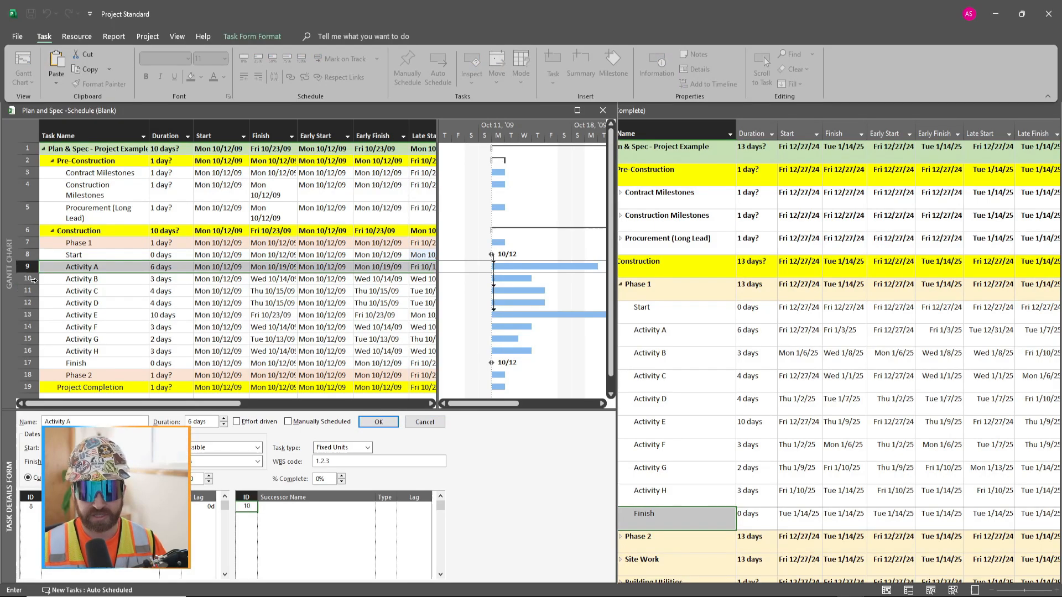
{"action": "key", "text": "Return"}
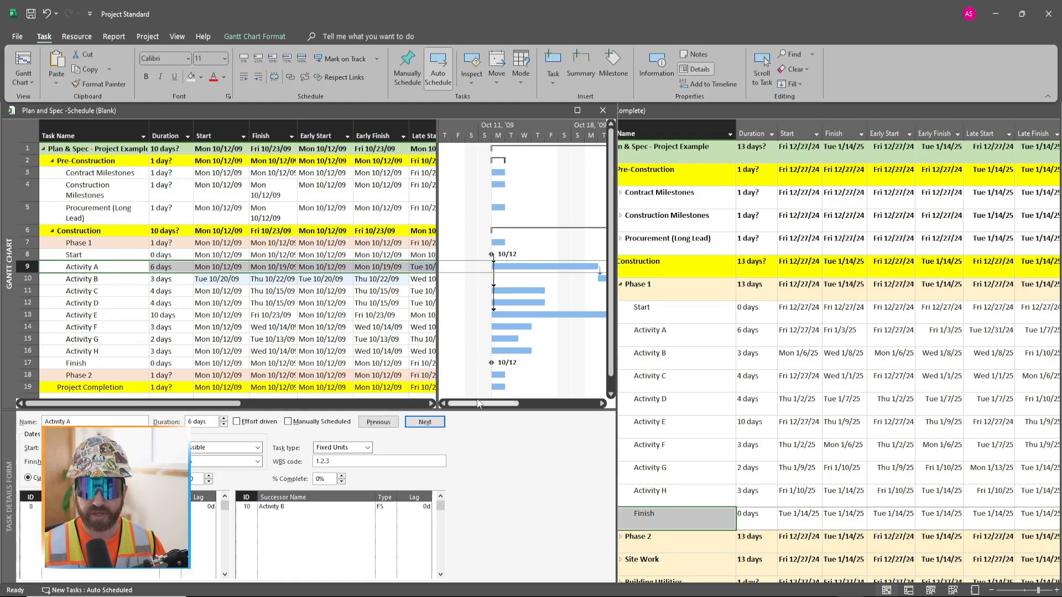
{"action": "left_click", "coordinate": [601, 403]}
{"action": "left_click", "coordinate": [601, 404]}
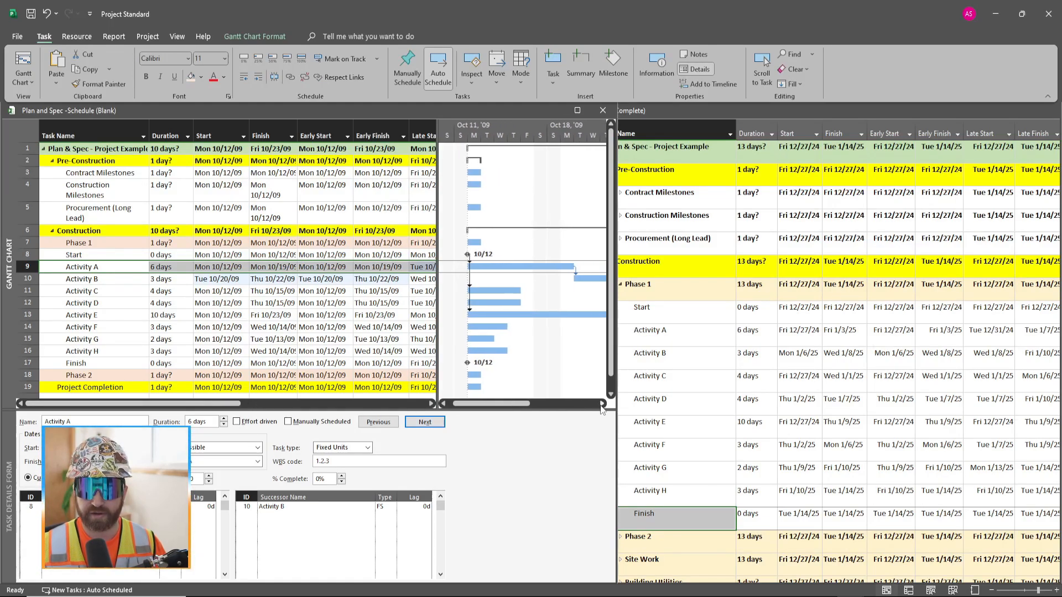
{"action": "left_click", "coordinate": [601, 405]}
{"action": "left_click", "coordinate": [601, 404]}
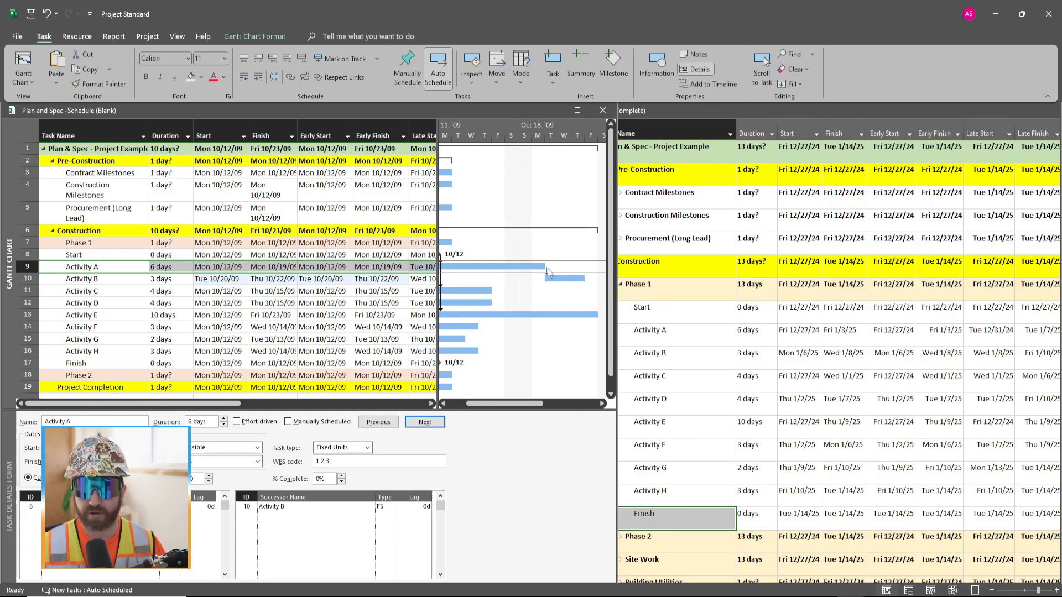
{"action": "left_click_drag", "start_coordinate": [471, 404], "coordinate": [465, 408]}
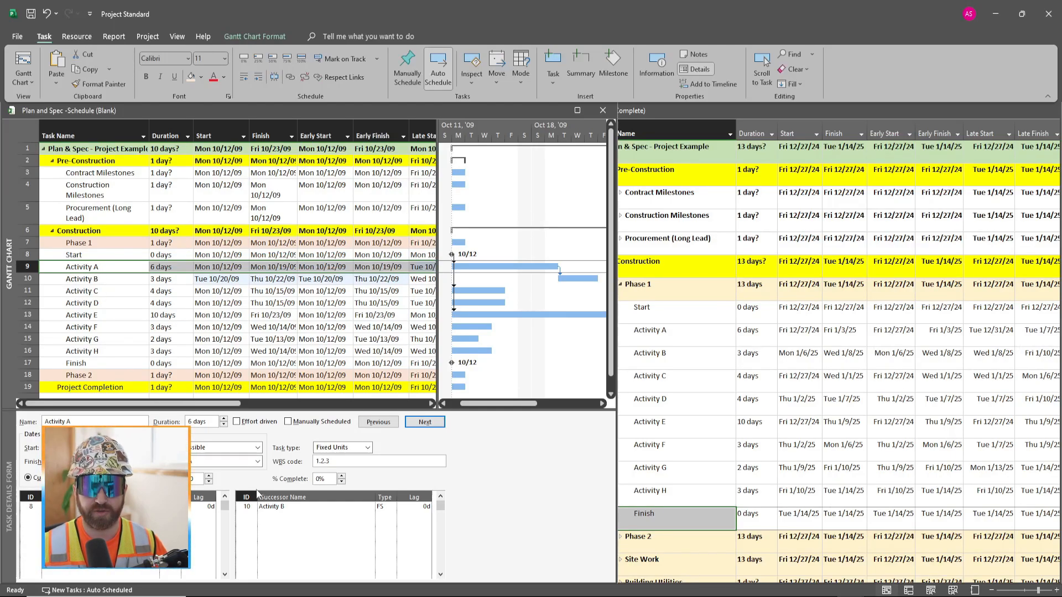
Go through Activities B to H one by one to see which predecessors and successors each still needs
{"action": "left_click", "coordinate": [32, 280]}
{"action": "left_click", "coordinate": [29, 291]}
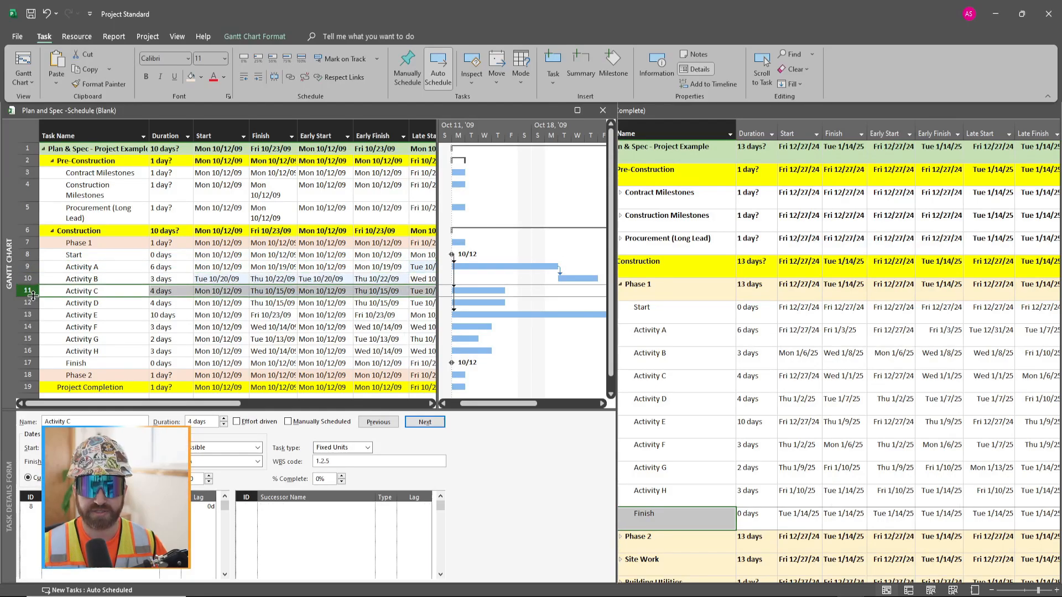
{"action": "left_click", "coordinate": [28, 303]}
{"action": "left_click", "coordinate": [28, 314]}
{"action": "left_click", "coordinate": [29, 327]}
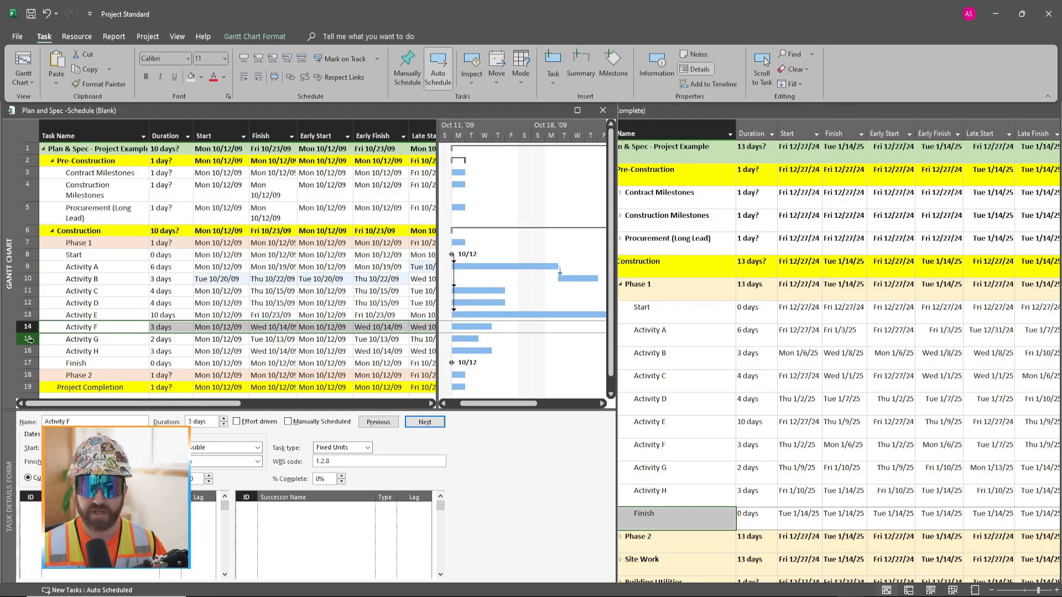
{"action": "left_click", "coordinate": [29, 339]}
{"action": "left_click", "coordinate": [31, 352]}
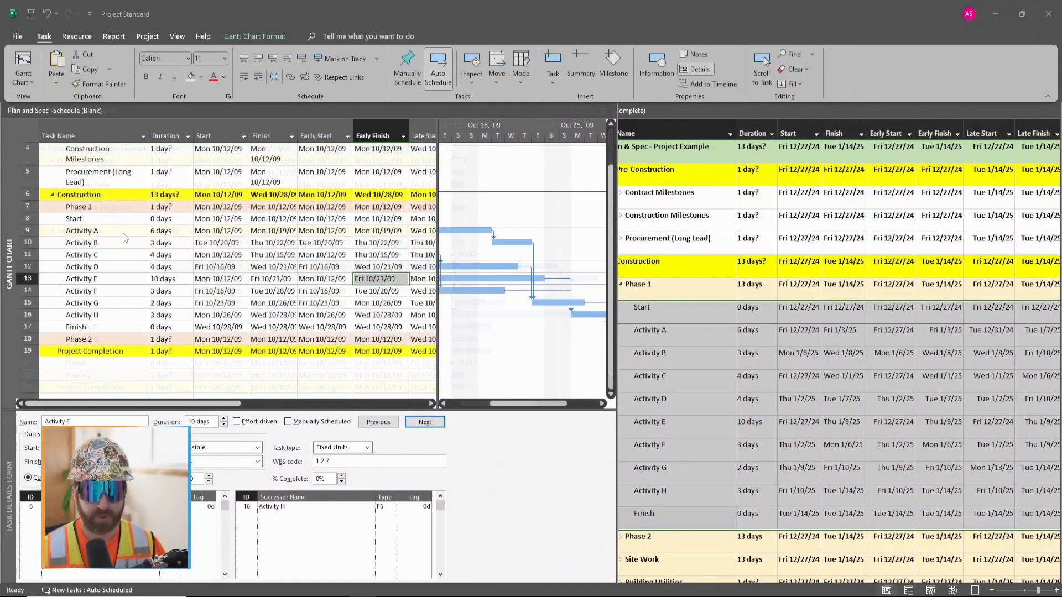
Step through the tasks from Start to Activity G to look over their entered successors
{"action": "left_click", "coordinate": [103, 217]}
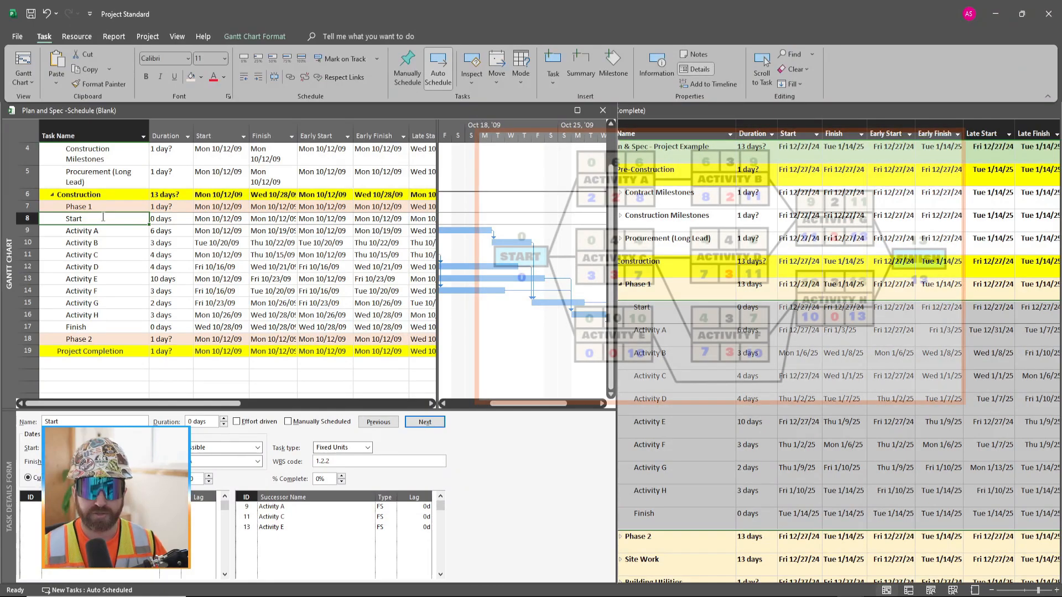
{"action": "left_click", "coordinate": [99, 231]}
{"action": "left_click", "coordinate": [96, 247]}
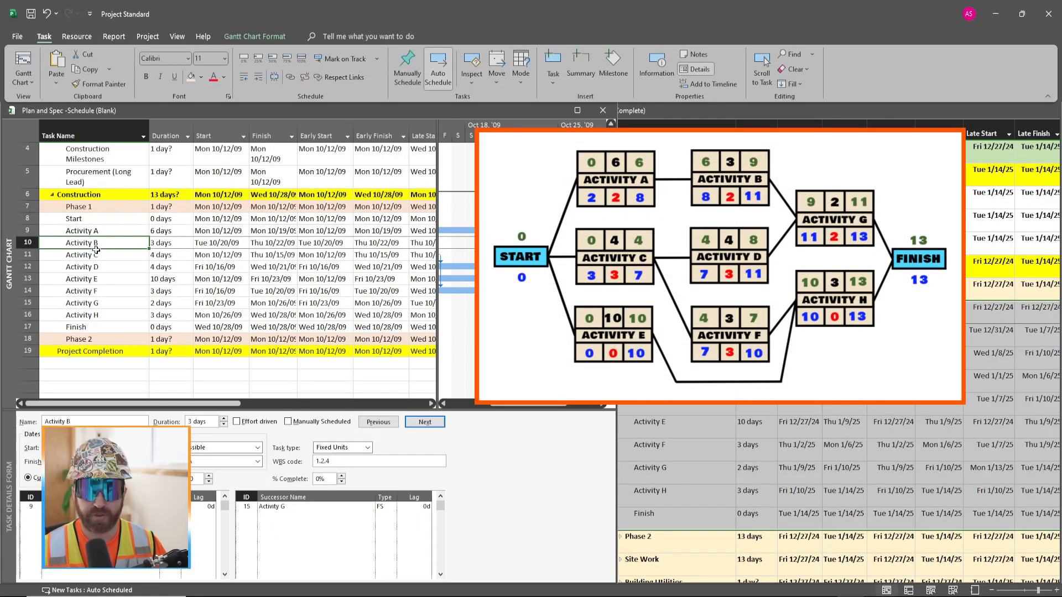
{"action": "left_click", "coordinate": [97, 255]}
{"action": "left_click", "coordinate": [96, 267]}
{"action": "left_click", "coordinate": [97, 279]}
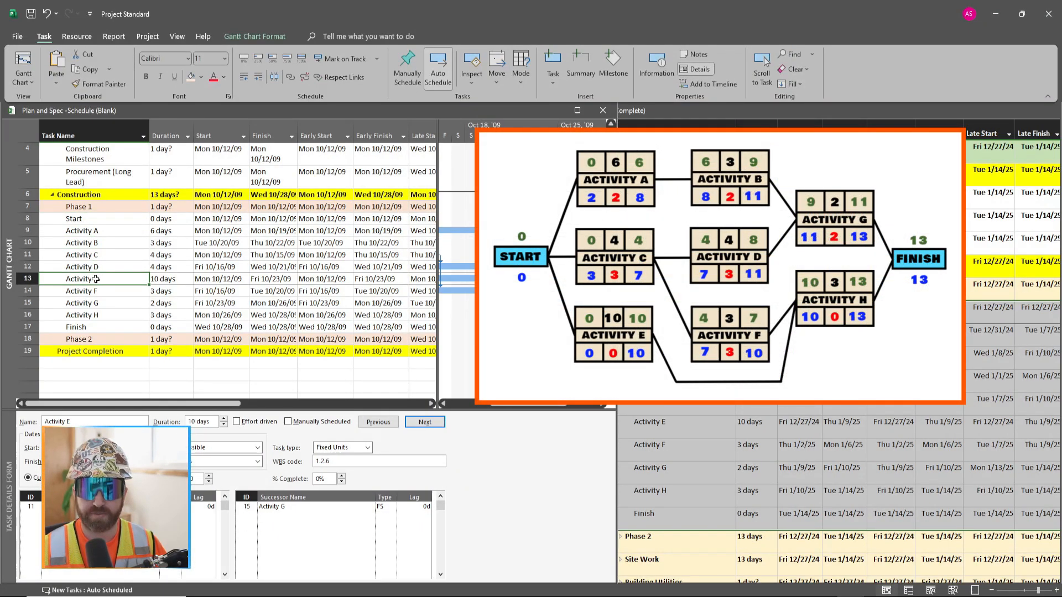
{"action": "left_click", "coordinate": [99, 291]}
{"action": "left_click", "coordinate": [98, 303]}
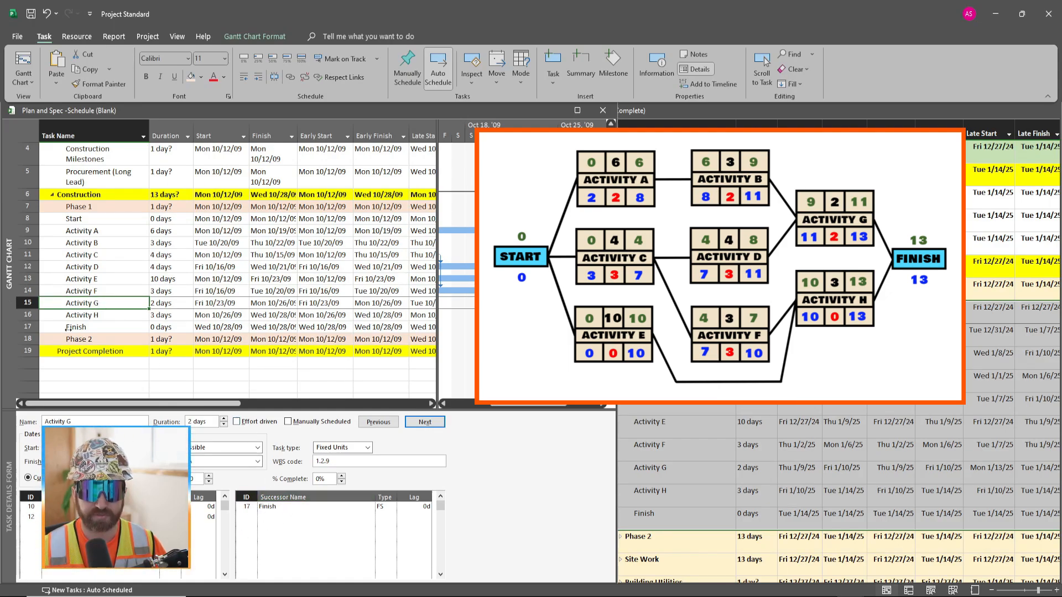
Compare the predecessors and successors of each task from Activity A to Activity H with the network diagram
{"action": "left_click", "coordinate": [27, 230]}
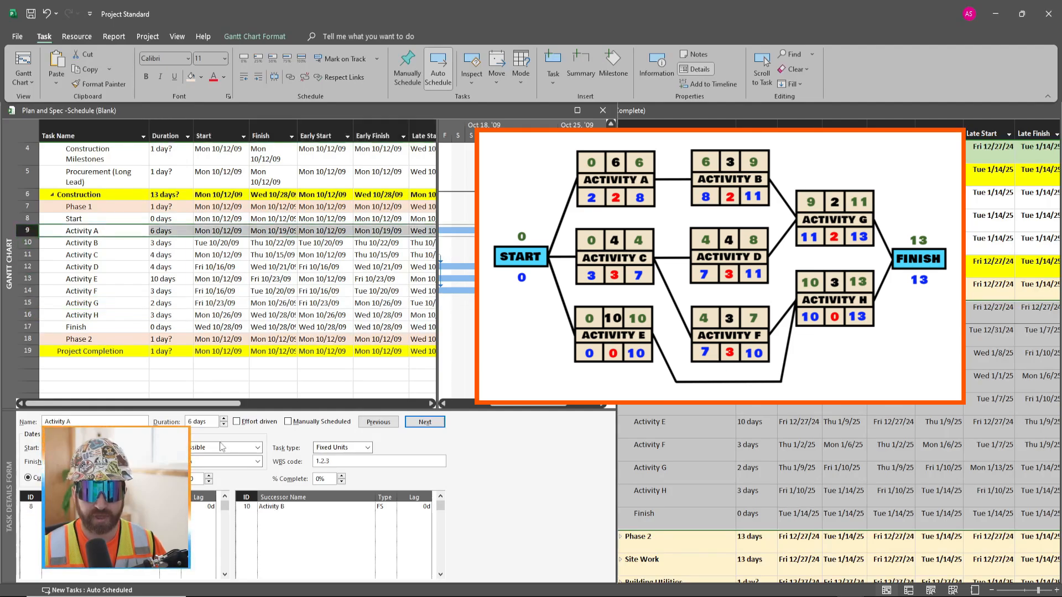
{"action": "key", "text": "Down"}
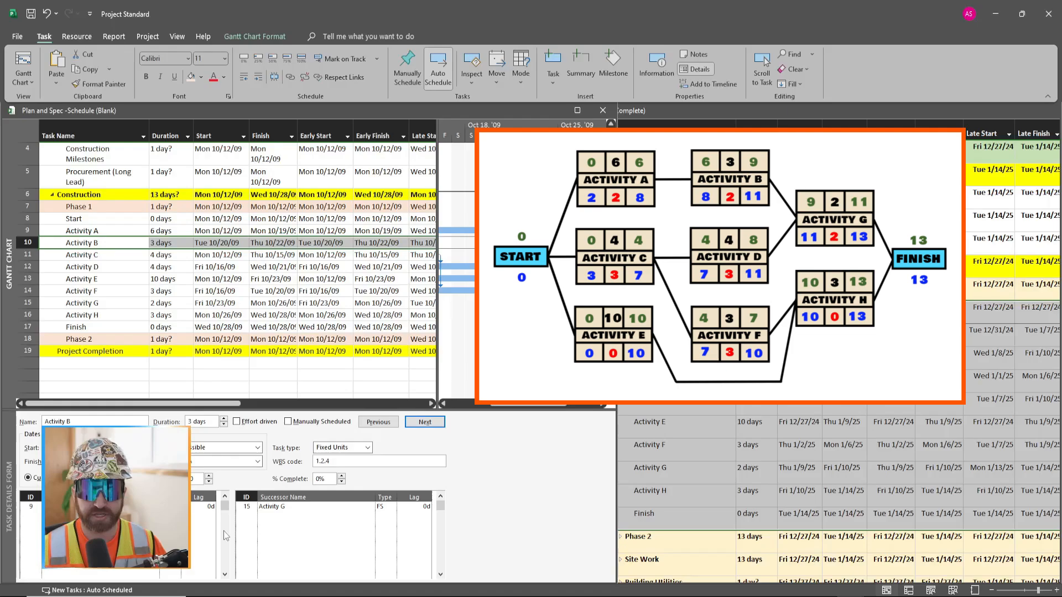
{"action": "left_click", "coordinate": [27, 255]}
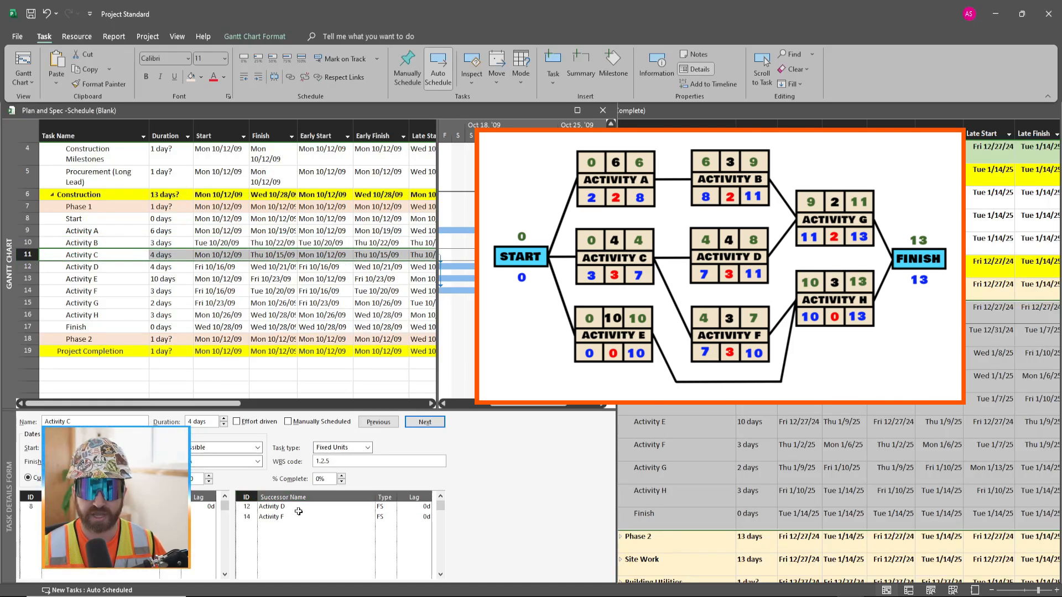
{"action": "left_click", "coordinate": [35, 267]}
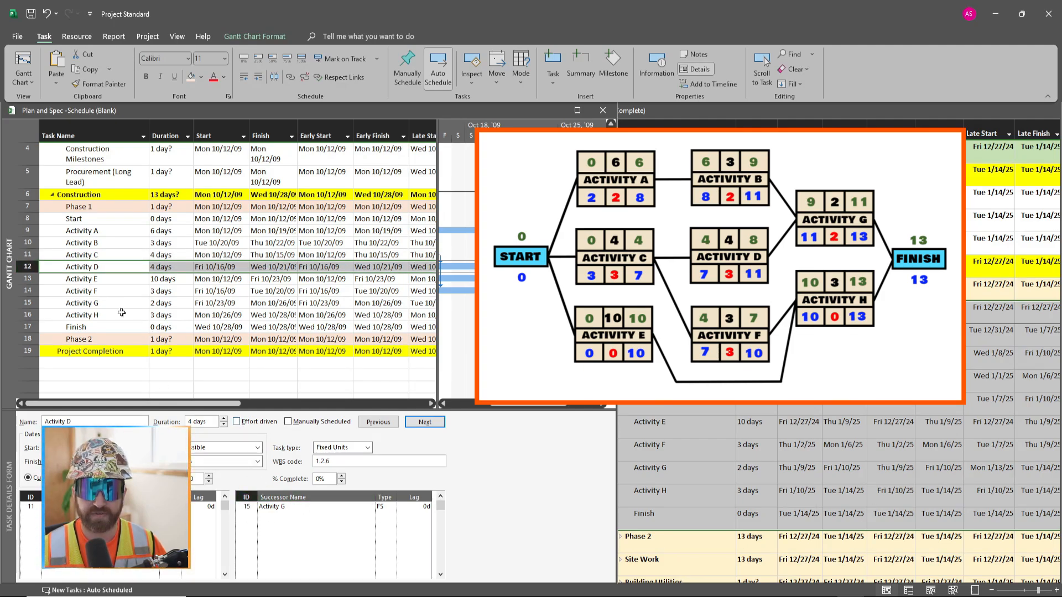
{"action": "left_click", "coordinate": [37, 283]}
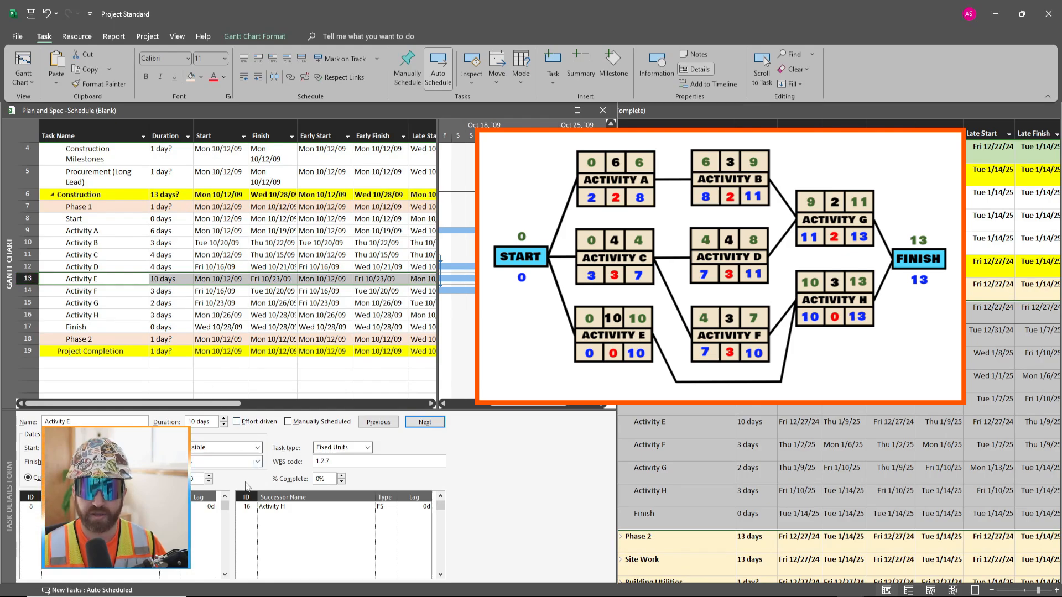
{"action": "left_click", "coordinate": [28, 291]}
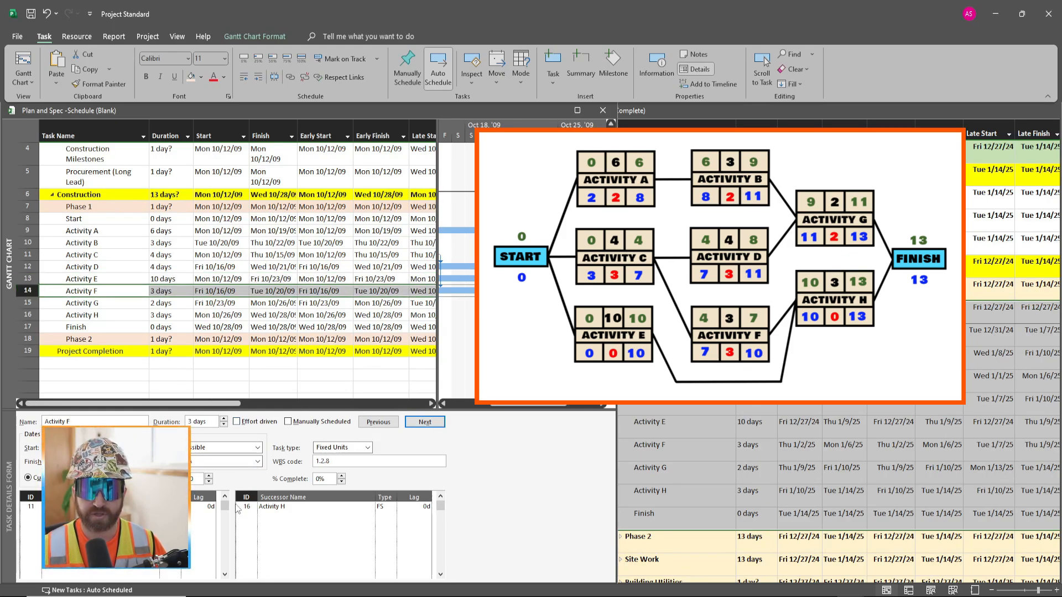
{"action": "left_click", "coordinate": [29, 303]}
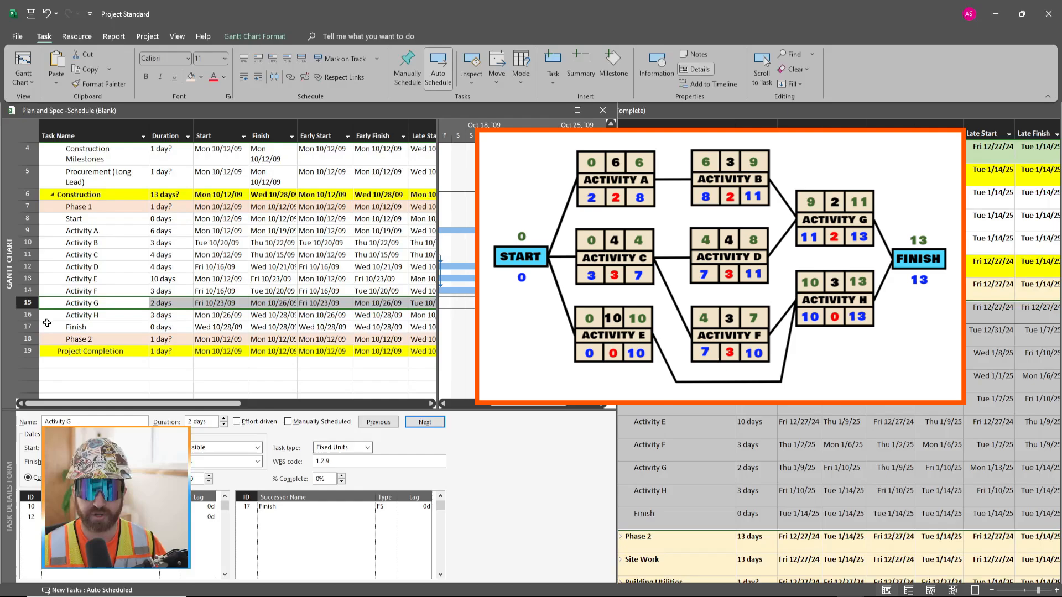
{"action": "left_click", "coordinate": [27, 315]}
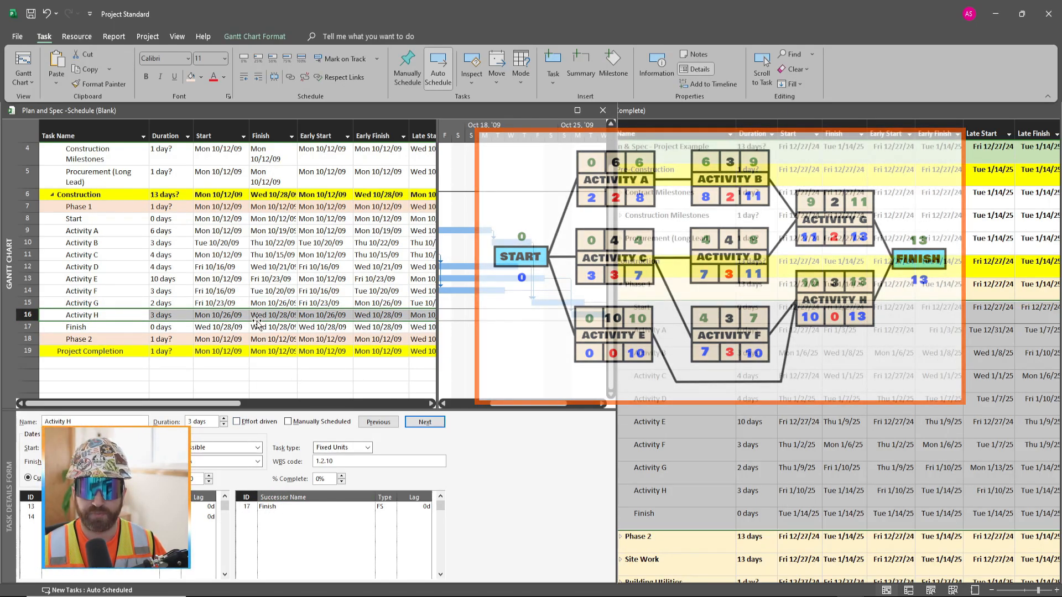
Maximize the blank schedule and compare the dates and total slack of Start, Activities A, E and H, and Finish with the network diagram
{"action": "left_click", "coordinate": [578, 110]}
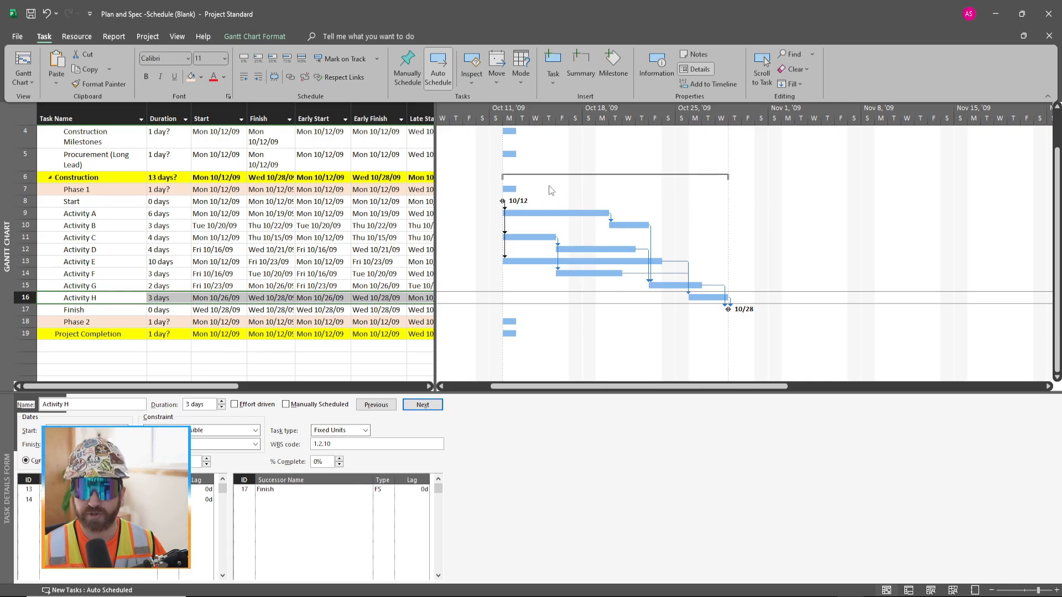
{"action": "left_click", "coordinate": [25, 201]}
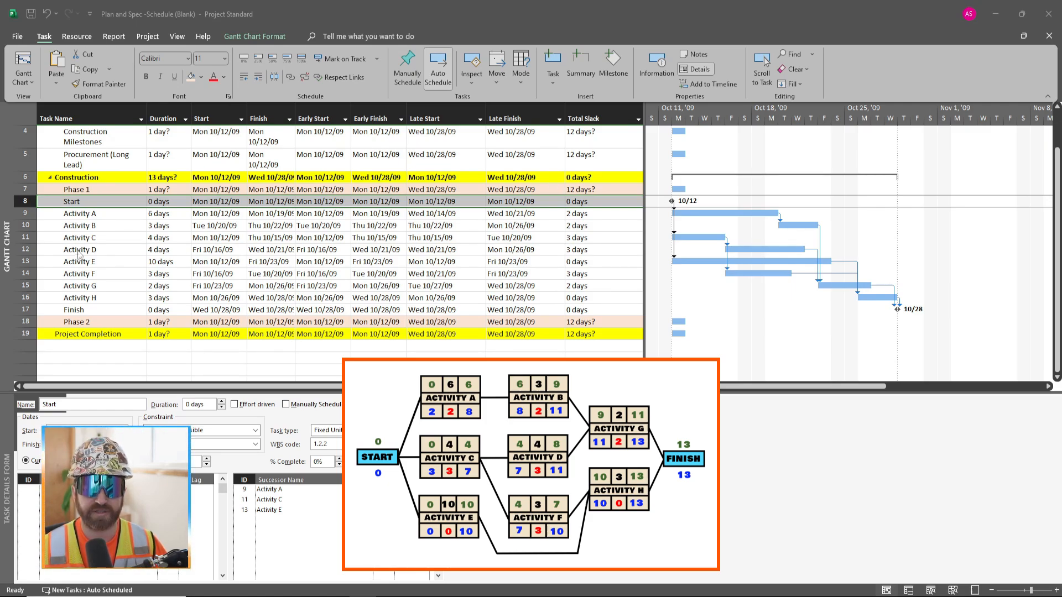
{"action": "left_click", "coordinate": [32, 214]}
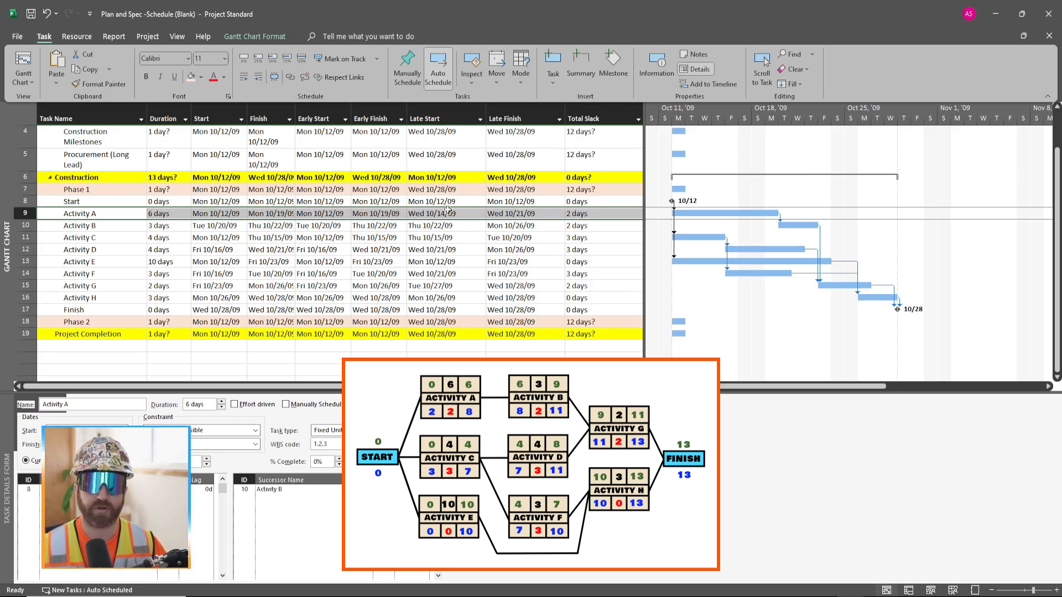
{"action": "left_click", "coordinate": [30, 203]}
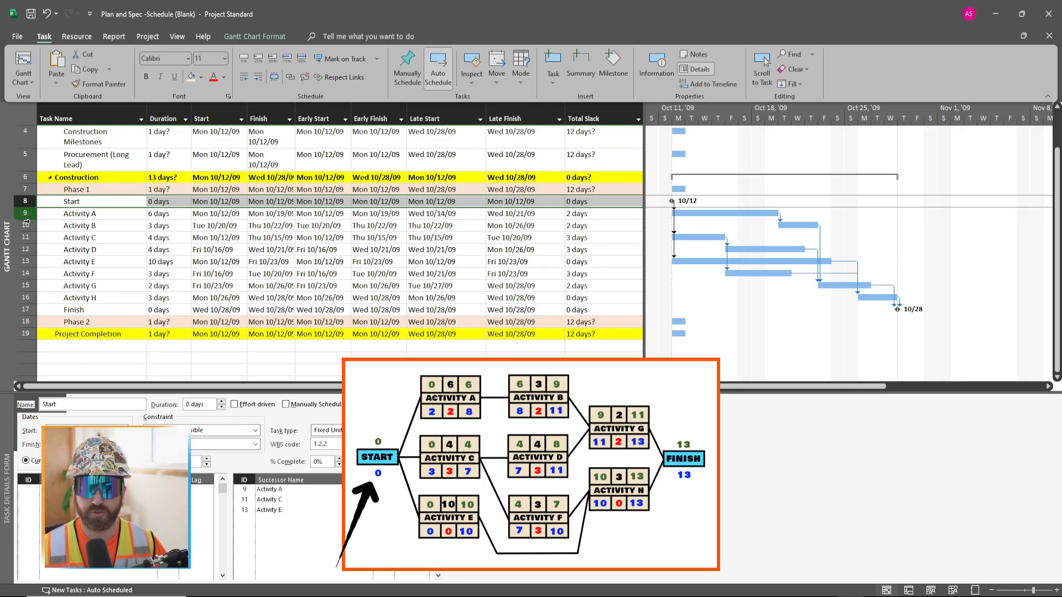
{"action": "left_click", "coordinate": [27, 262]}
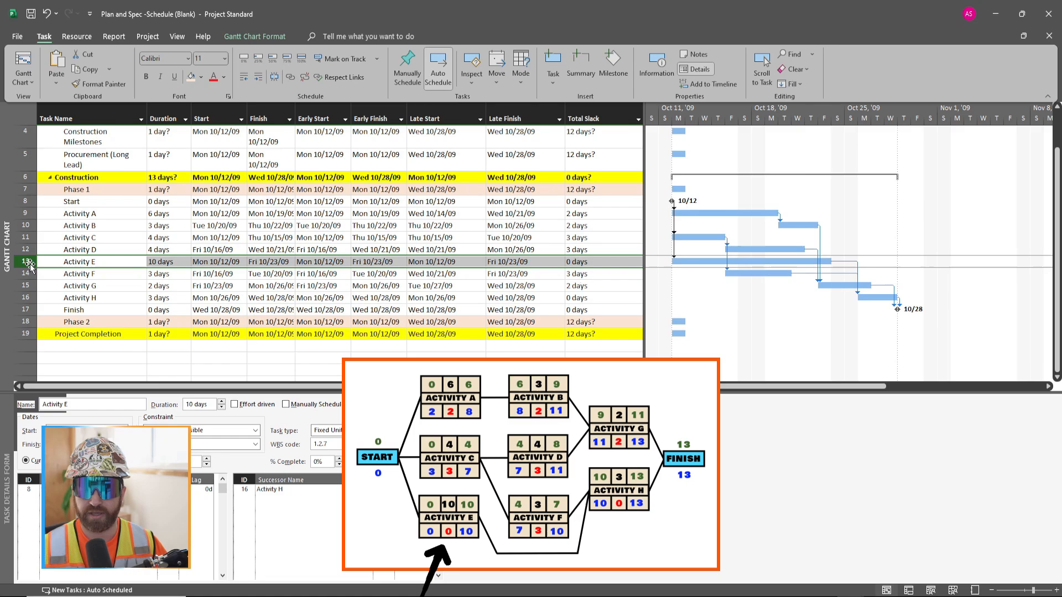
{"action": "left_click", "coordinate": [27, 298]}
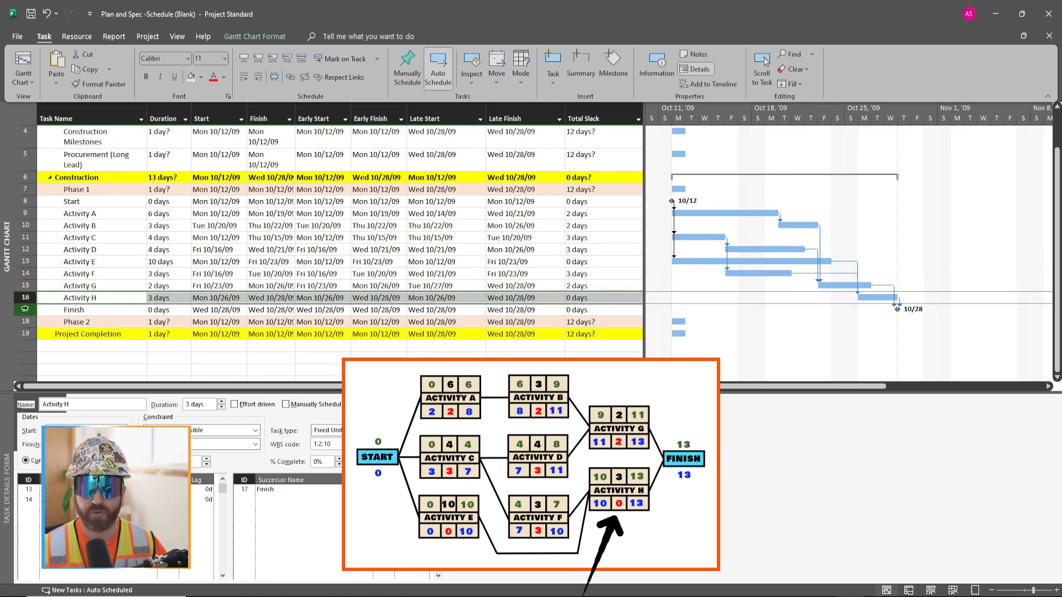
{"action": "left_click", "coordinate": [28, 310]}
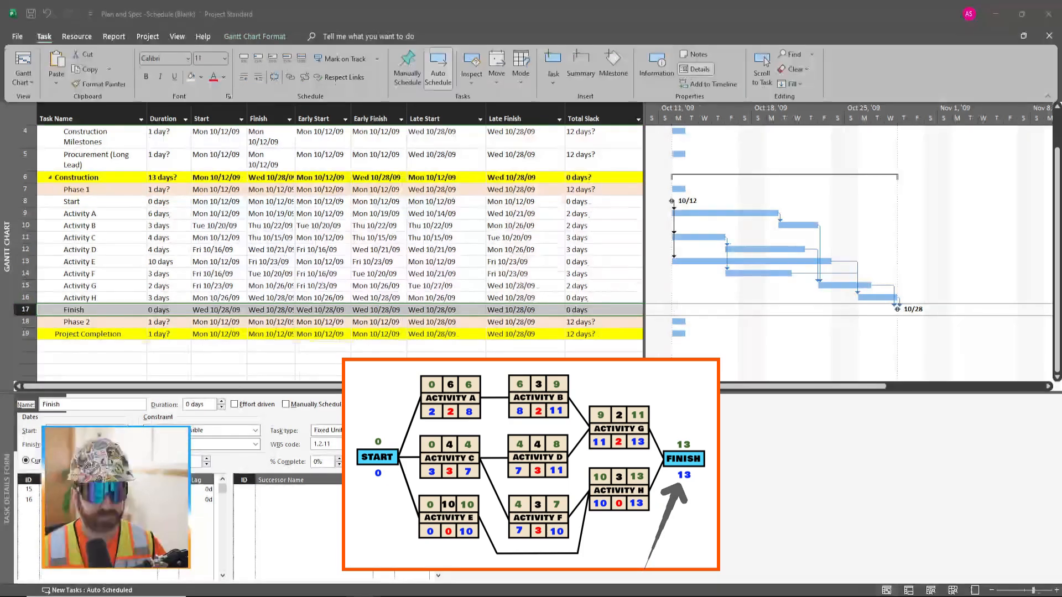
Show critical tasks in the Gantt chart's bar styles
{"action": "right_click", "coordinate": [873, 200]}
{"action": "mouse_move", "coordinate": [920, 291]}
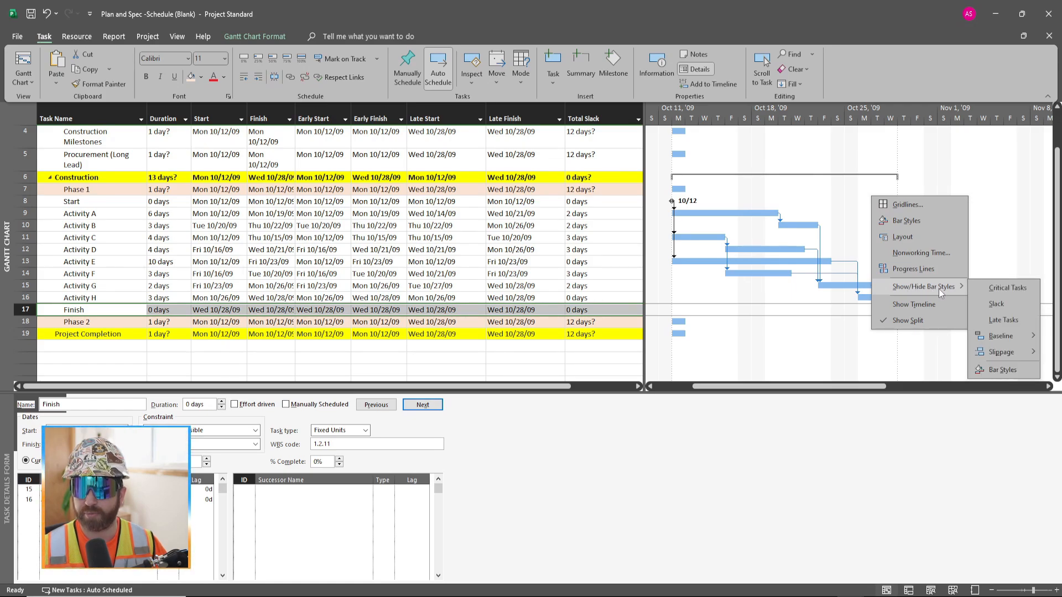
{"action": "left_click", "coordinate": [1005, 288]}
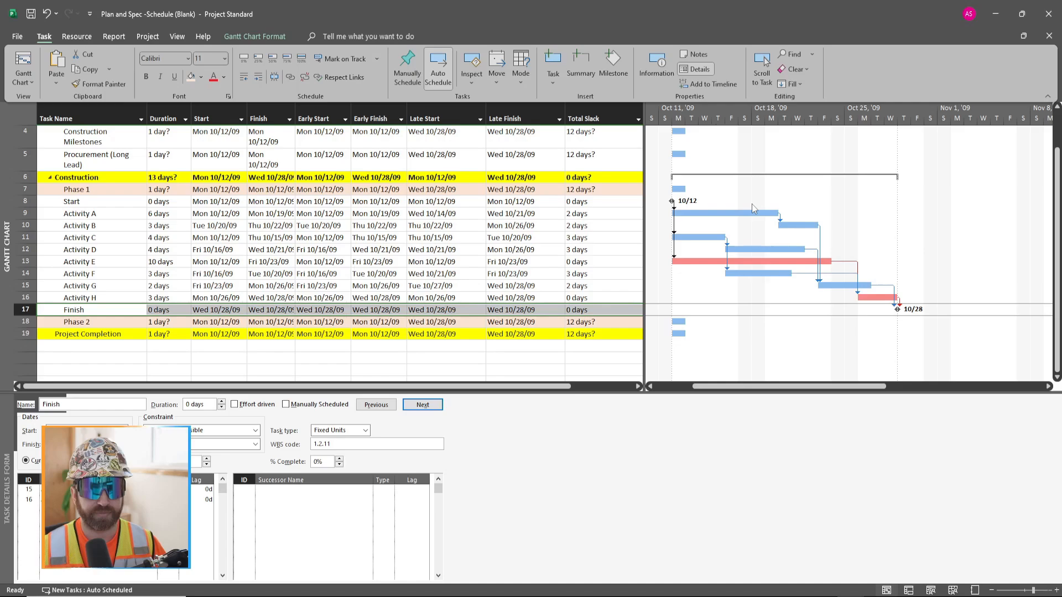
Open the Gantt bar style settings and show the Name field to the left of normal task bars
{"action": "right_click", "coordinate": [890, 211]}
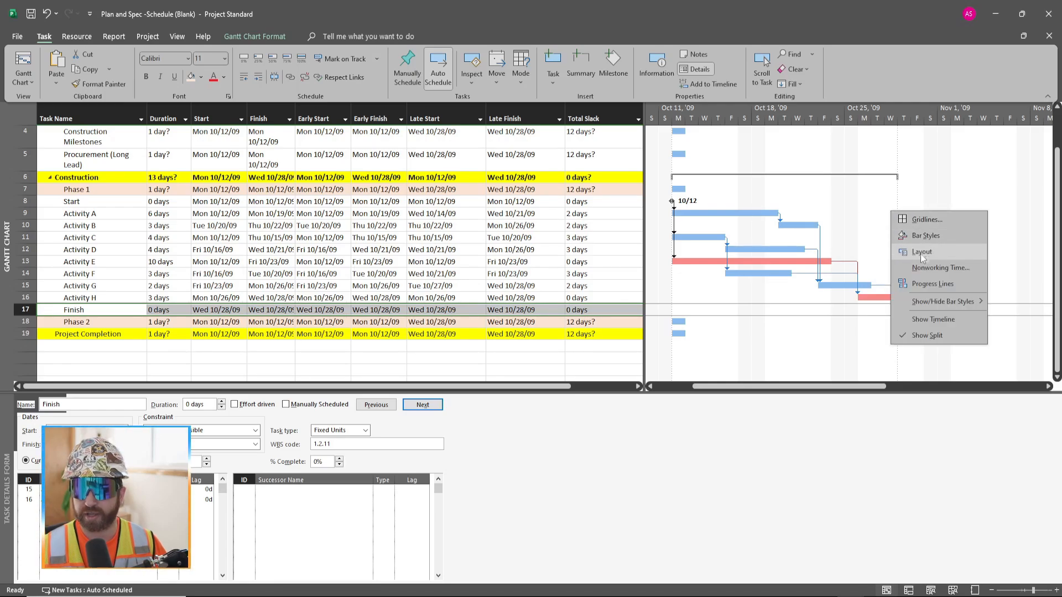
{"action": "mouse_move", "coordinate": [948, 309]}
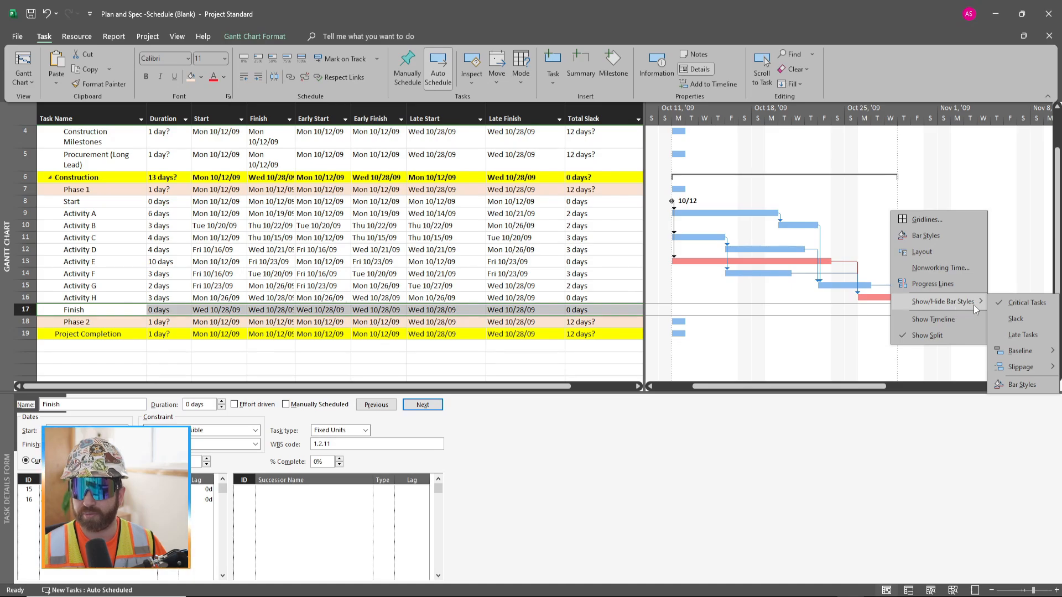
{"action": "left_click", "coordinate": [1022, 390]}
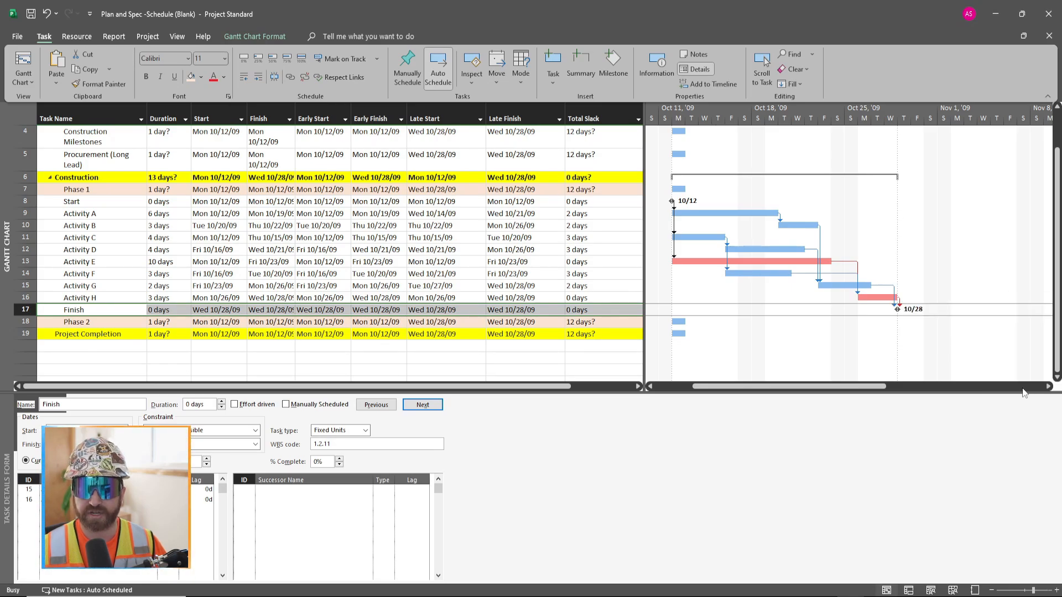
{"action": "left_click", "coordinate": [338, 353]}
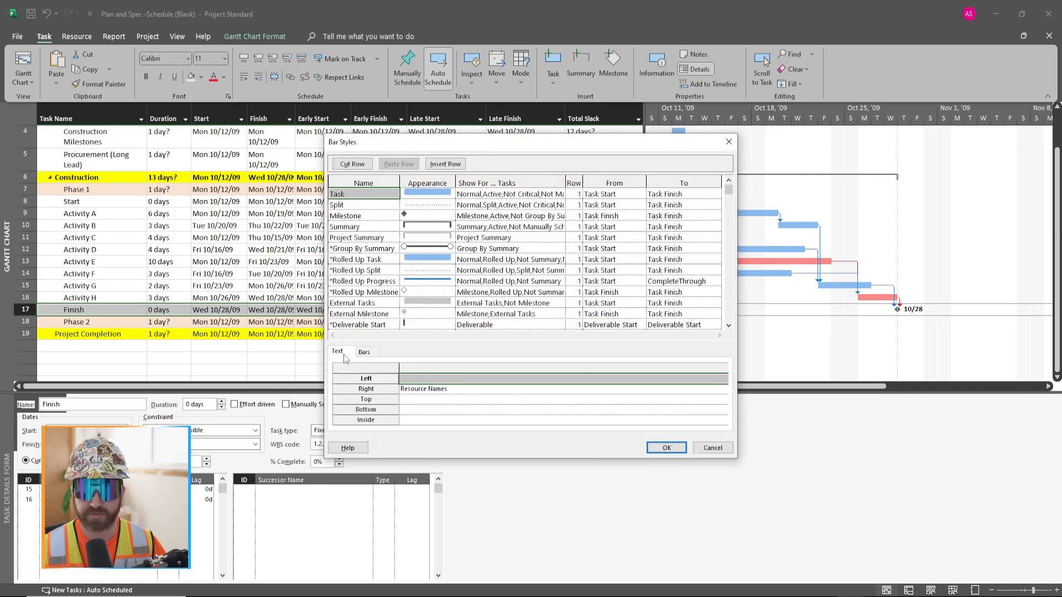
{"action": "left_click_drag", "start_coordinate": [515, 147], "coordinate": [374, 142]}
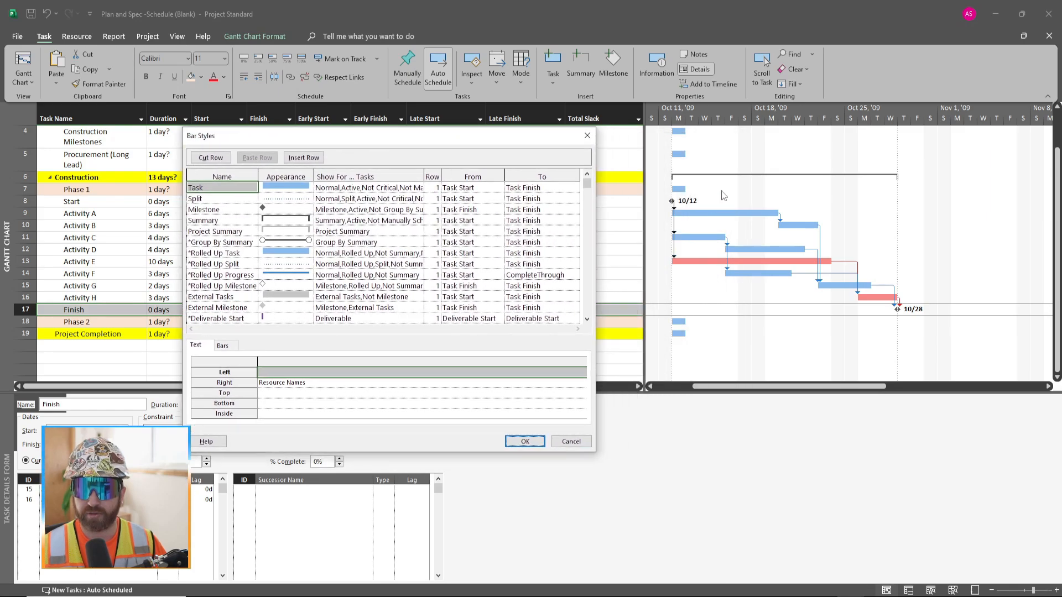
{"action": "left_click", "coordinate": [284, 372]}
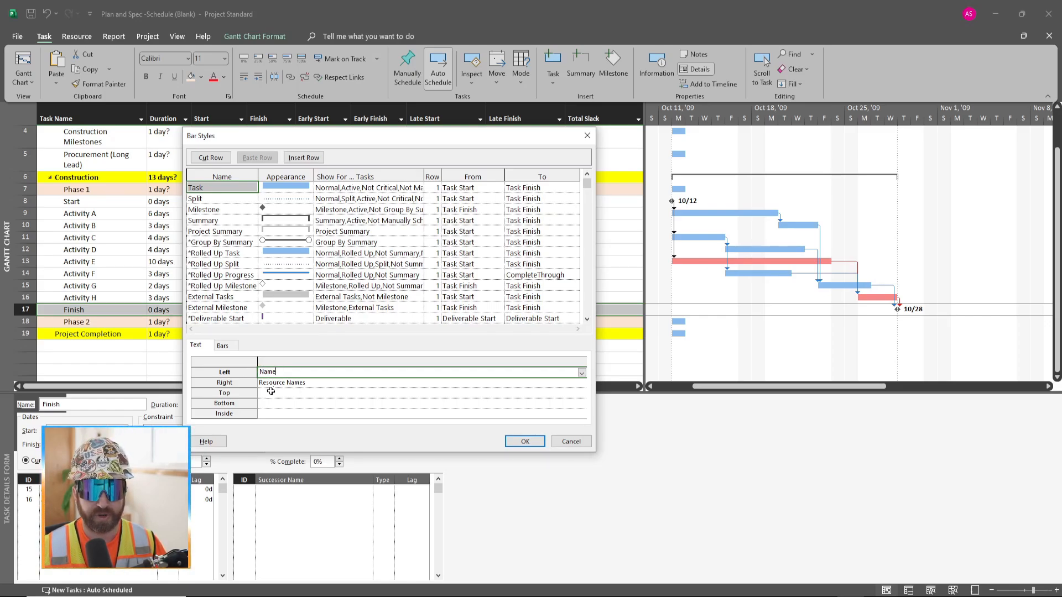
Show Total Slack above and % Complete inside normal task bars, apply the bar styles, and enlarge the Gantt chart area
{"action": "left_click", "coordinate": [273, 392]}
{"action": "type", "text": "Total Slack"}
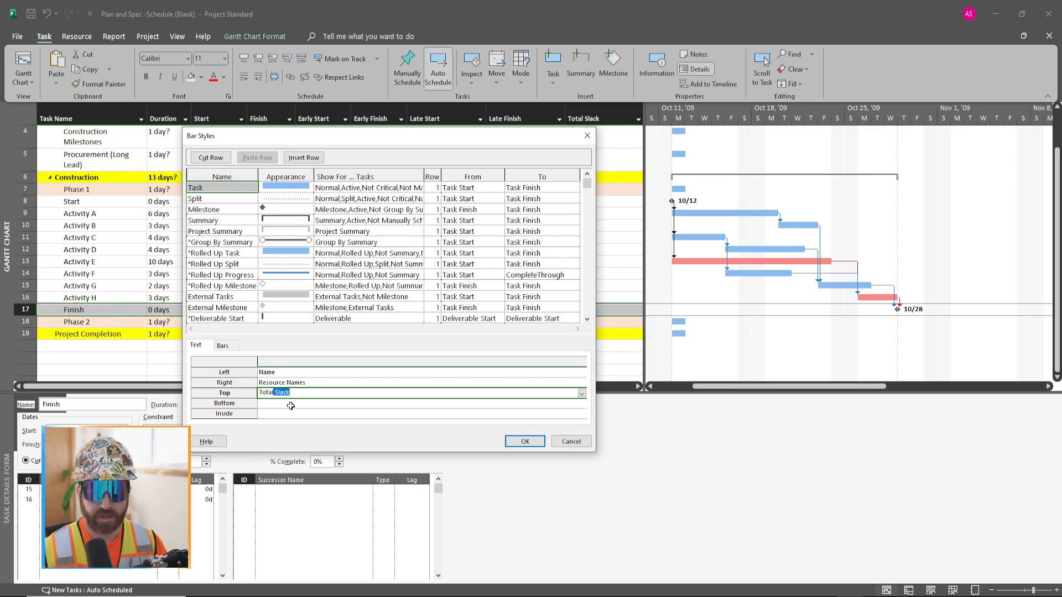
{"action": "left_click", "coordinate": [287, 414]}
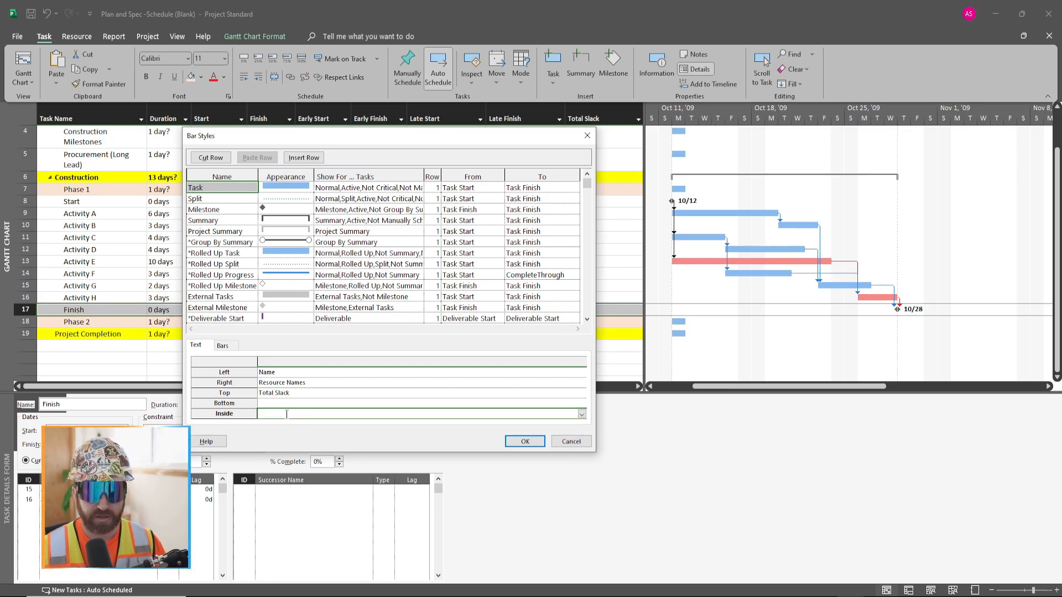
{"action": "type", "text": "% Complete"}
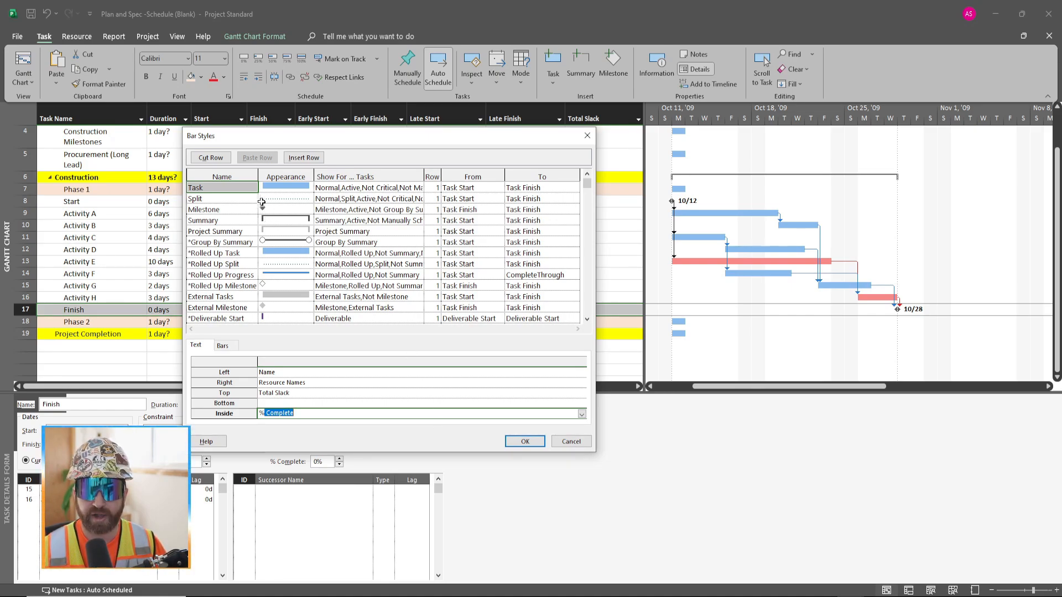
{"action": "left_click", "coordinate": [282, 210]}
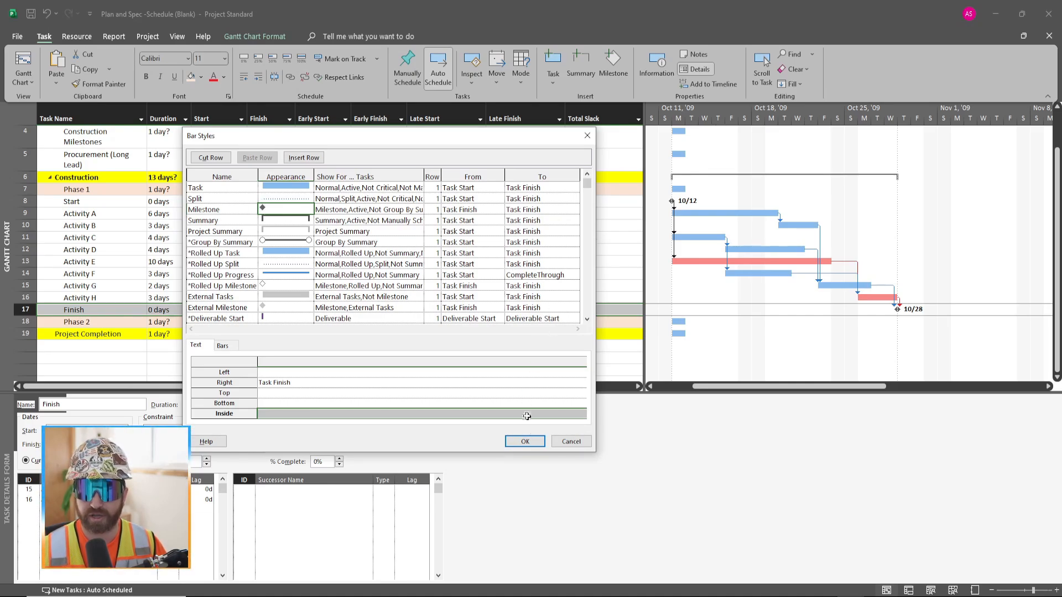
{"action": "left_click", "coordinate": [525, 441]}
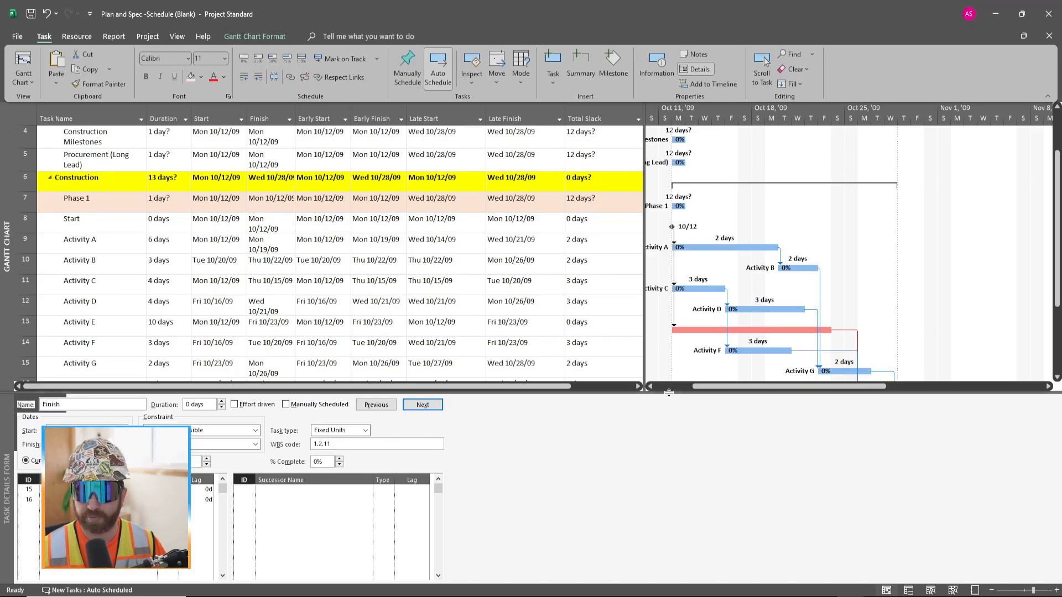
{"action": "left_click_drag", "start_coordinate": [671, 400], "coordinate": [676, 457]}
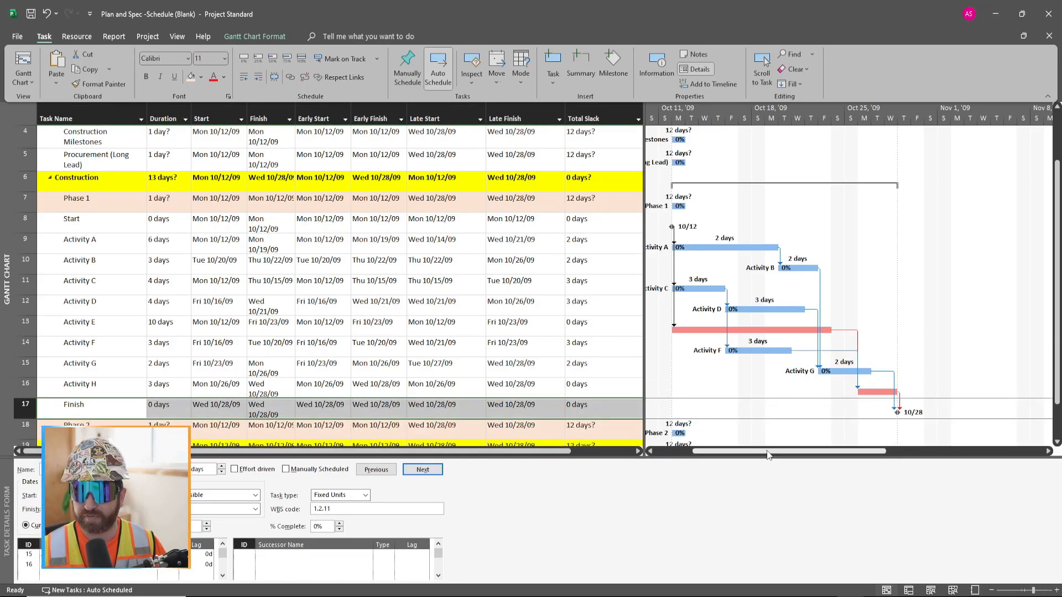
{"action": "left_click_drag", "start_coordinate": [769, 452], "coordinate": [762, 452]}
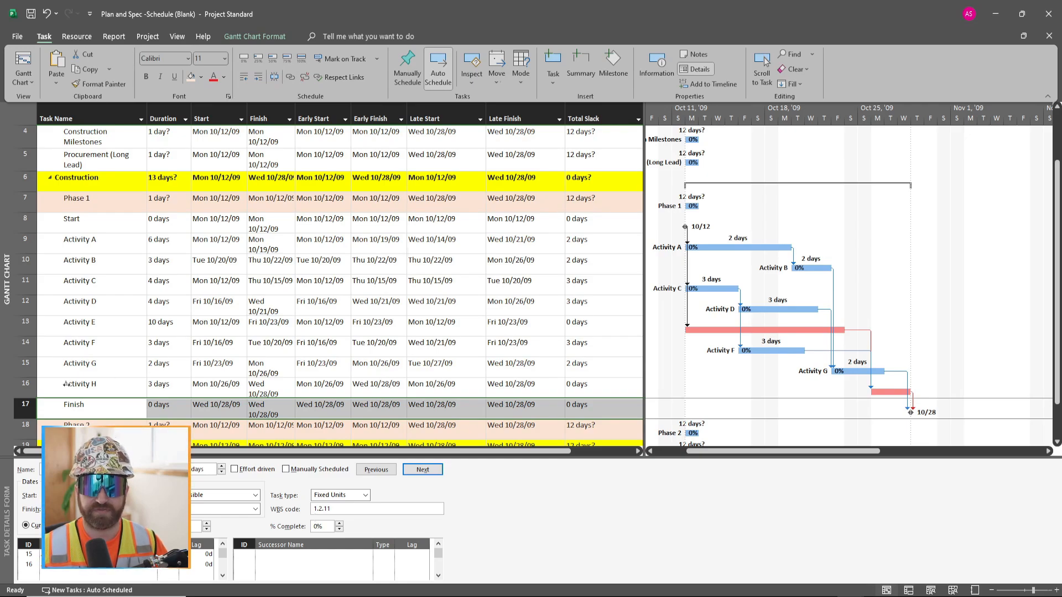
Set Activity H's duration to 5 days to test the effect on the Finish milestone
{"action": "left_click", "coordinate": [25, 386]}
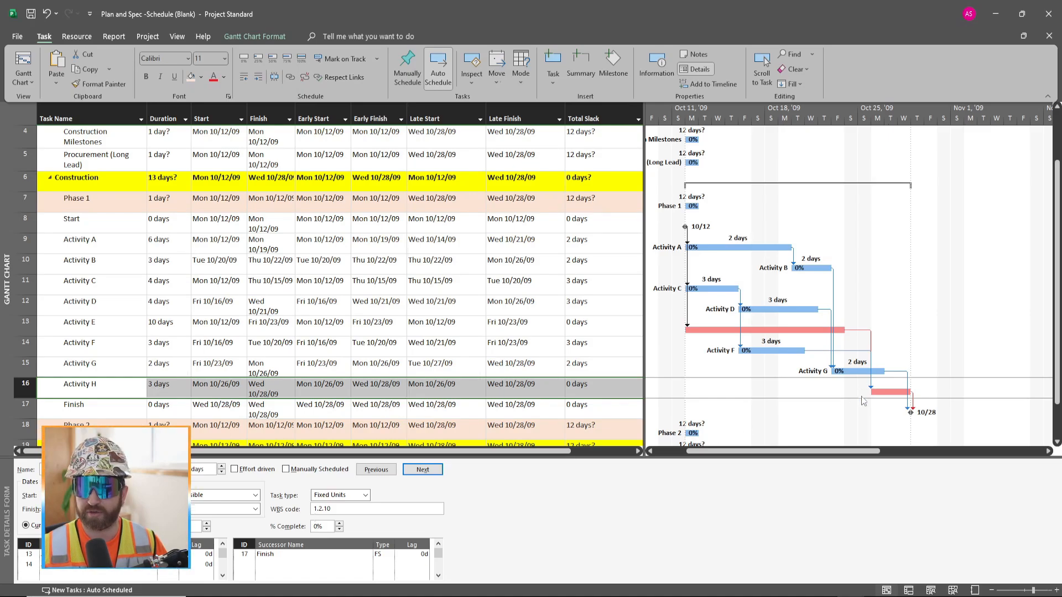
{"action": "left_click", "coordinate": [166, 385]}
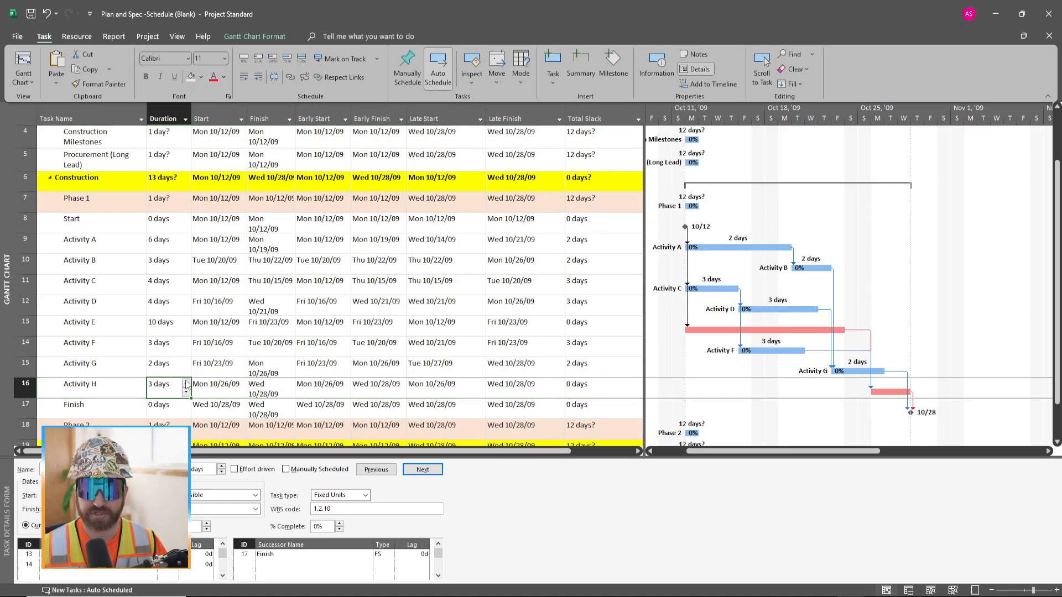
{"action": "left_click", "coordinate": [187, 382]}
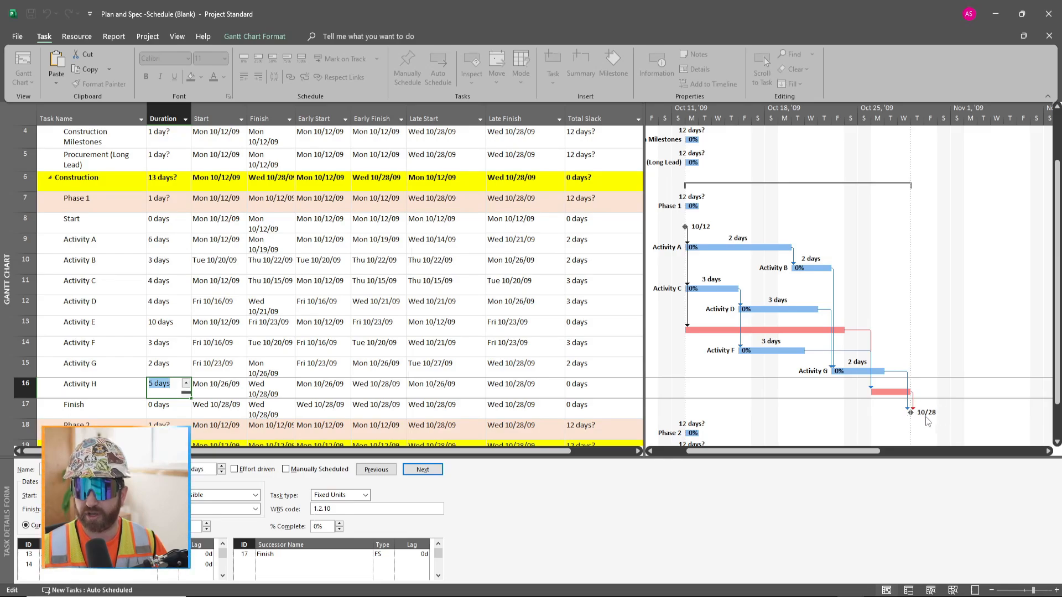
{"action": "left_click", "coordinate": [758, 415]}
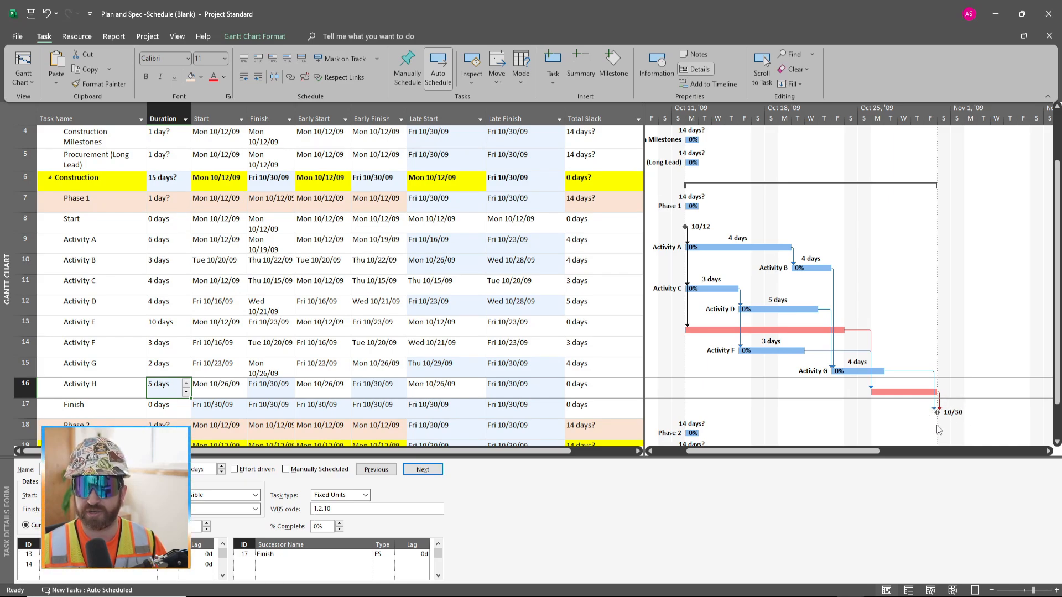
Restore Activity H's duration to 3 days and review the schedule
{"action": "left_click", "coordinate": [186, 392]}
{"action": "left_click", "coordinate": [186, 393]}
{"action": "left_click", "coordinate": [831, 417]}
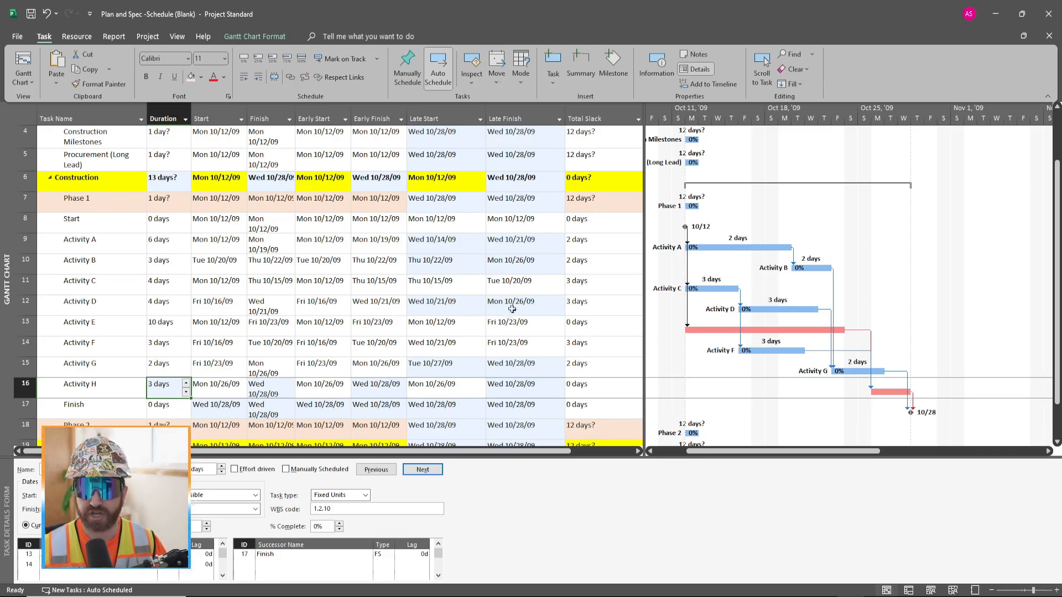
{"action": "scroll", "coordinate": [507, 354], "scroll_direction": "down", "scroll_amount": 3}
{"action": "scroll", "coordinate": [420, 362], "scroll_direction": "up", "scroll_amount": 2}
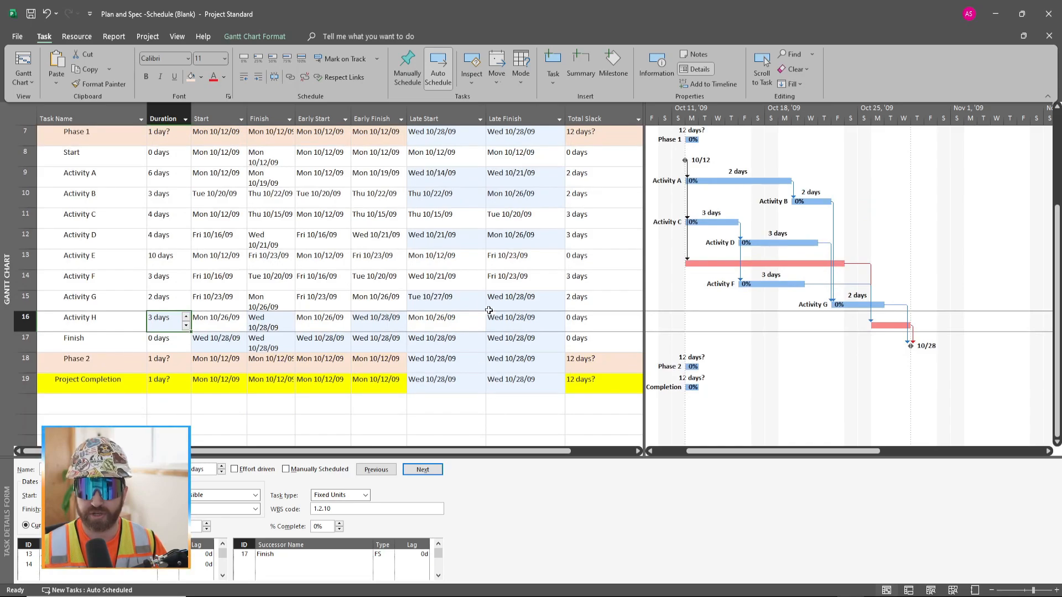
{"action": "scroll", "coordinate": [419, 362], "scroll_direction": "up", "scroll_amount": 3}
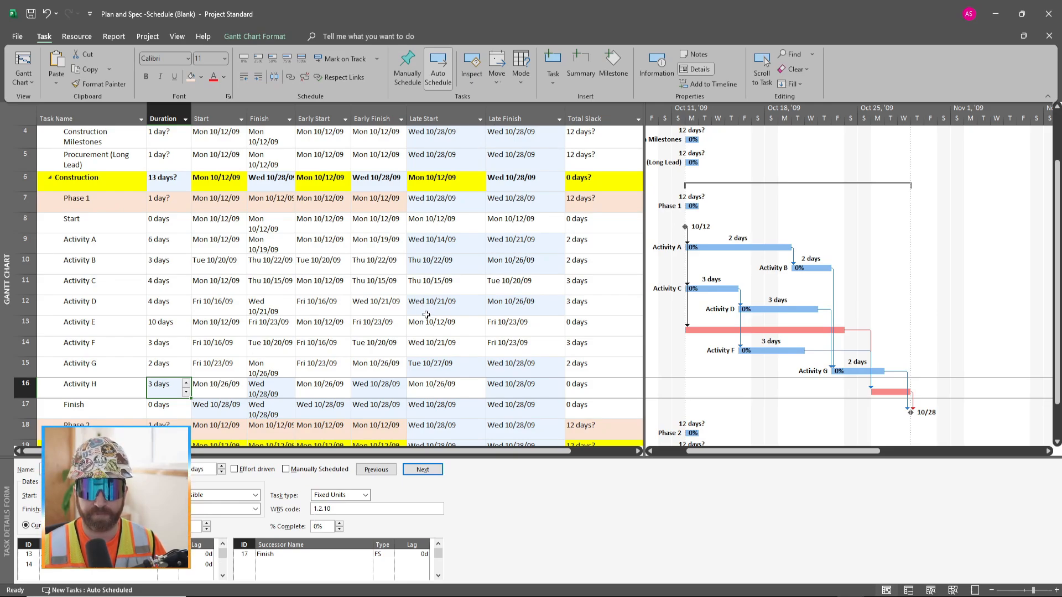
Set Activity A's duration to 7 days to test the effect on its slack
{"action": "left_click", "coordinate": [25, 244]}
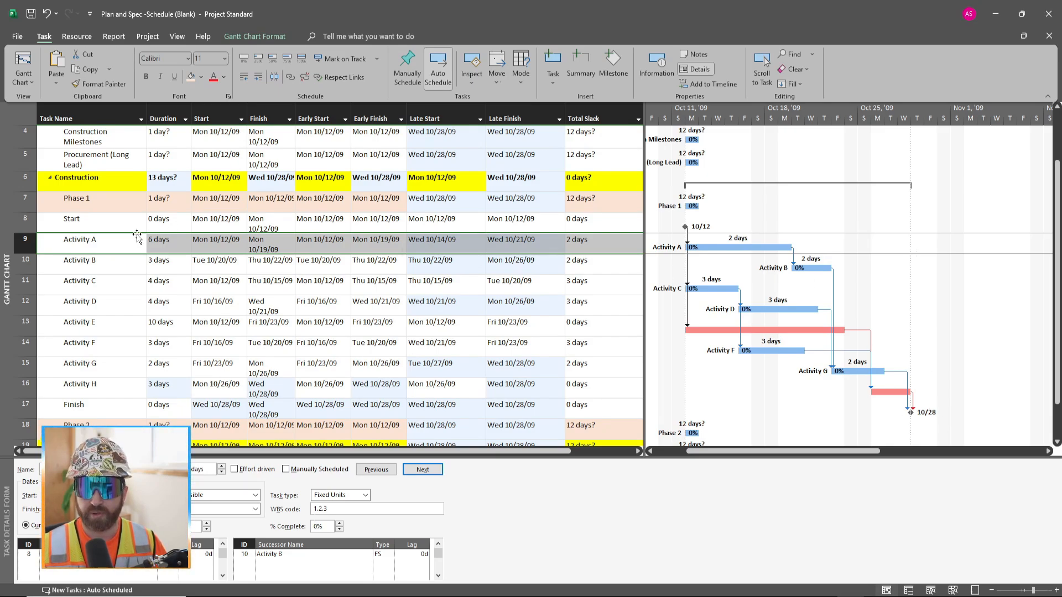
{"action": "left_click", "coordinate": [173, 241]}
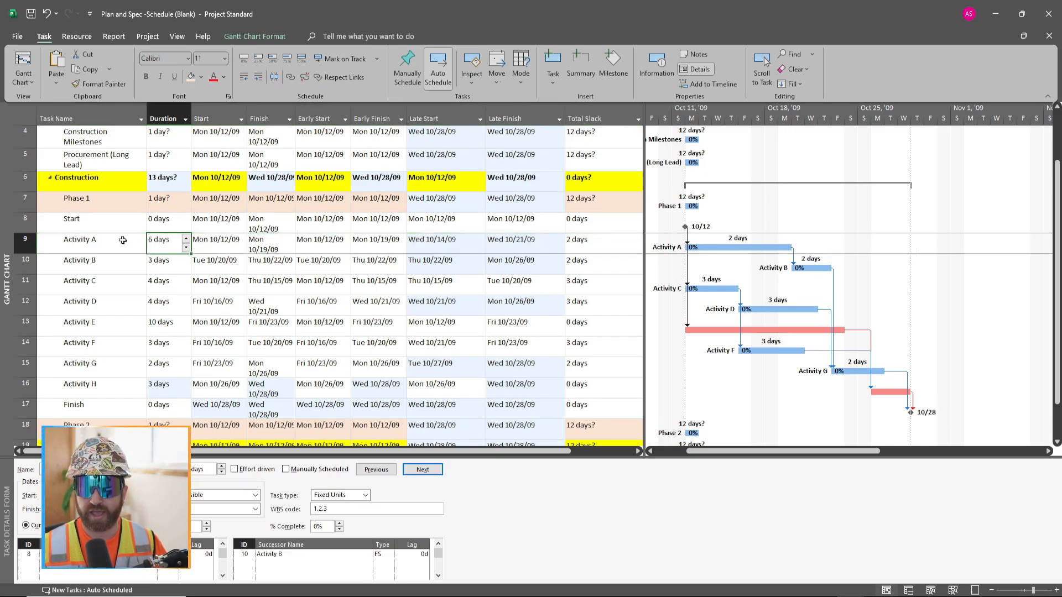
{"action": "left_click", "coordinate": [186, 239]}
{"action": "left_click", "coordinate": [862, 237]}
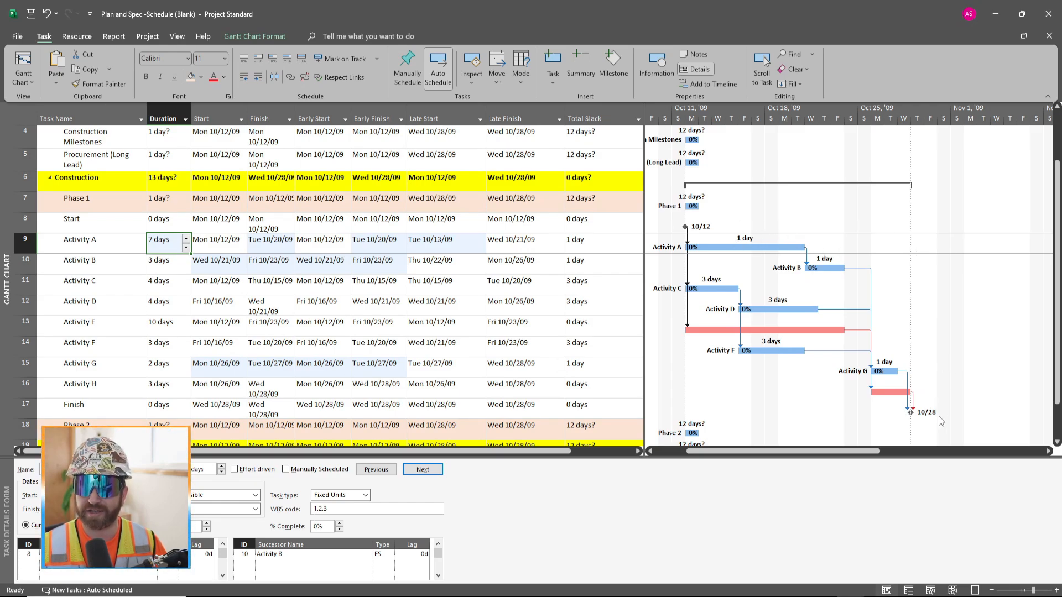
Set Activity A's duration to 8 days and examine its path through Activities B and G
{"action": "left_click", "coordinate": [186, 240]}
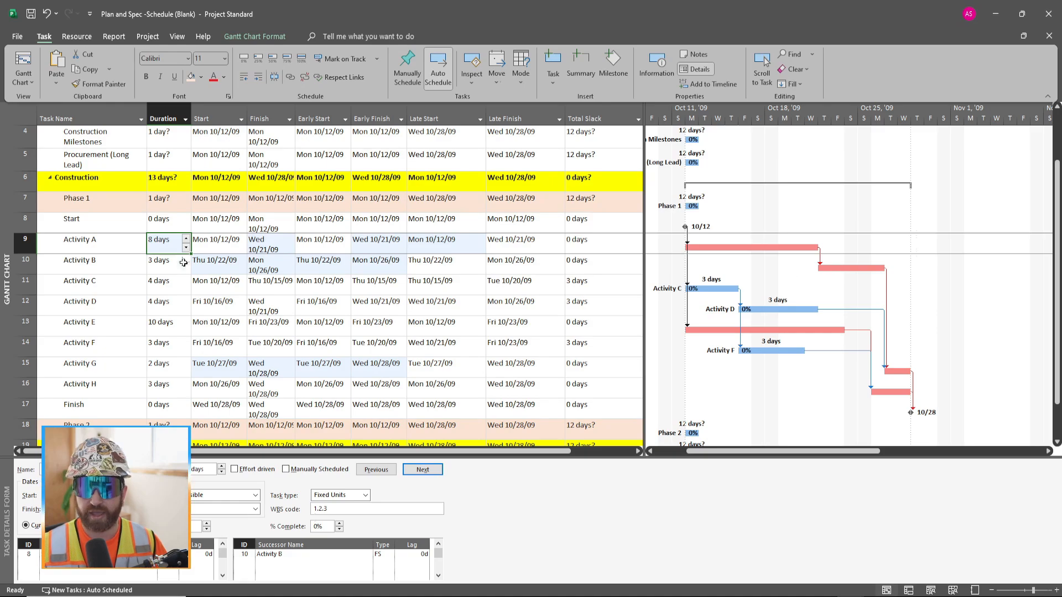
{"action": "left_click", "coordinate": [25, 264]}
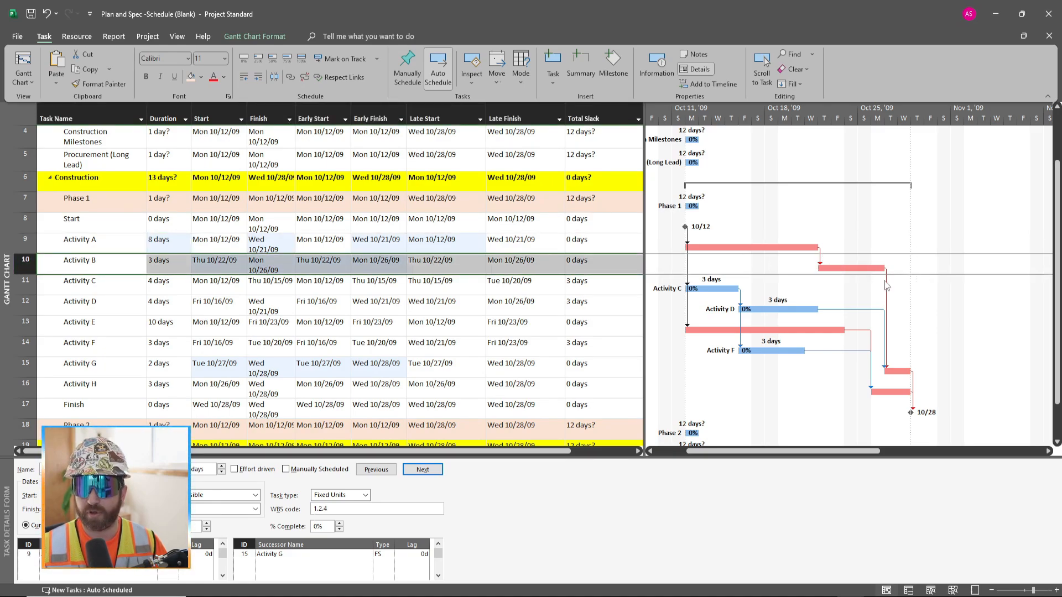
{"action": "left_click", "coordinate": [24, 366]}
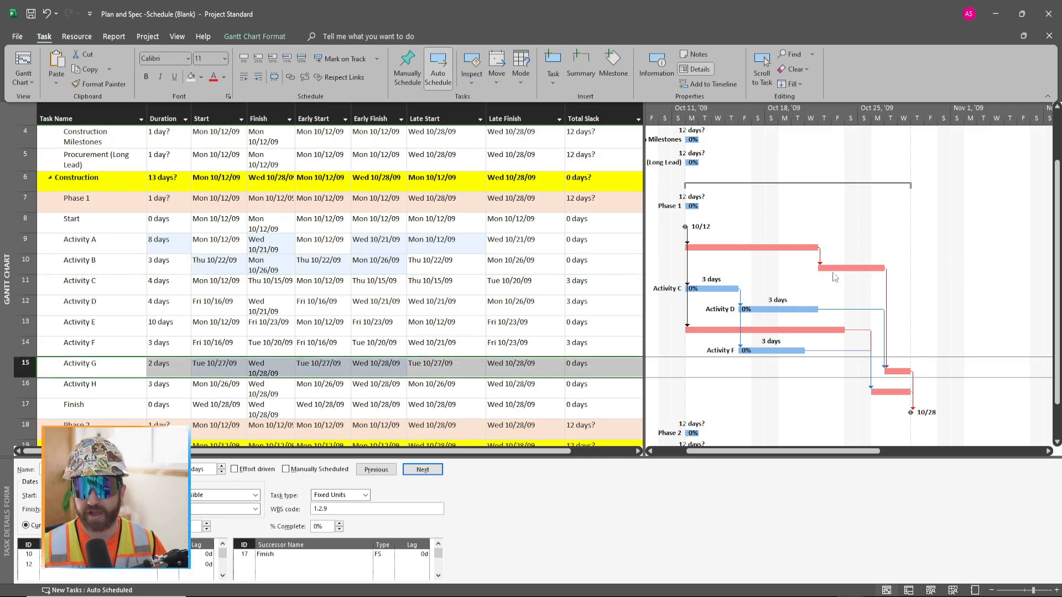
Set Activity A's duration to 9 days to test the effect on the critical path
{"action": "left_click", "coordinate": [164, 244]}
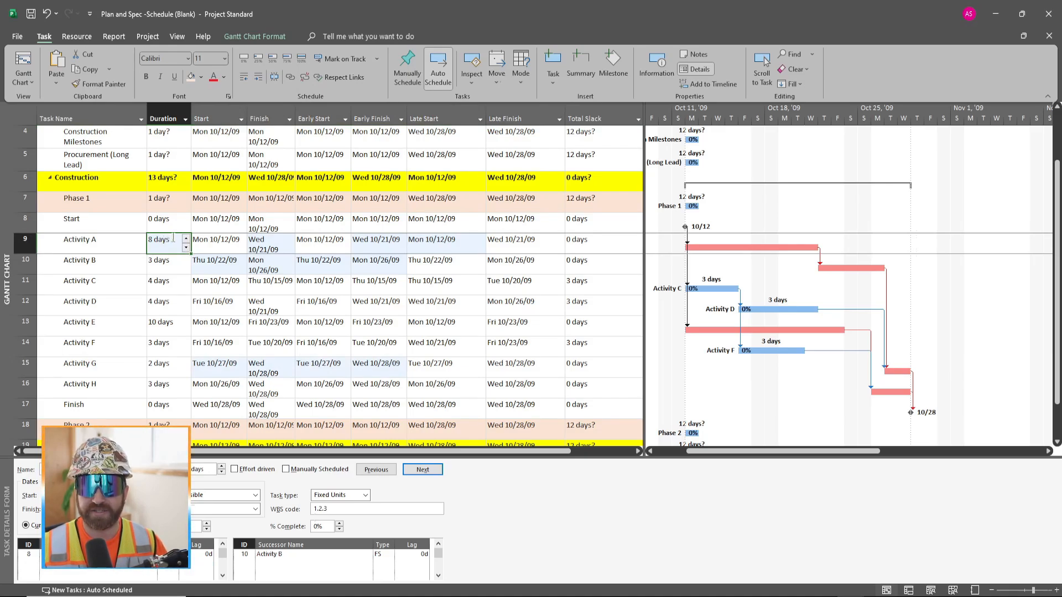
{"action": "left_click", "coordinate": [186, 240]}
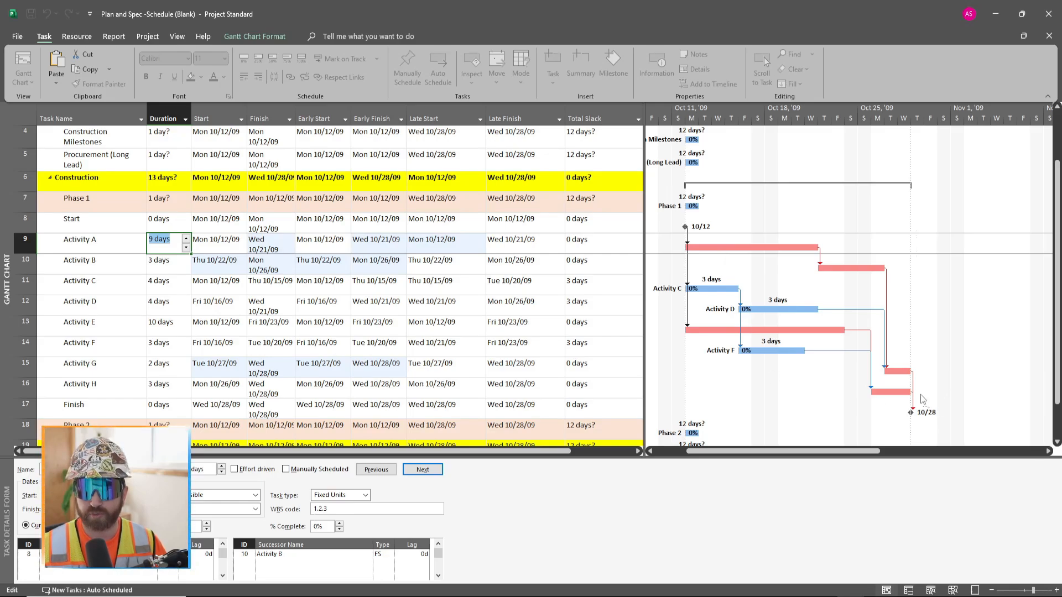
{"action": "left_click", "coordinate": [903, 247]}
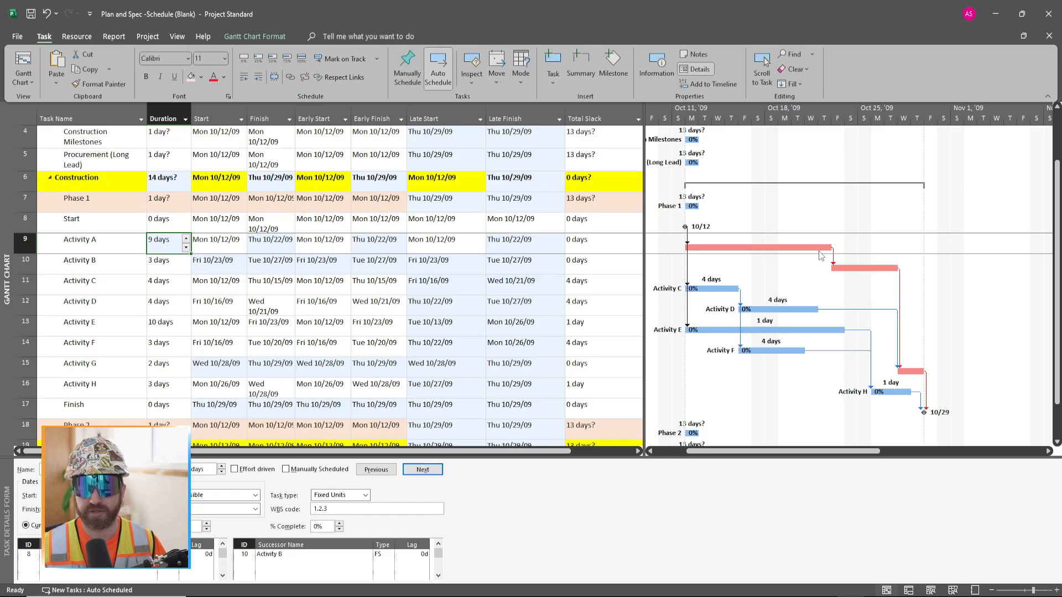
Set Activity A's duration to 12 days to test a longer delay to the Finish milestone
{"action": "left_click", "coordinate": [187, 239]}
{"action": "left_click", "coordinate": [187, 239]}
{"action": "left_click", "coordinate": [187, 239]}
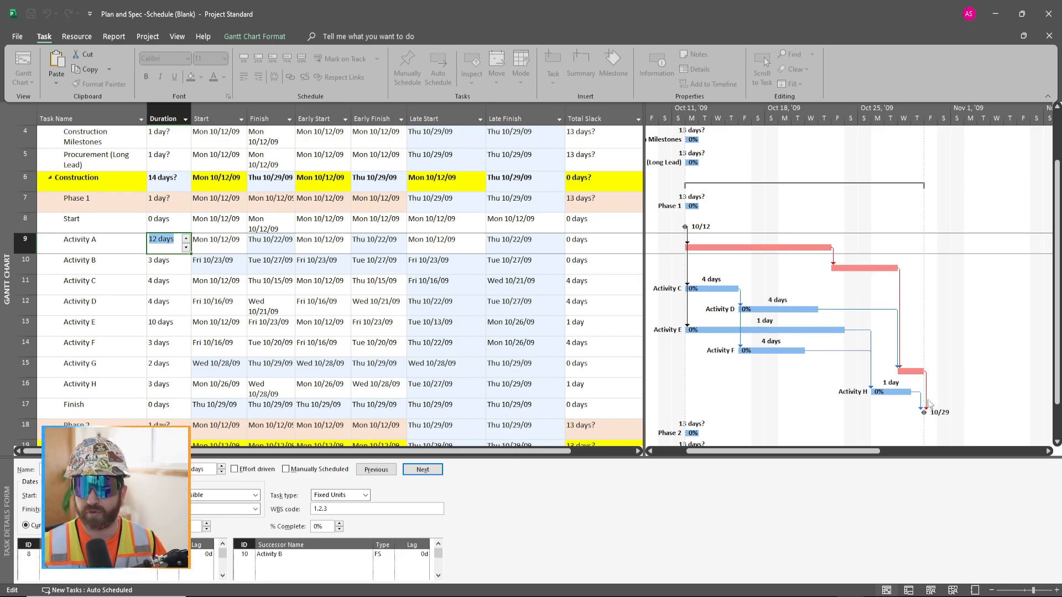
{"action": "left_click", "coordinate": [965, 398]}
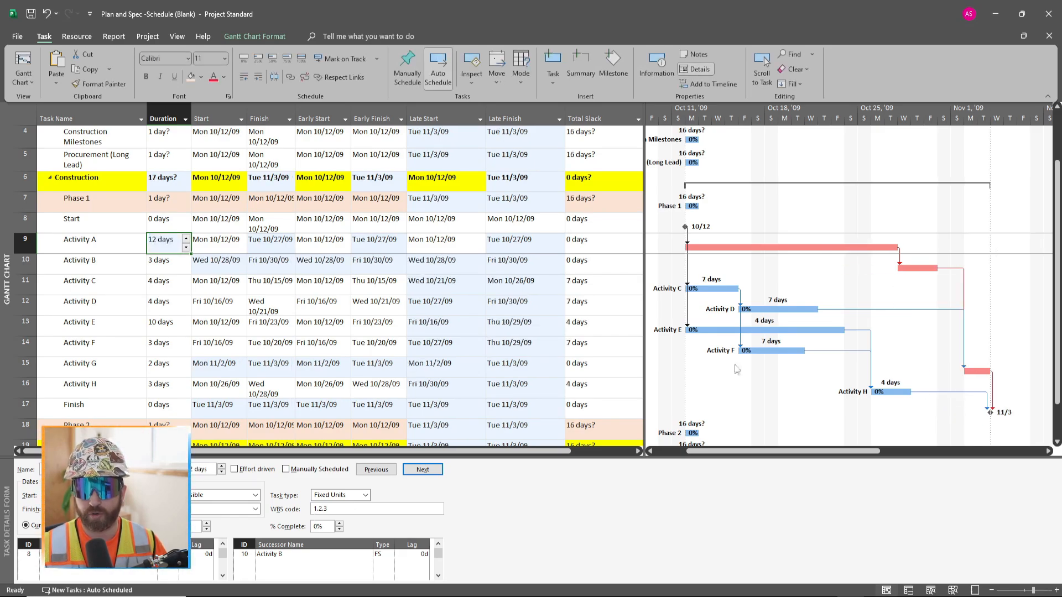
Restore Activity A's duration to 6 days
{"action": "left_click", "coordinate": [187, 248]}
{"action": "left_click", "coordinate": [186, 248]}
{"action": "left_click", "coordinate": [186, 248]}
{"action": "left_click", "coordinate": [186, 248]}
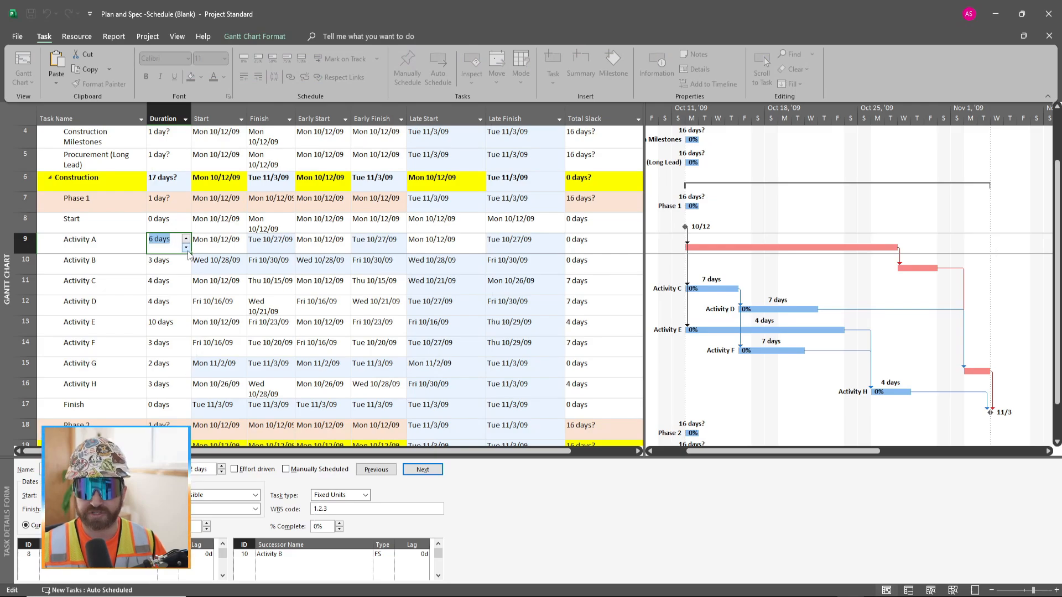
{"action": "left_click", "coordinate": [879, 216]}
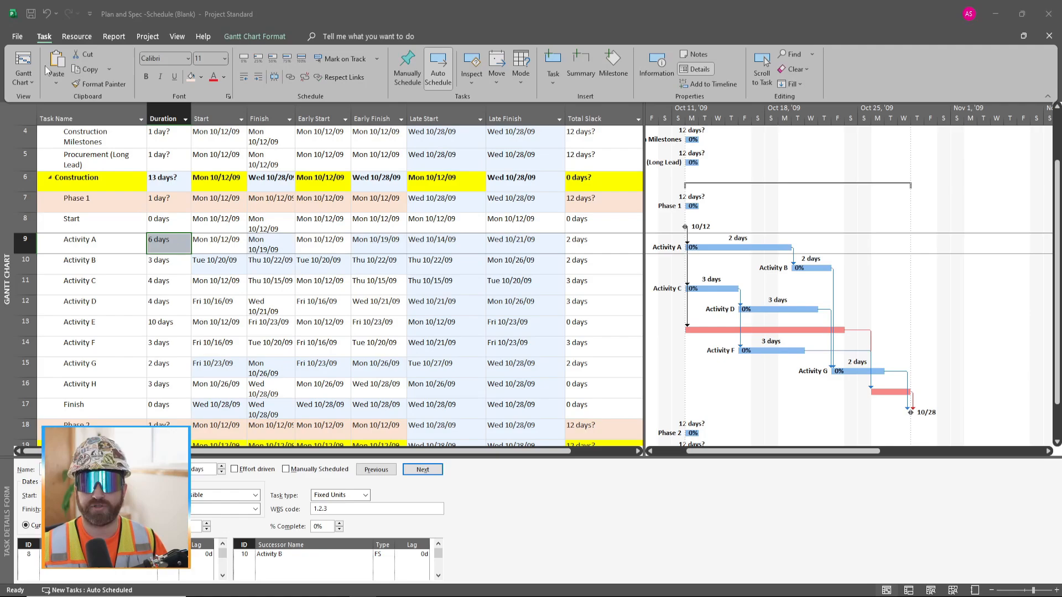
Set up printing of the schedule with the Bluebeam PDF printer and Tabloid 11" x 17" paper
{"action": "left_click", "coordinate": [17, 37]}
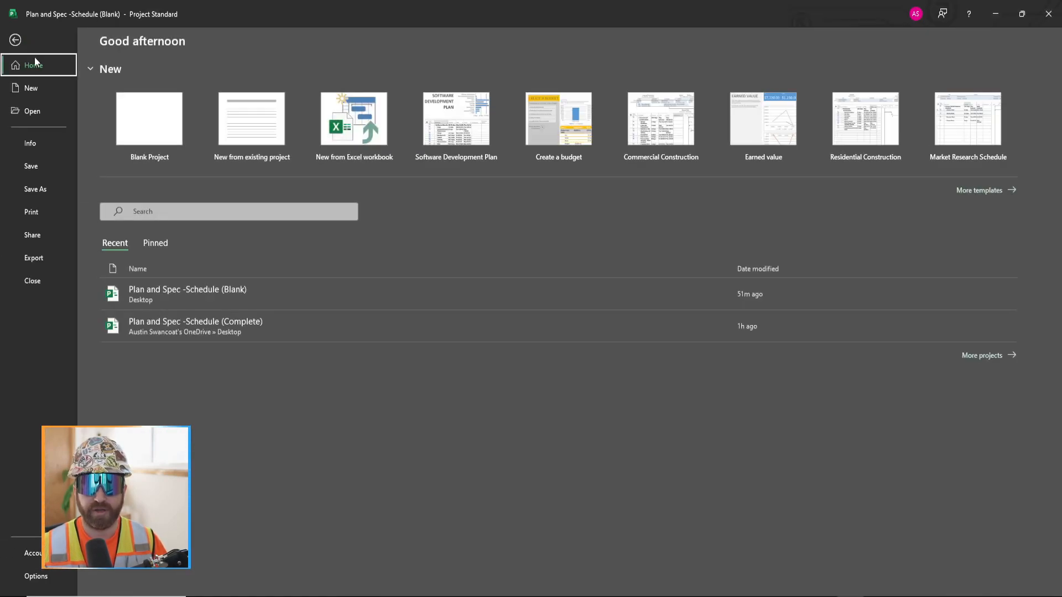
{"action": "left_click", "coordinate": [42, 211]}
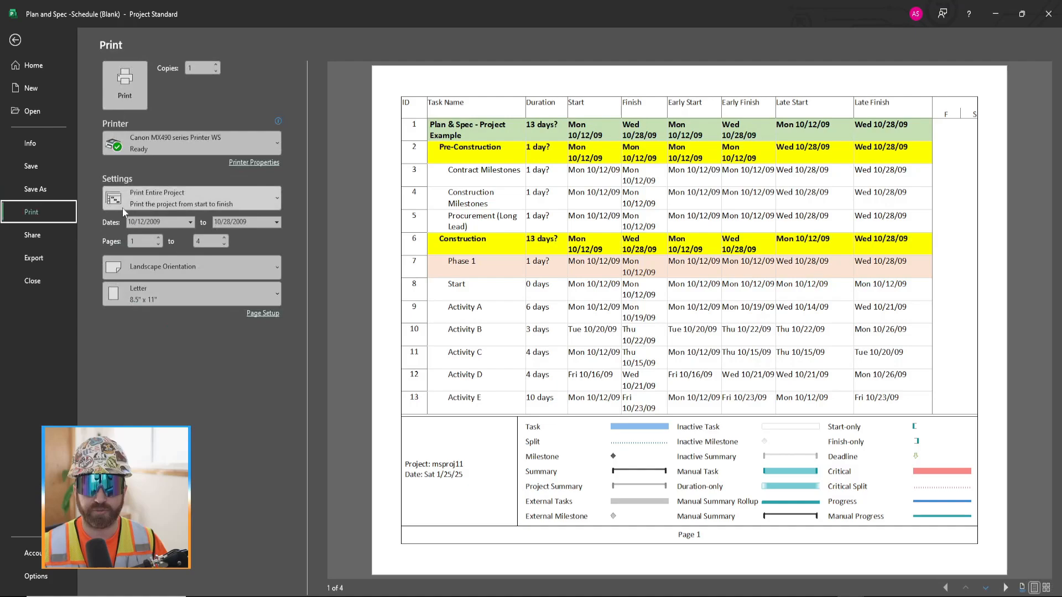
{"action": "left_click", "coordinate": [205, 148]}
{"action": "left_click", "coordinate": [192, 167]}
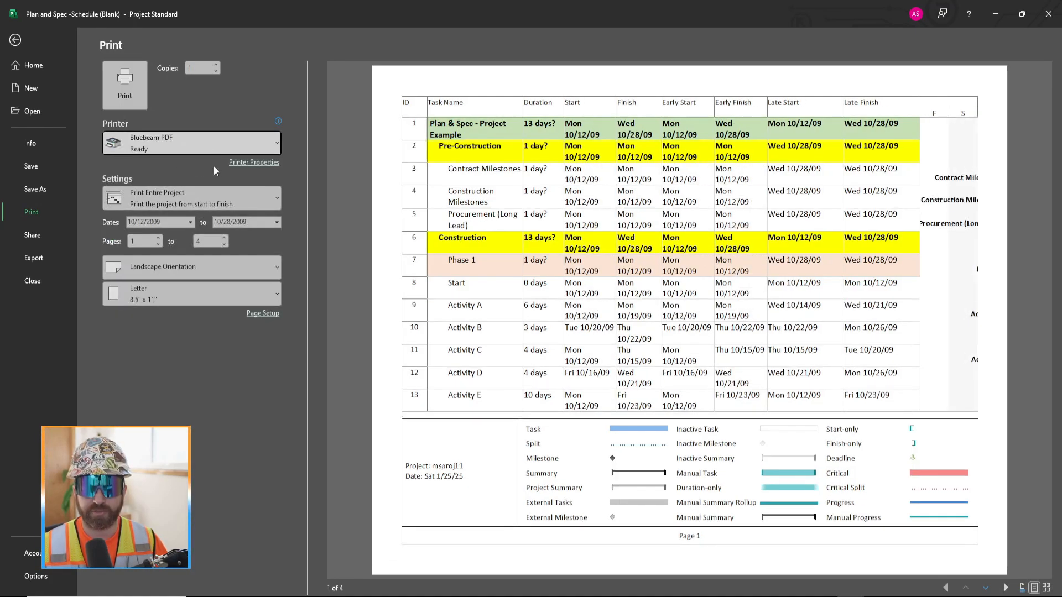
{"action": "left_click", "coordinate": [184, 297]}
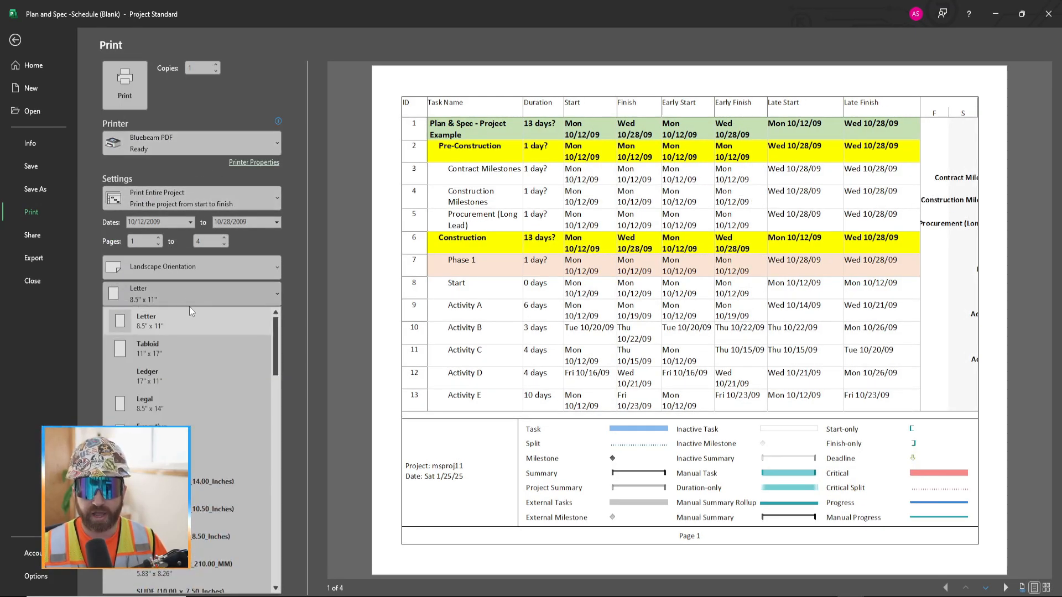
{"action": "left_click", "coordinate": [194, 356]}
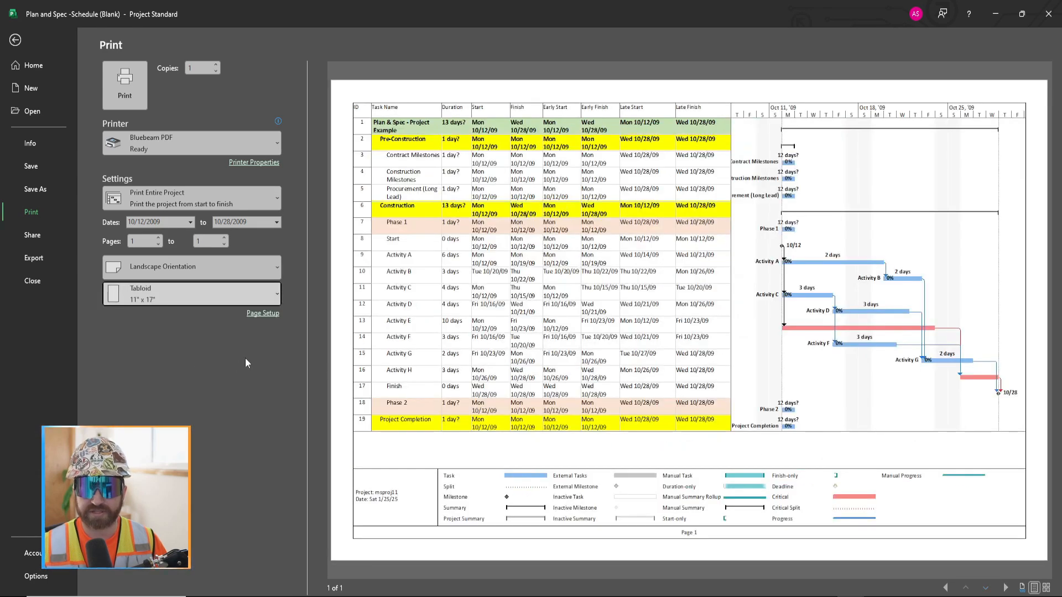